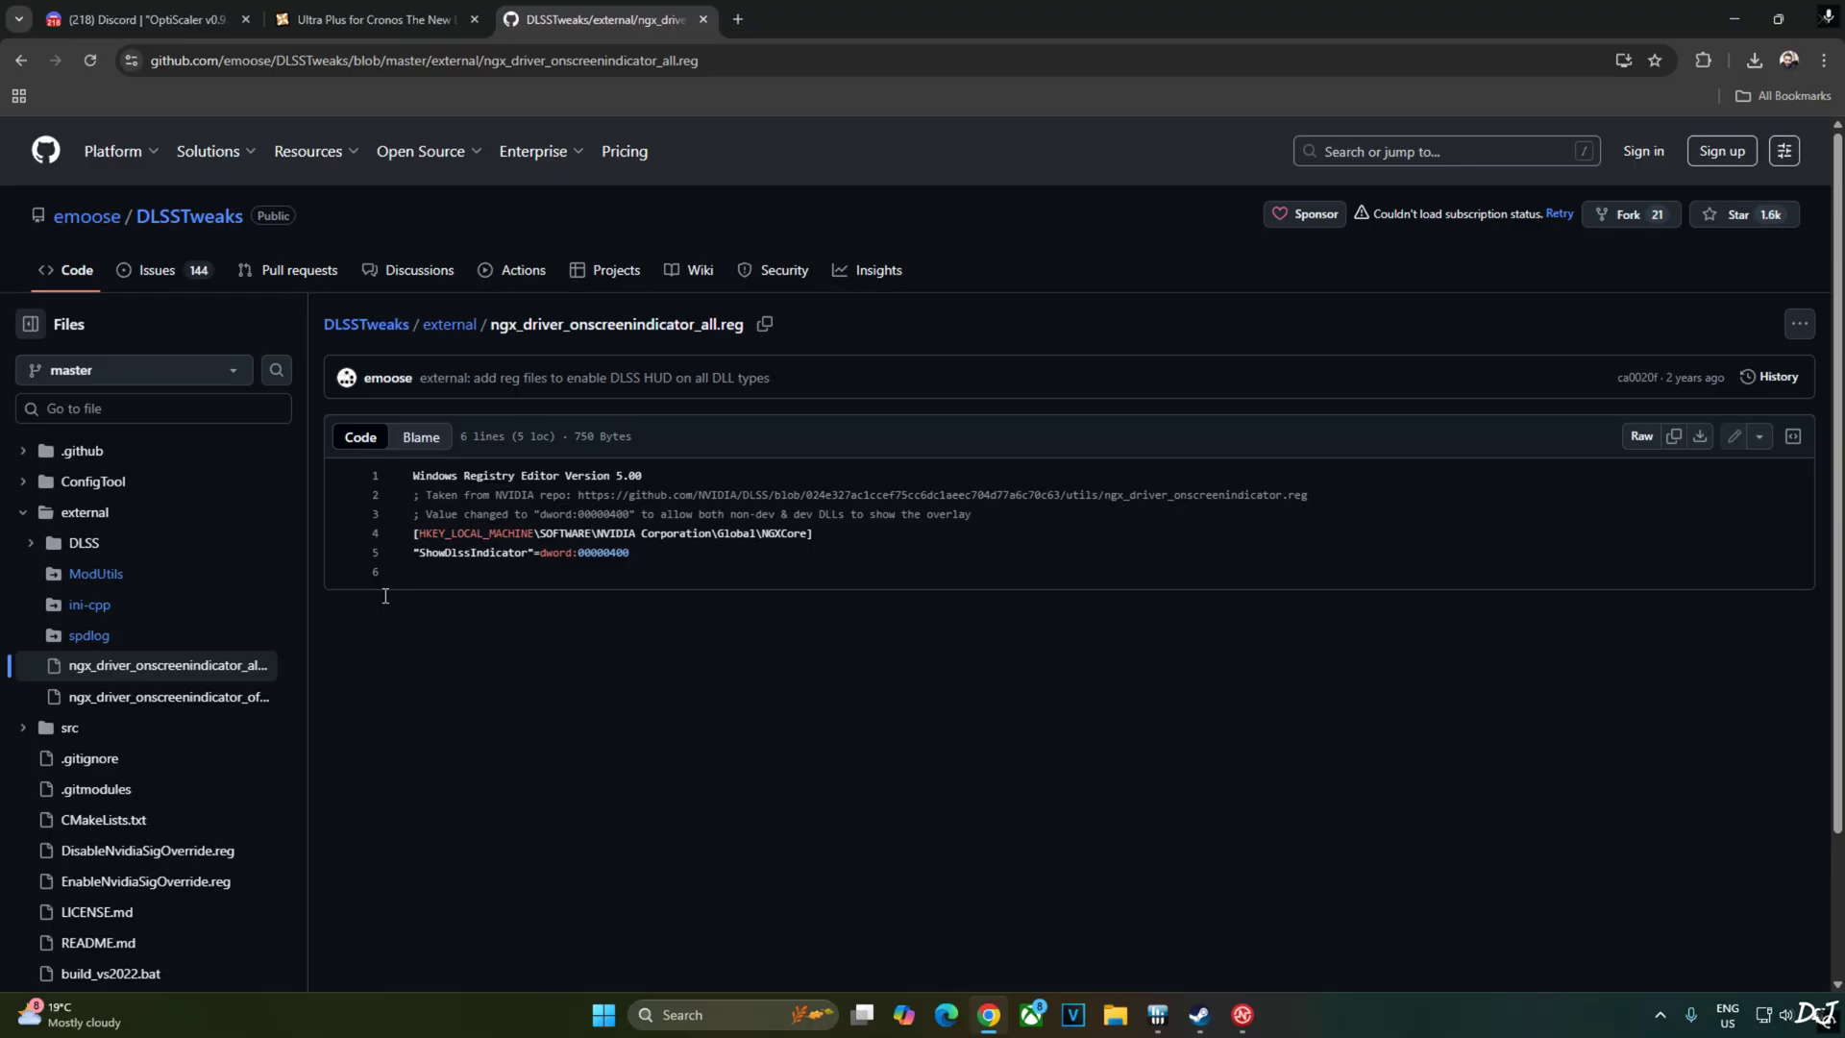
Step: Copy the five lines of registry code from ngx_driver_onscreenindicator_all.reg on GitHub
{"action": "left_click_drag", "start_coordinate": [414, 475], "coordinate": [672, 553]}
{"action": "right_click", "coordinate": [718, 552]}
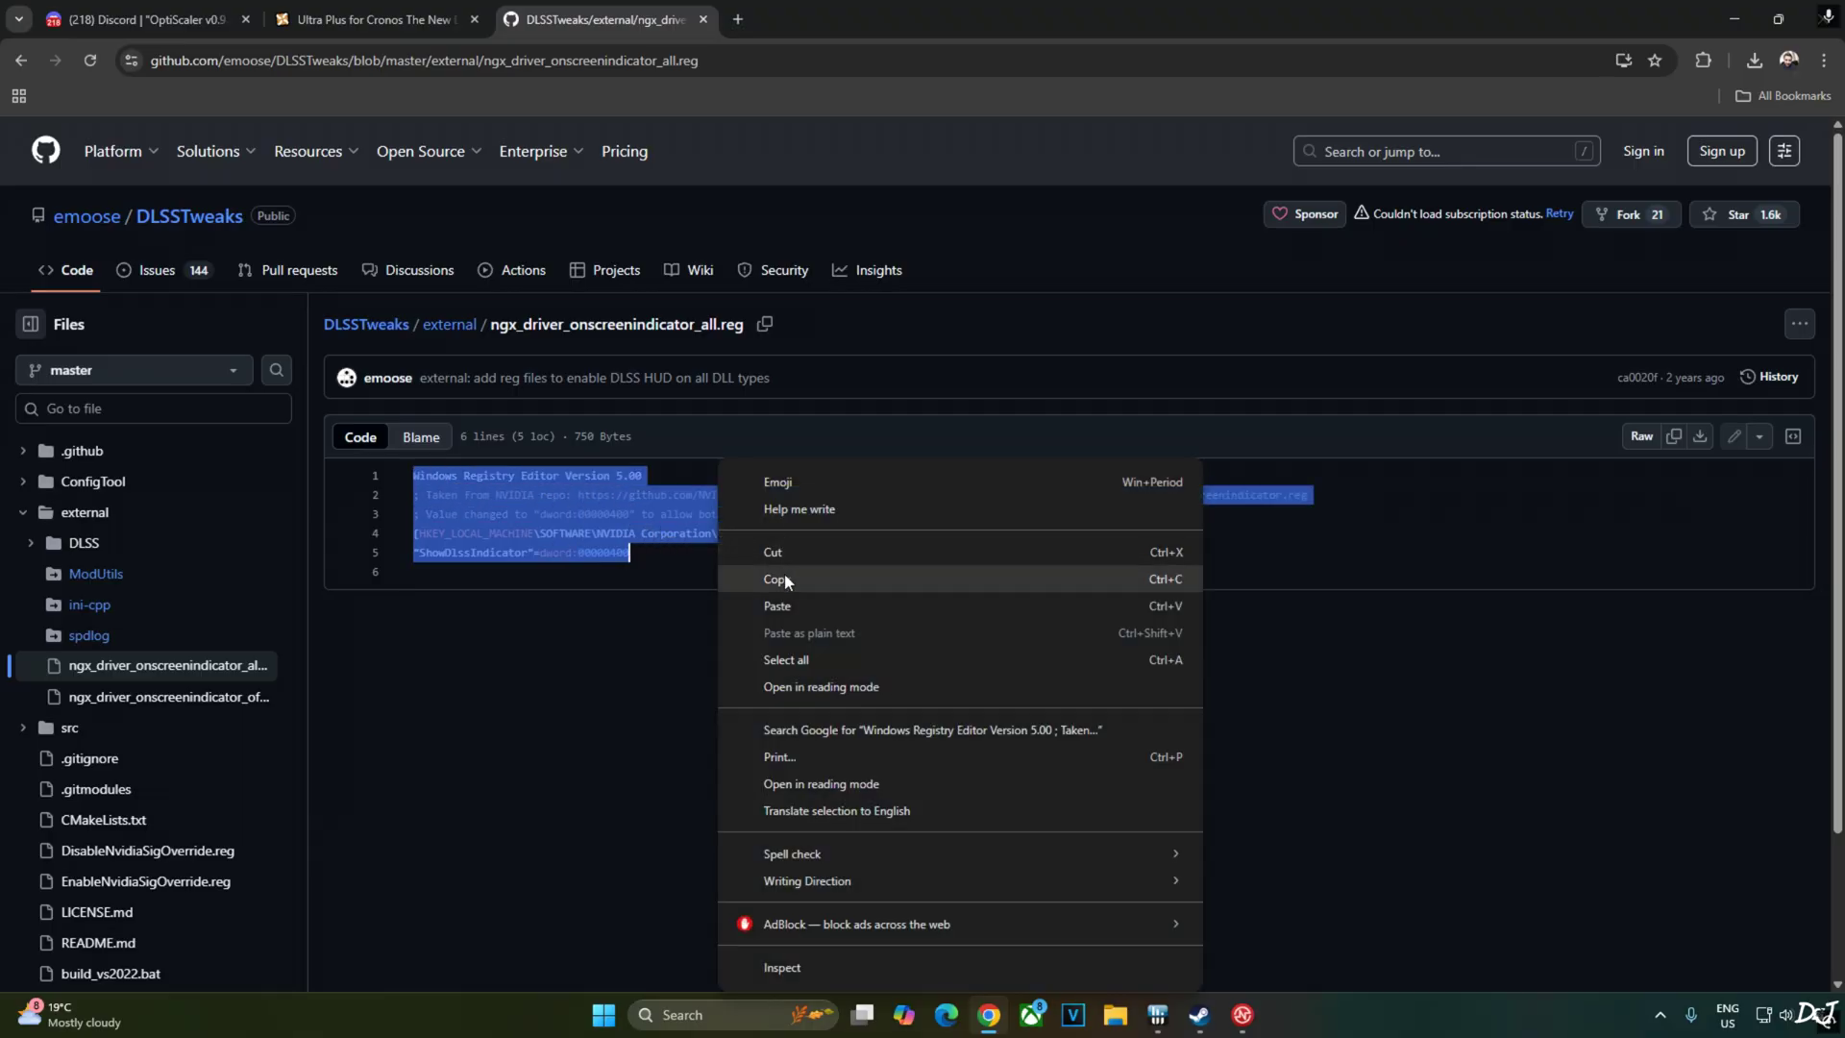
{"action": "left_click", "coordinate": [784, 576]}
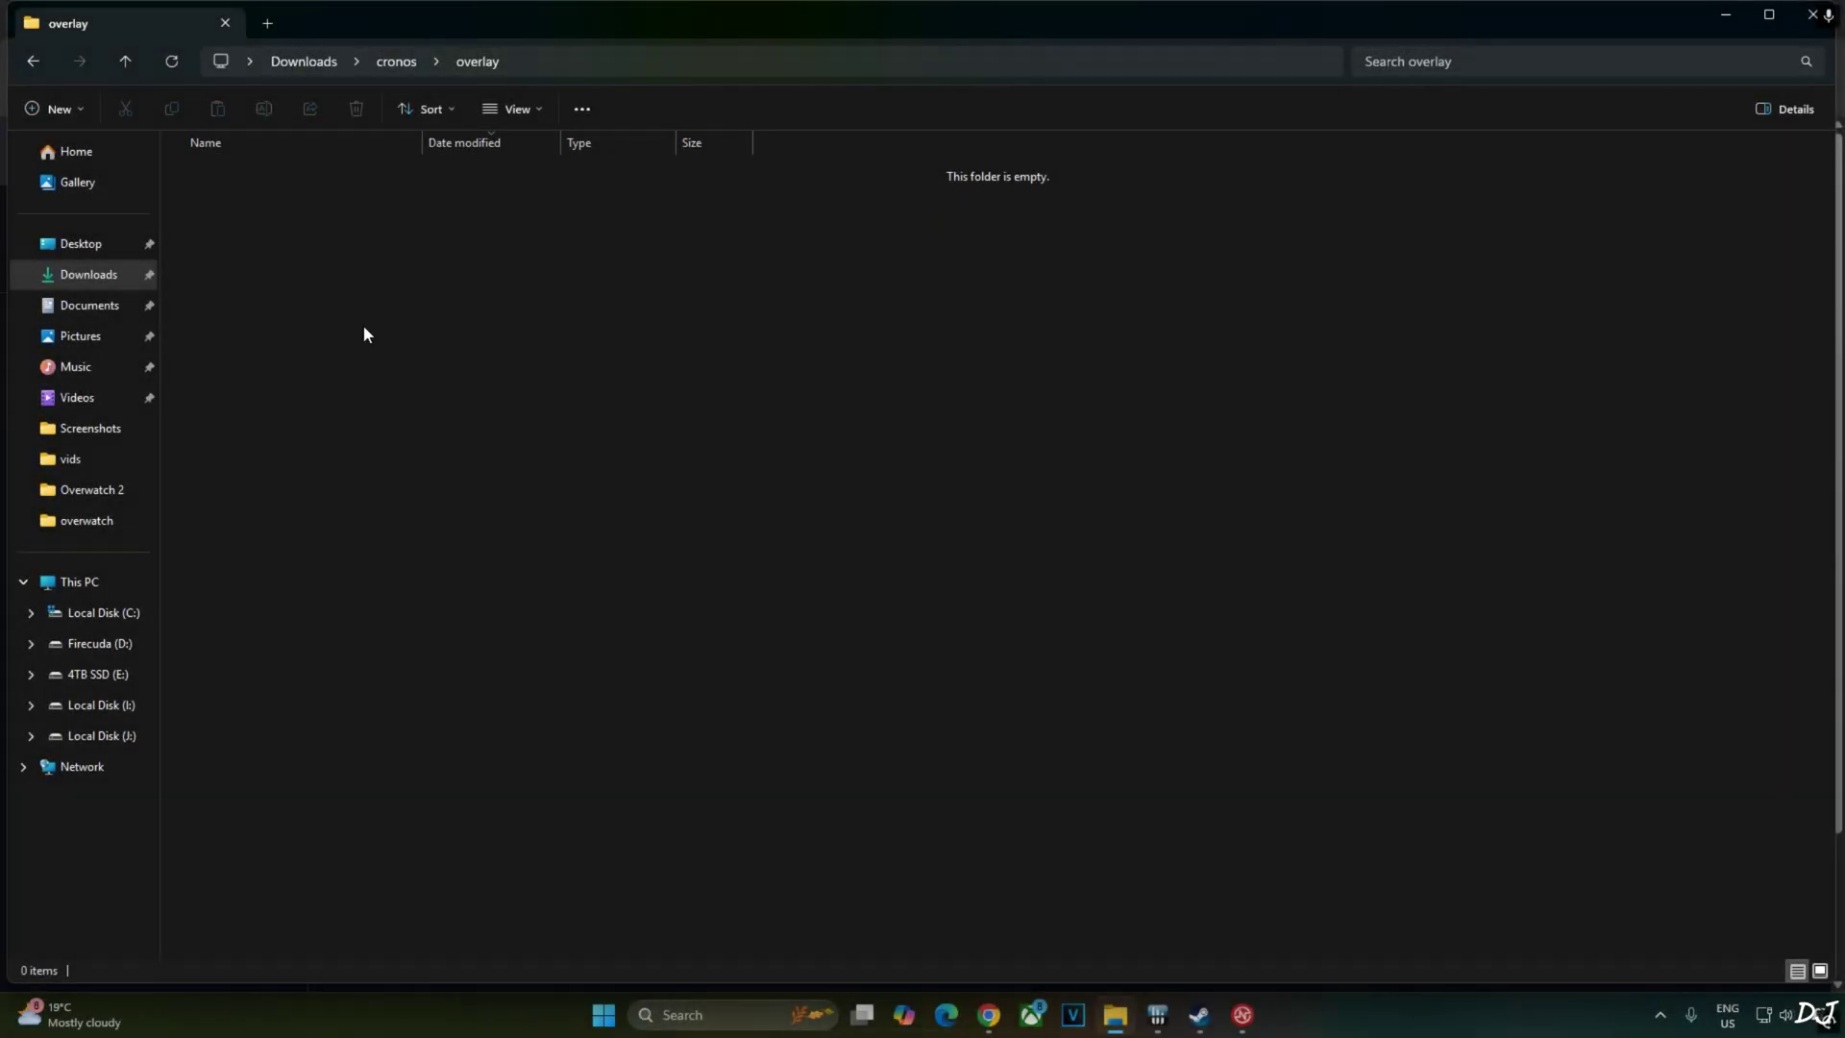
Step: Create a new text document in the Downloads\cronos\overlay folder in File Explorer and name it overlay.reg
{"action": "right_click", "coordinate": [363, 334]}
{"action": "mouse_move", "coordinate": [446, 479]}
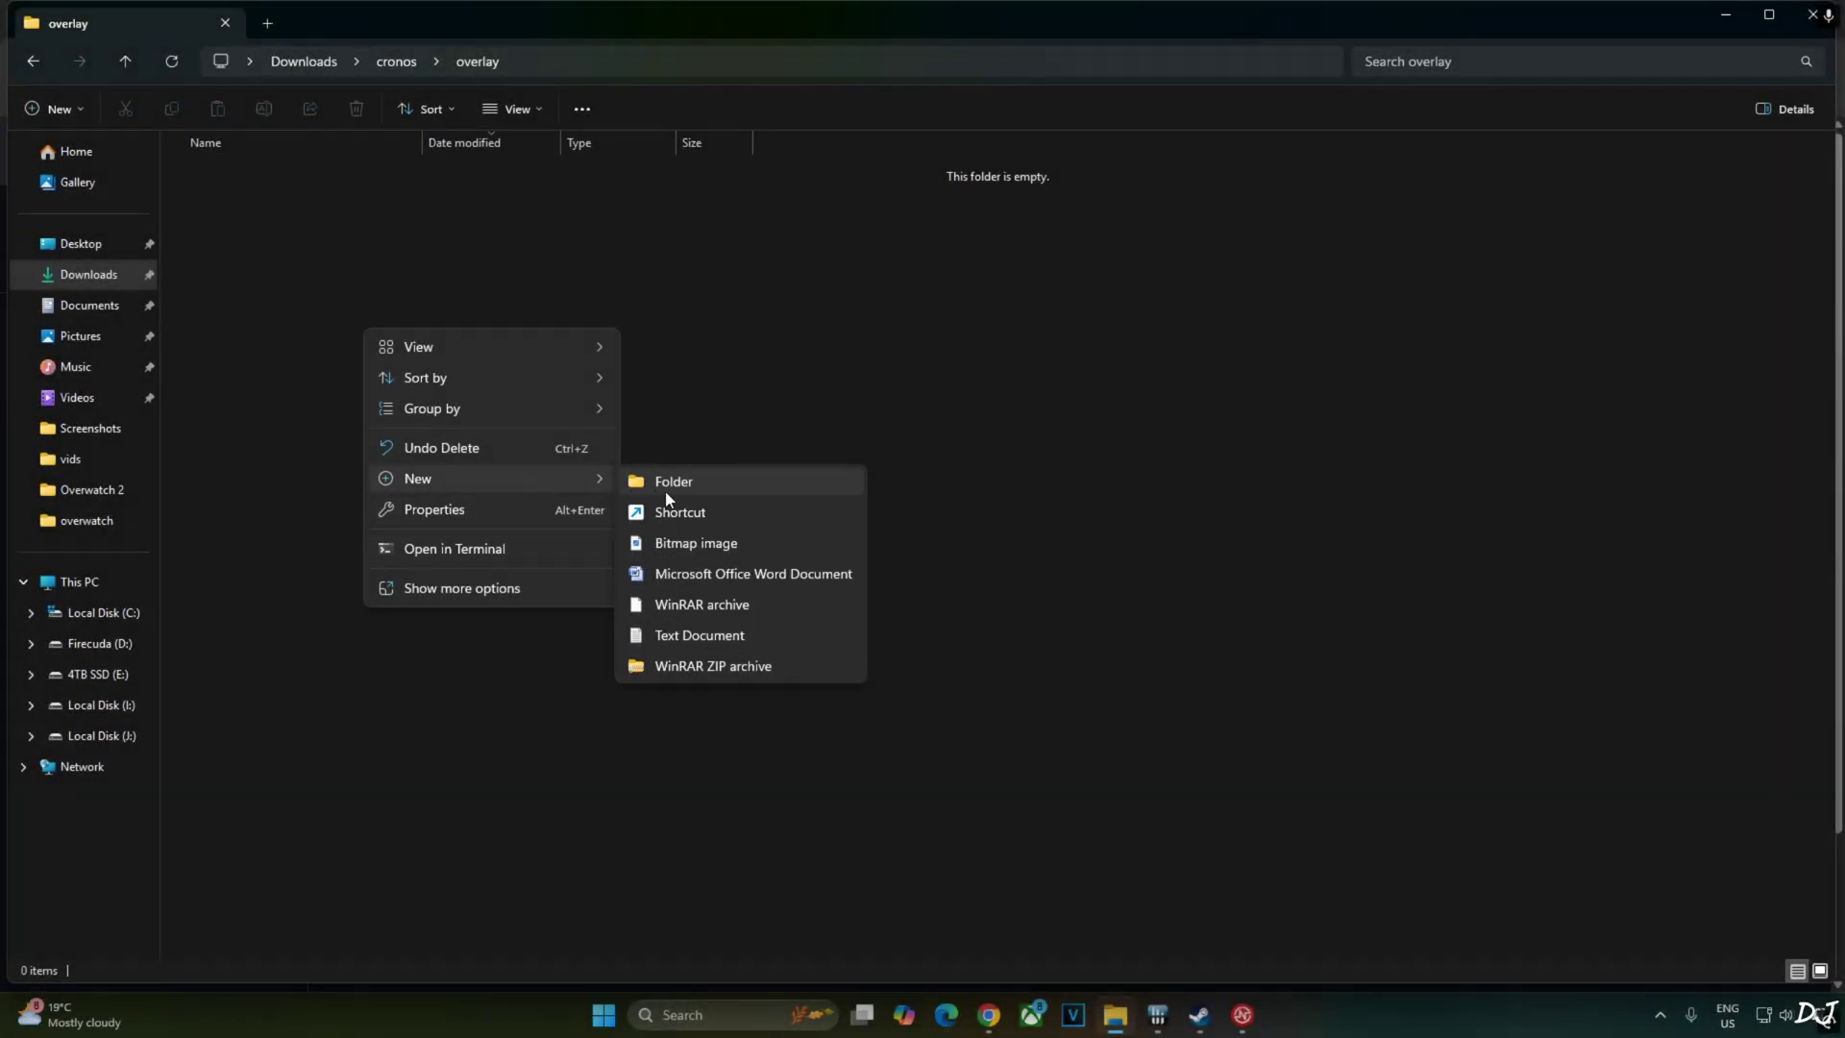
{"action": "left_click", "coordinate": [695, 636]}
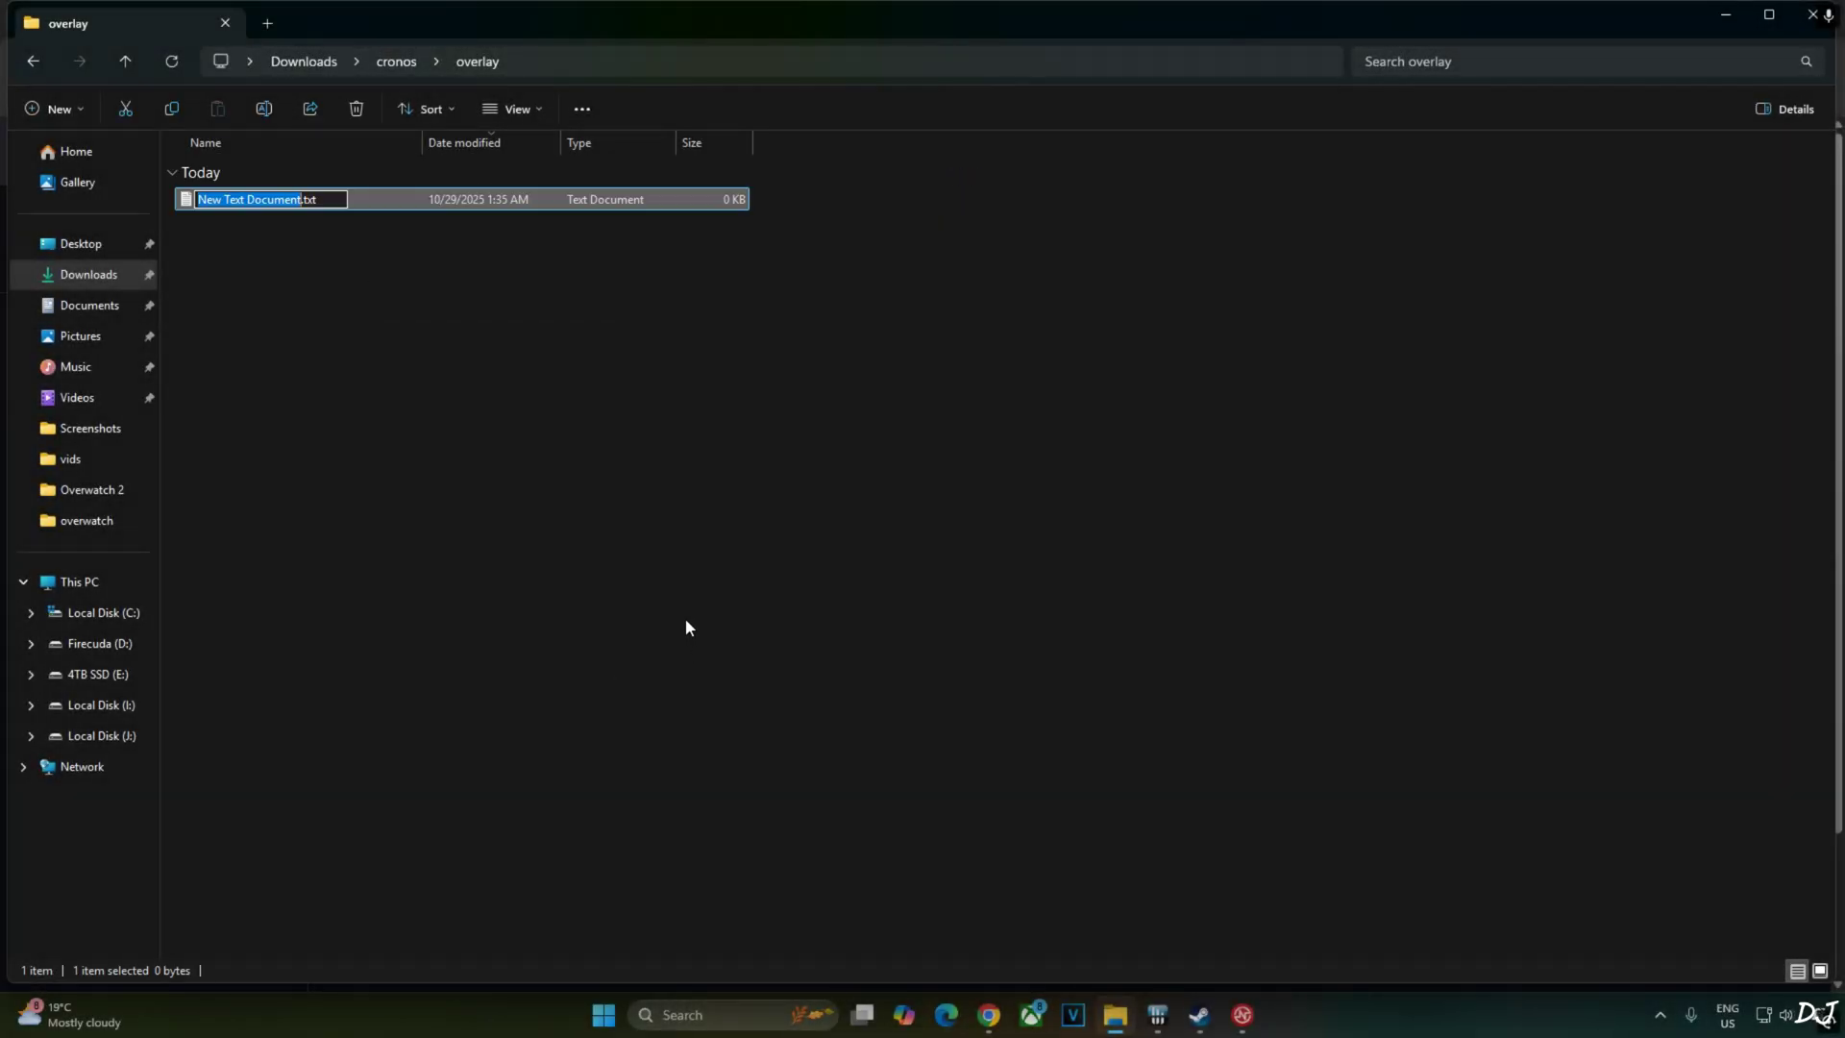
{"action": "type", "text": "overla"}
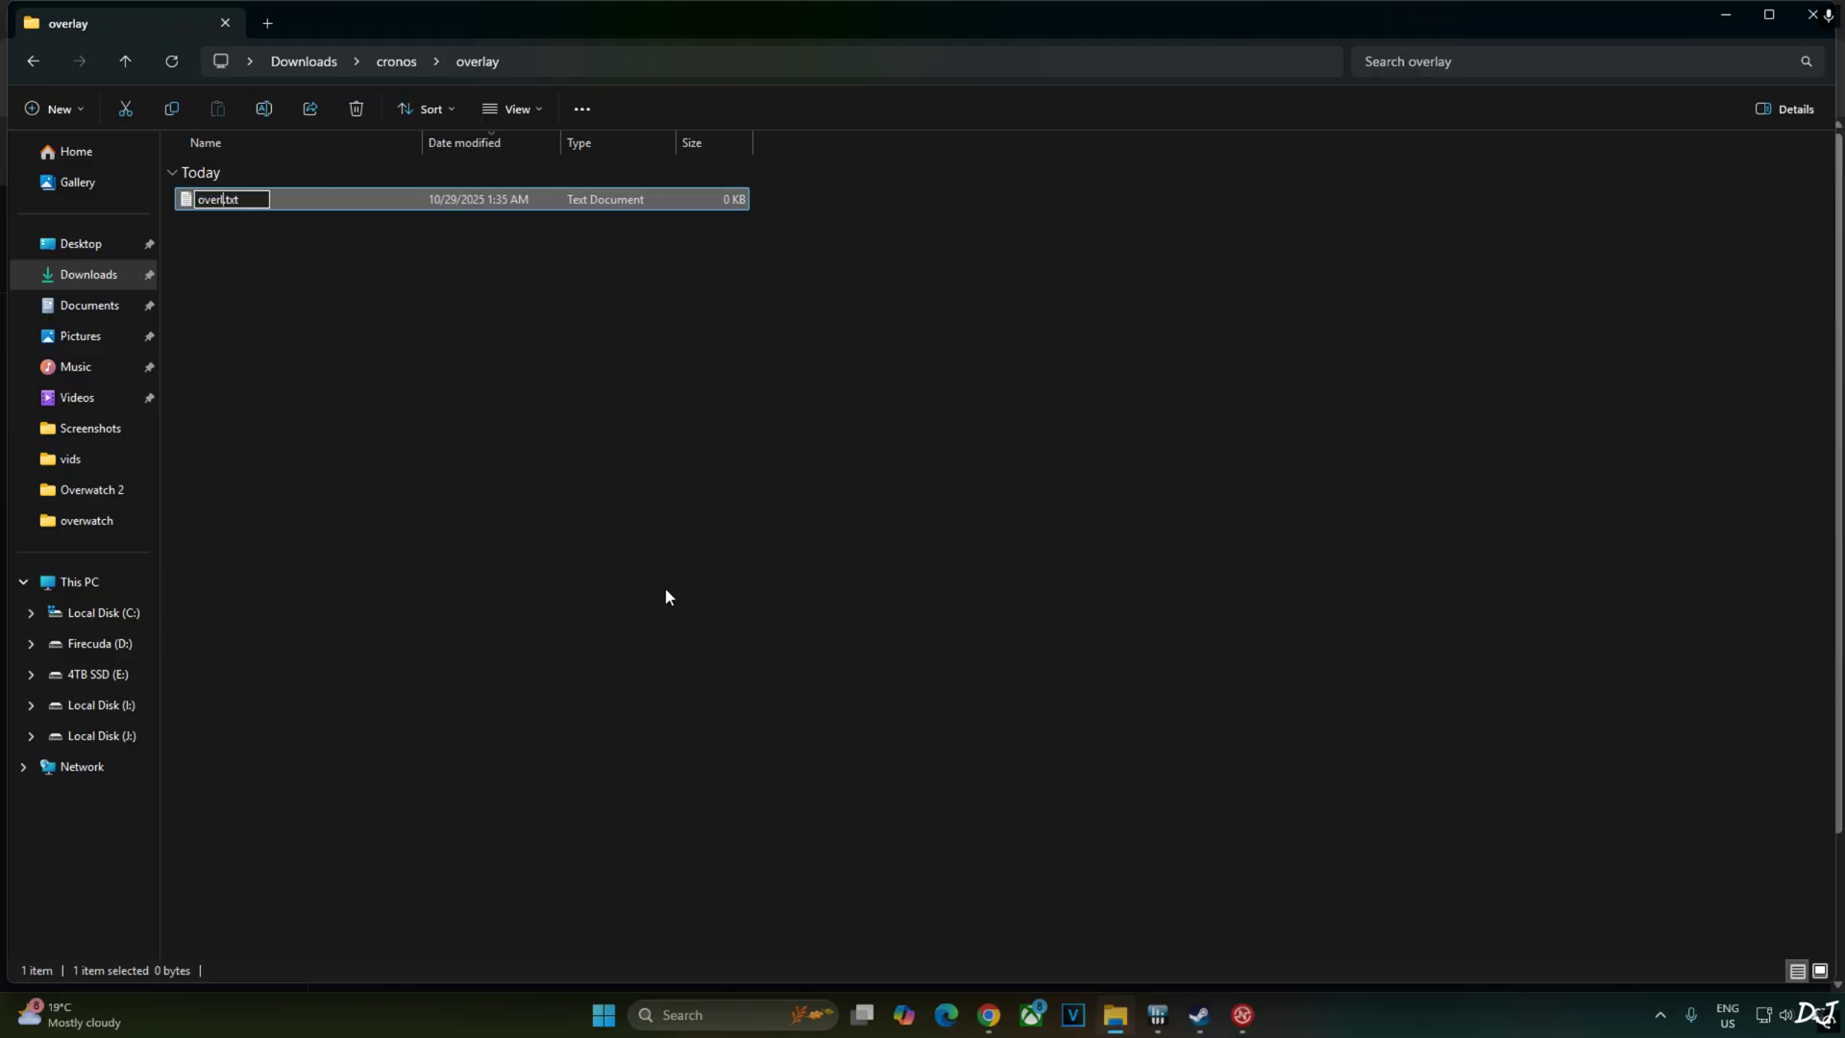
{"action": "type", "text": "y"}
{"action": "left_click", "coordinate": [267, 202]}
{"action": "key", "text": "BackSpace"}
{"action": "key", "text": "BackSpace"}
{"action": "key", "text": "BackSpace"}
{"action": "type", "text": "reg"}
{"action": "key", "text": "Return"}
{"action": "left_click", "coordinate": [905, 495]}
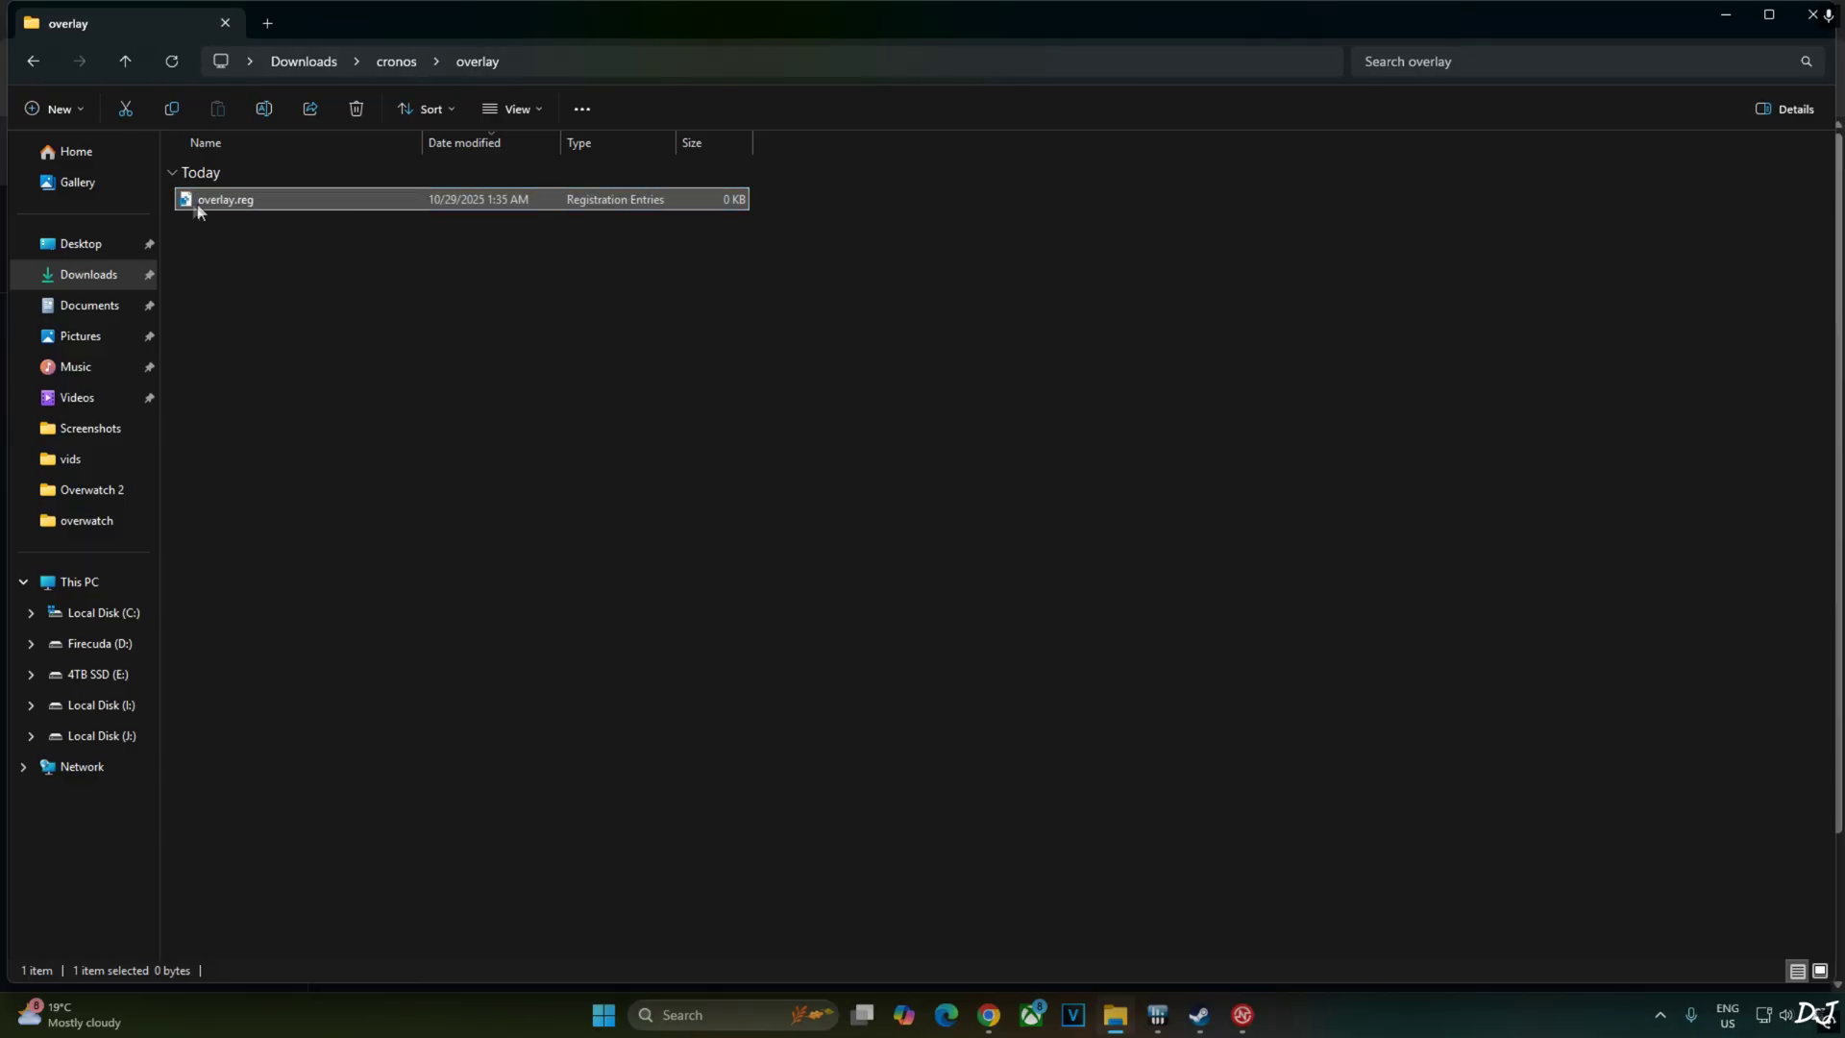
Step: Paste the copied registry code into overlay.reg using Notepad, save the file and close the editor
{"action": "right_click", "coordinate": [230, 202]}
{"action": "mouse_move", "coordinate": [298, 309]}
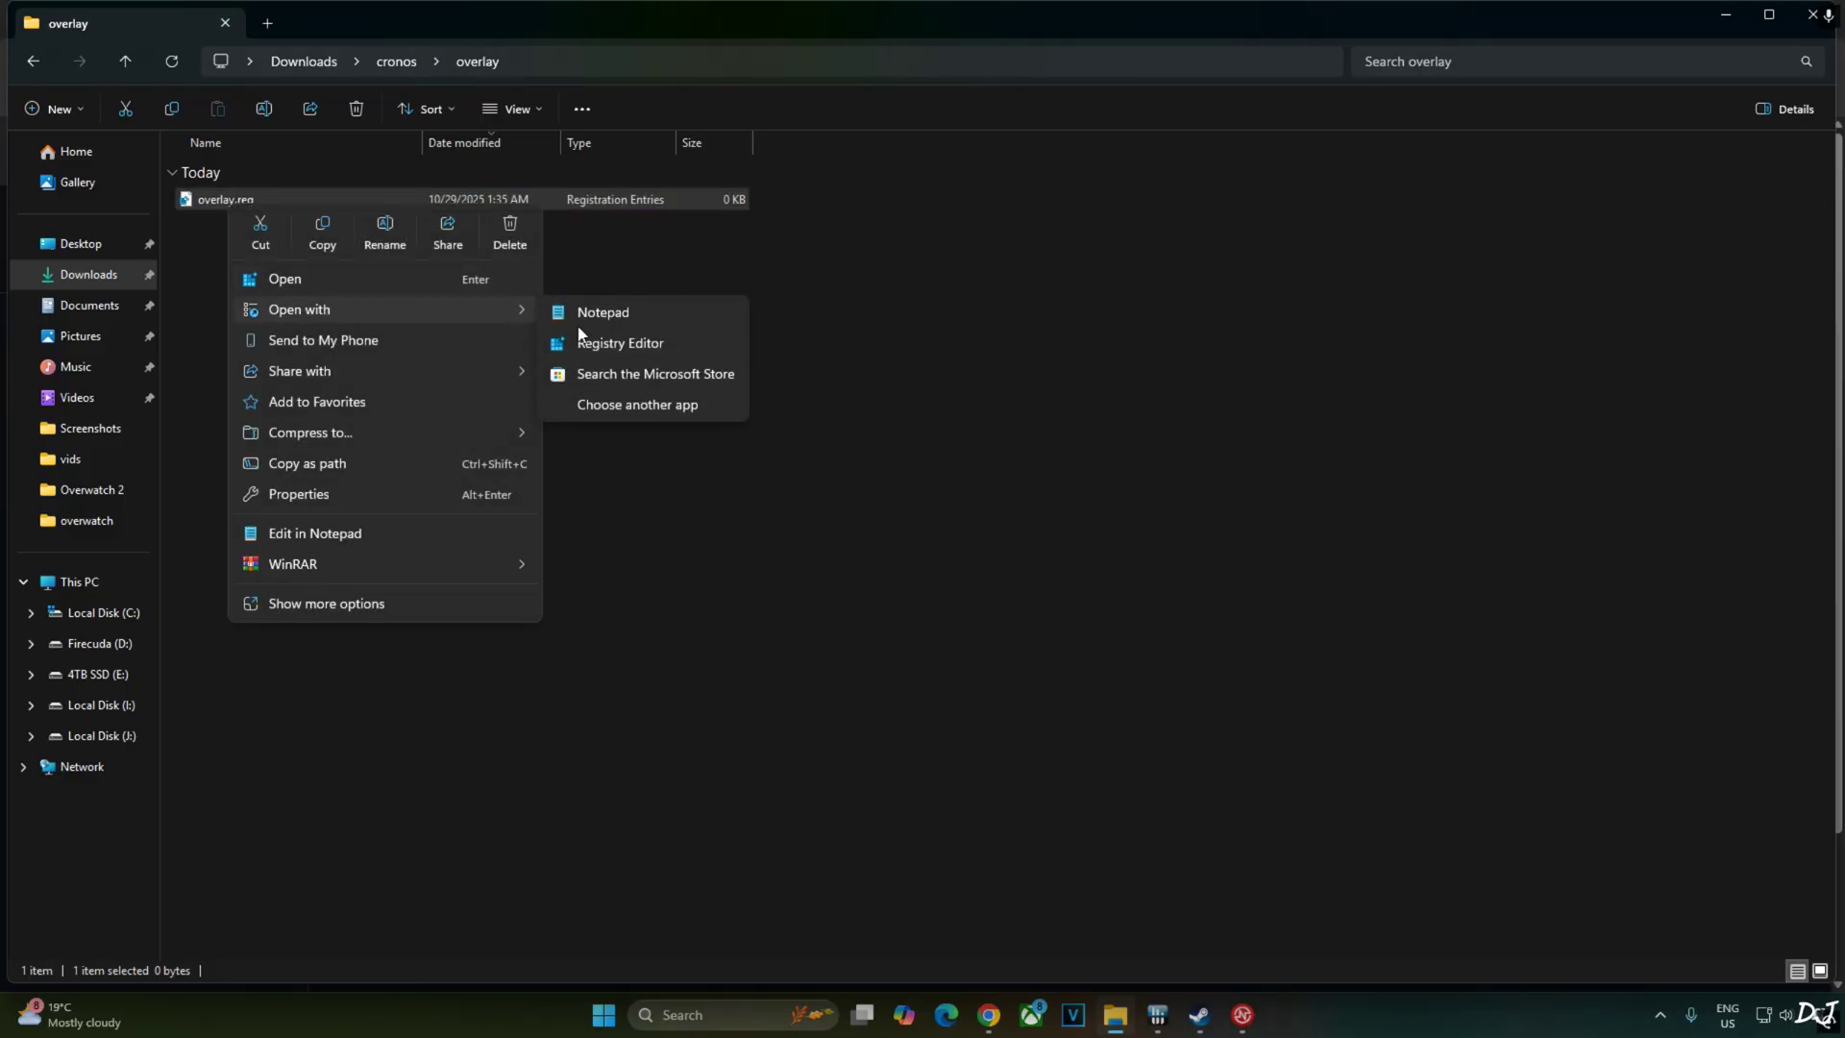
{"action": "left_click", "coordinate": [577, 317]}
{"action": "right_click", "coordinate": [583, 315]}
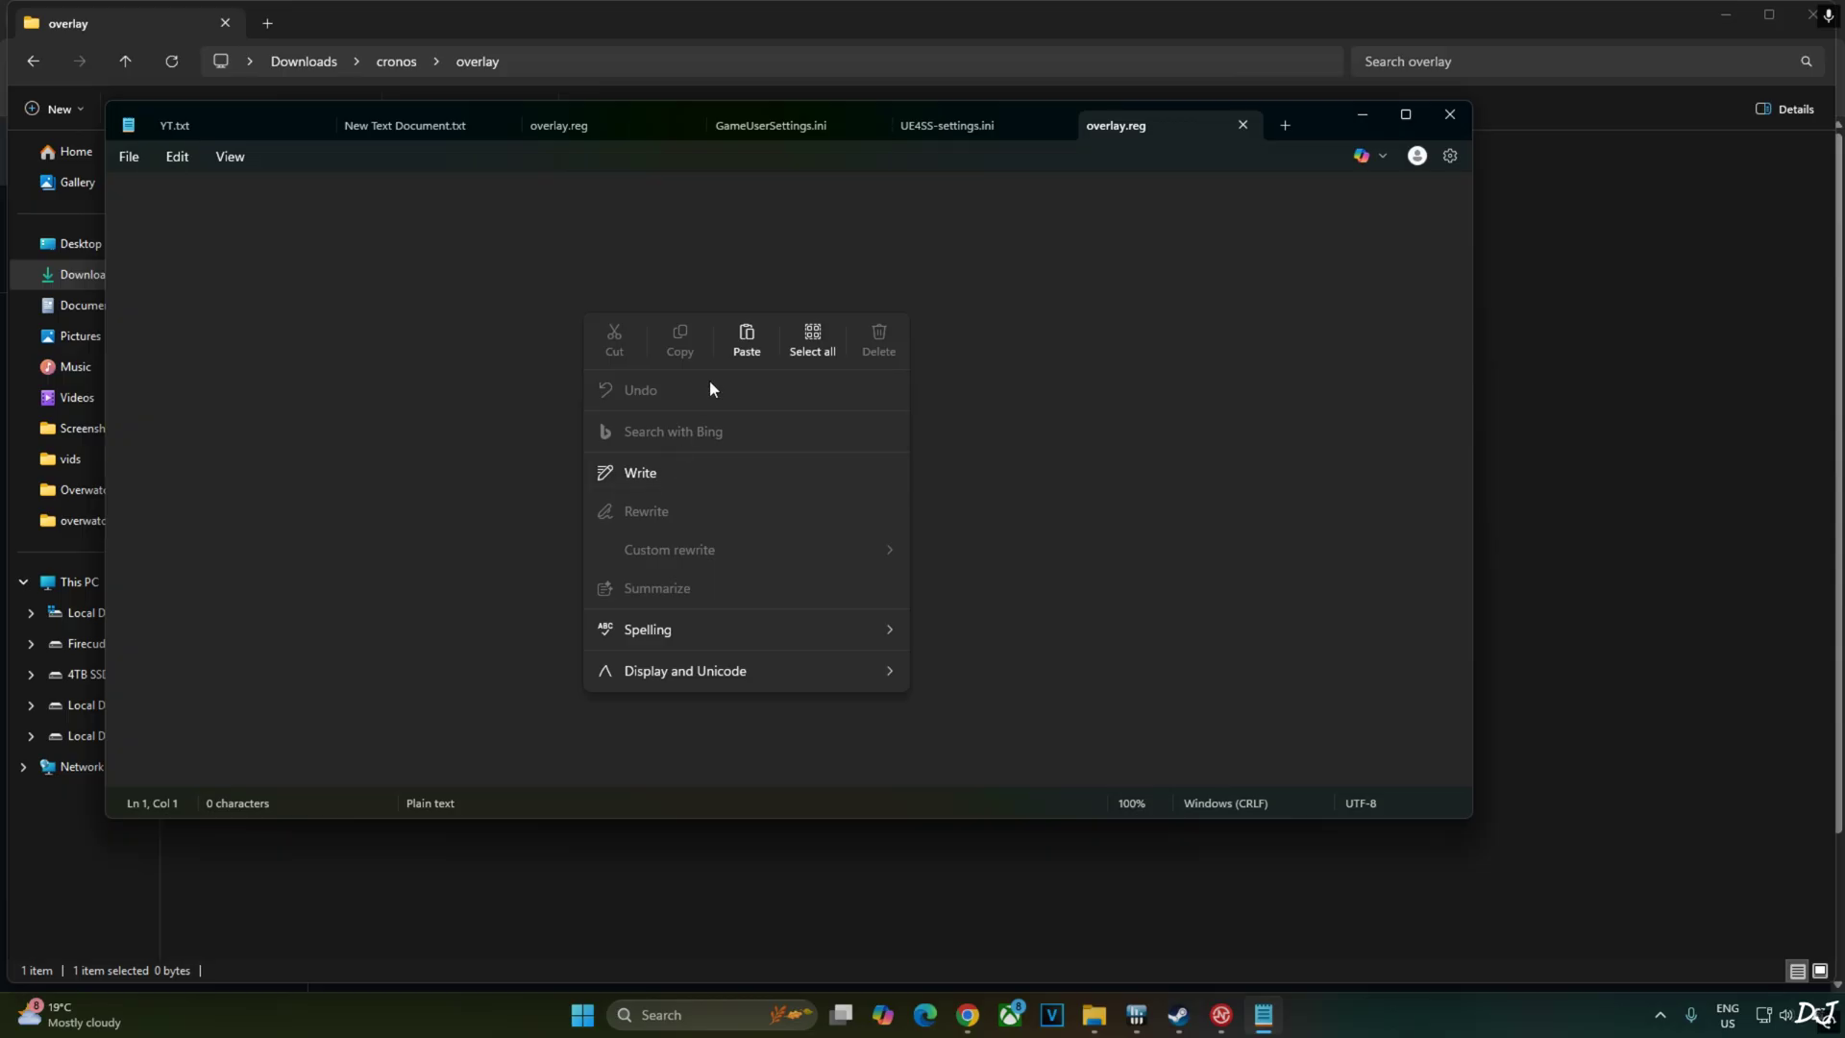
{"action": "left_click", "coordinate": [747, 338]}
{"action": "left_click", "coordinate": [129, 156]}
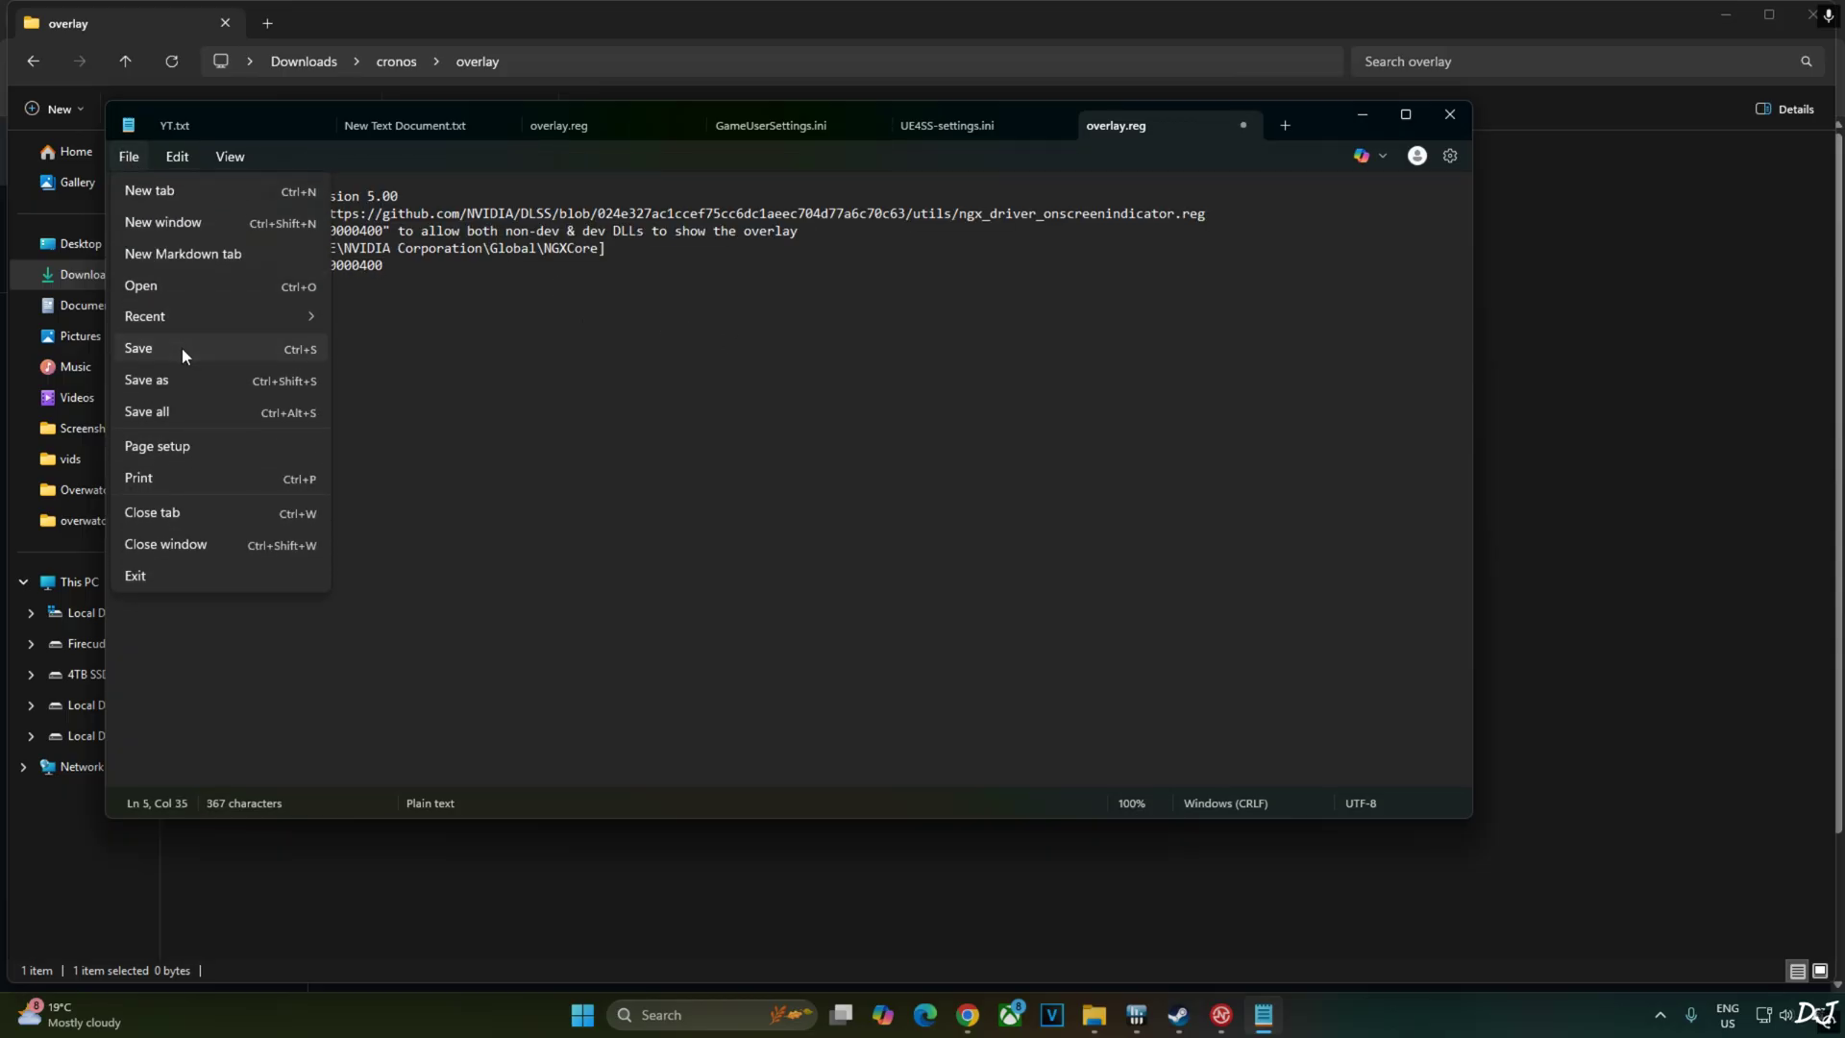
{"action": "left_click", "coordinate": [145, 340]}
{"action": "left_click", "coordinate": [1450, 113]}
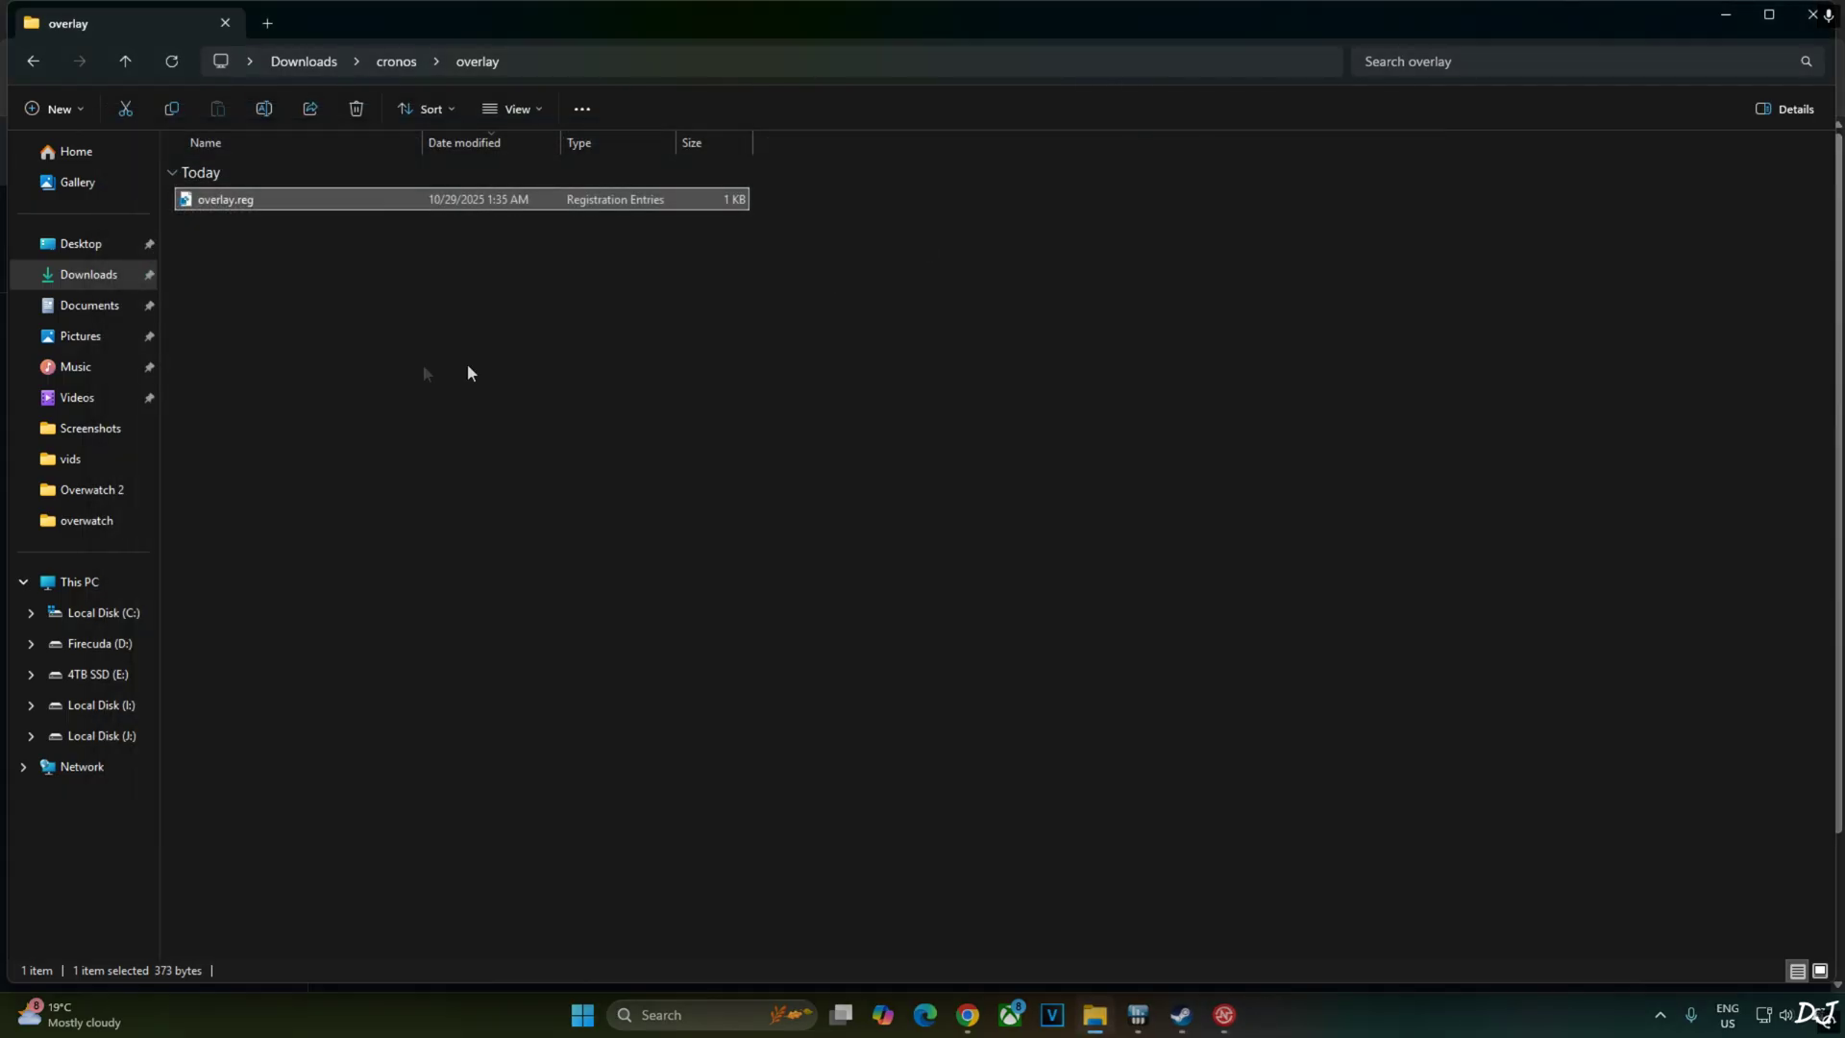
Step: Merge overlay.reg into the Windows registry, accepting the Registry Editor confirmation
{"action": "right_click", "coordinate": [227, 204]}
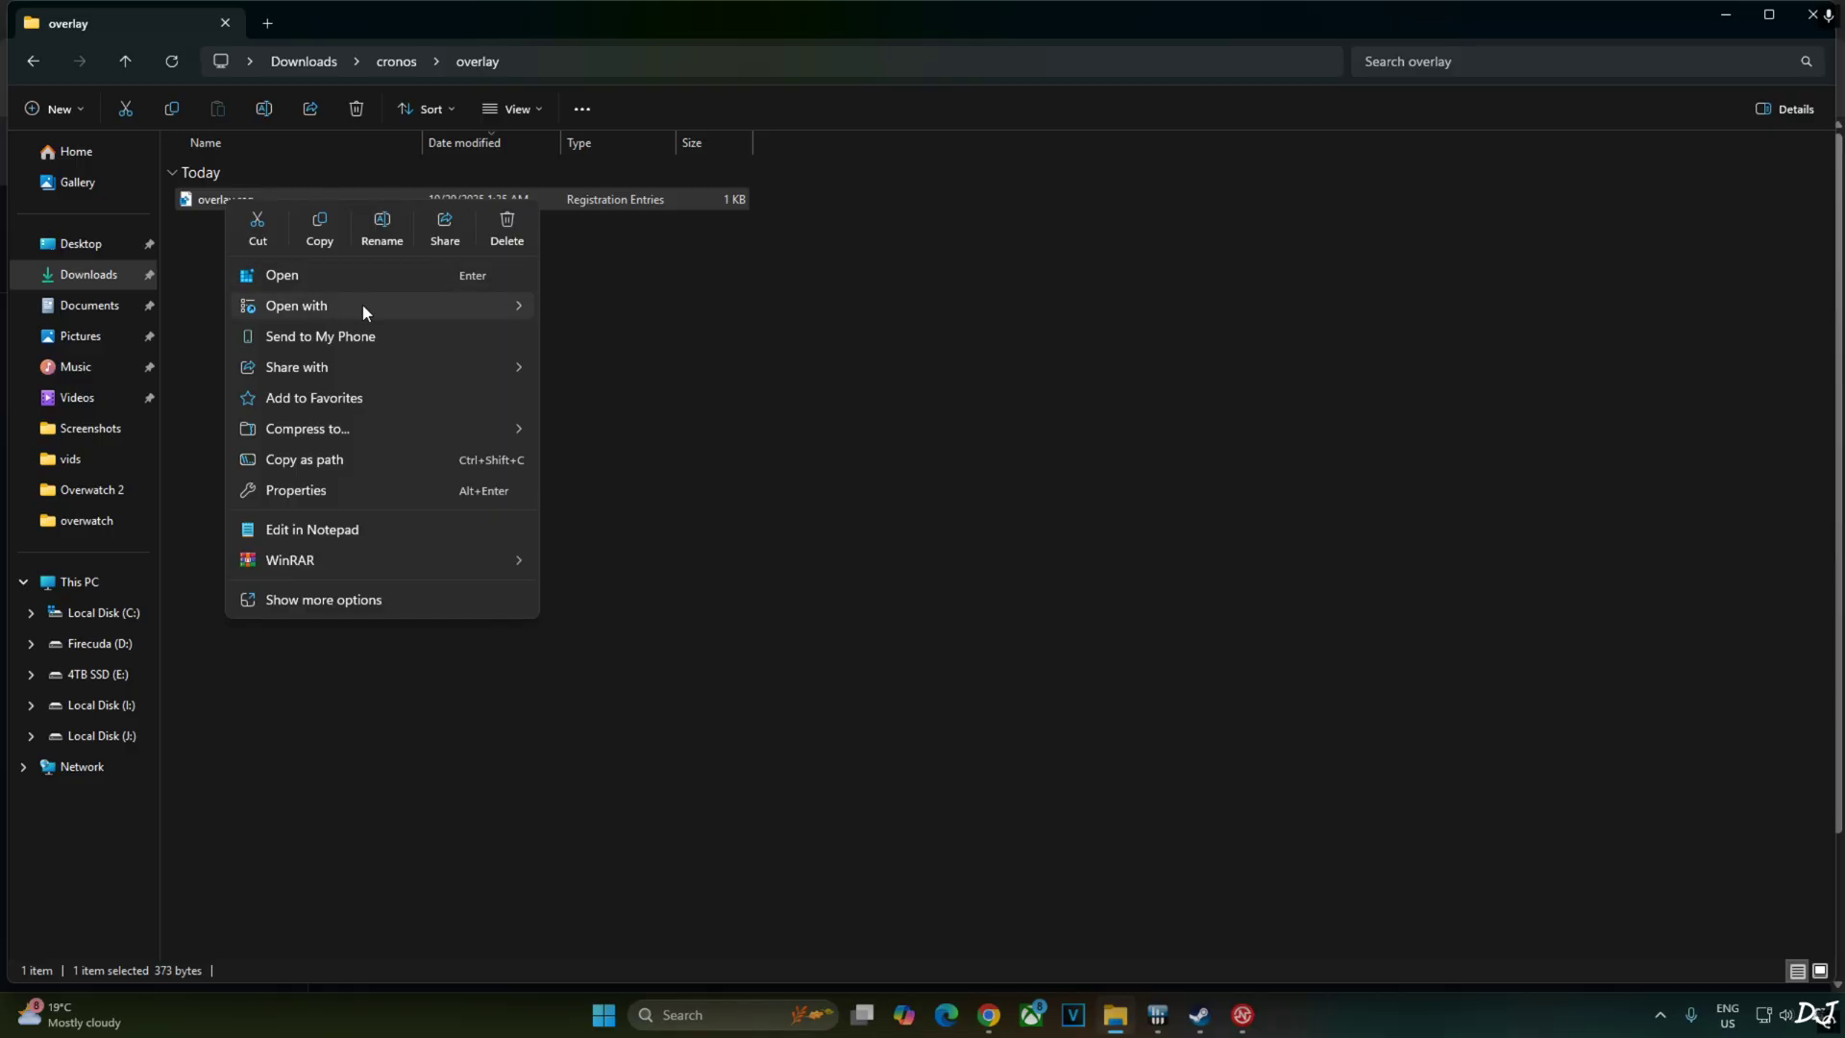
{"action": "left_click", "coordinate": [355, 275]}
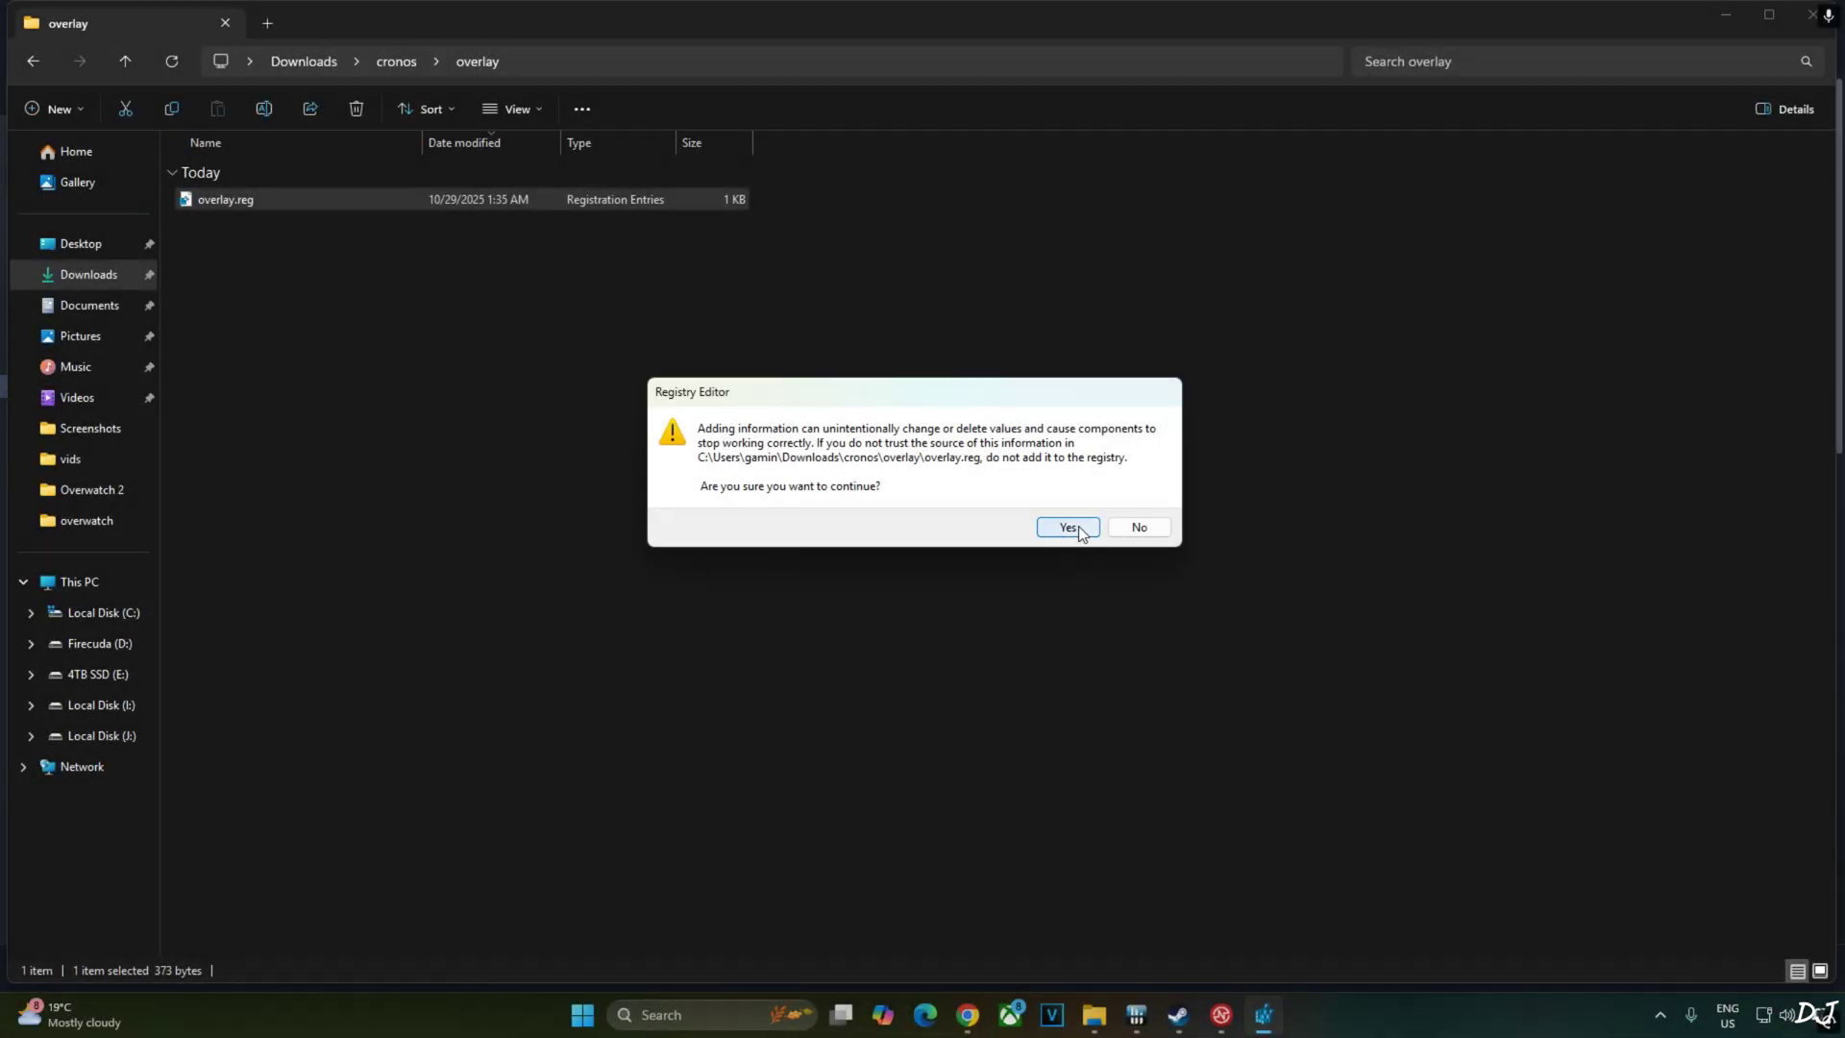
{"action": "left_click", "coordinate": [1068, 526]}
{"action": "left_click", "coordinate": [1139, 507]}
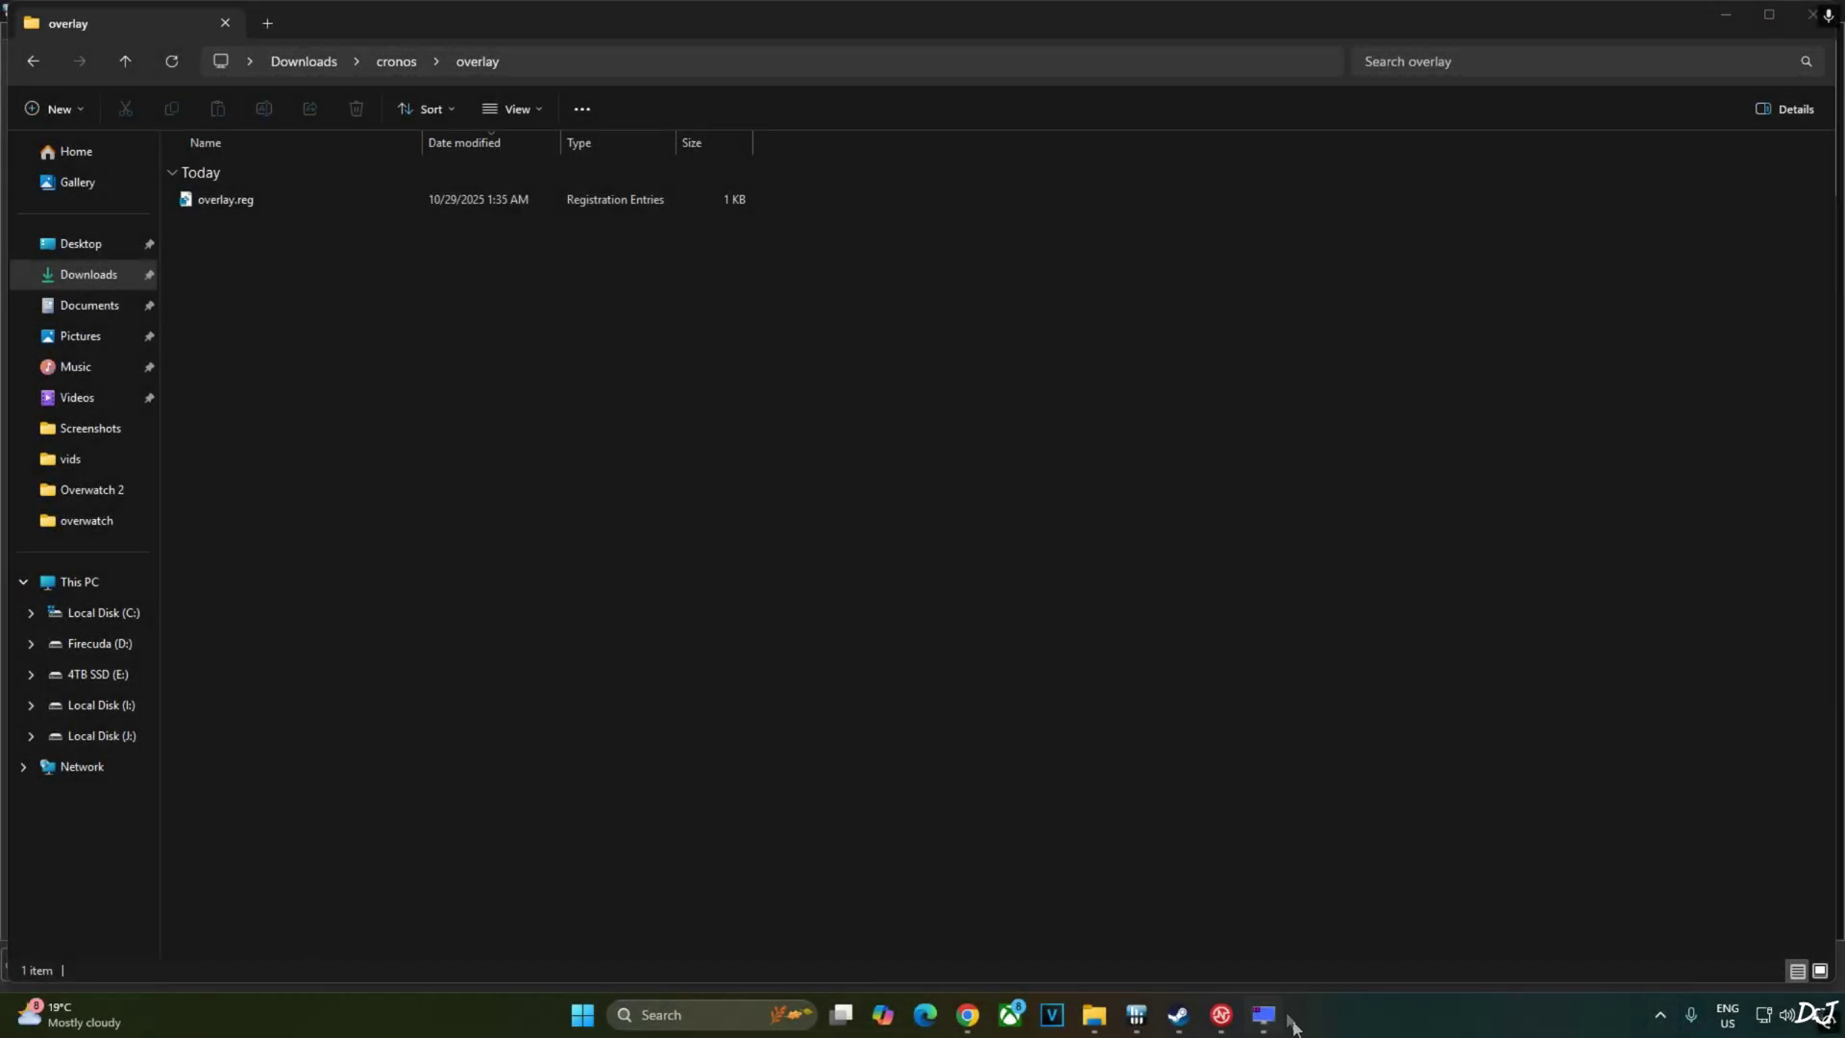
Step: Check the Microsoft Detours API hooking option in the RivaTuner Statistics Server setup and accept the dialog
{"action": "left_click", "coordinate": [1270, 1021]}
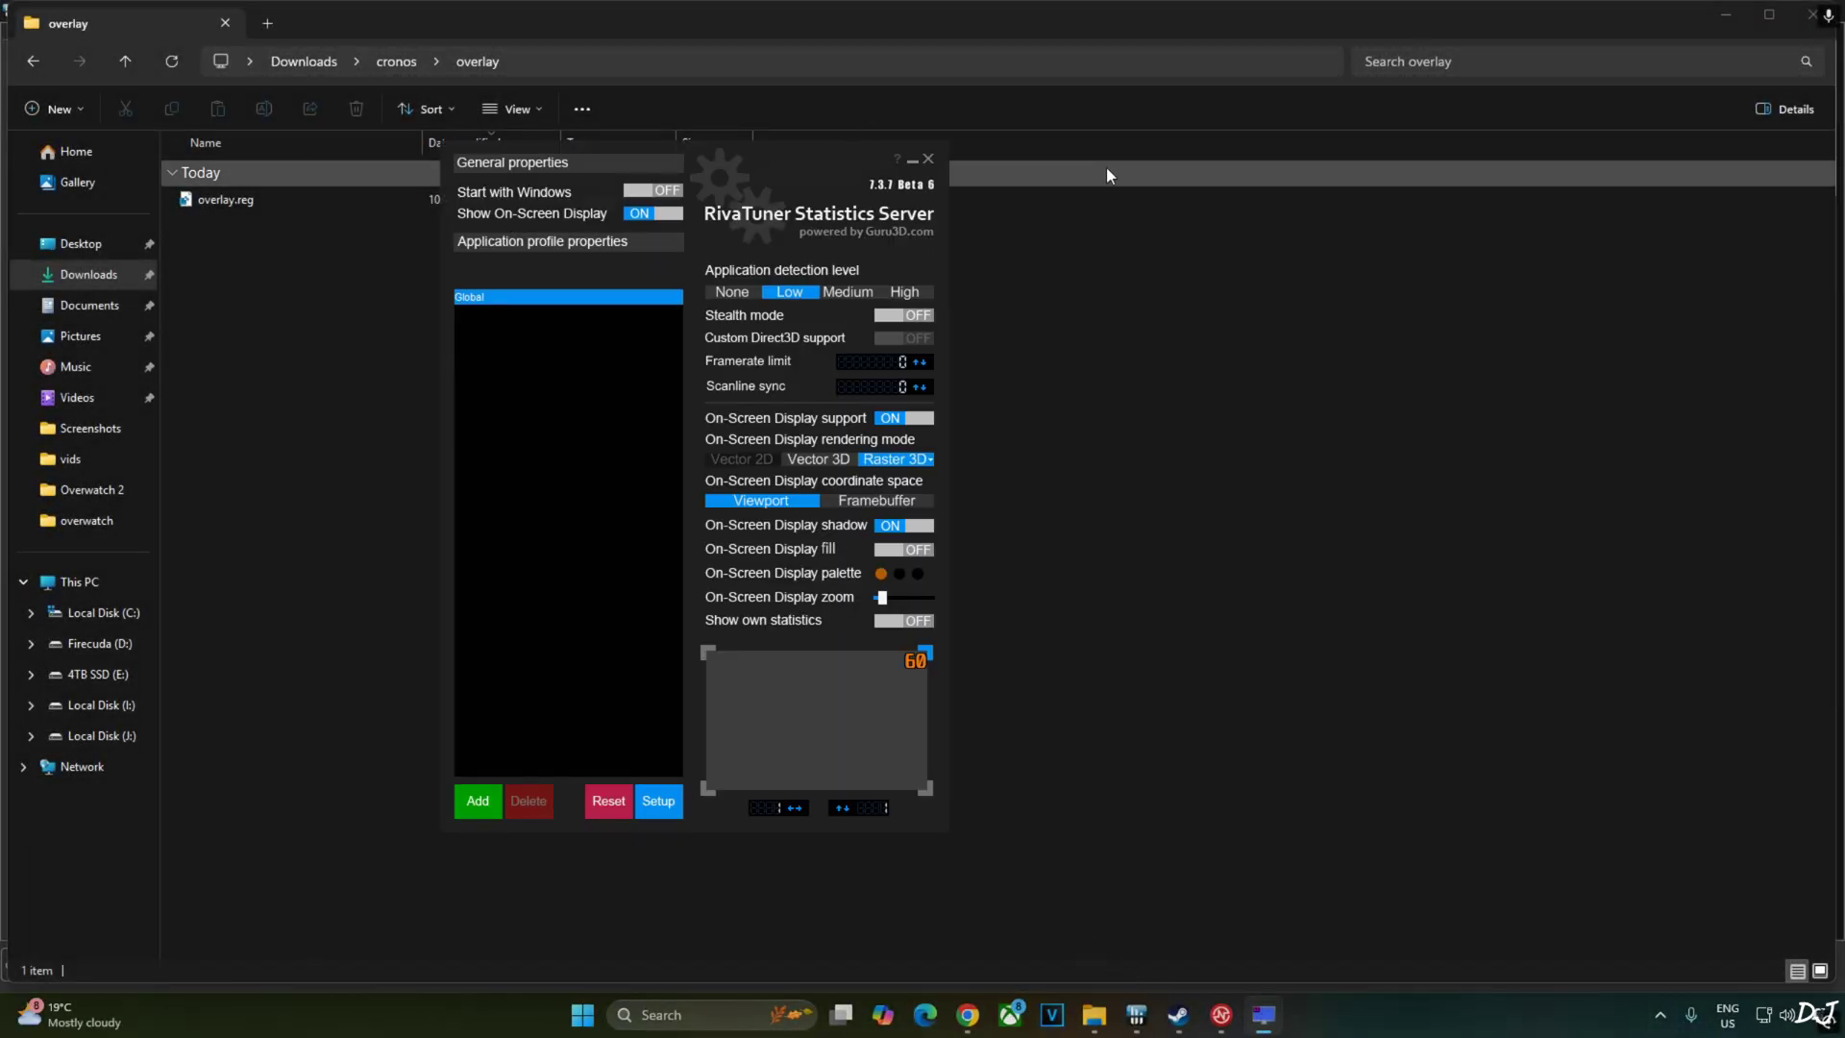
{"action": "left_click", "coordinate": [659, 803]}
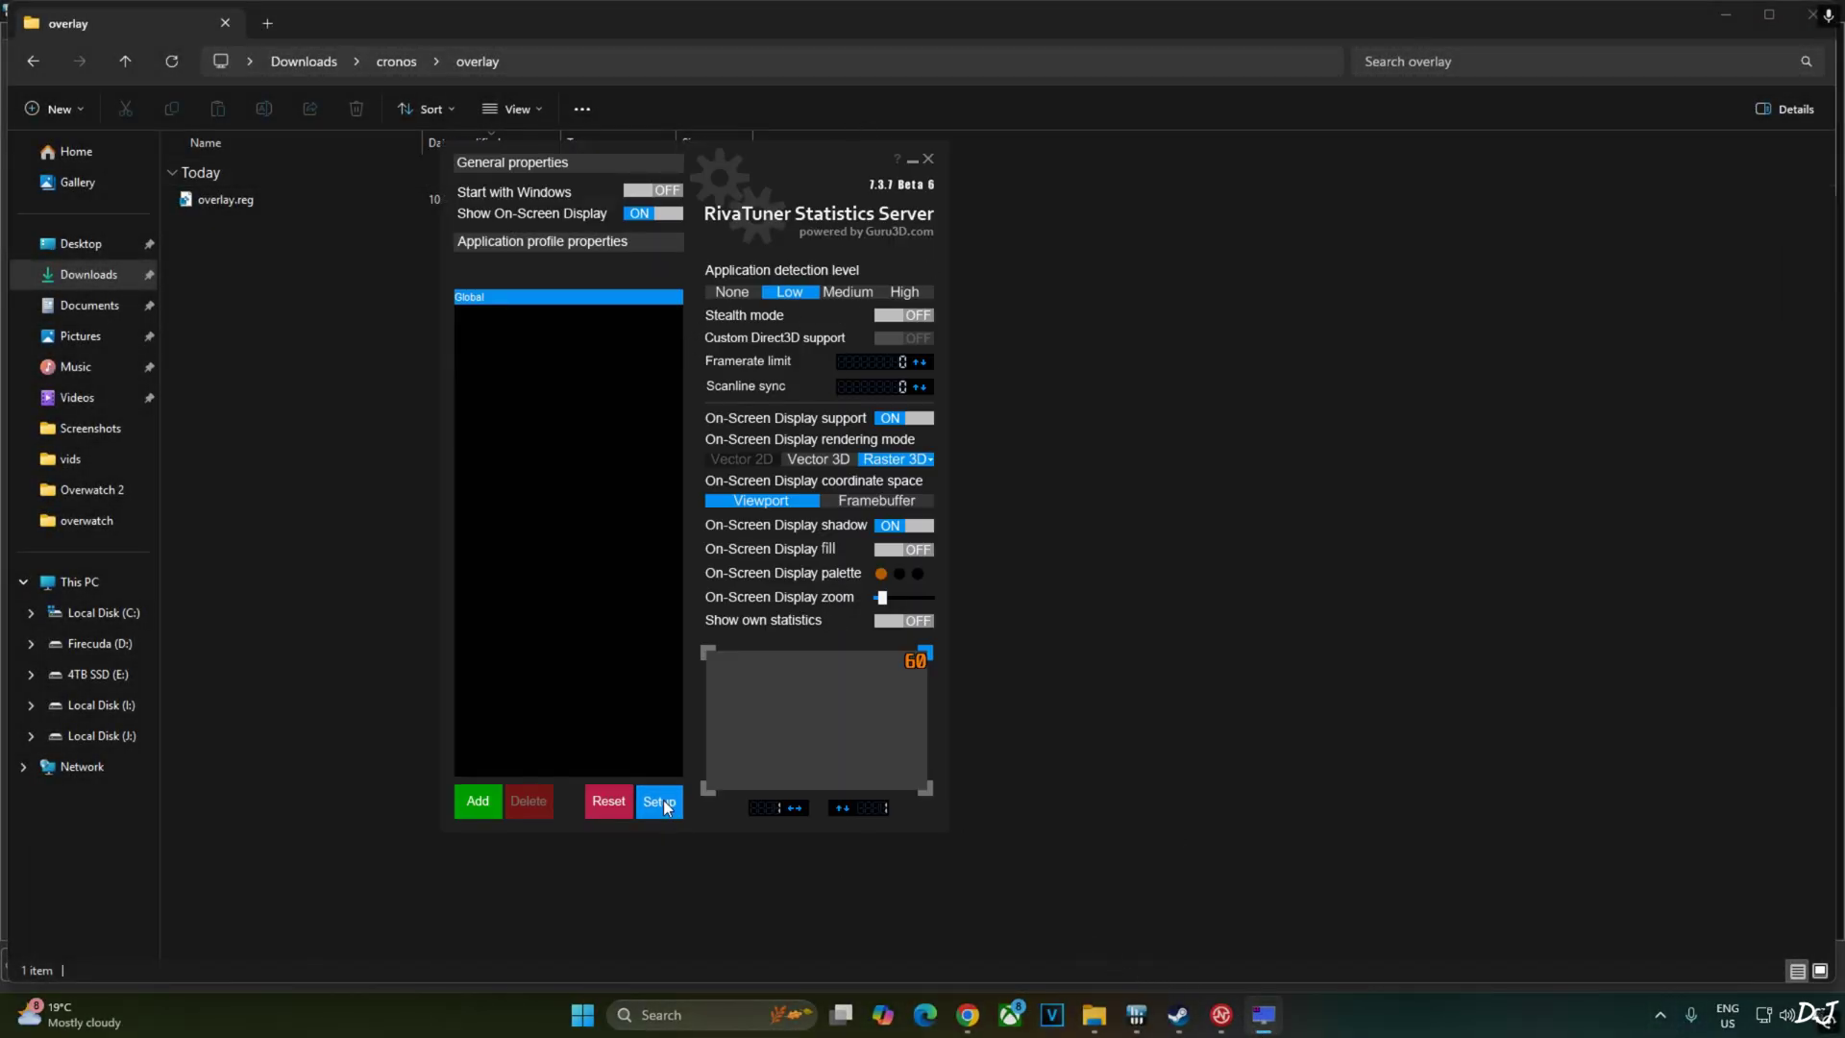
{"action": "scroll", "coordinate": [843, 481], "scroll_direction": "down", "scroll_amount": 3}
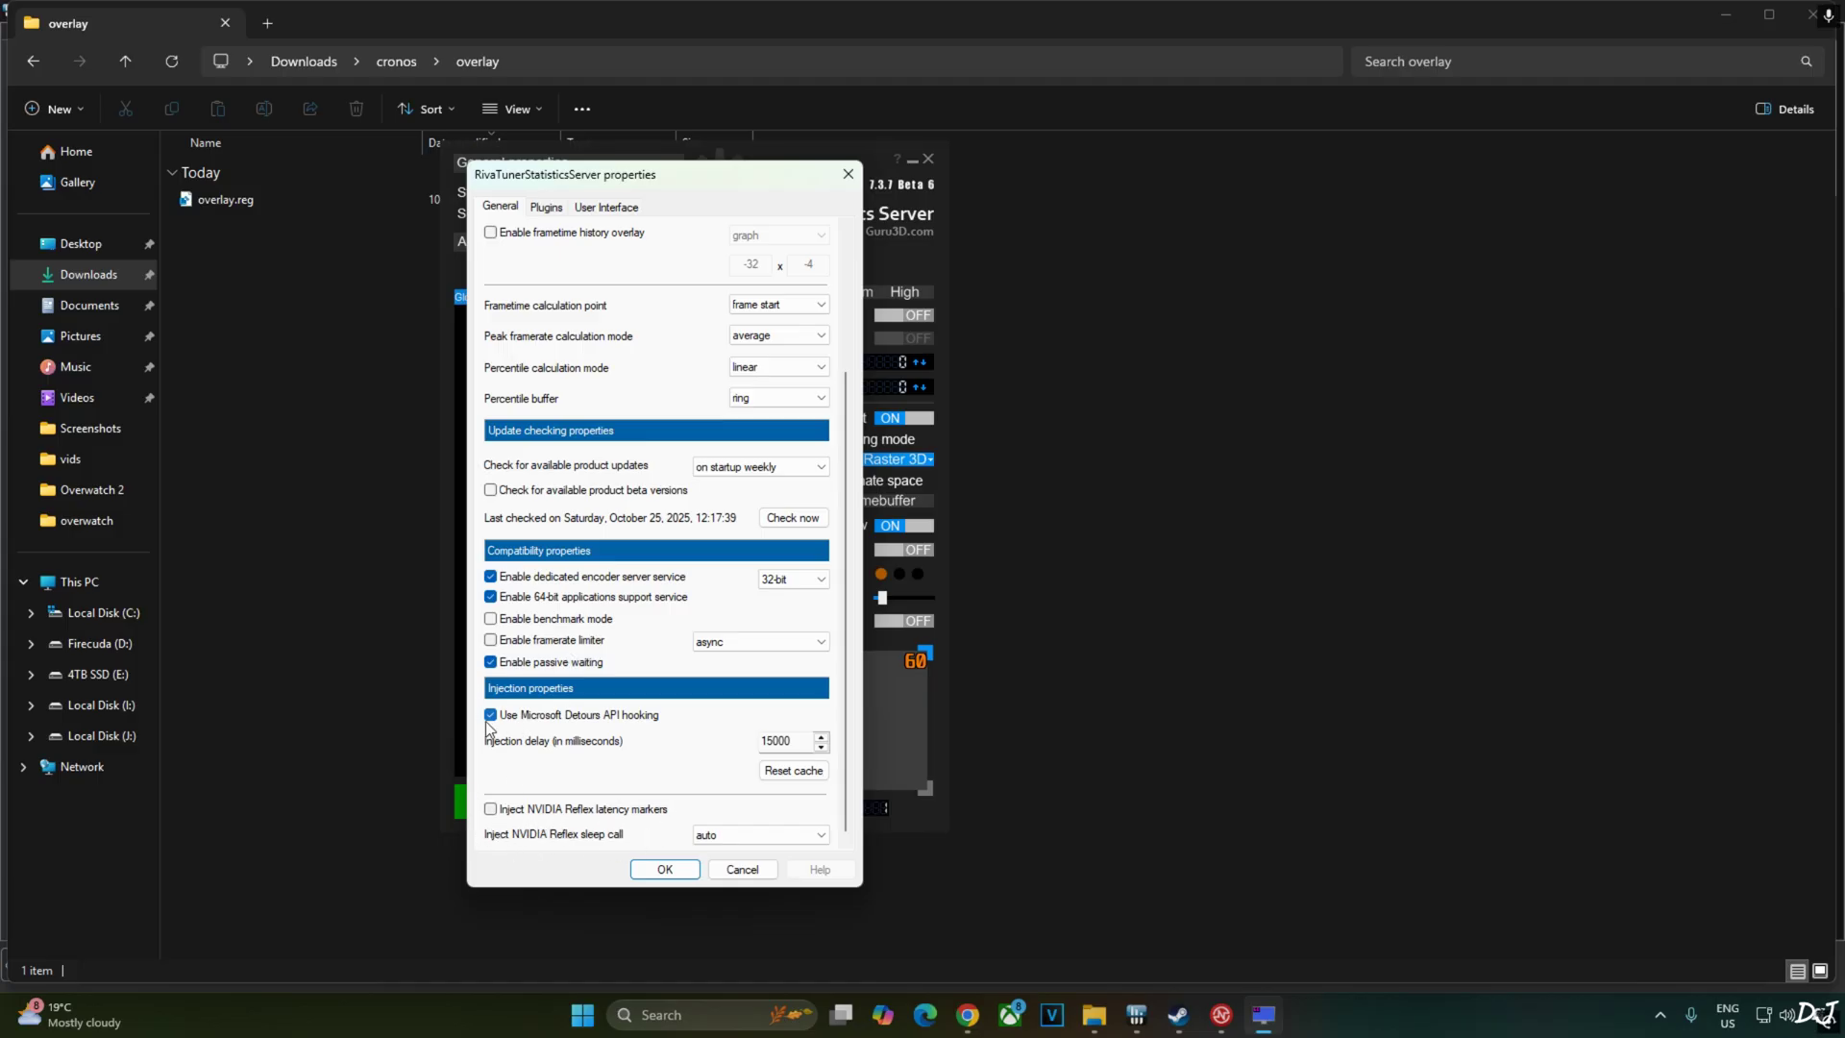
{"action": "left_click", "coordinate": [665, 869]}
Step: Switch to Cronos: The New Dawn and review its display settings, including supersampling, DLSS quality and the quality preset
{"action": "left_click", "coordinate": [1177, 1015]}
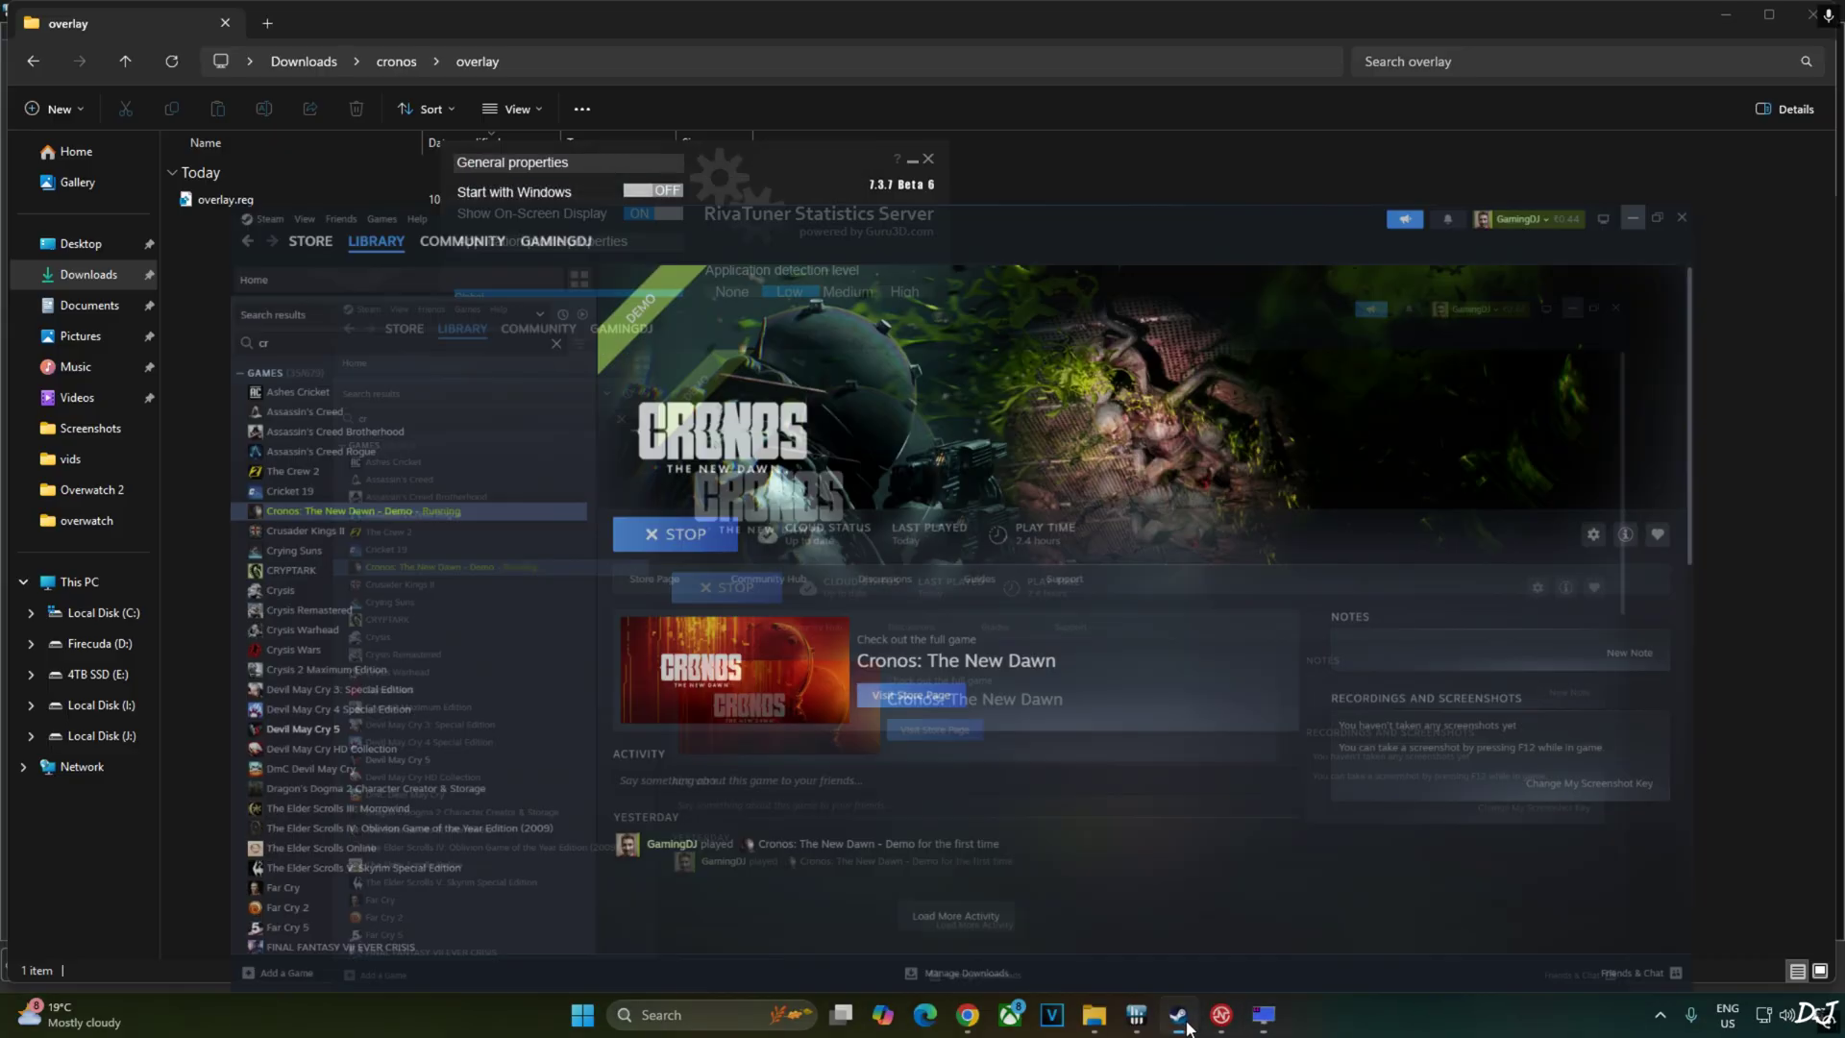
{"action": "left_click", "coordinate": [562, 414]}
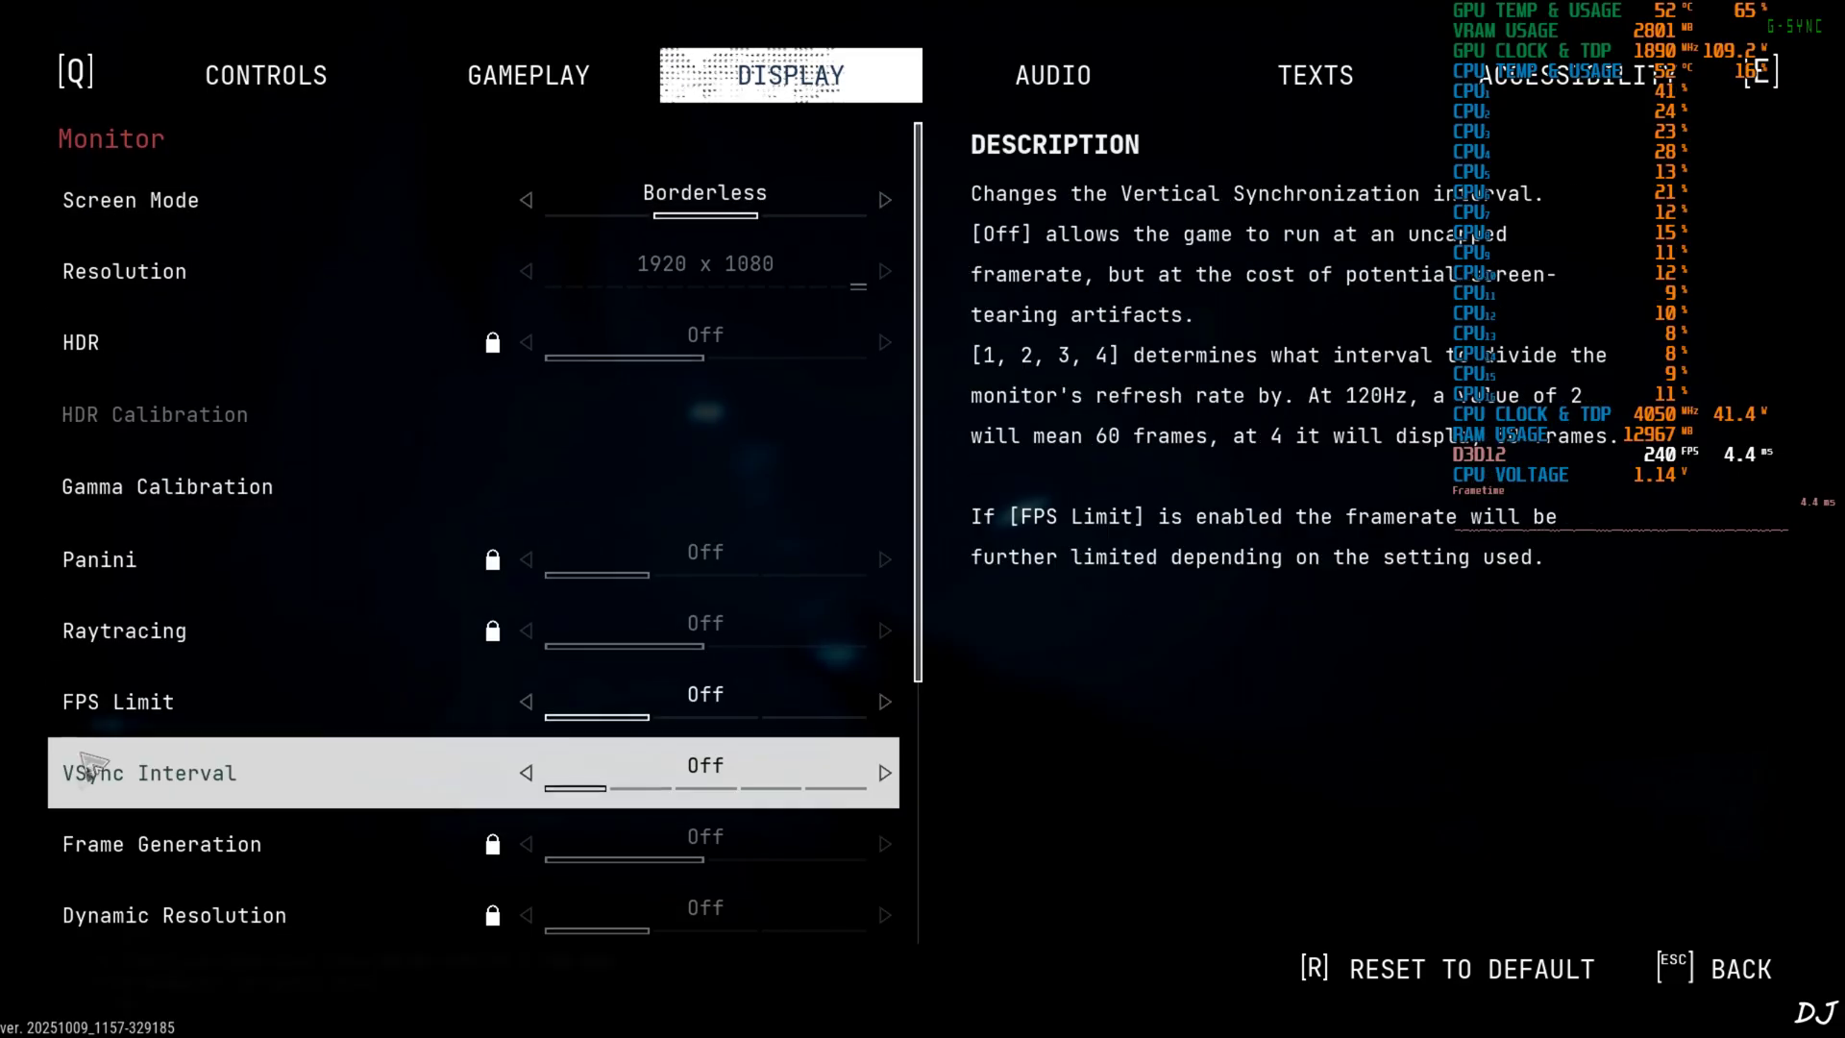
{"action": "scroll", "coordinate": [260, 730], "scroll_direction": "down", "scroll_amount": 3}
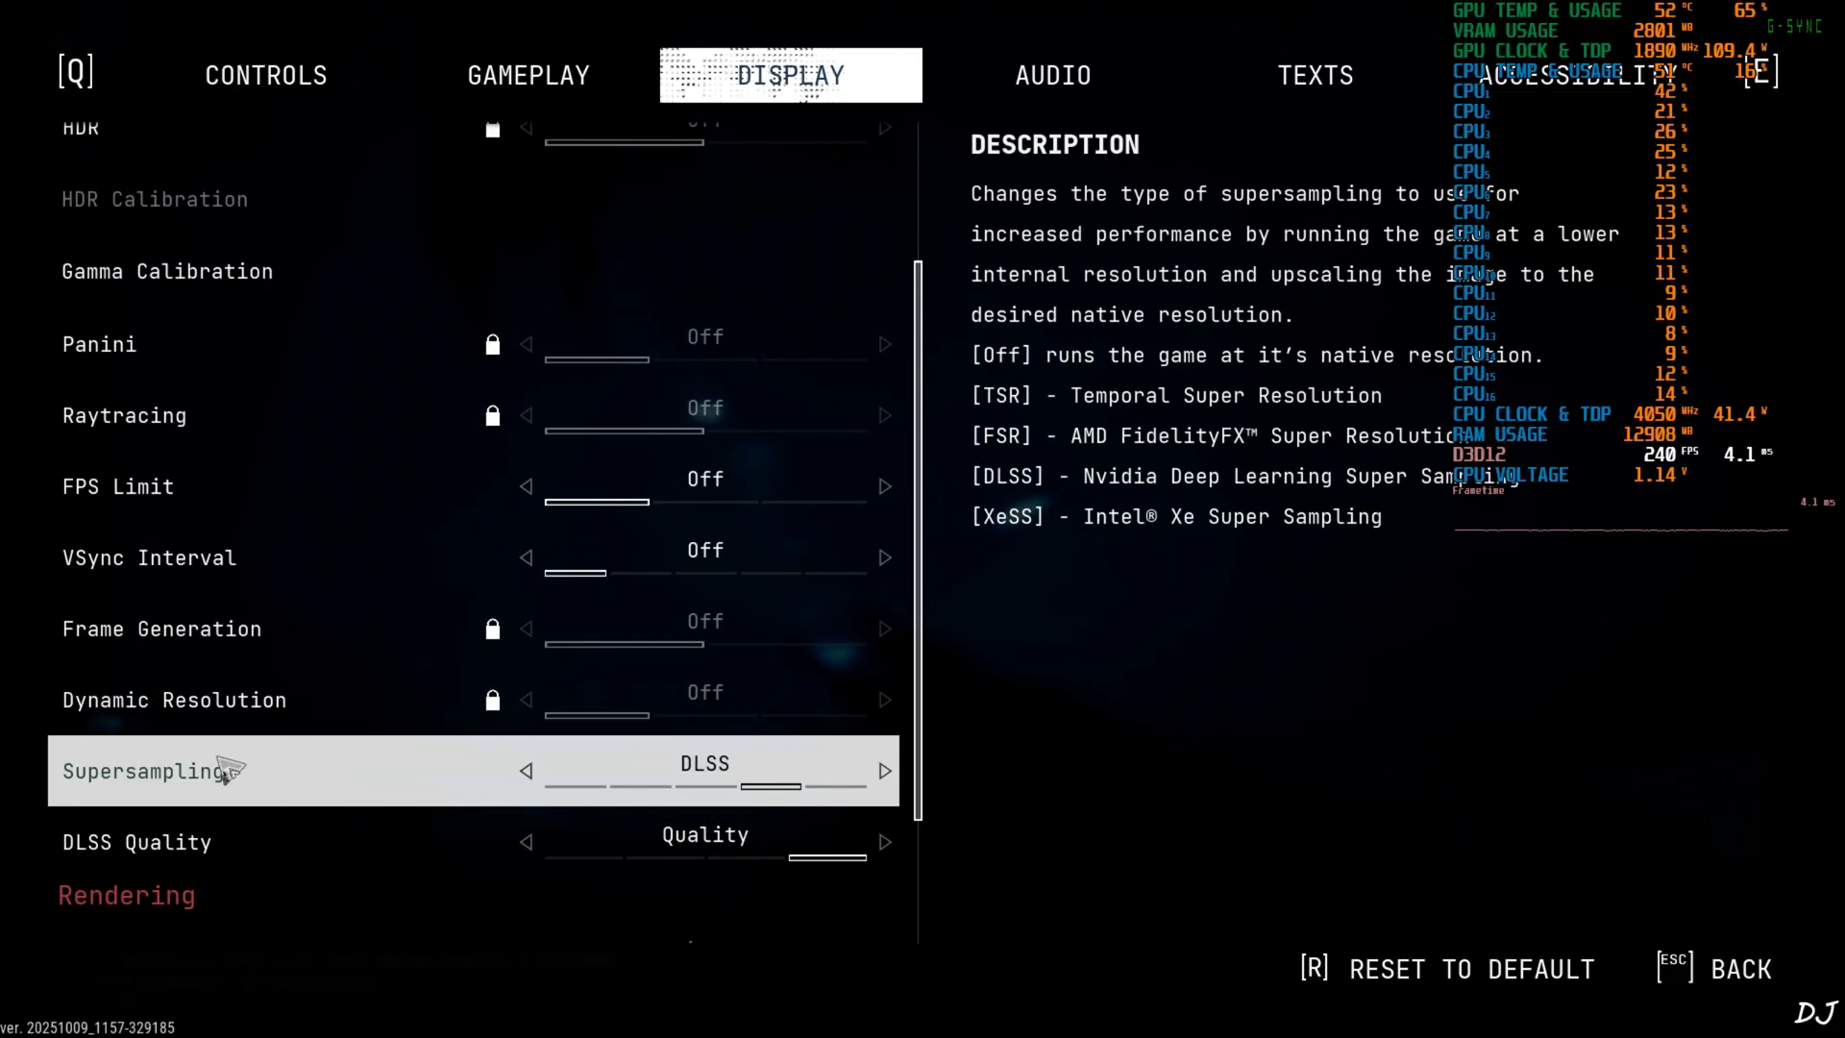
{"action": "scroll", "coordinate": [546, 800], "scroll_direction": "down", "scroll_amount": 3}
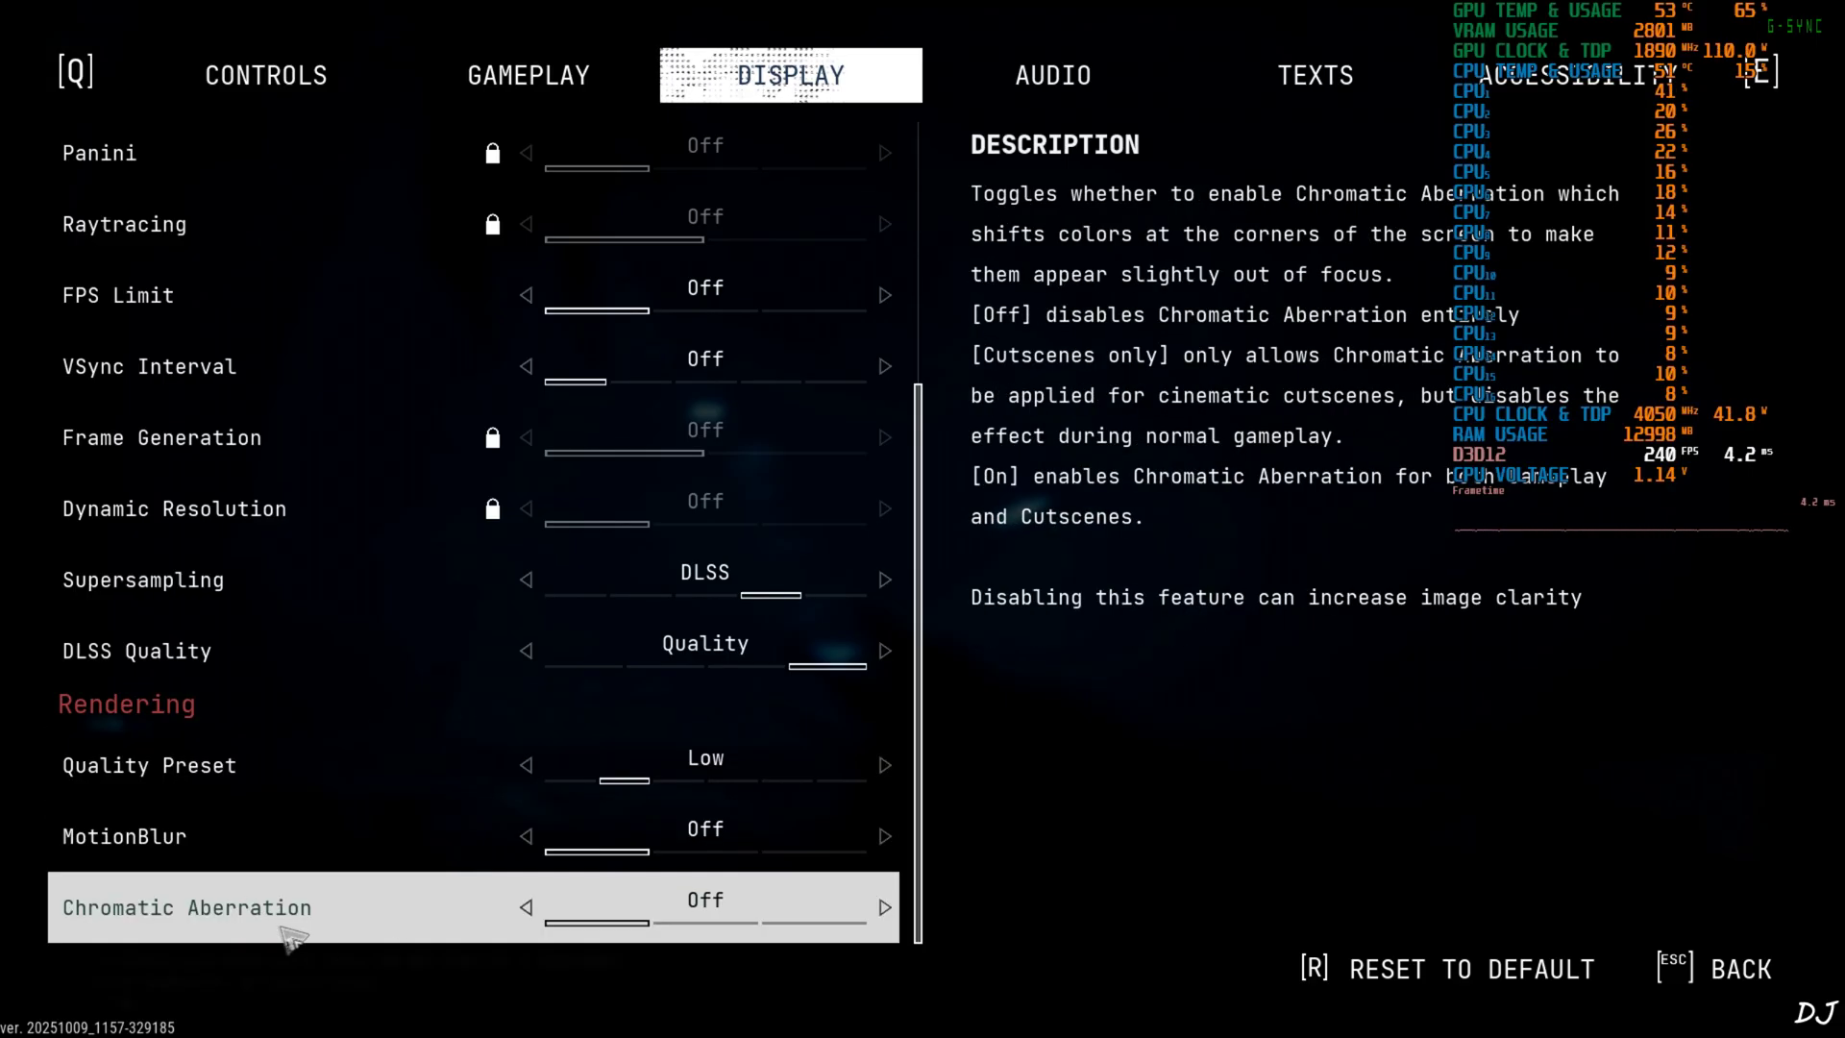
{"action": "key", "text": "Escape"}
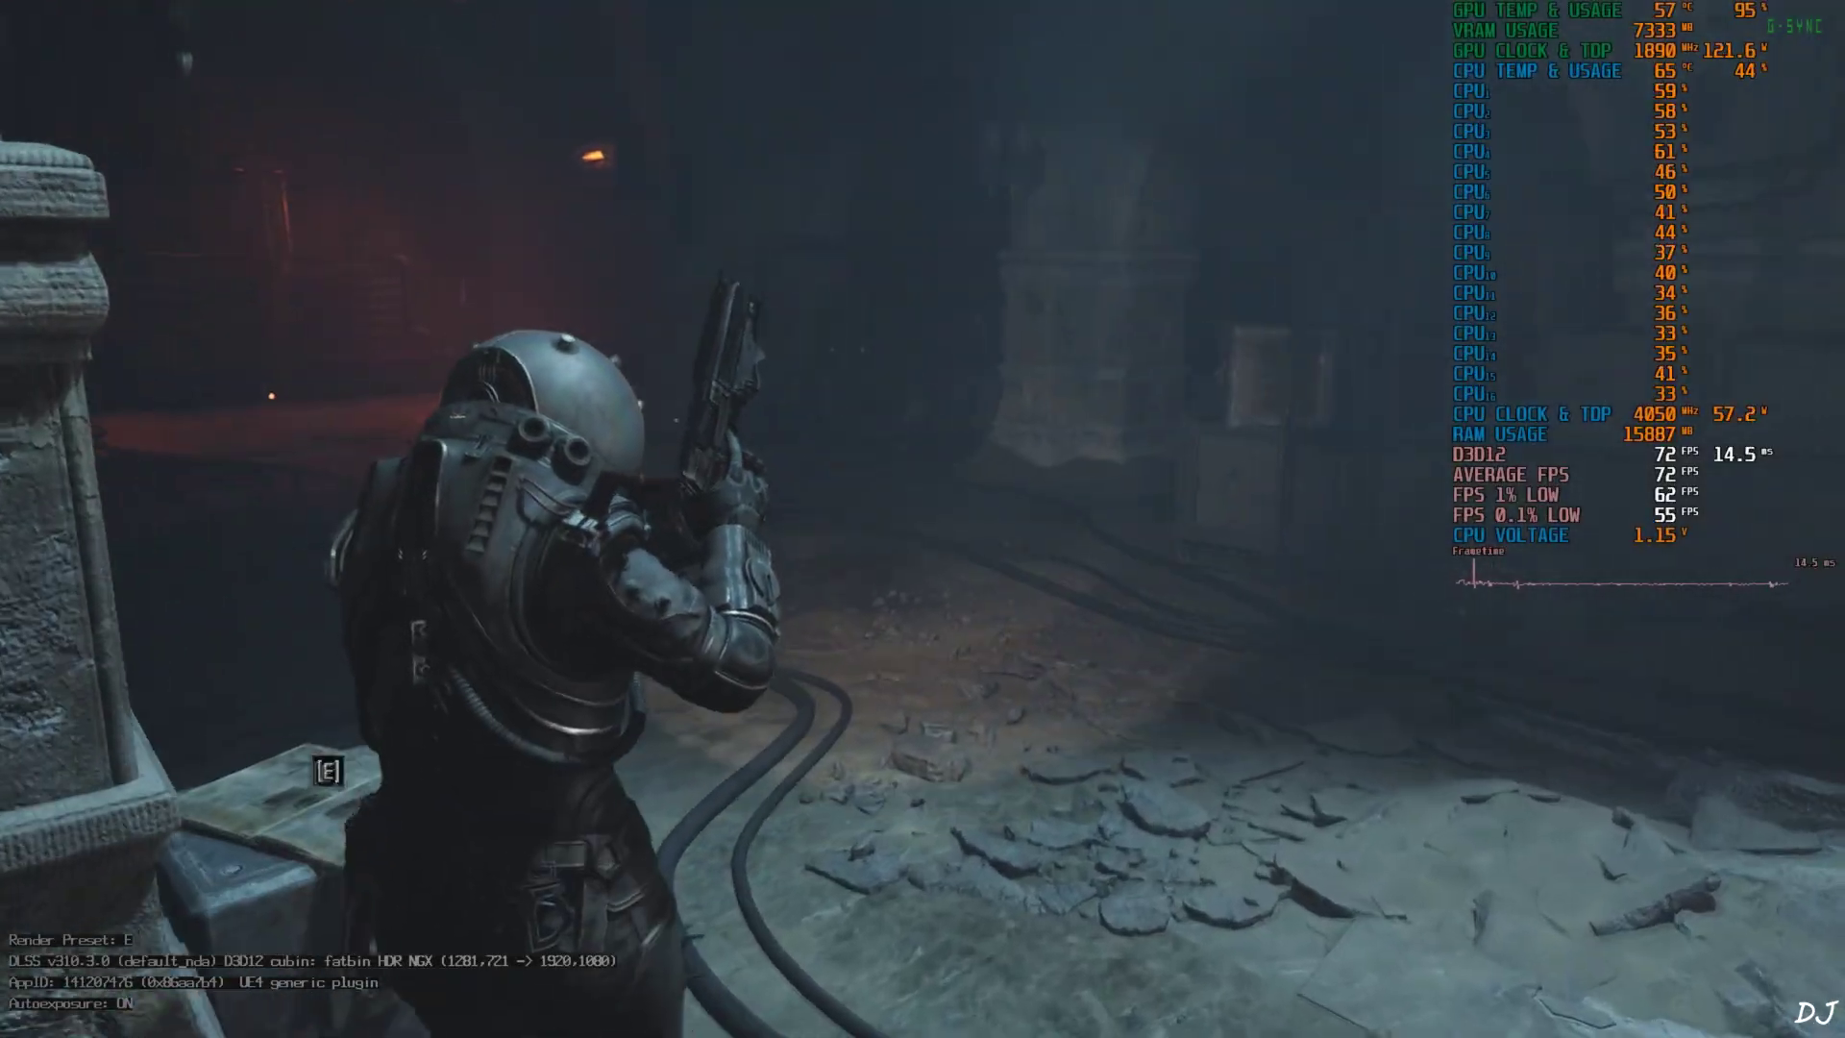
{"action": "key", "text": "w"}
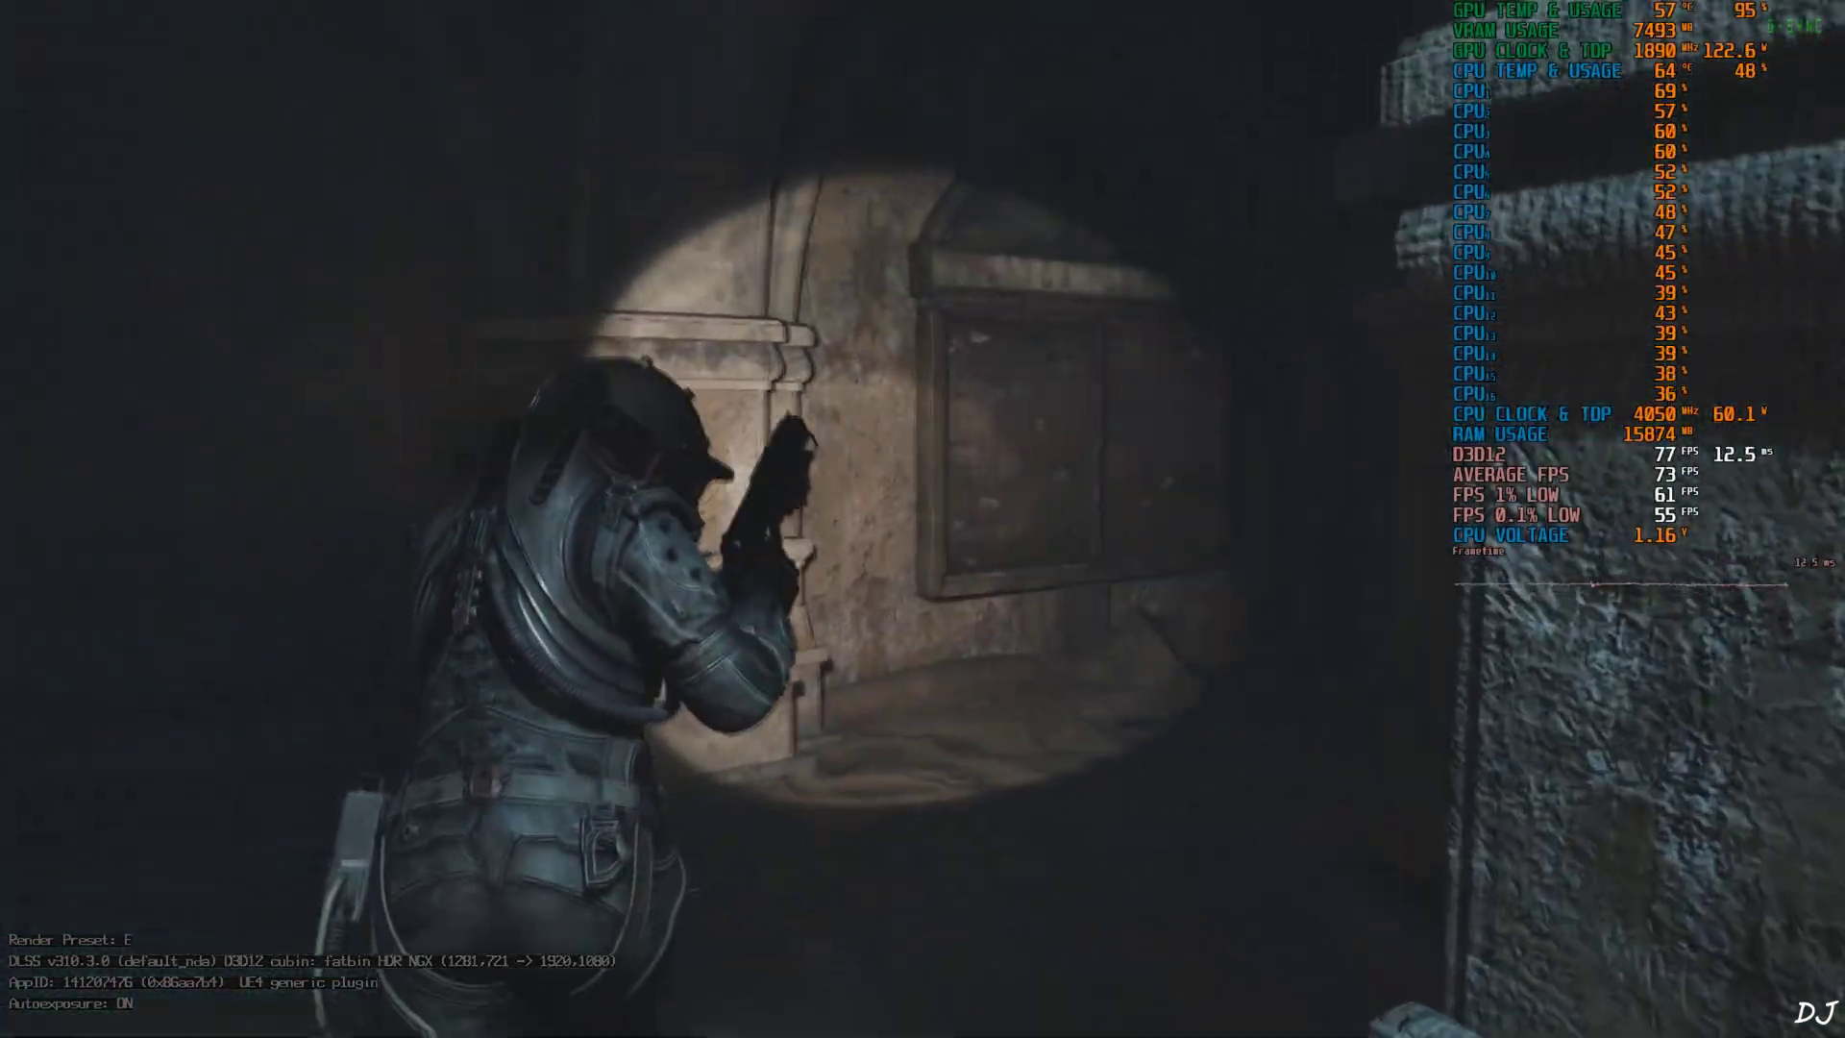
{"action": "key", "text": "w"}
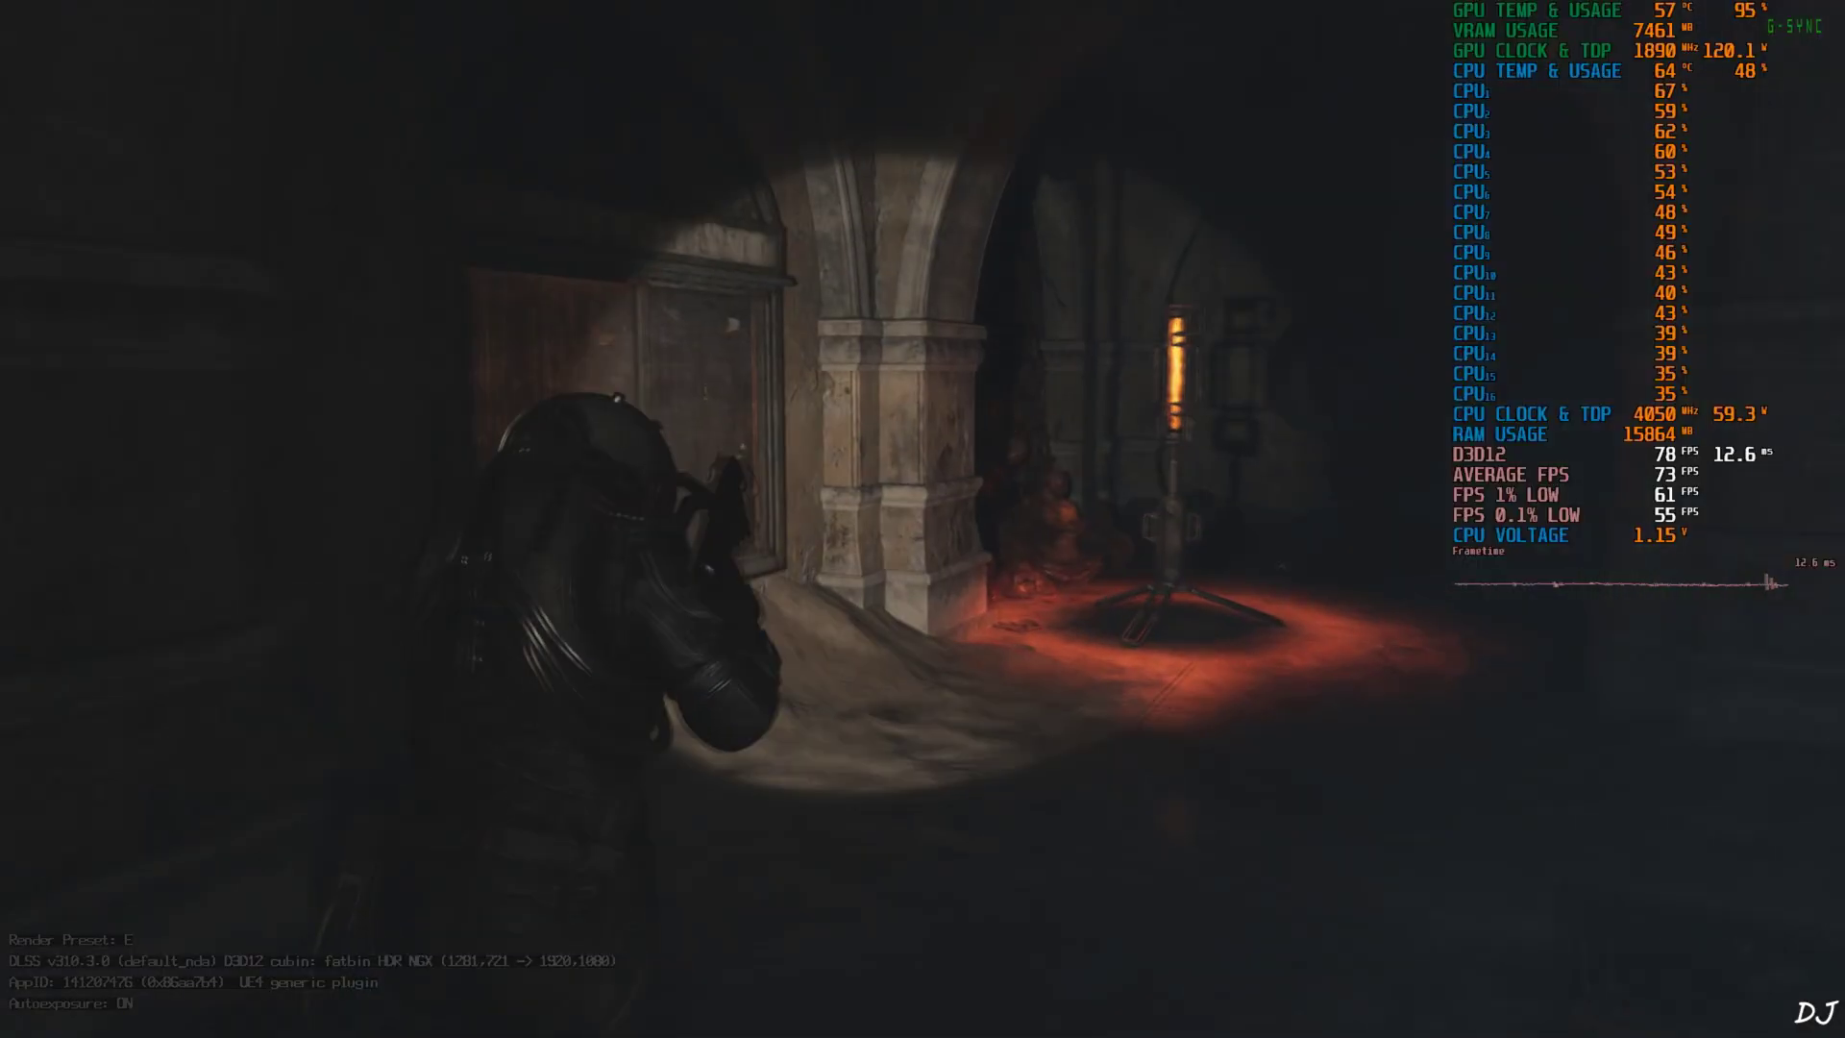
{"action": "key", "text": "w"}
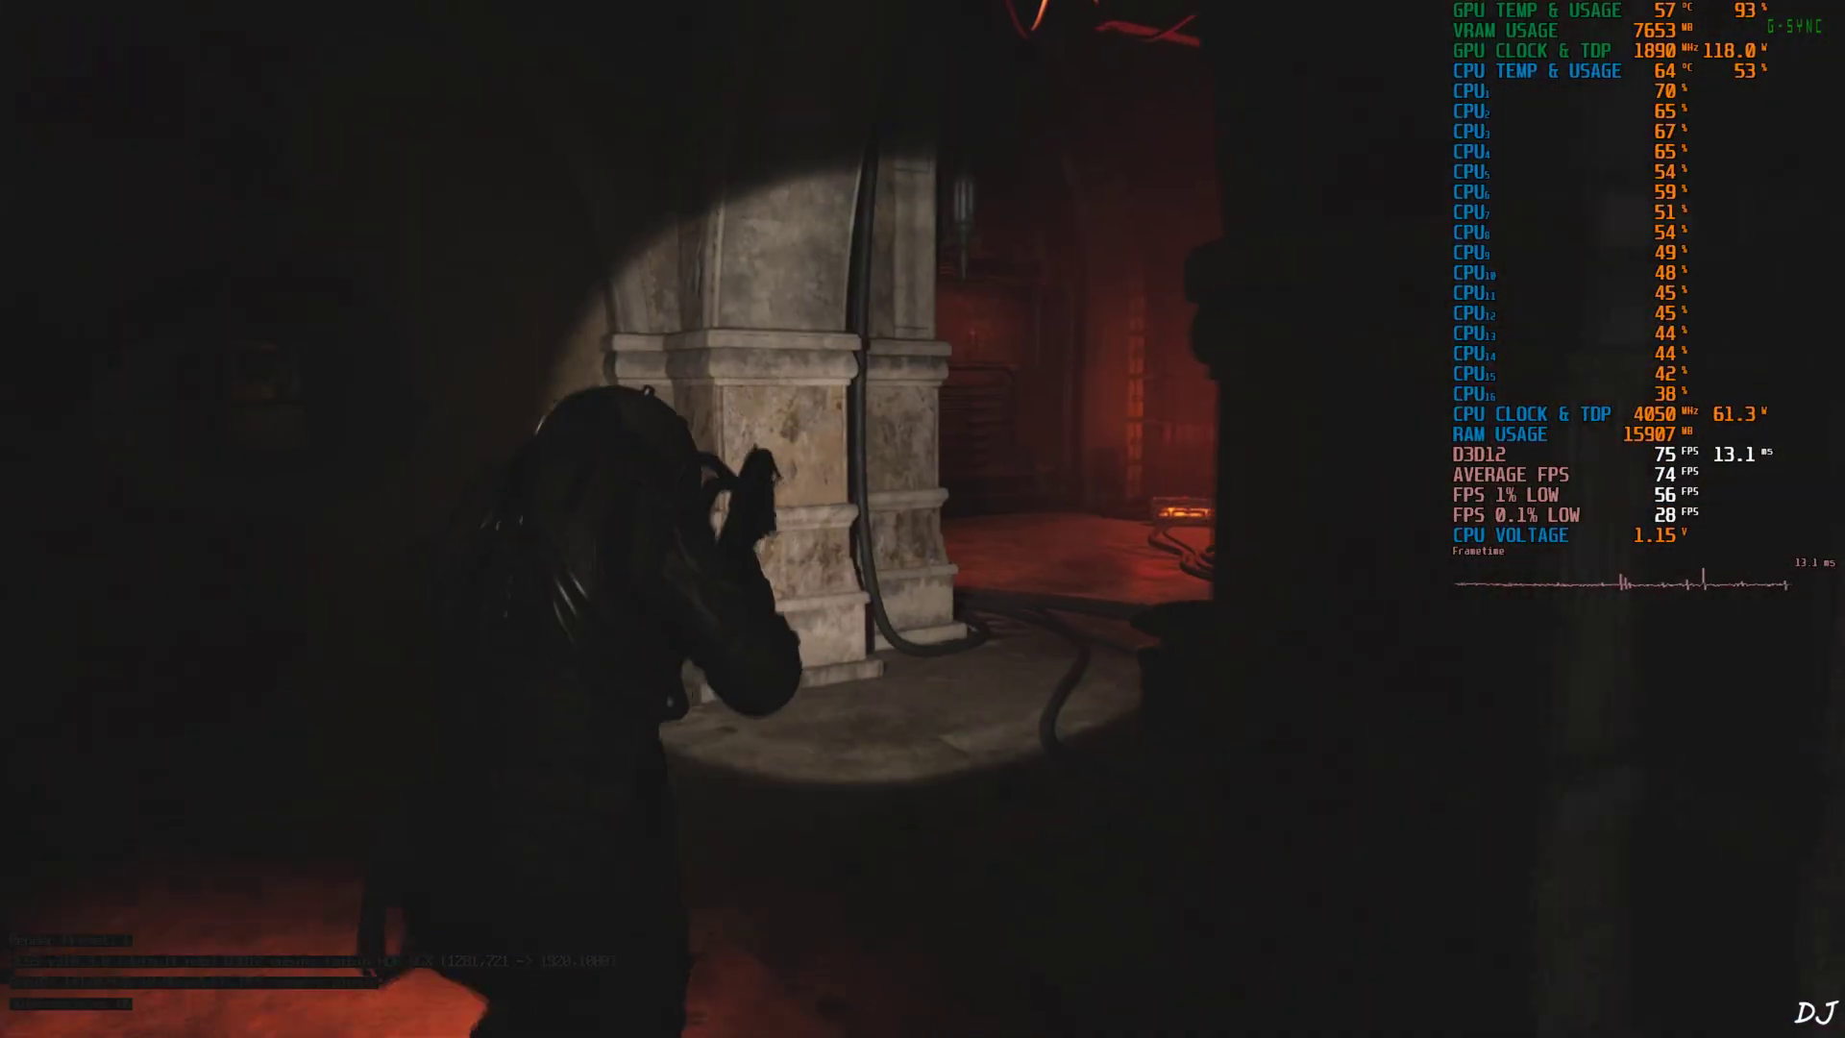
{"action": "key", "text": "w"}
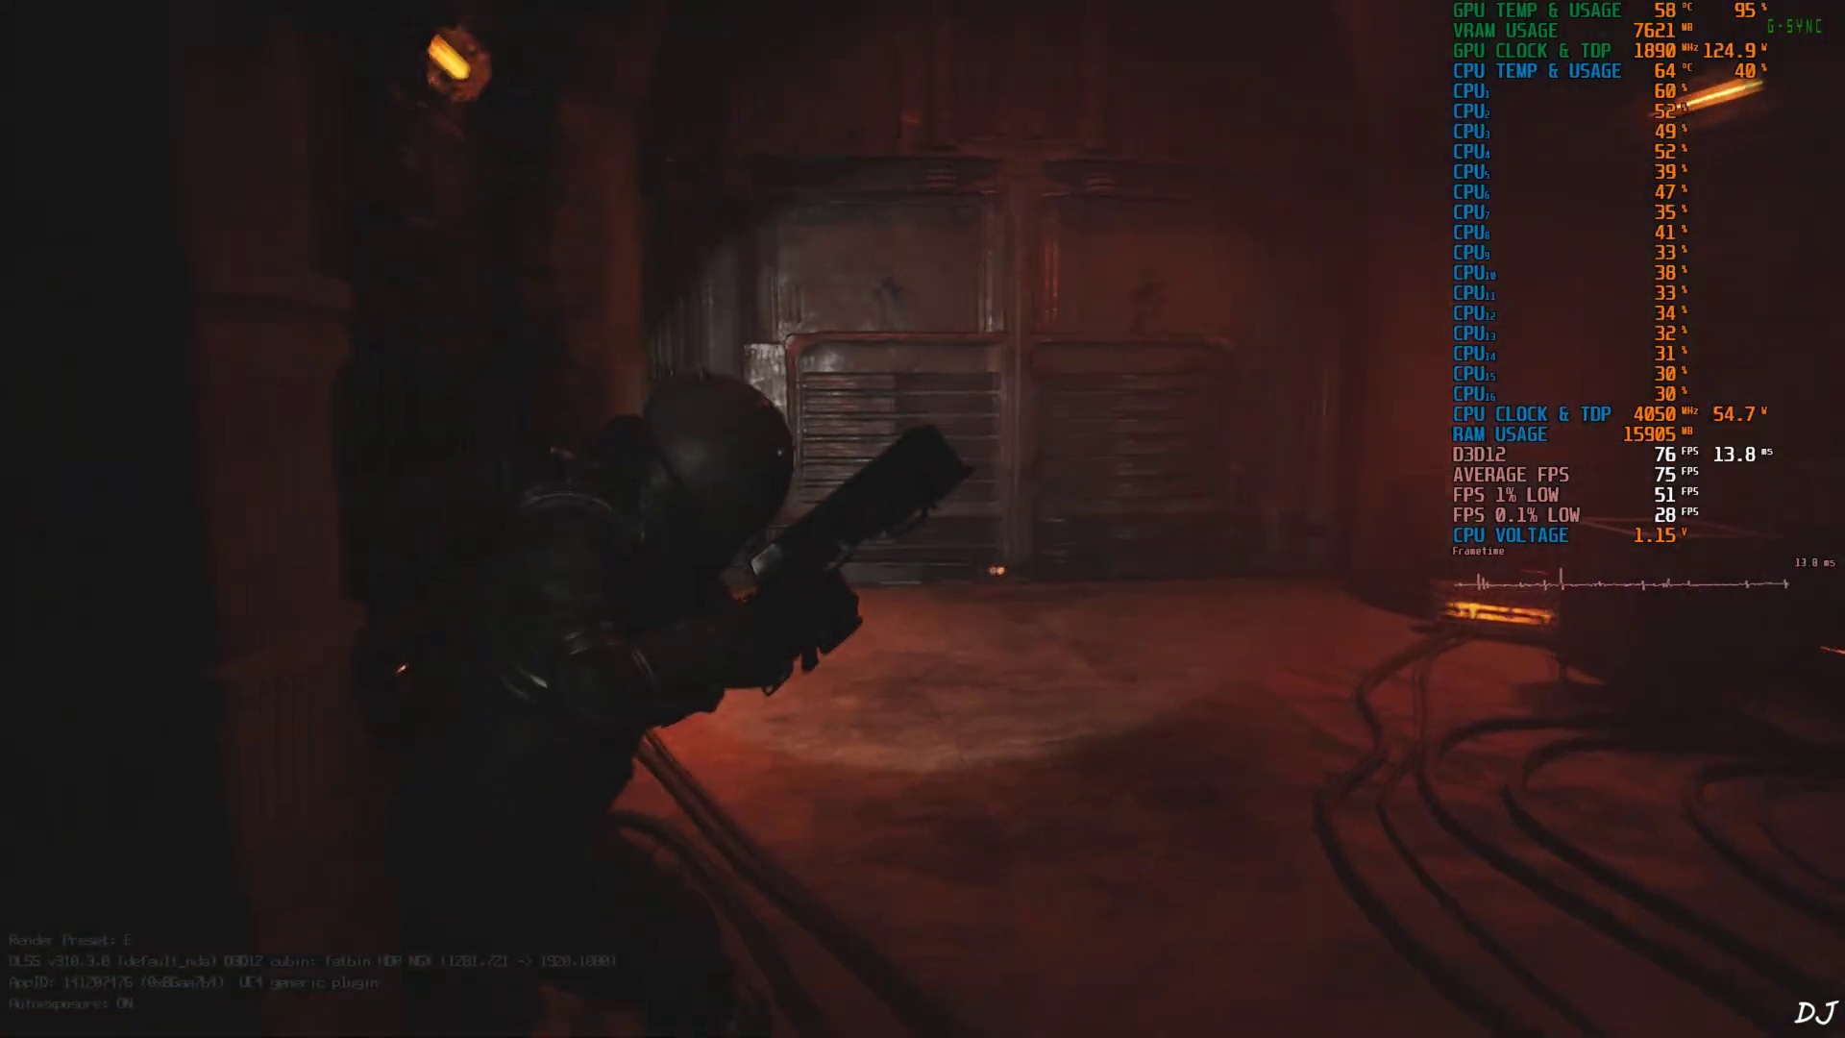
{"action": "key", "text": "w"}
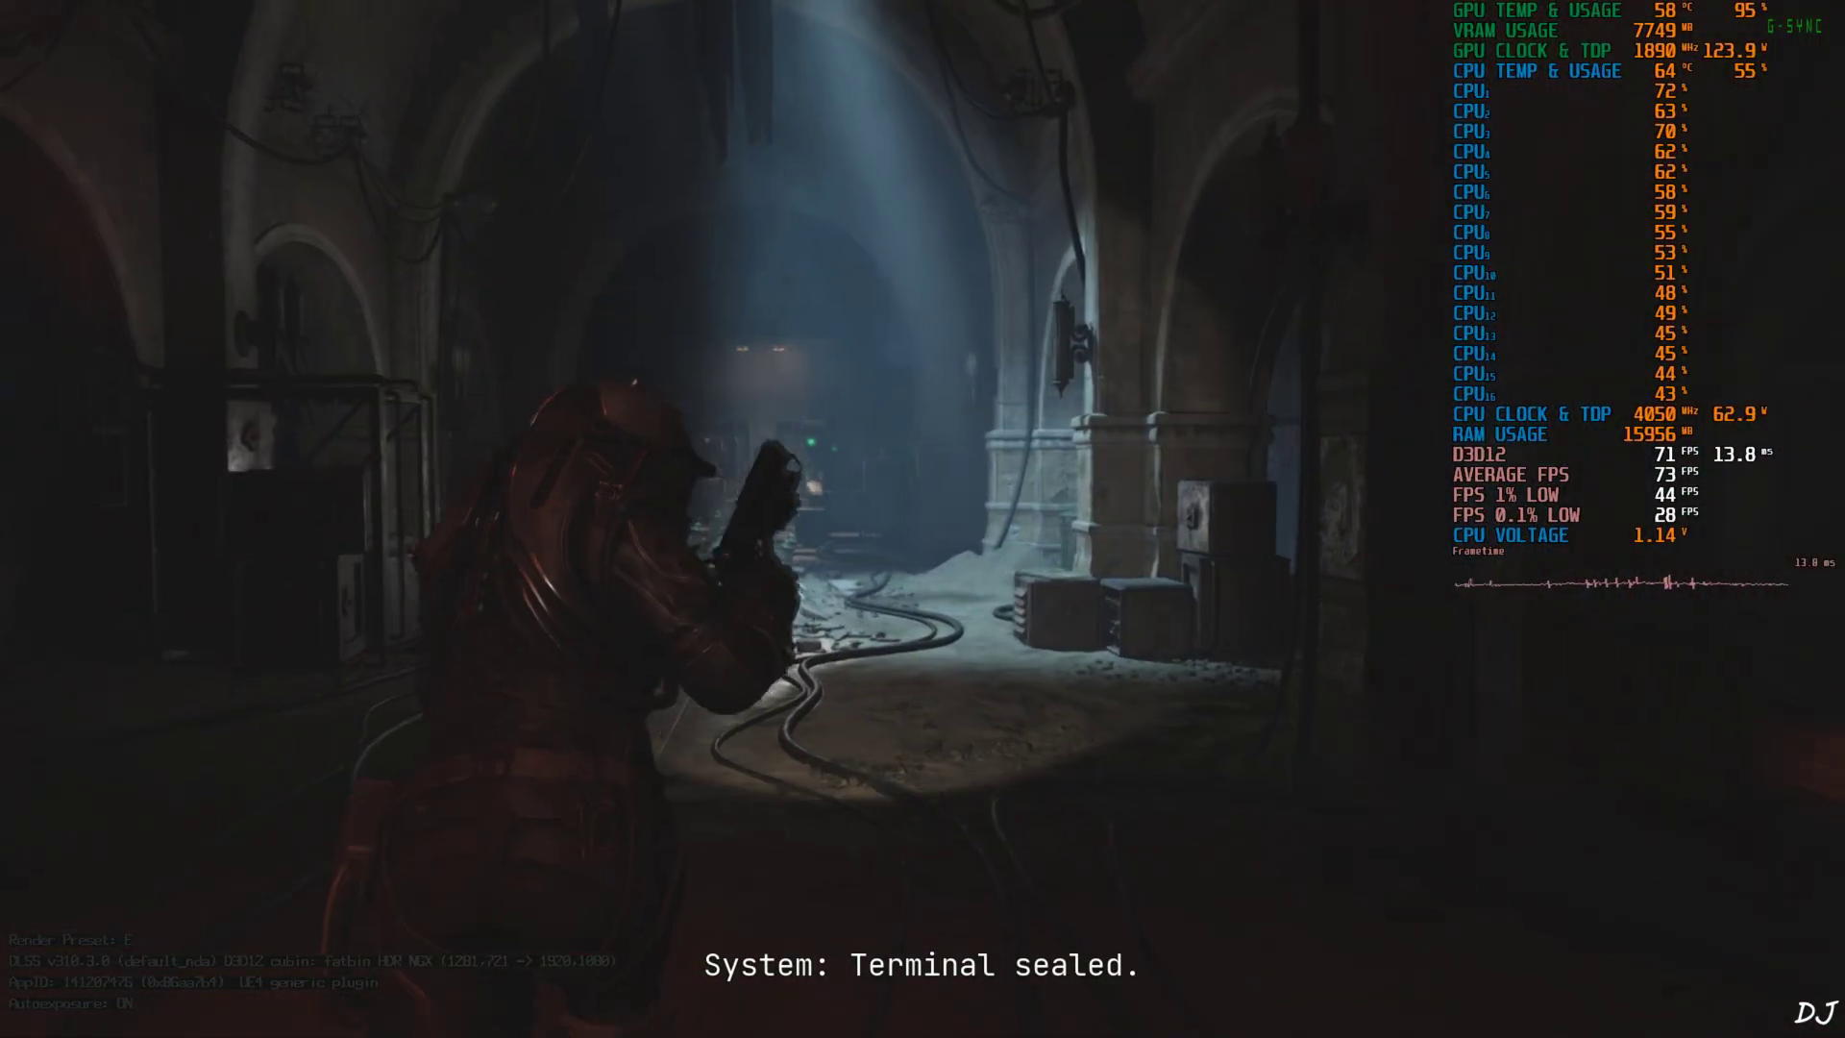
{"action": "key", "text": "w"}
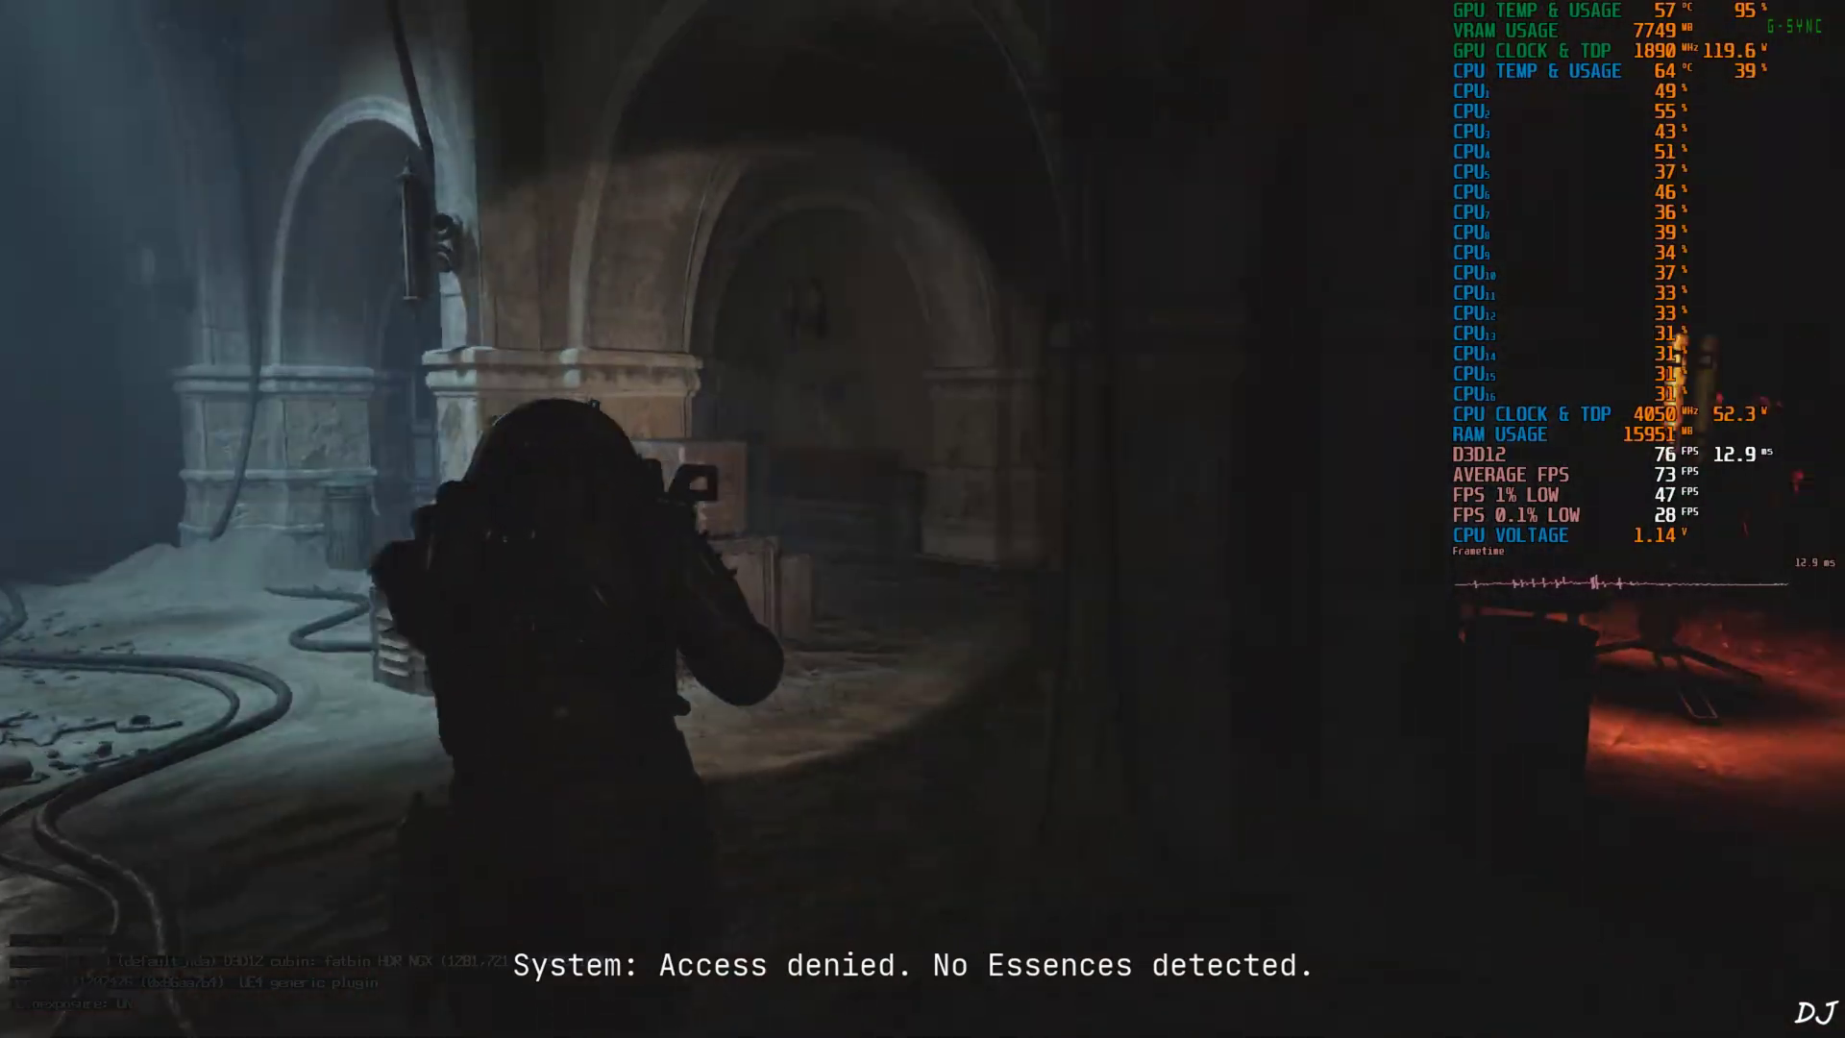
{"action": "key", "text": "w"}
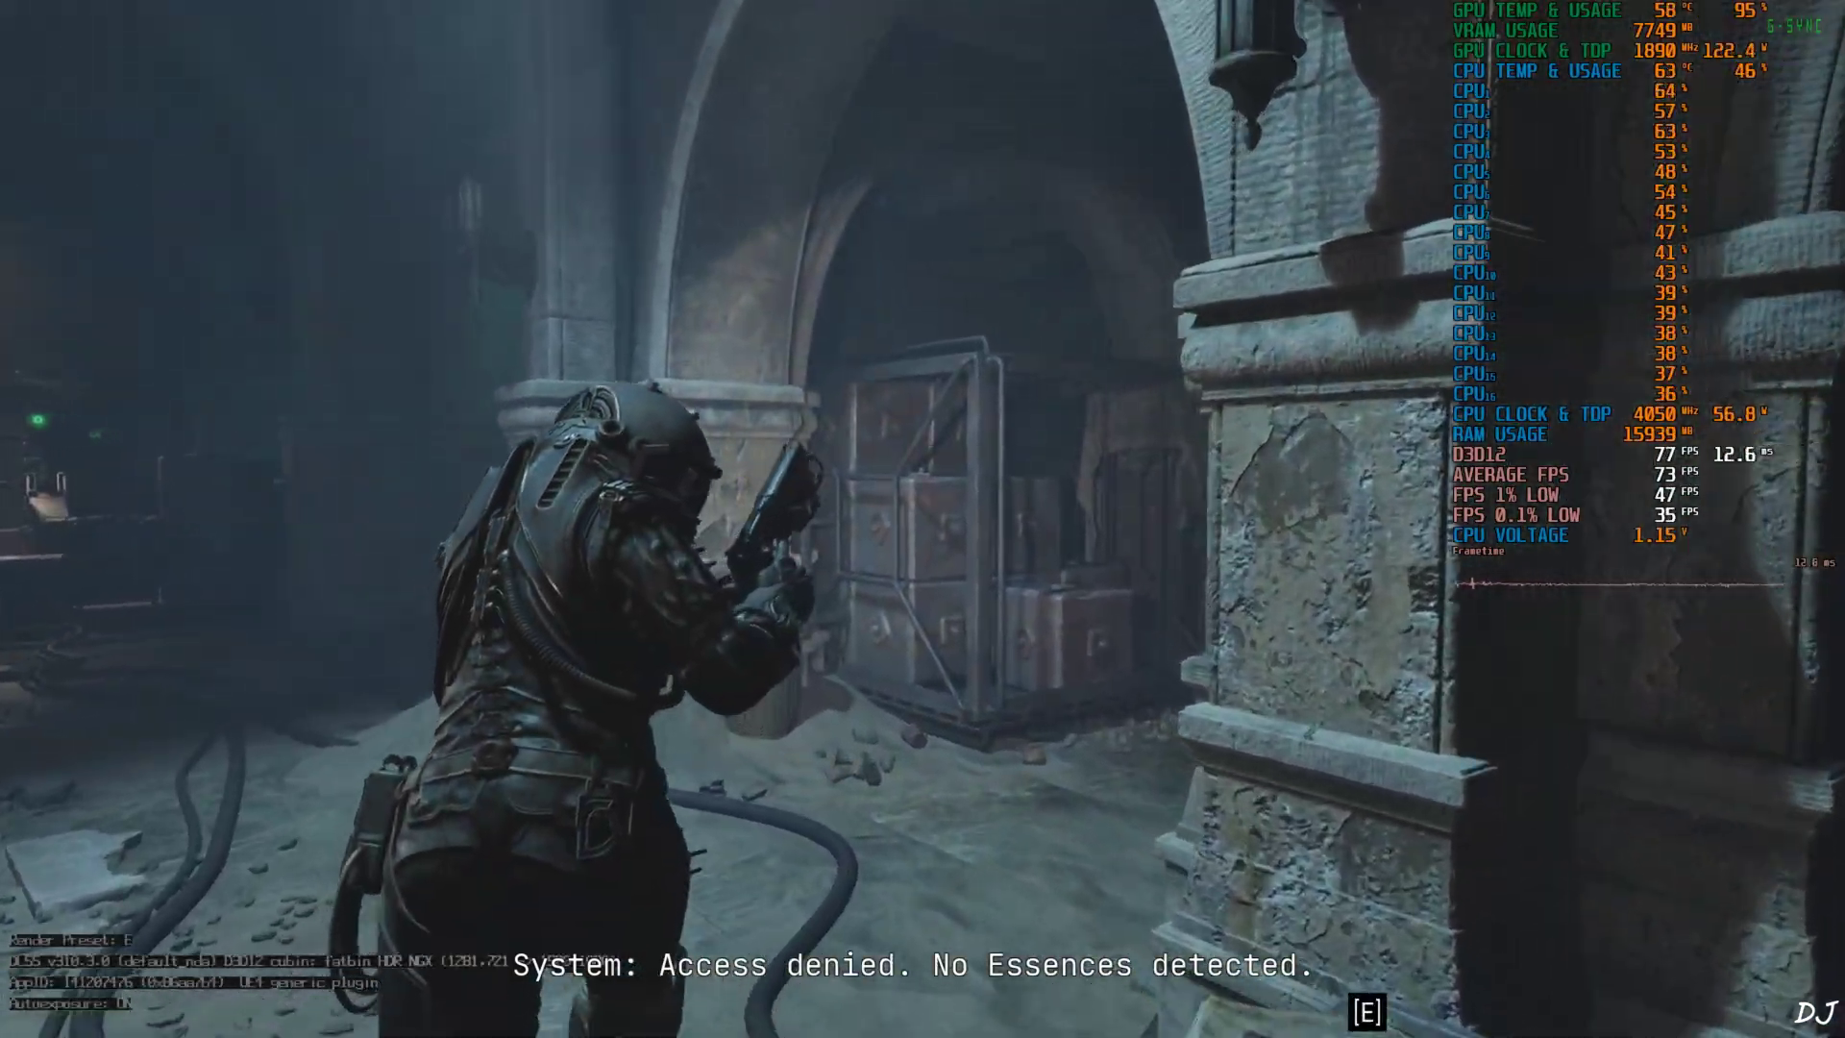
{"action": "key", "text": "w"}
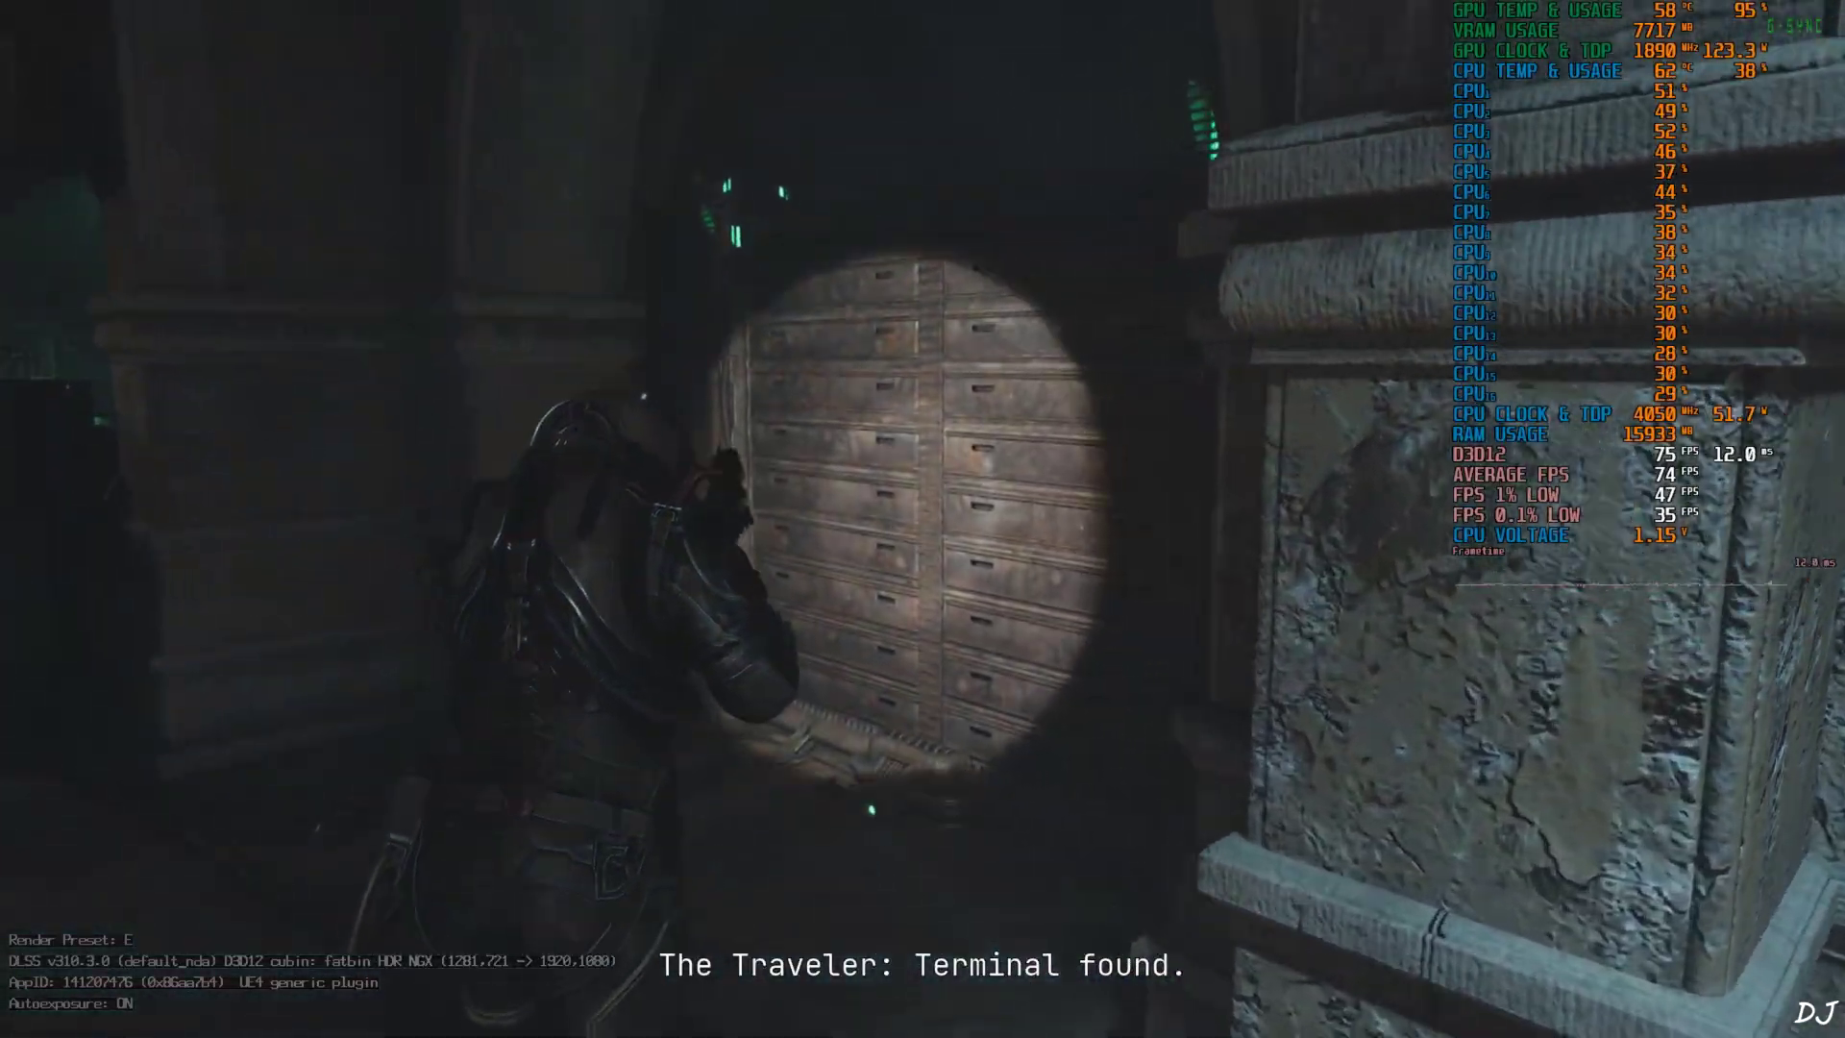
{"action": "key", "text": "w"}
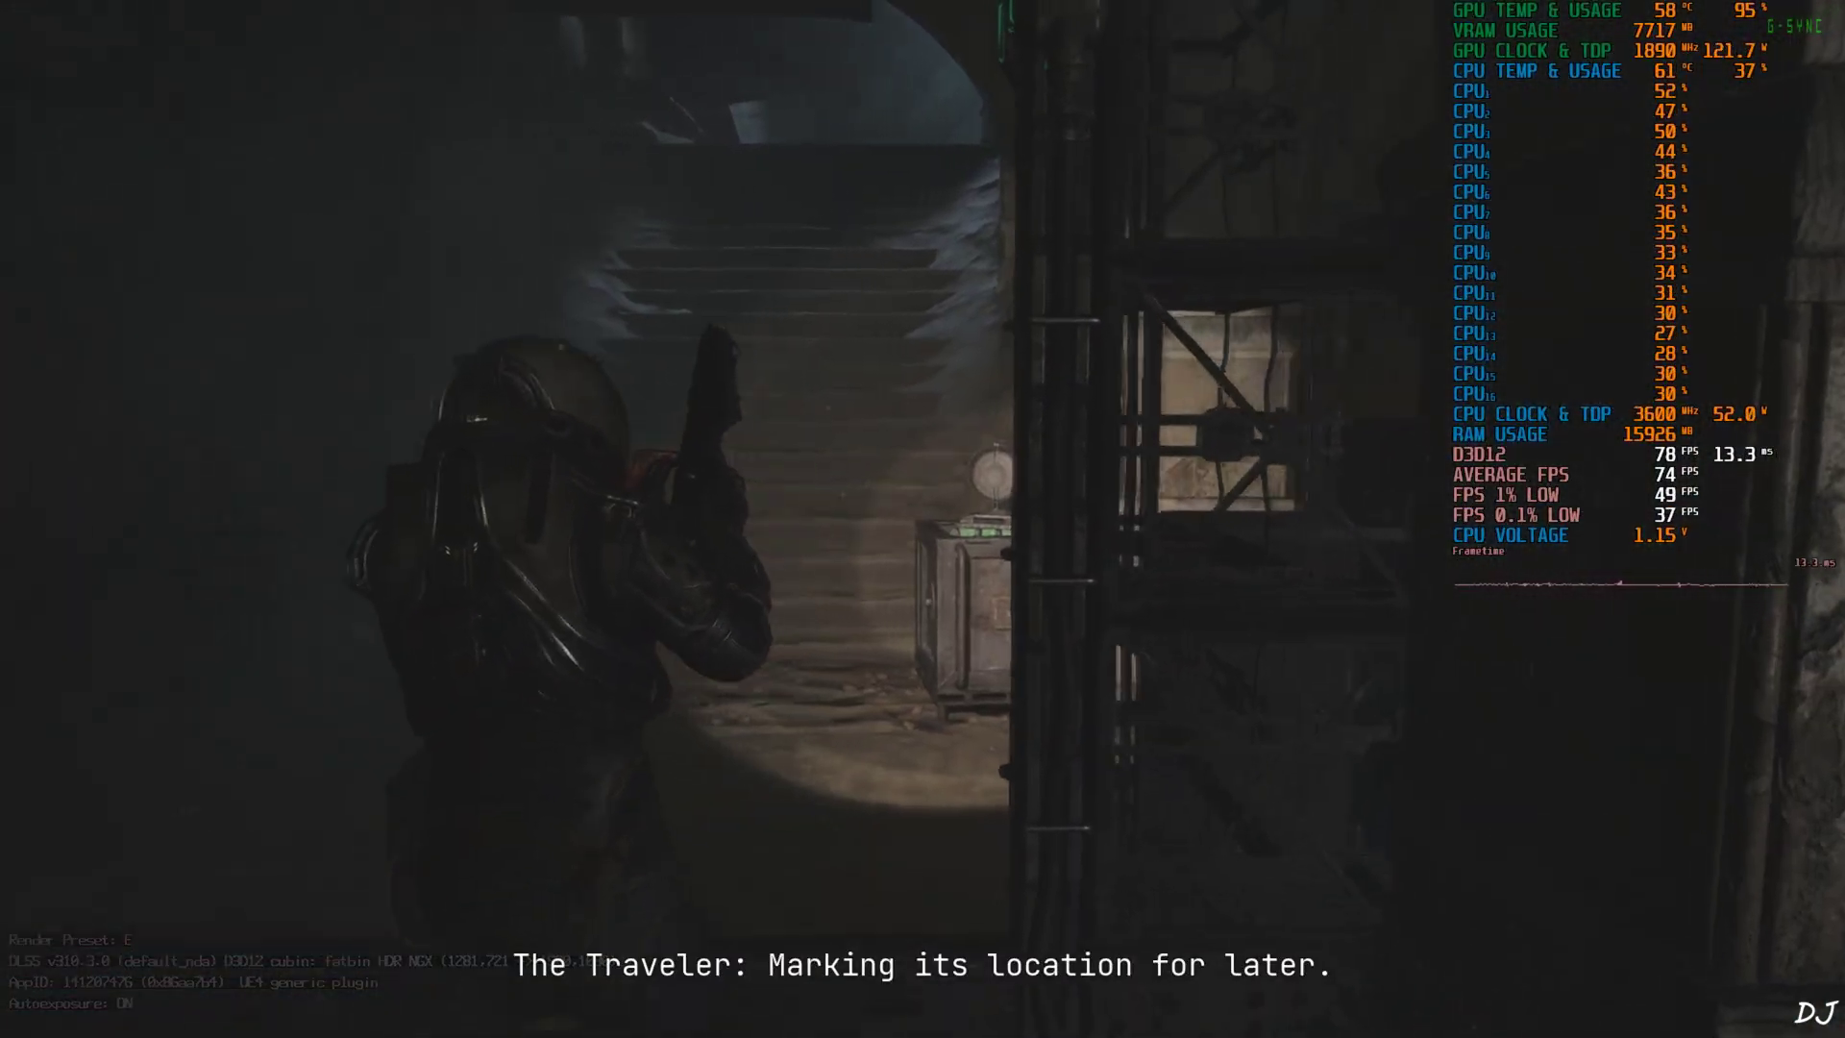
{"action": "key", "text": "w"}
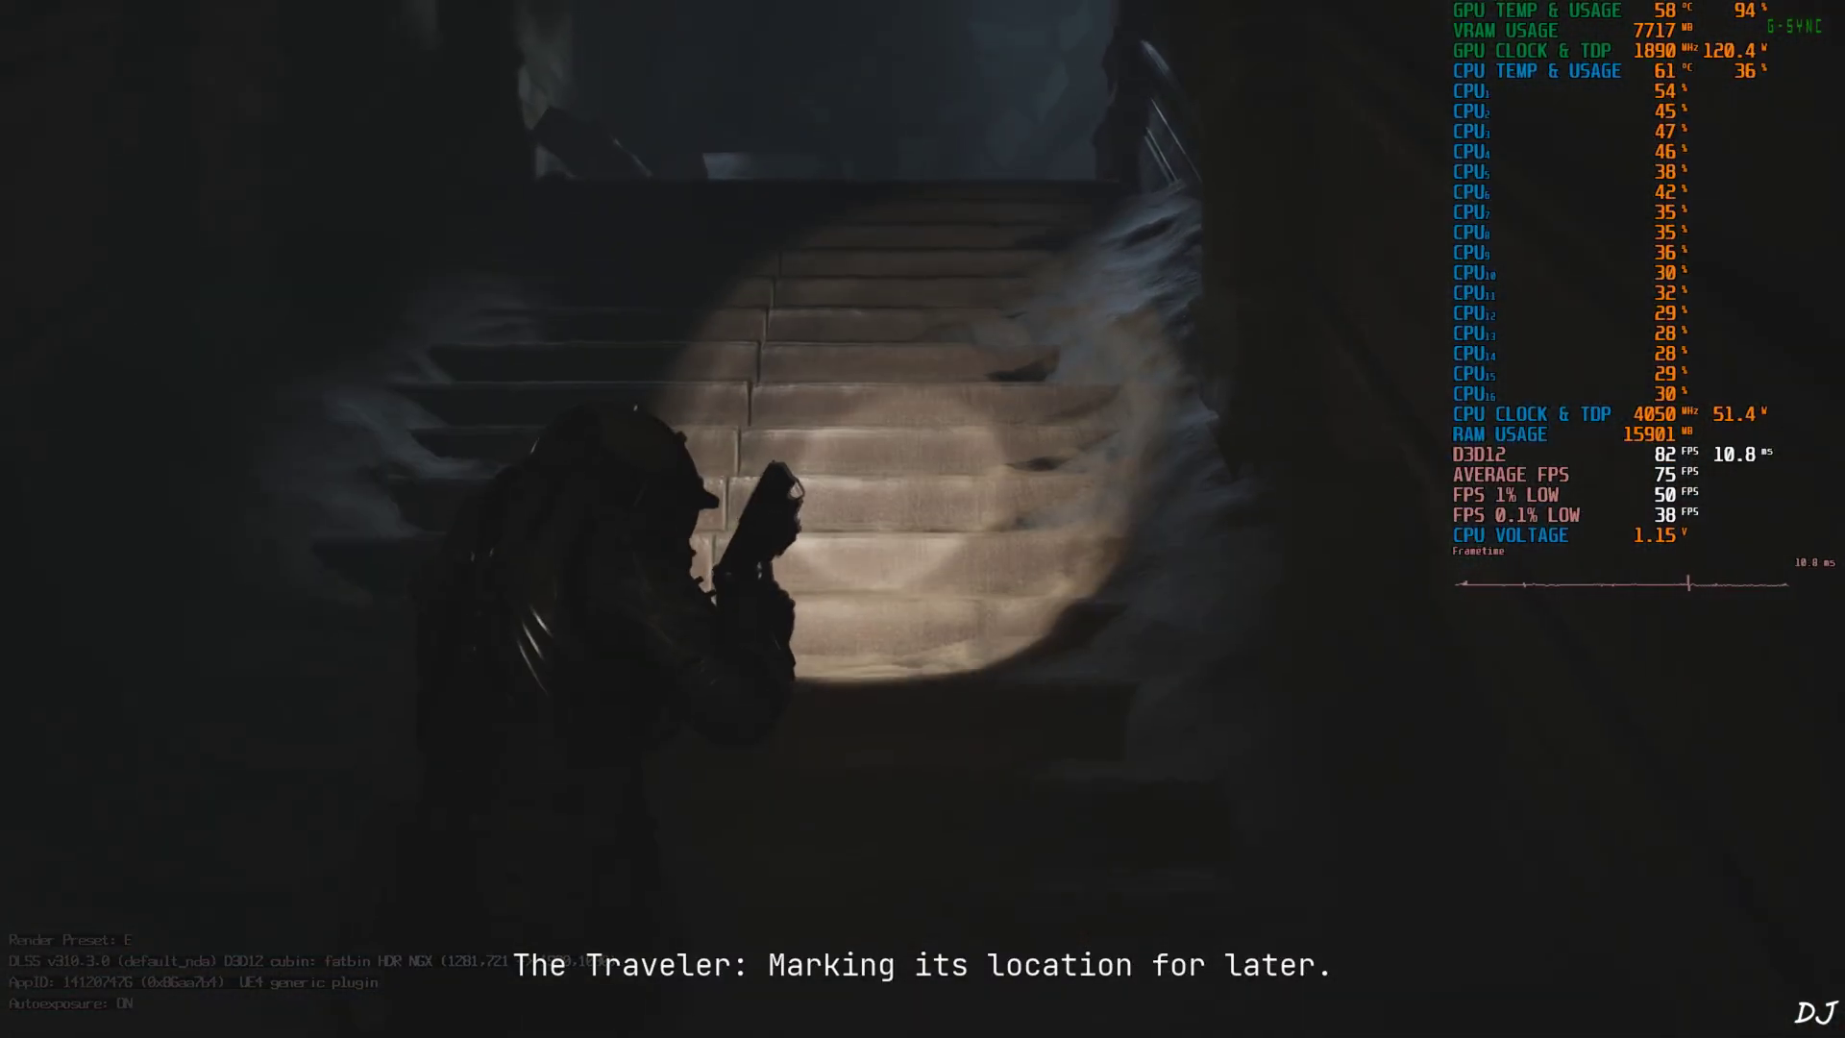
{"action": "key", "text": "w"}
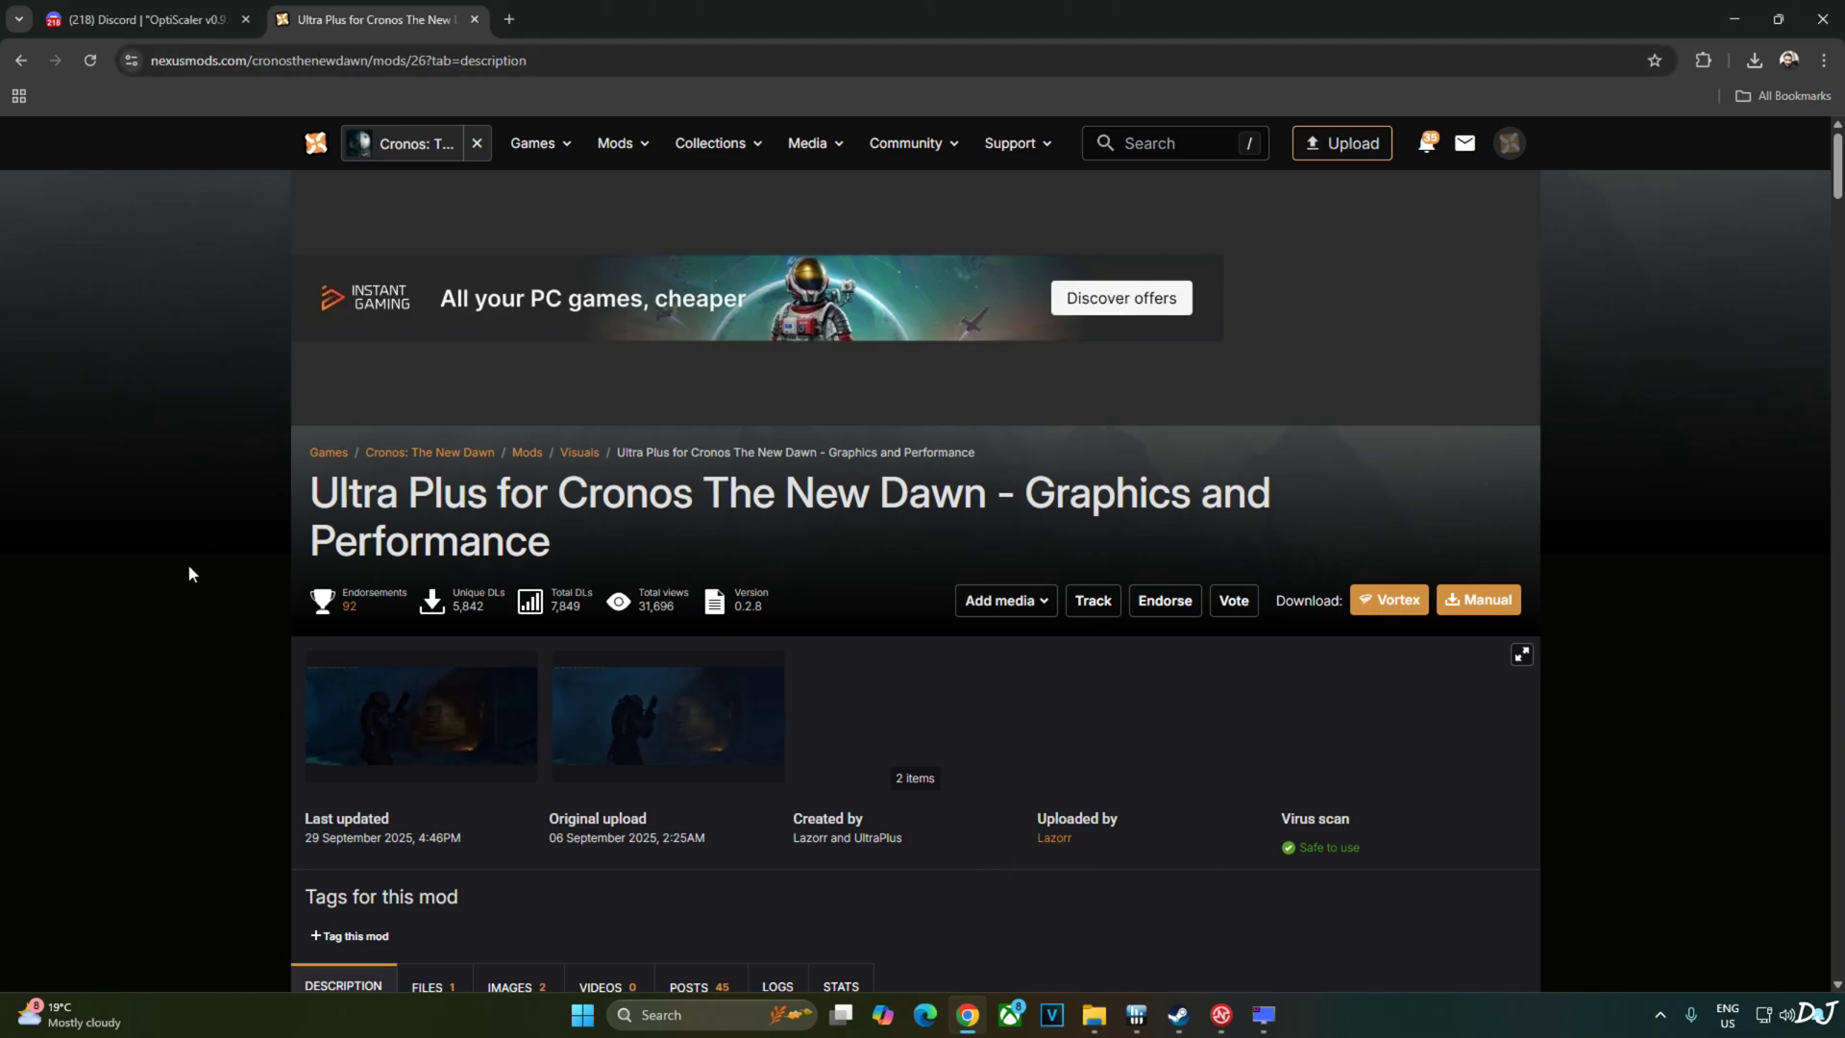
Step: Open the manual download options for the CronosTheNewDawn Ultra Plus v0.2.8 main file on Nexus Mods
{"action": "scroll", "coordinate": [228, 567], "scroll_direction": "down", "scroll_amount": 2}
{"action": "scroll", "coordinate": [228, 570], "scroll_direction": "down", "scroll_amount": 2}
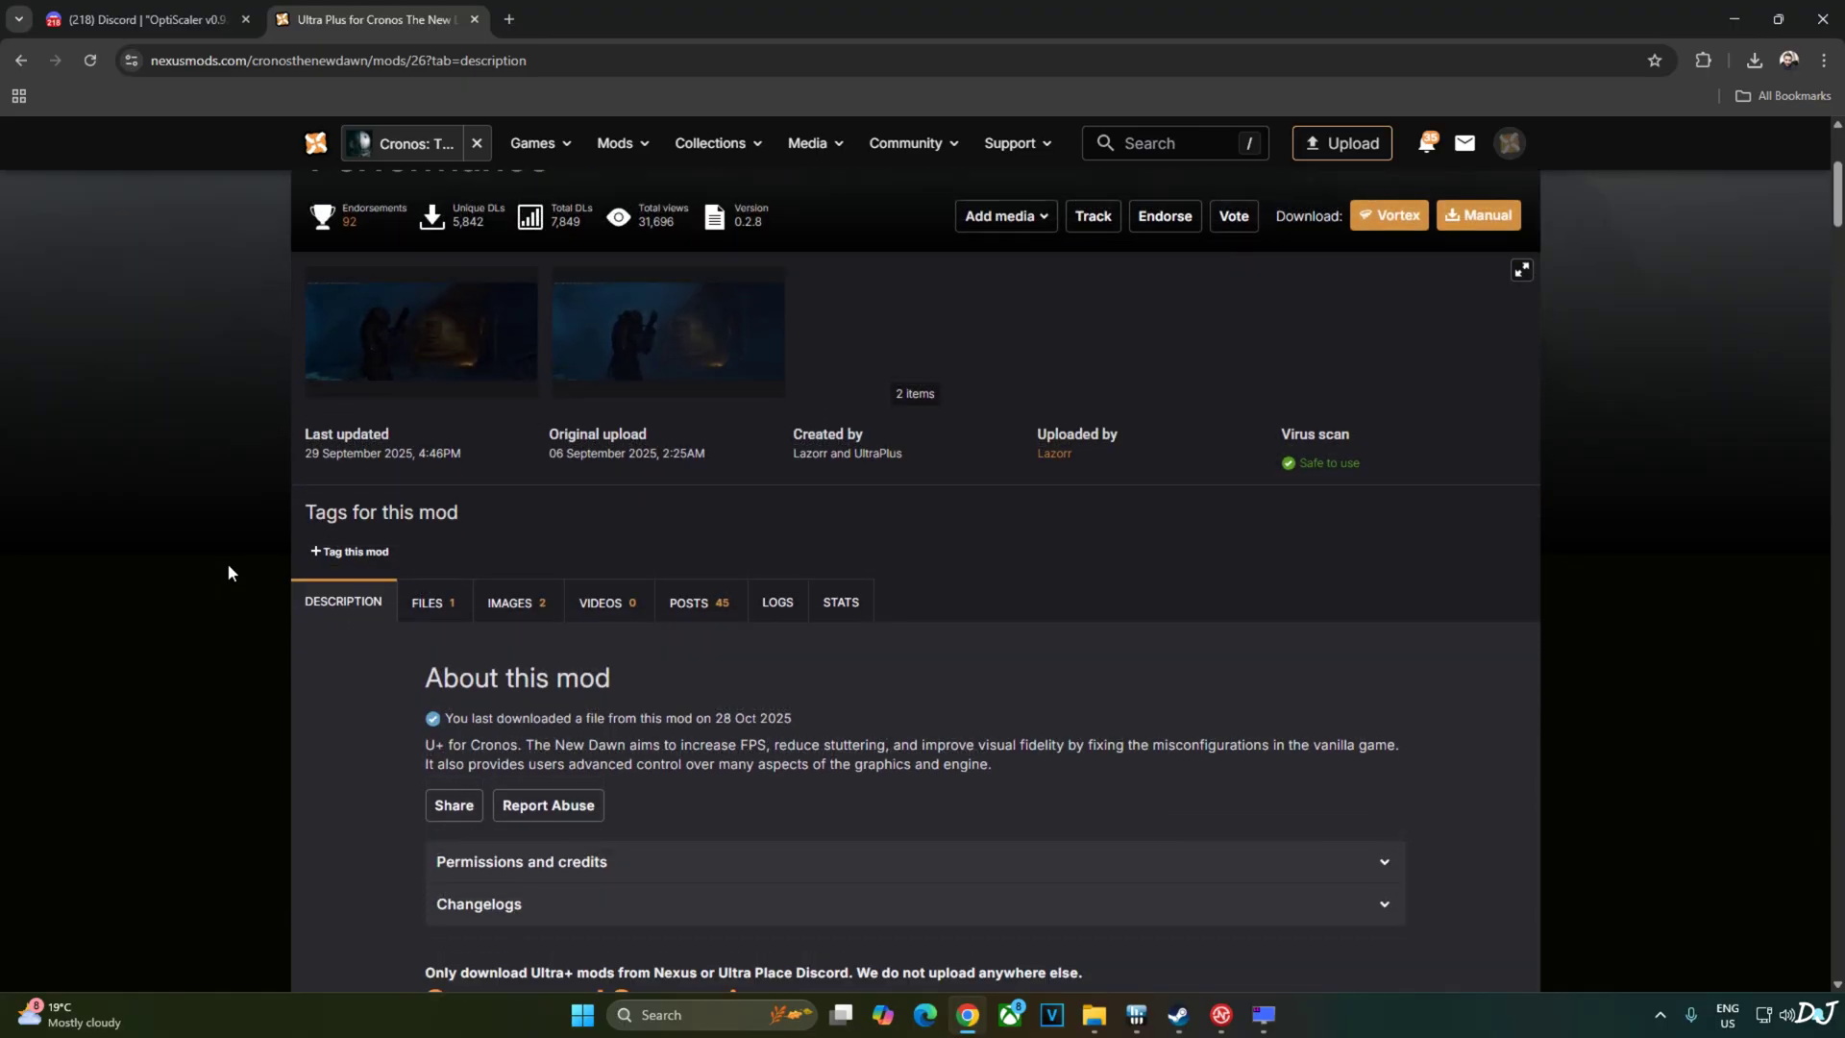
{"action": "left_click", "coordinate": [422, 616]}
{"action": "scroll", "coordinate": [413, 615], "scroll_direction": "down", "scroll_amount": 4}
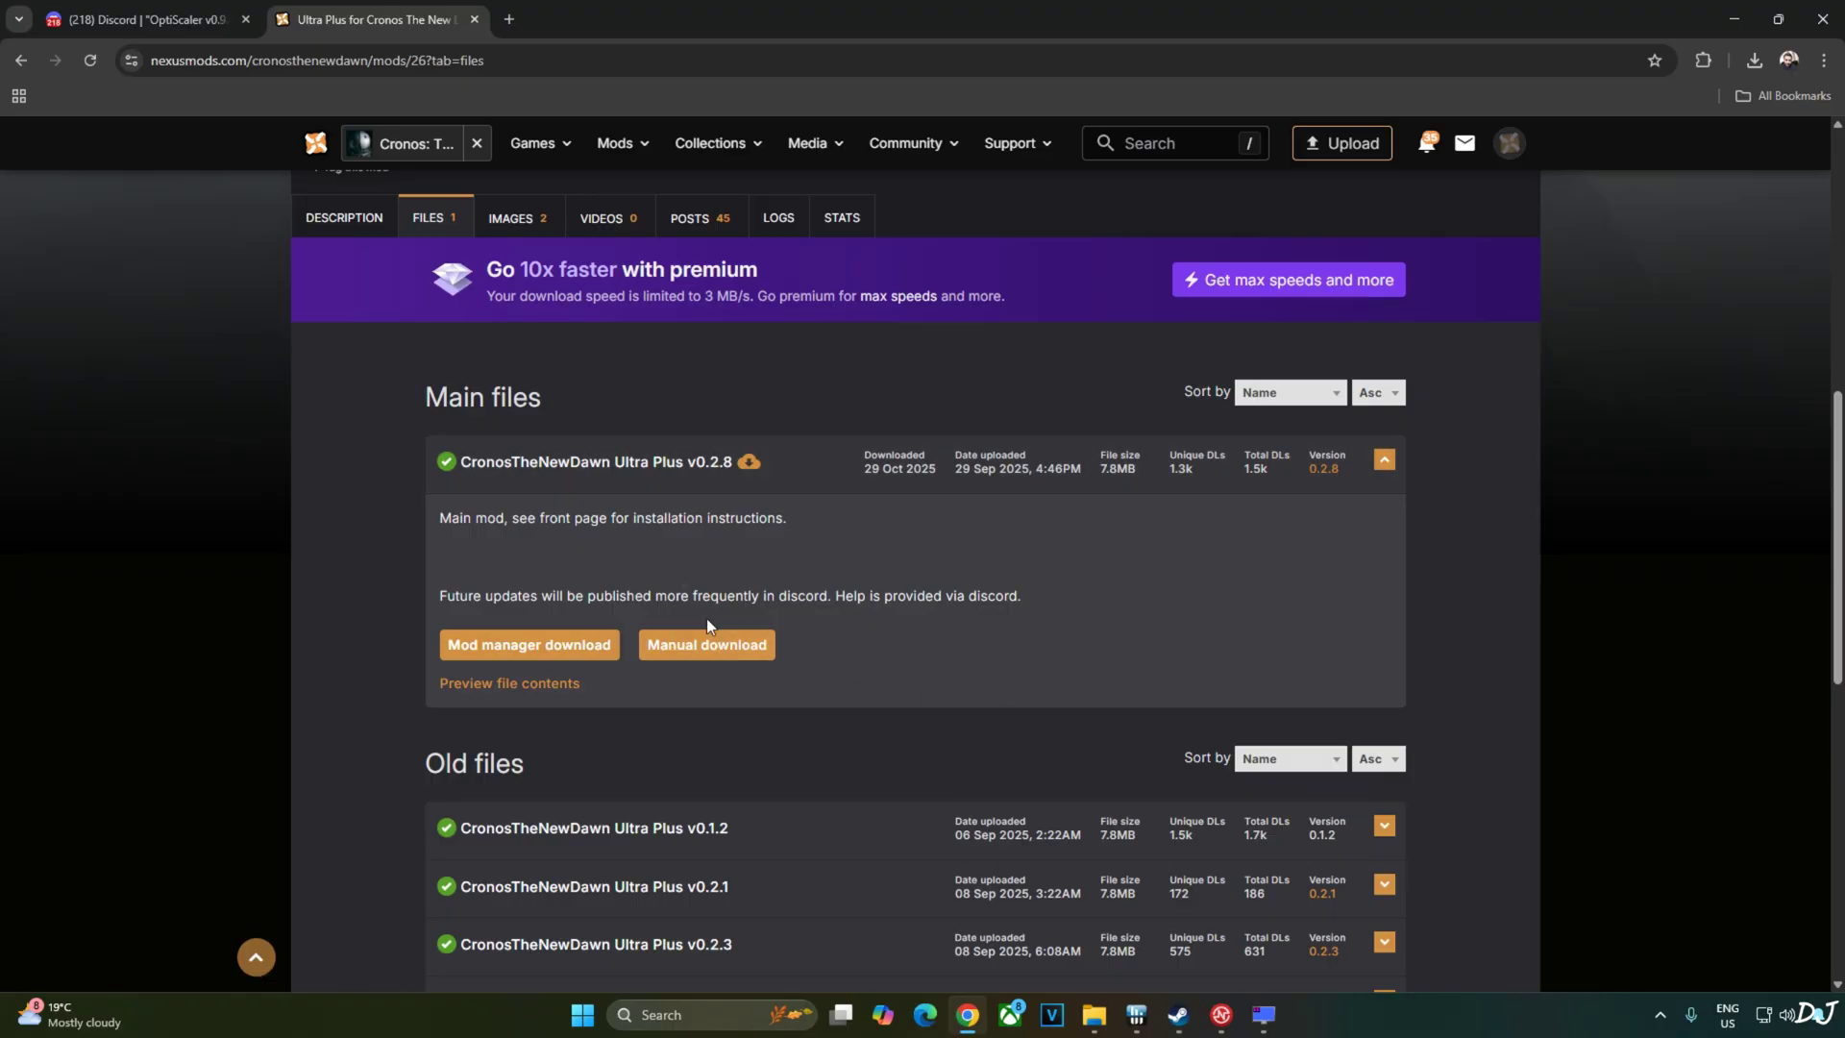
{"action": "left_click", "coordinate": [707, 642]}
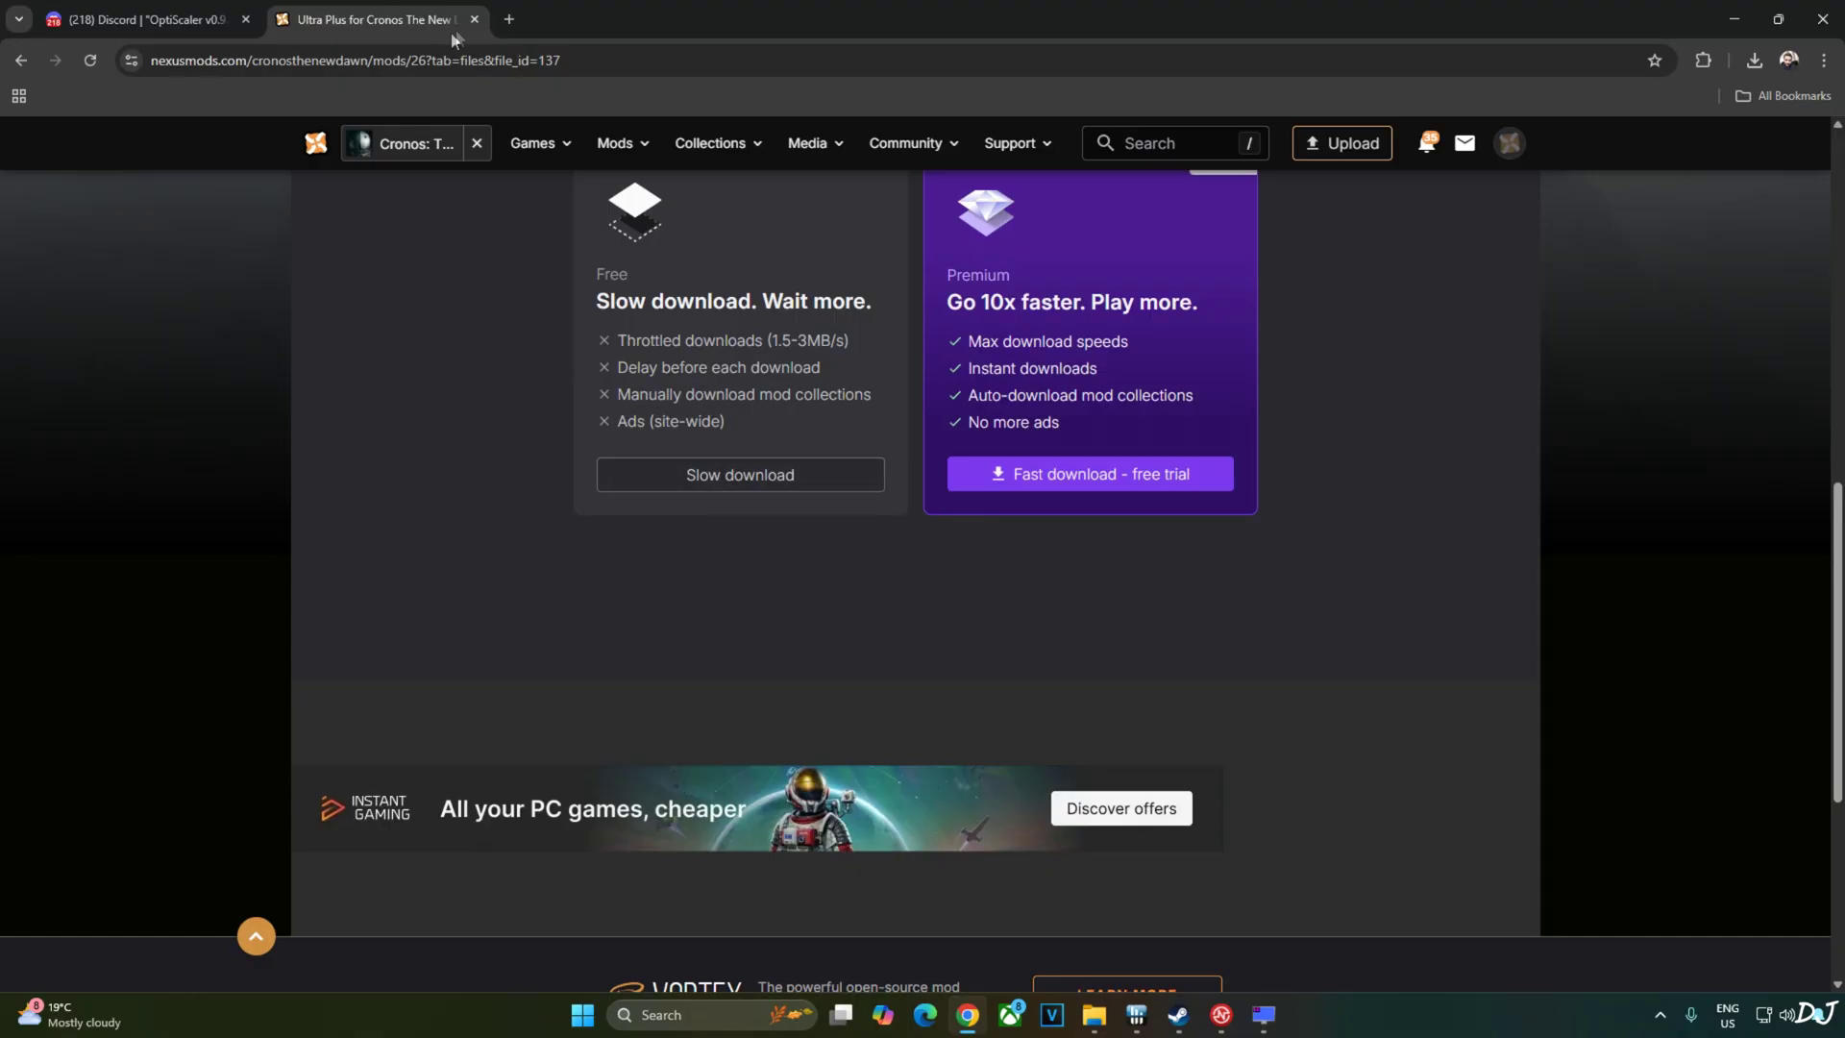
Step: Open the Optiscaler_0.9.0-pre4 archive and select OptiScaler.ini, OptiScaler.dll, libxess_fg.dll, libxess.dll, libxell.dll, fakenvapi.ini and fakenvapi.dll
{"action": "key", "text": "ctrl+w"}
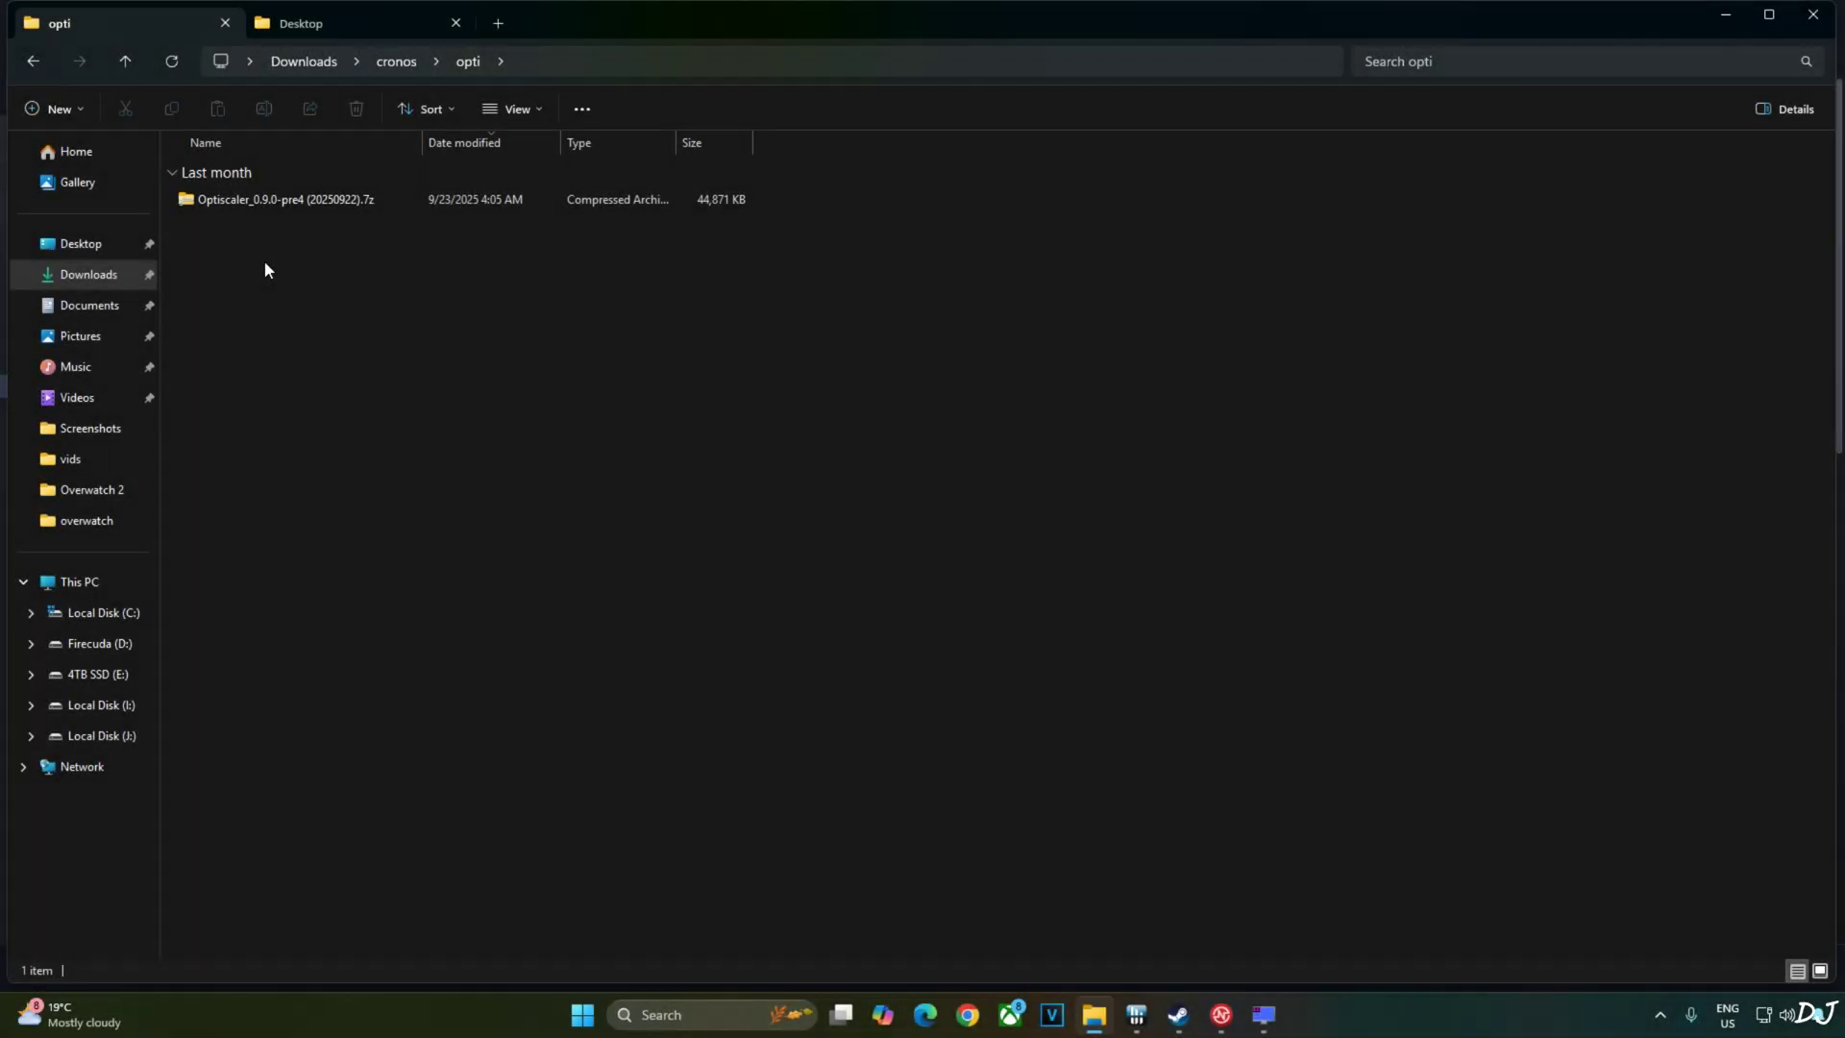
{"action": "double_click", "coordinate": [300, 200]}
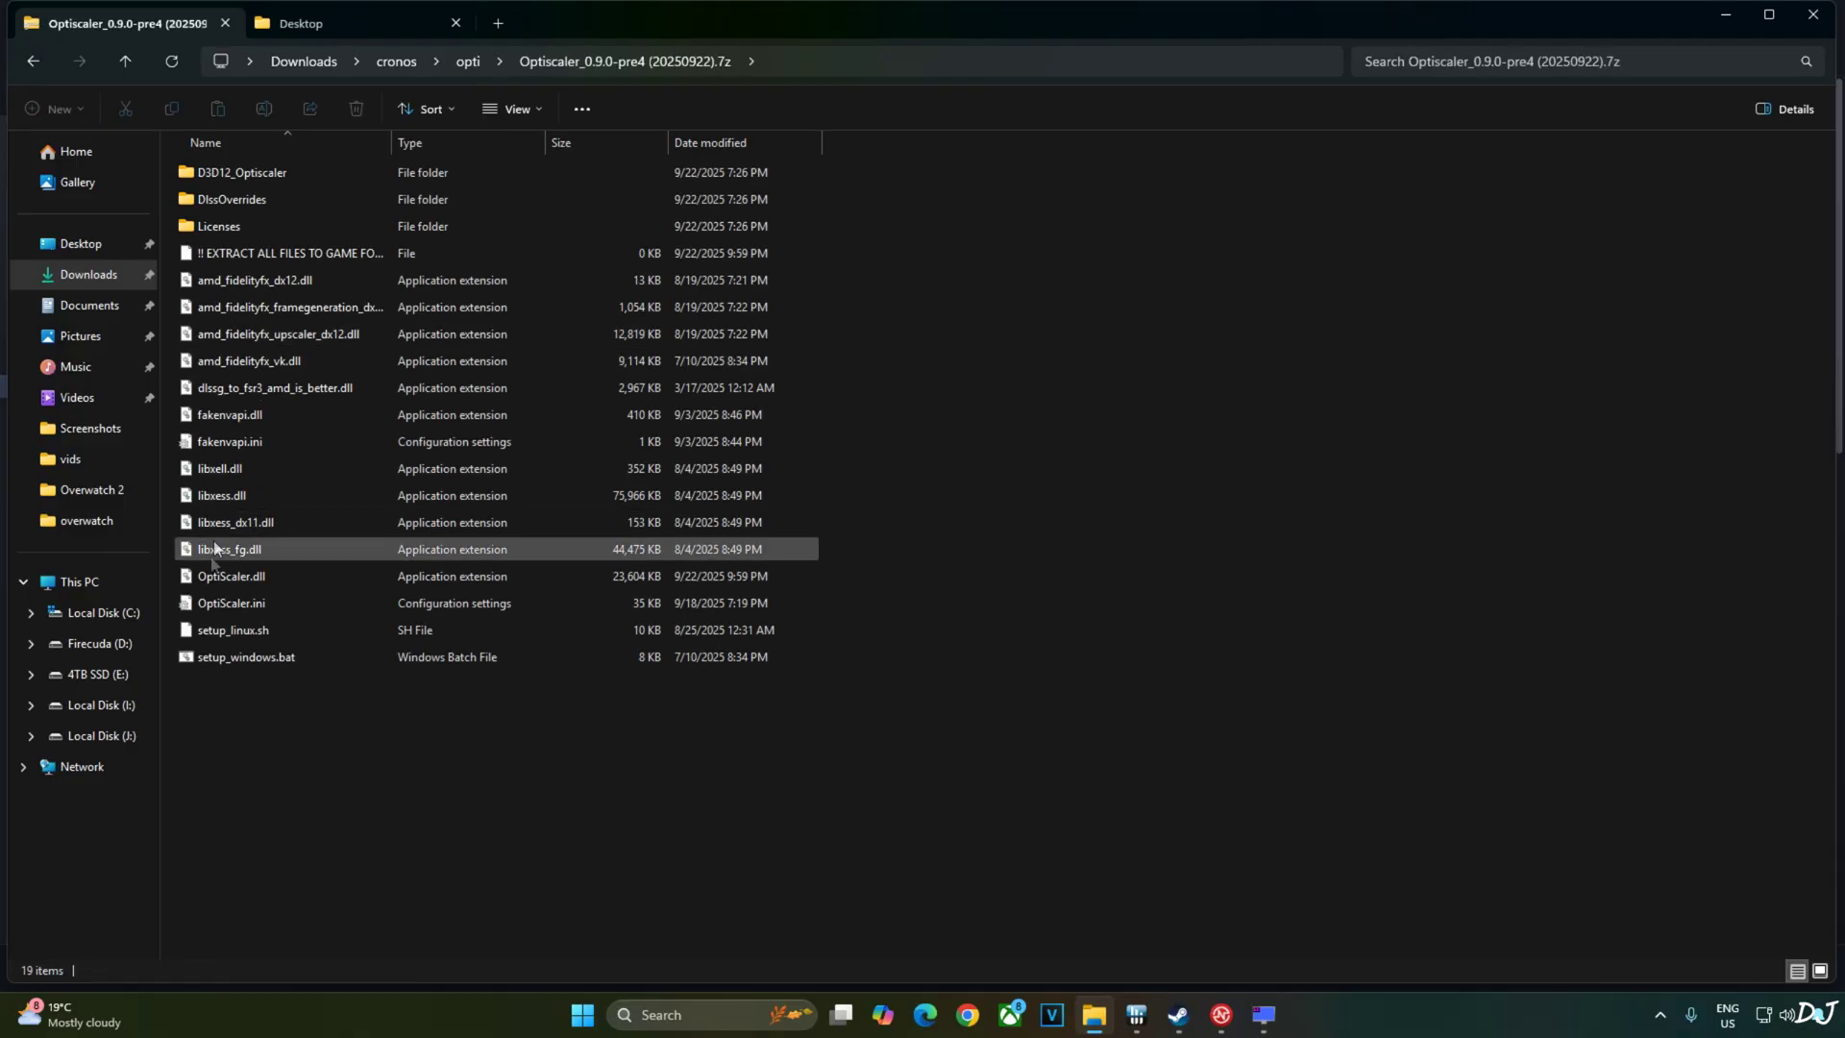
{"action": "left_click", "coordinate": [229, 604]}
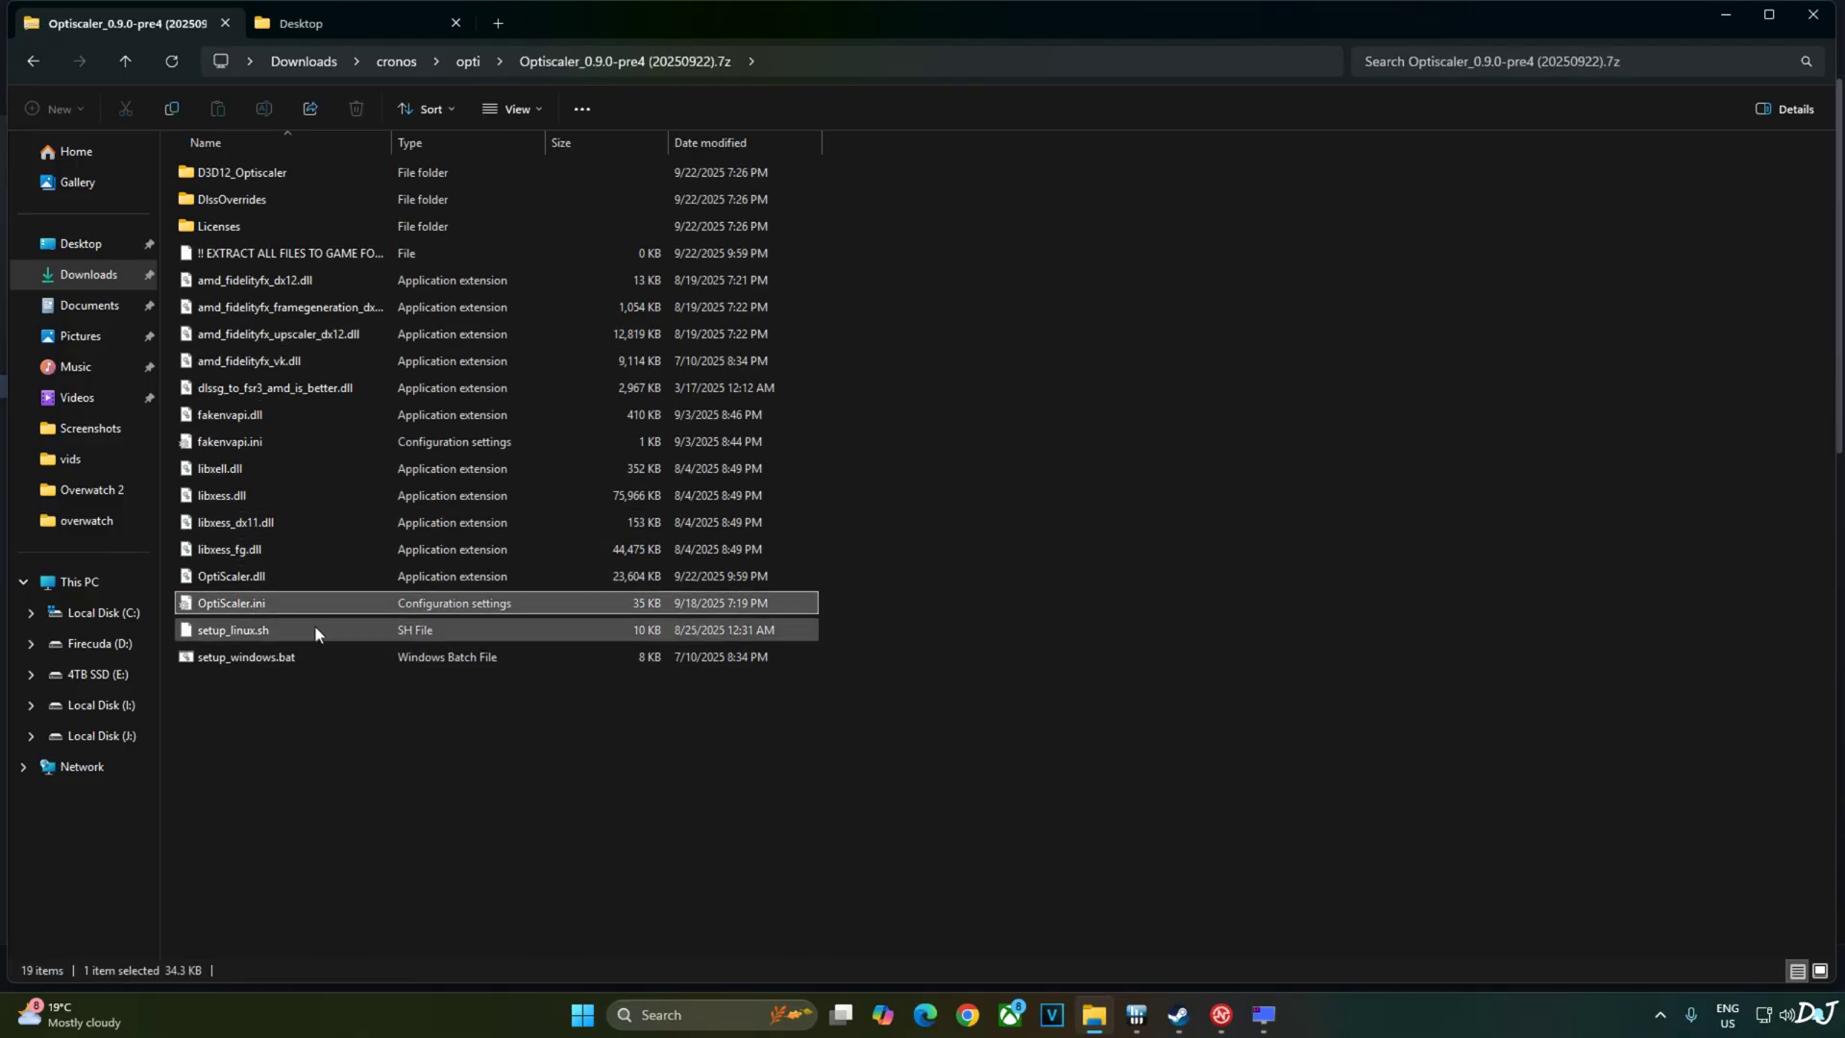
{"action": "left_click", "coordinate": [271, 573], "text": "ctrl"}
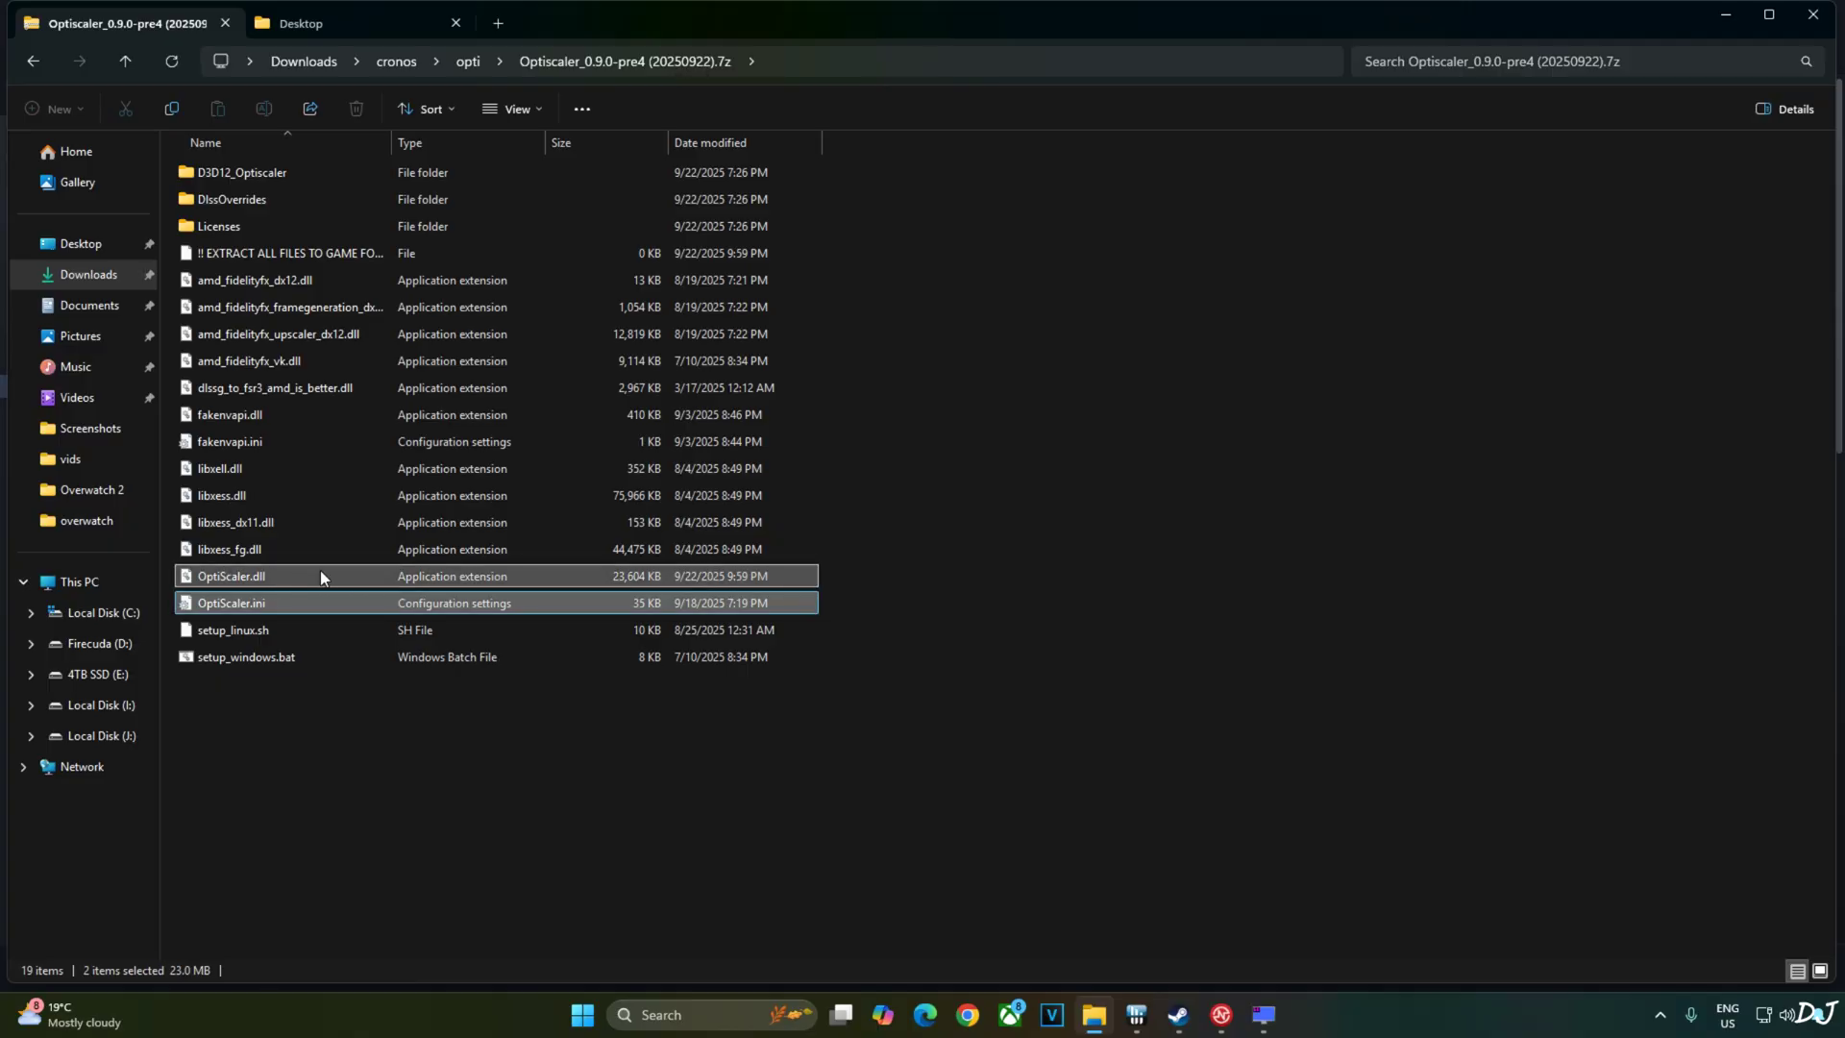
{"action": "left_click", "coordinate": [262, 551], "text": "ctrl"}
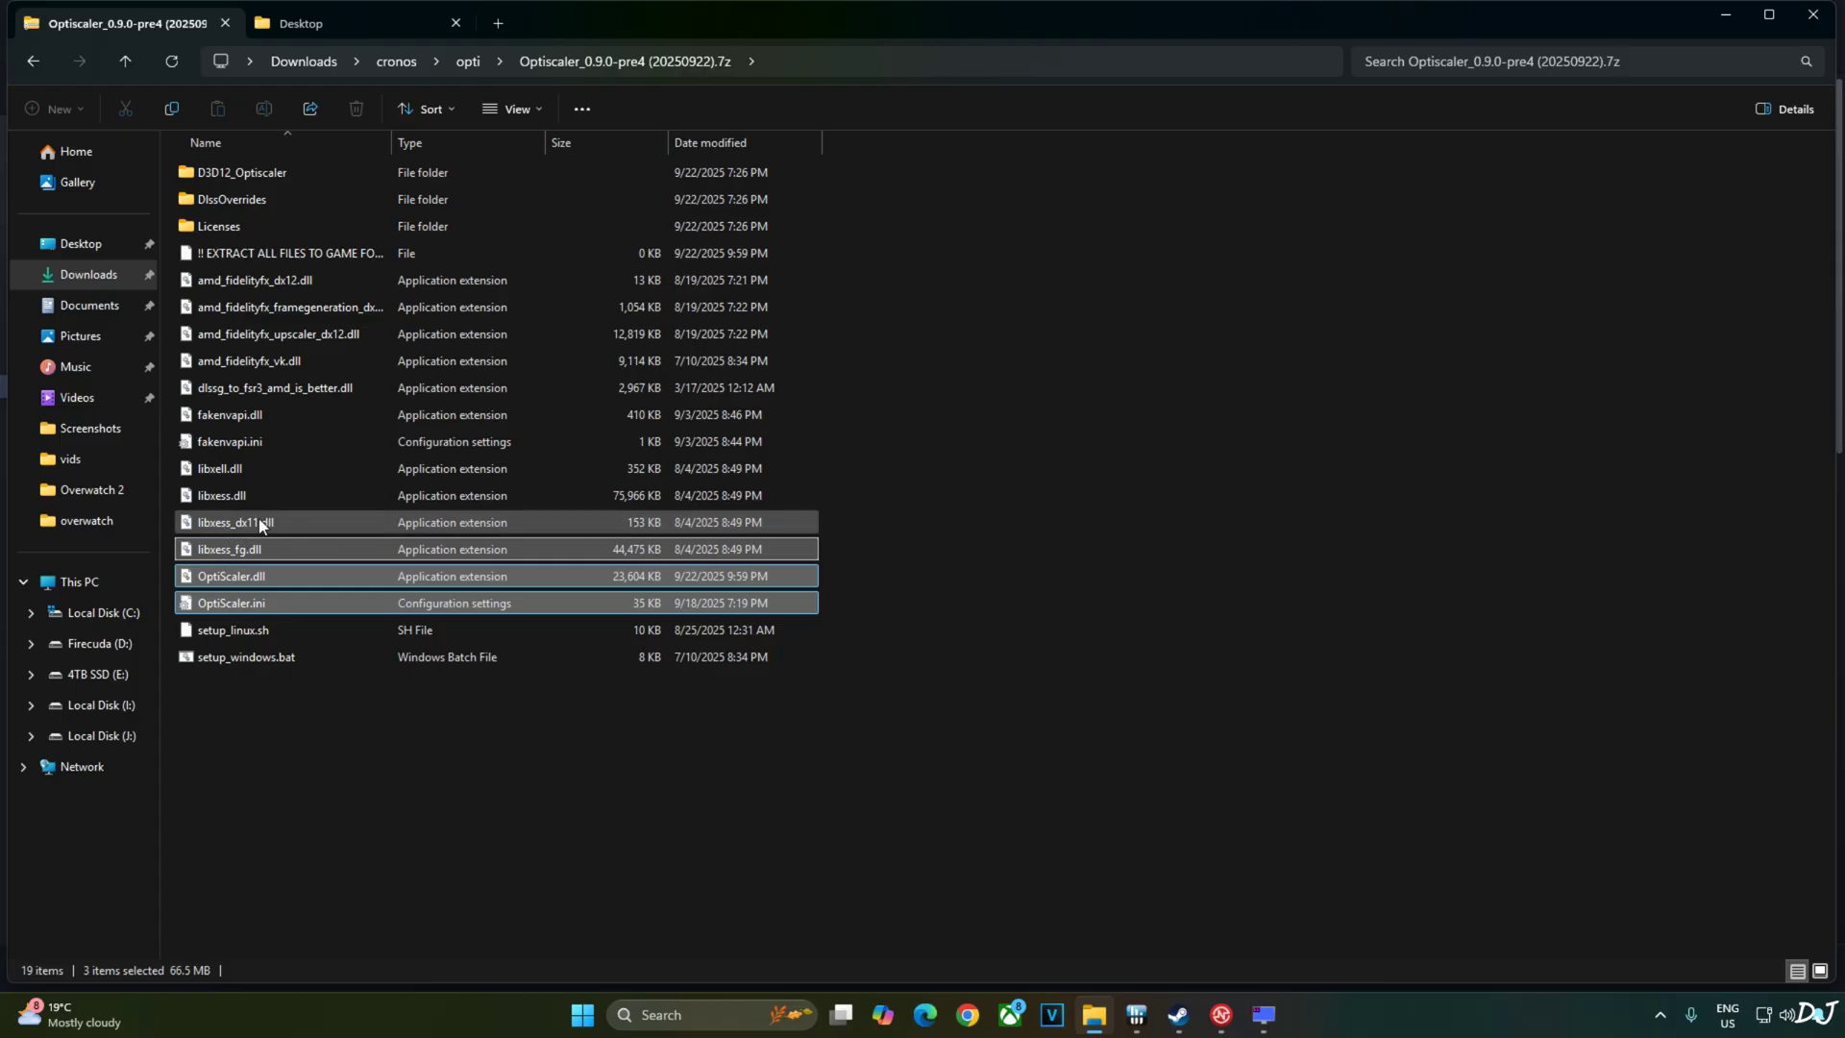
{"action": "left_click", "coordinate": [242, 494], "text": "ctrl"}
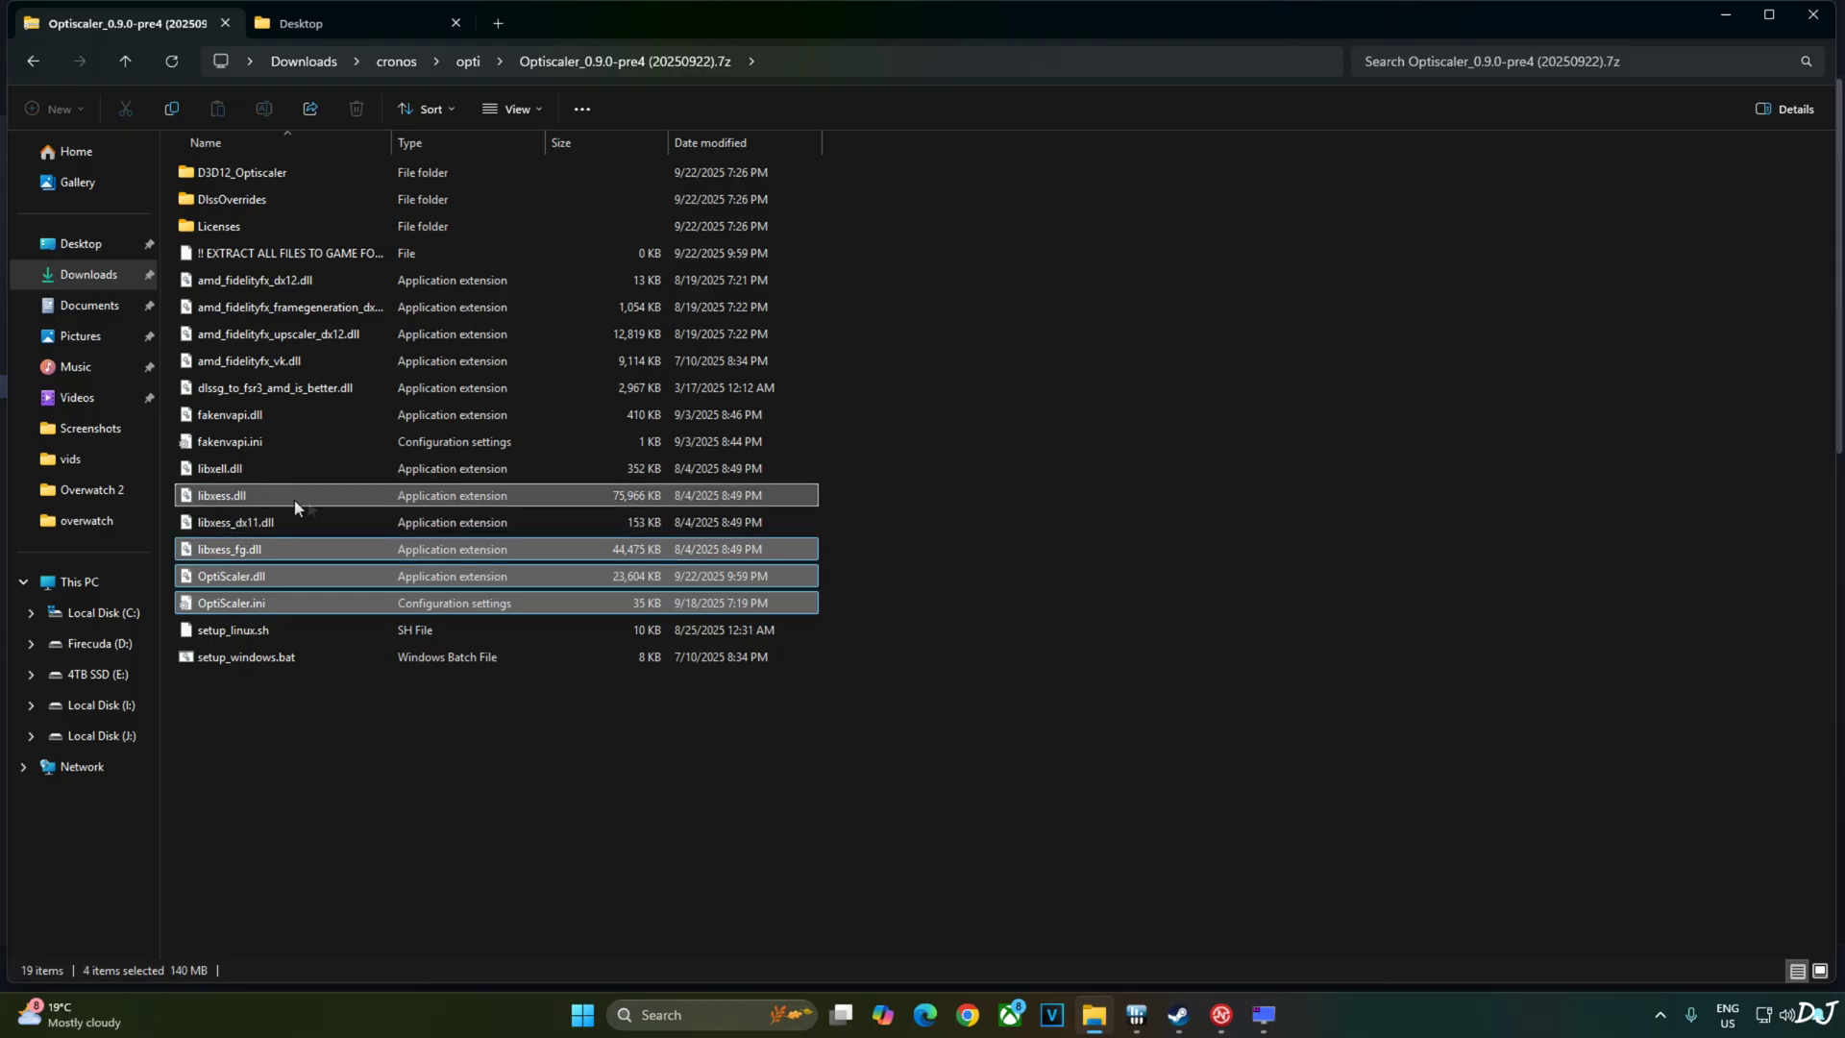
{"action": "left_click", "coordinate": [255, 468], "text": "ctrl"}
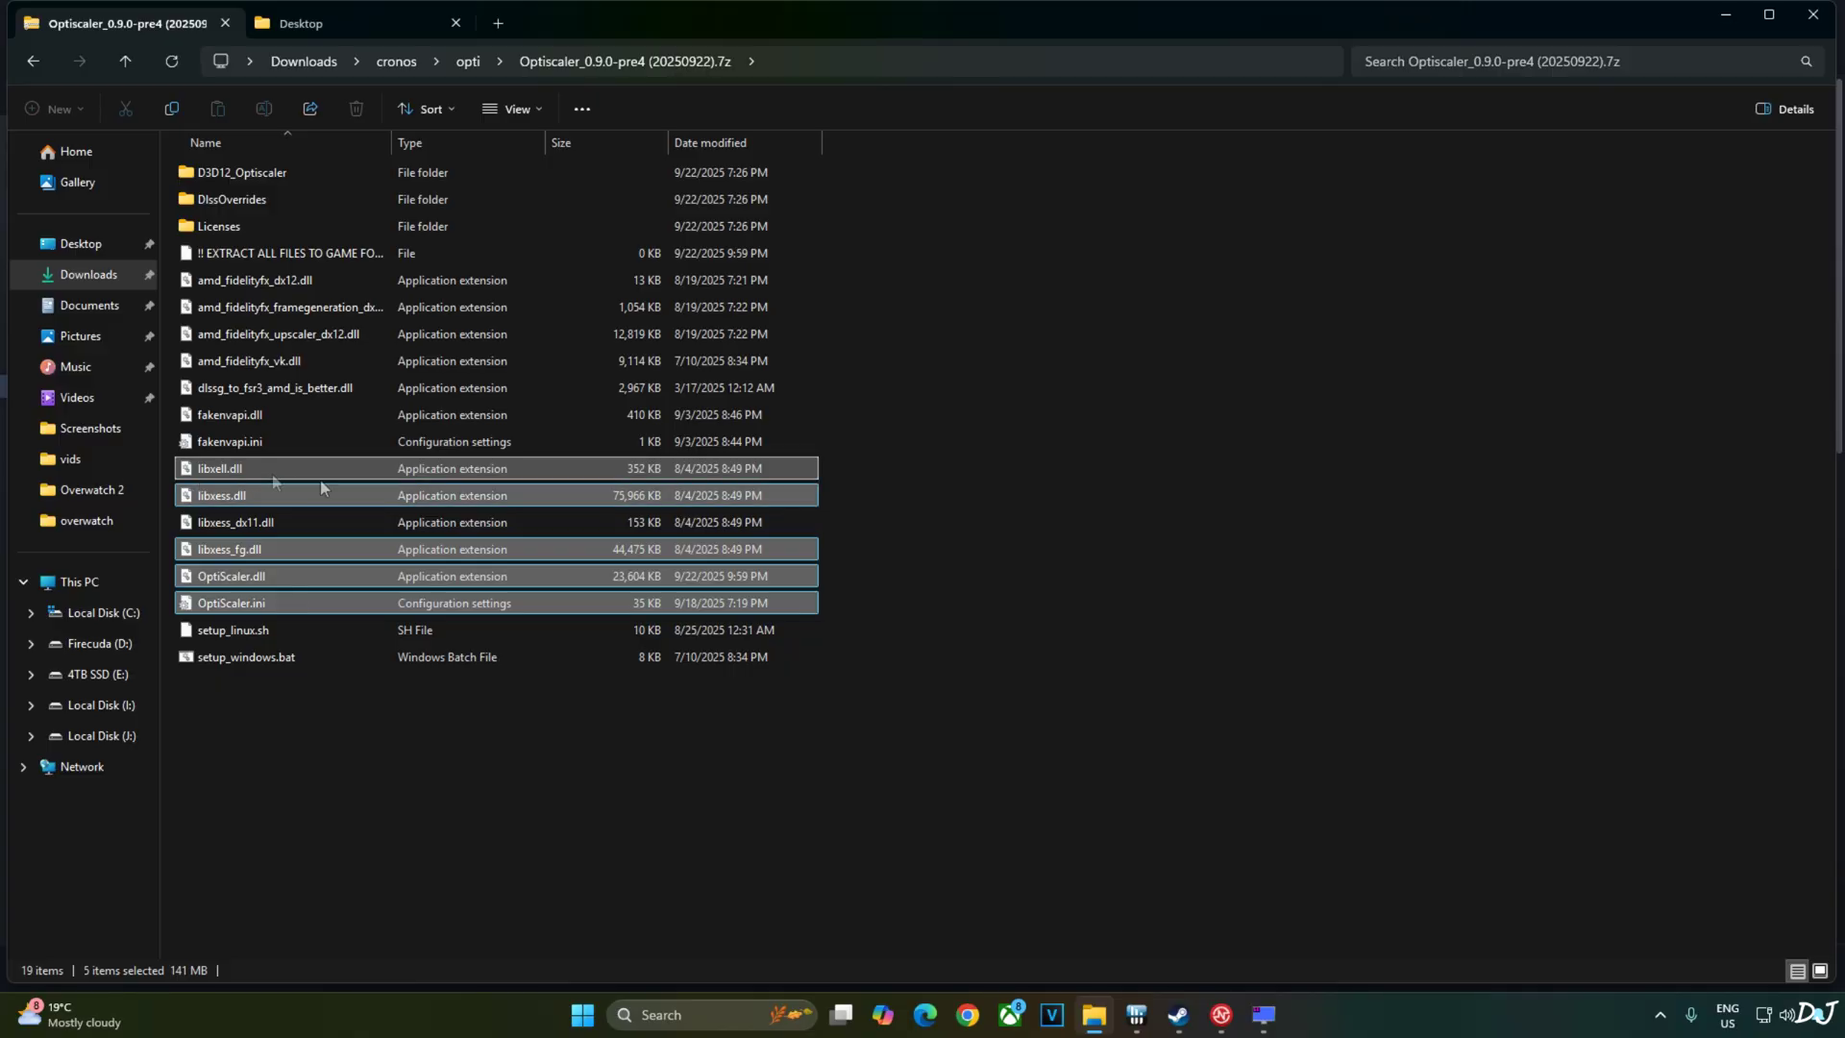
{"action": "left_click", "coordinate": [256, 443], "text": "ctrl"}
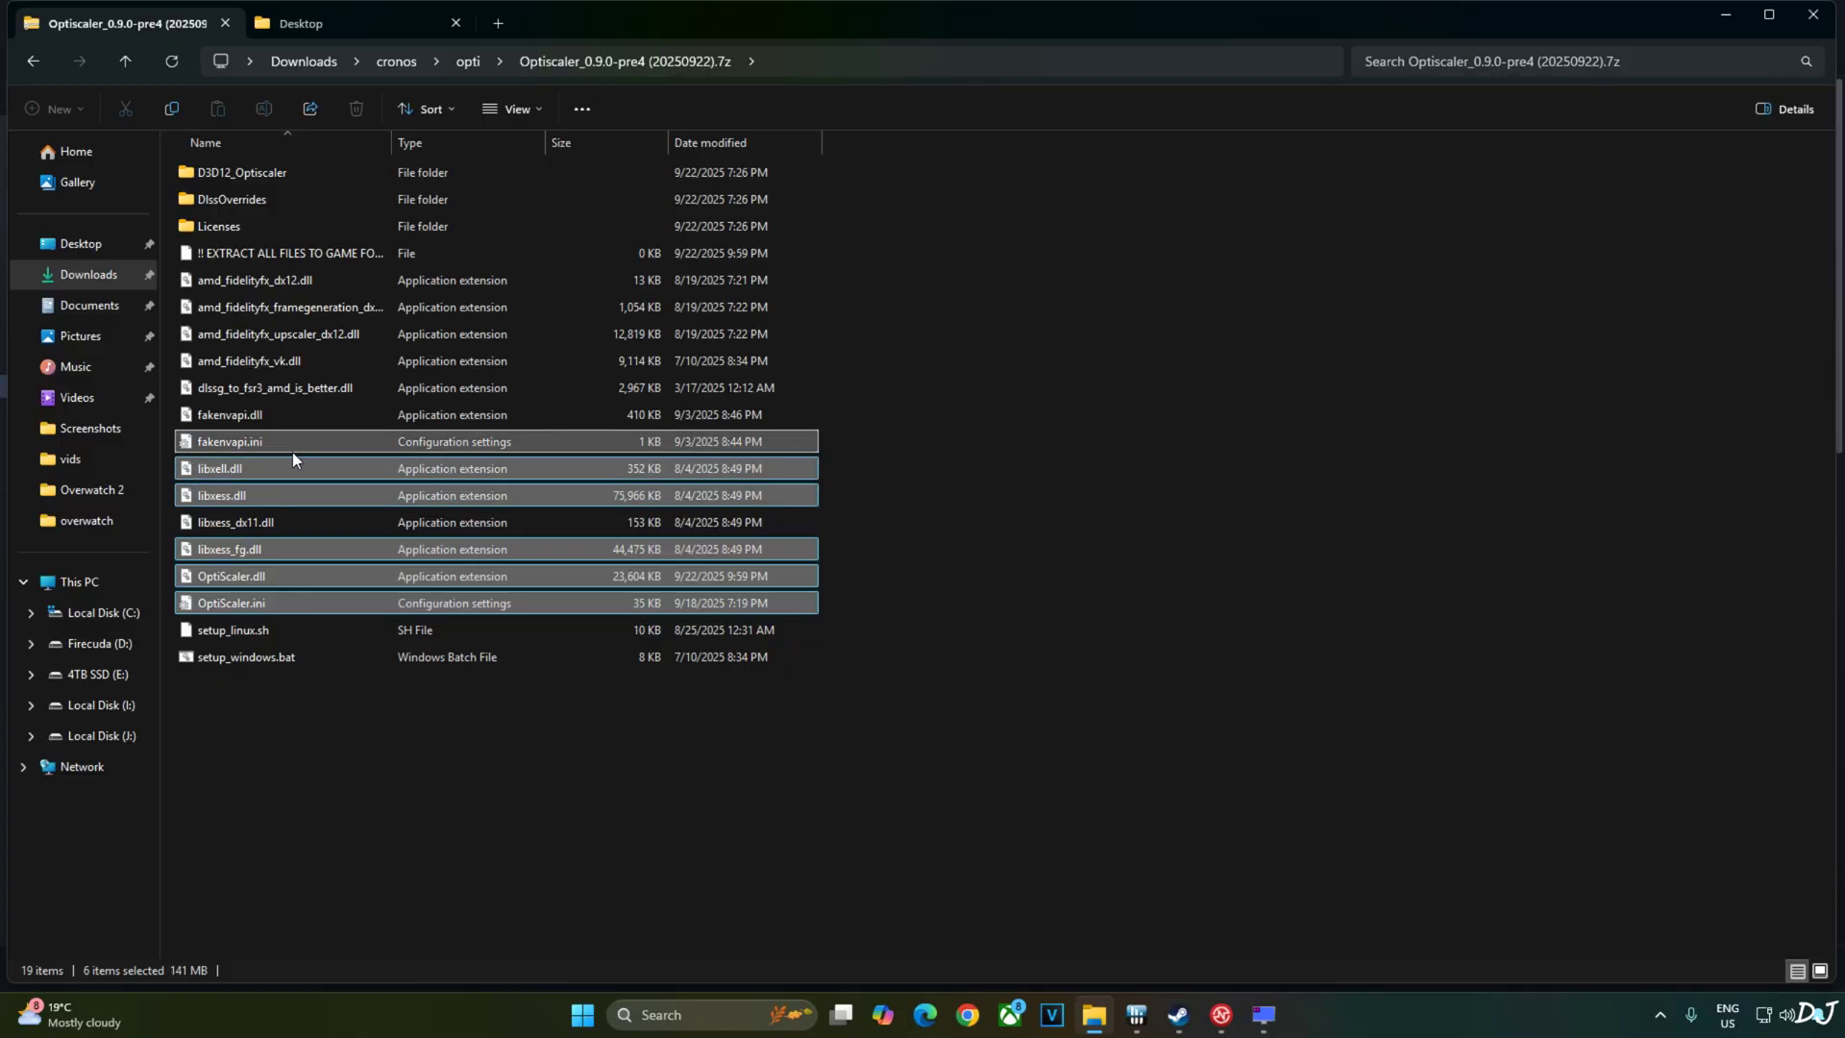
{"action": "left_click", "coordinate": [298, 415], "text": "ctrl"}
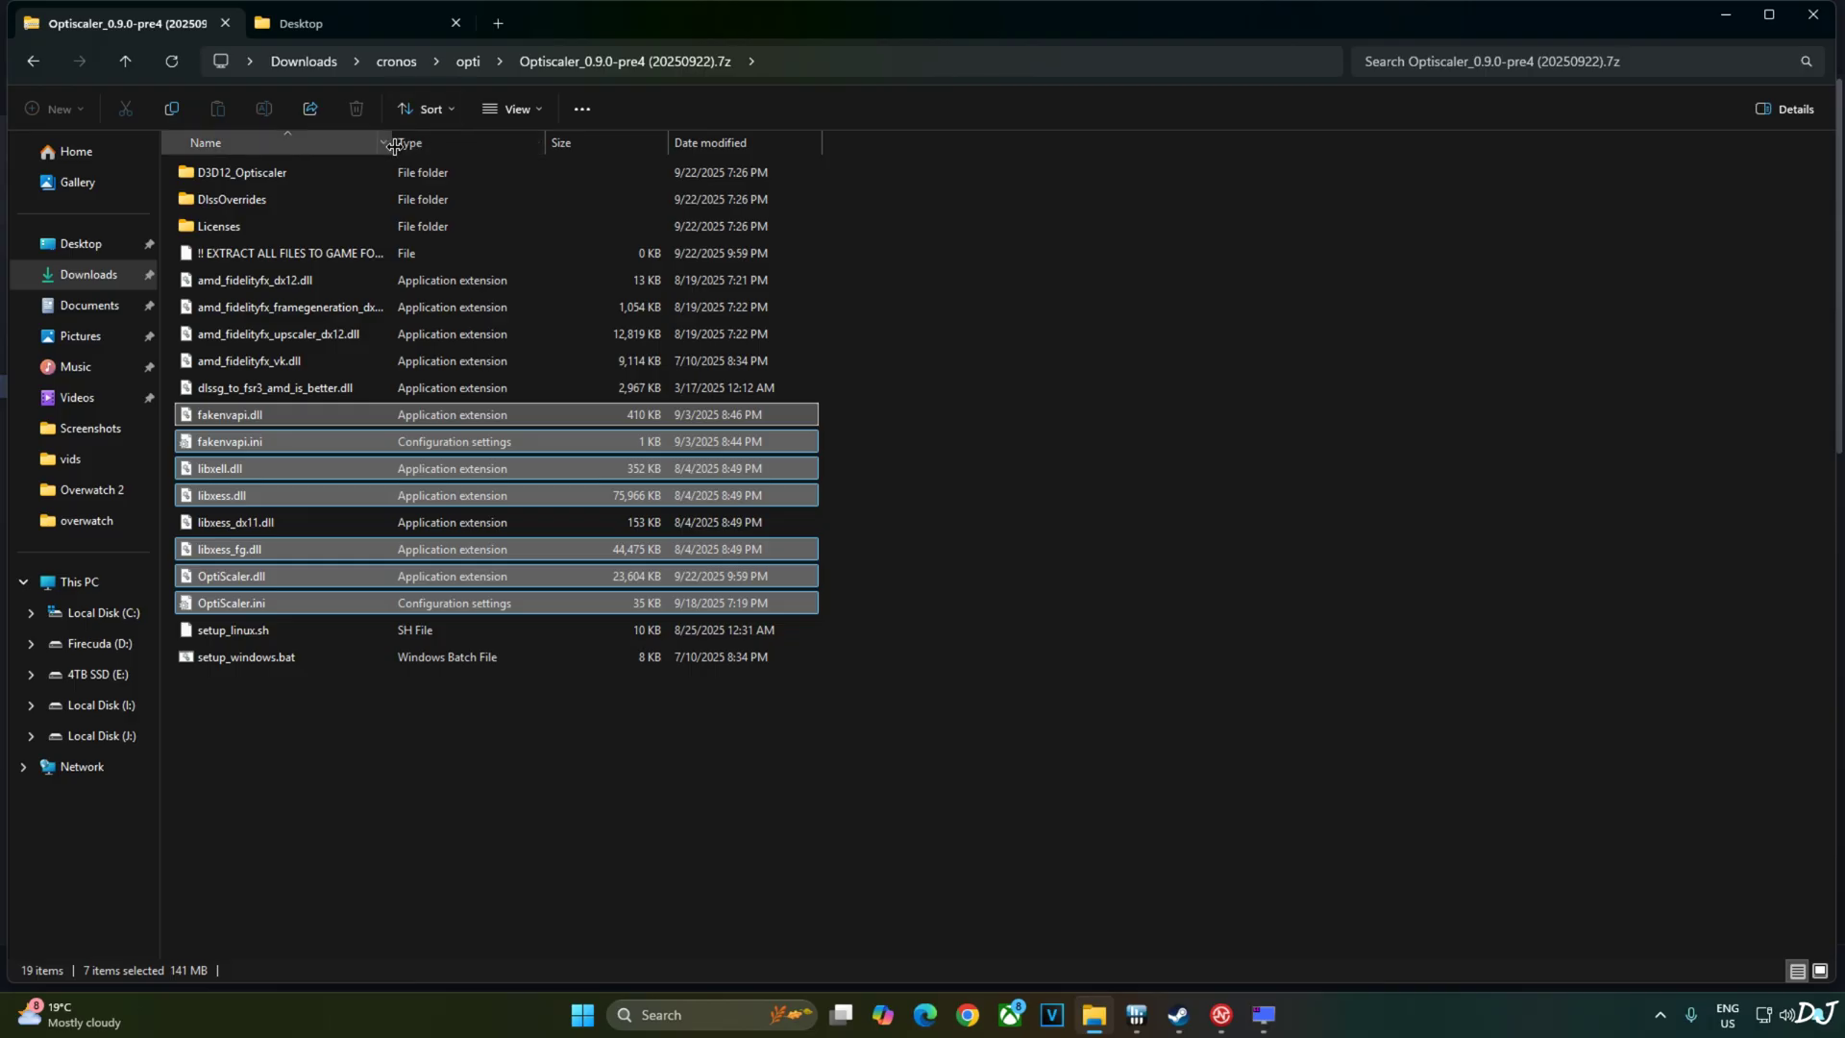
Step: Add amd_fidelityfx_upscaler_dx12.dll, amd_fidelityfx_framegeneration_dx12.dll and amd_fidelityfx_dx12.dll to the selection and copy all the selected files
{"action": "left_click_drag", "start_coordinate": [394, 145], "coordinate": [463, 145]}
{"action": "left_click", "coordinate": [317, 334], "text": "ctrl"}
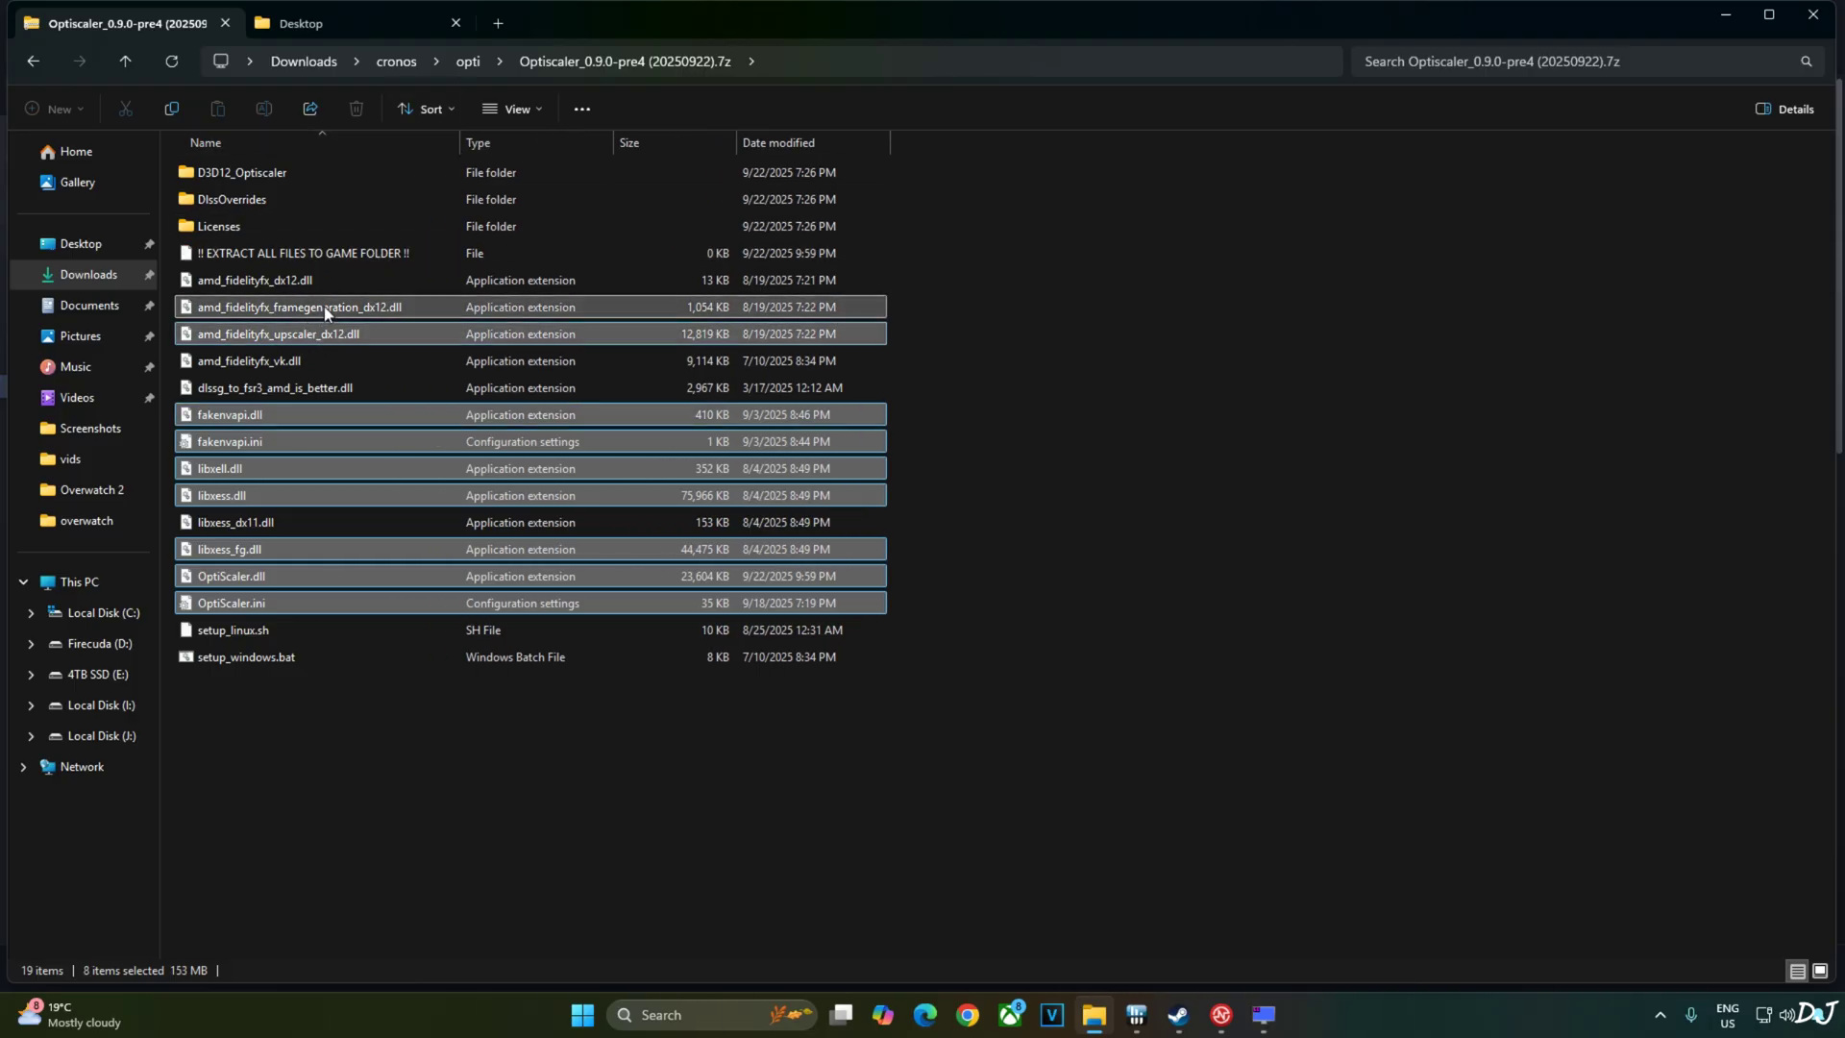
{"action": "left_click", "coordinate": [325, 308], "text": "ctrl"}
{"action": "left_click", "coordinate": [286, 283], "text": "ctrl"}
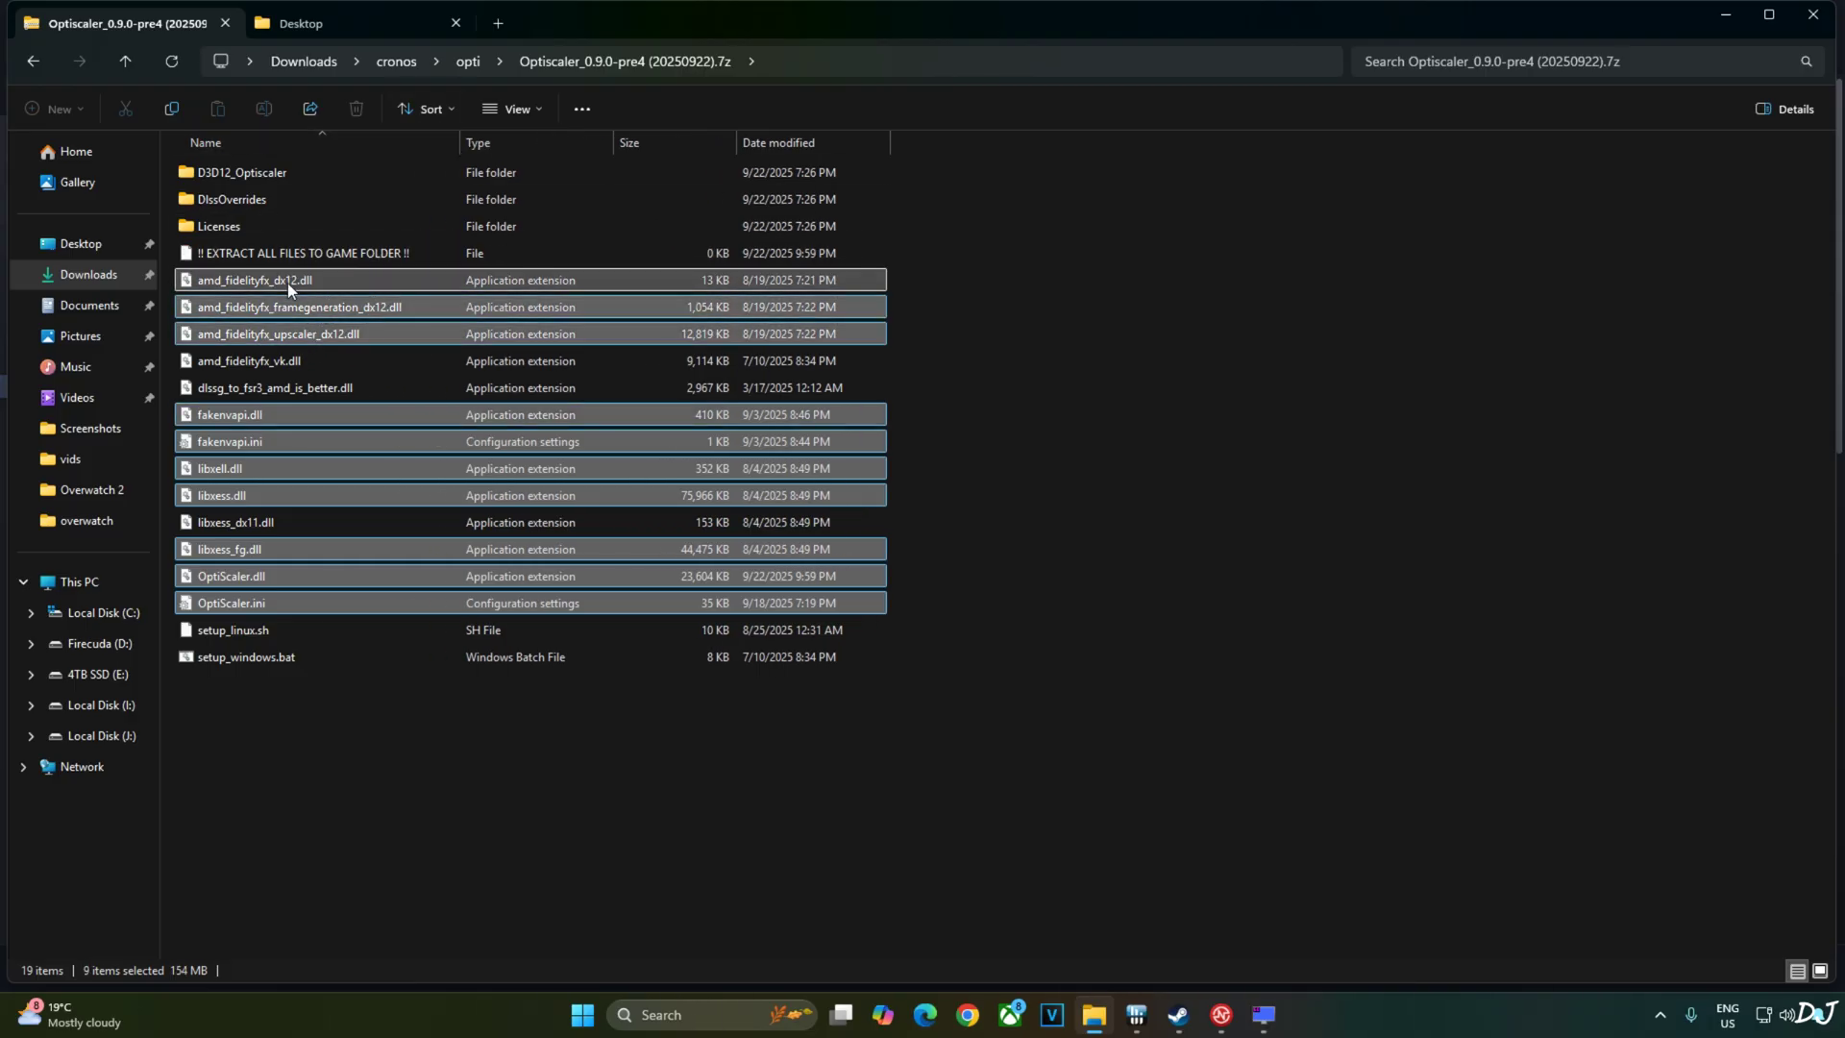
{"action": "right_click", "coordinate": [247, 609]}
{"action": "left_click", "coordinate": [300, 647]}
Step: Switch to Steam, browse the local files of Cronos: The New Dawn - Demo and open the Cronos\Binaries\Win64 folder
{"action": "left_click", "coordinate": [1166, 1017]}
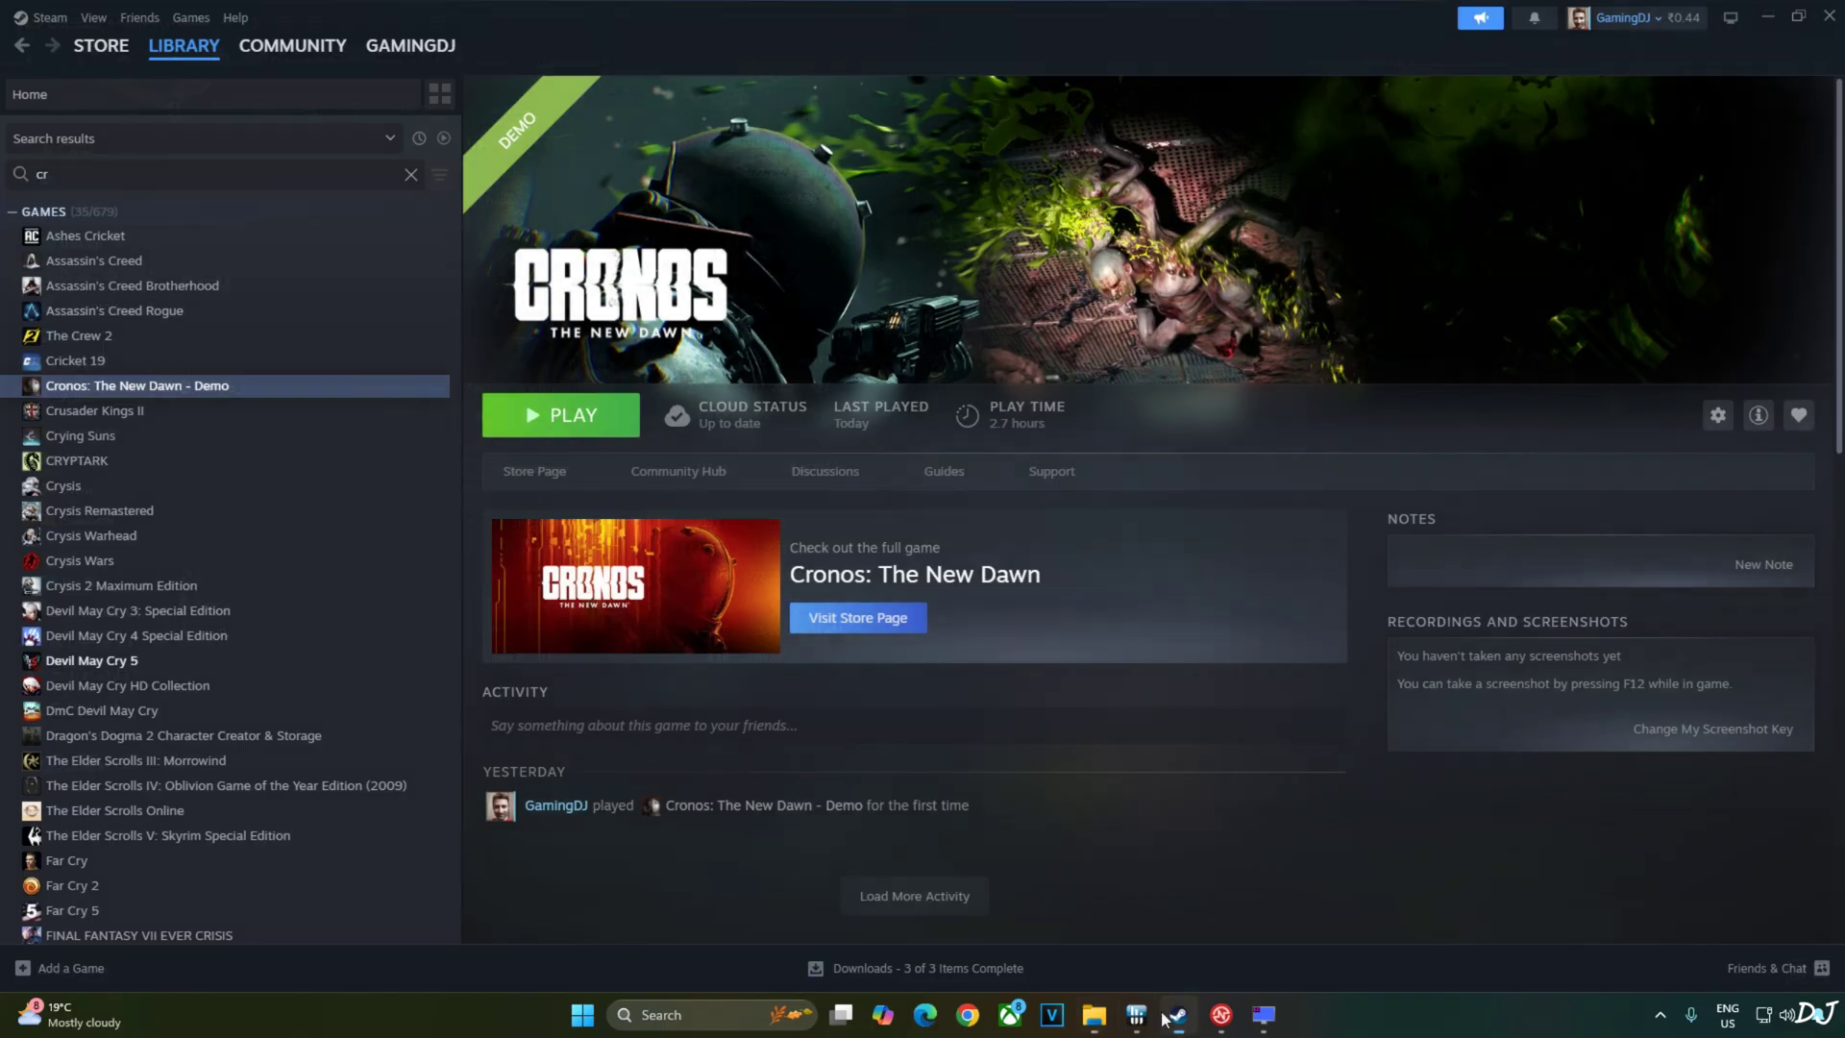
{"action": "right_click", "coordinate": [156, 389]}
{"action": "mouse_move", "coordinate": [200, 480]}
{"action": "left_click", "coordinate": [367, 536]}
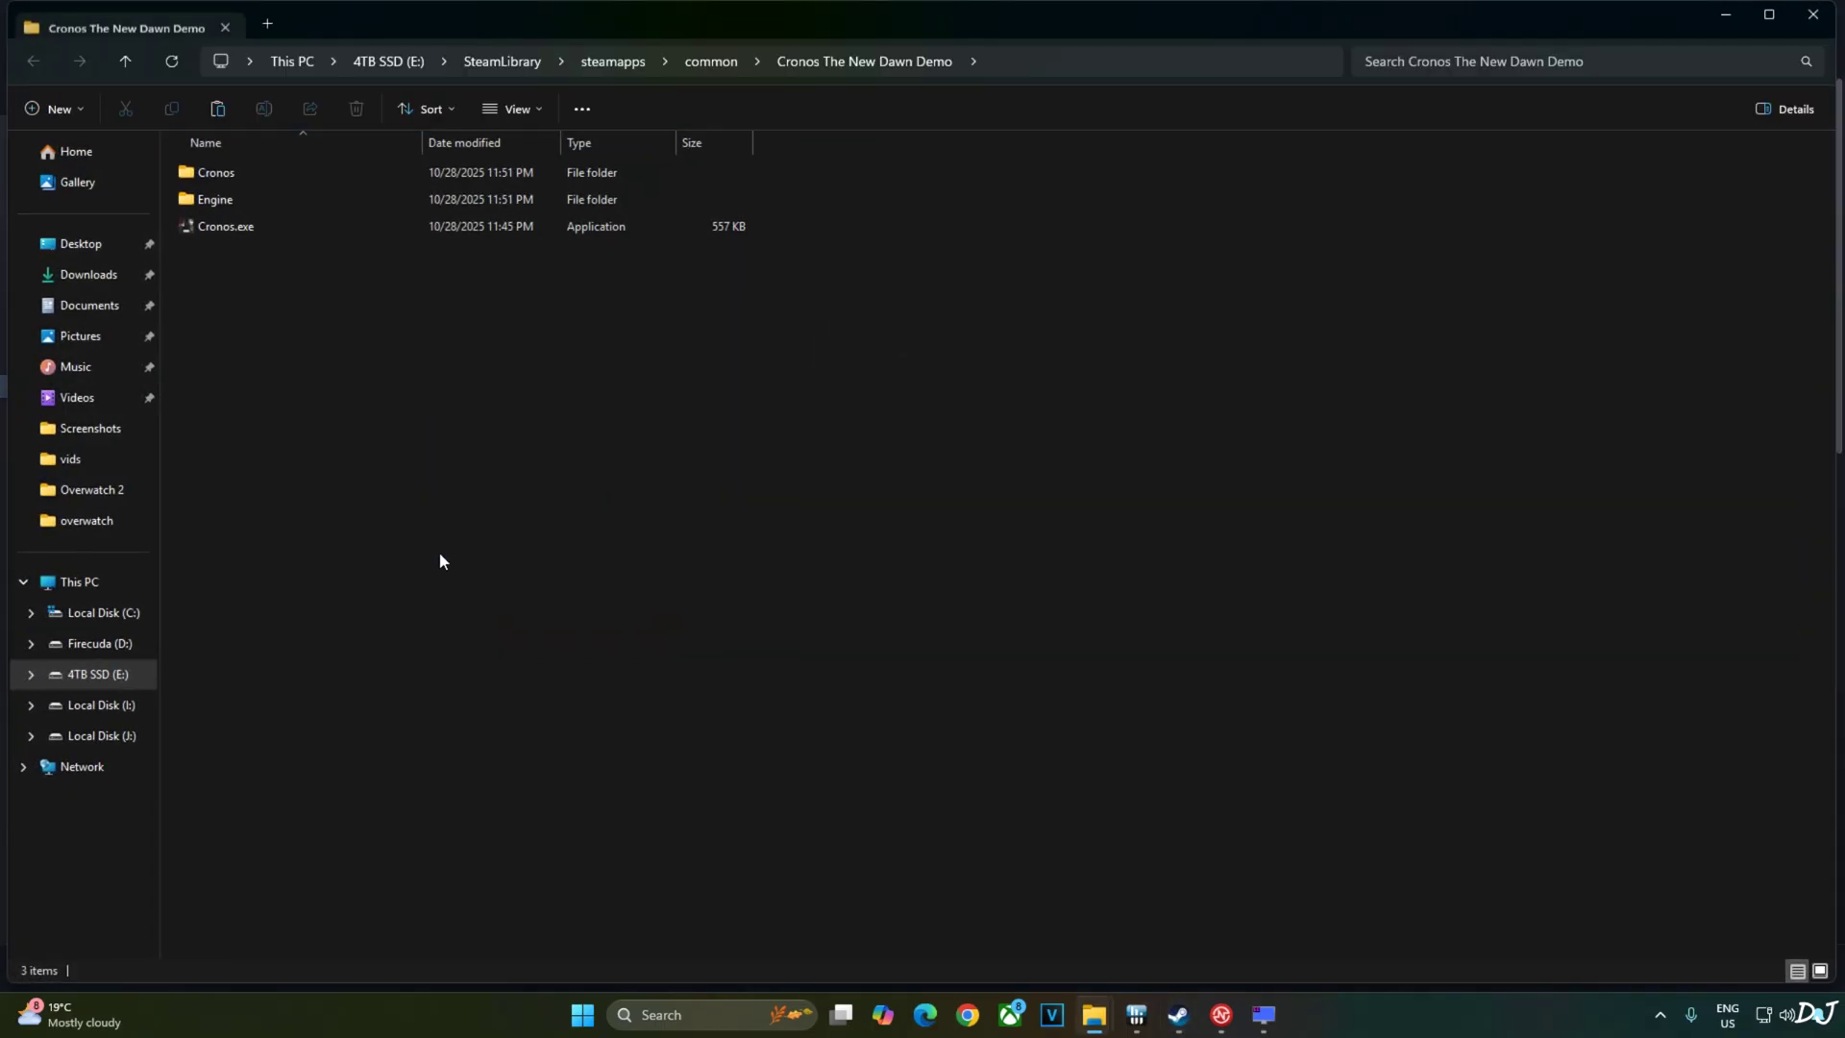
{"action": "double_click", "coordinate": [257, 176]}
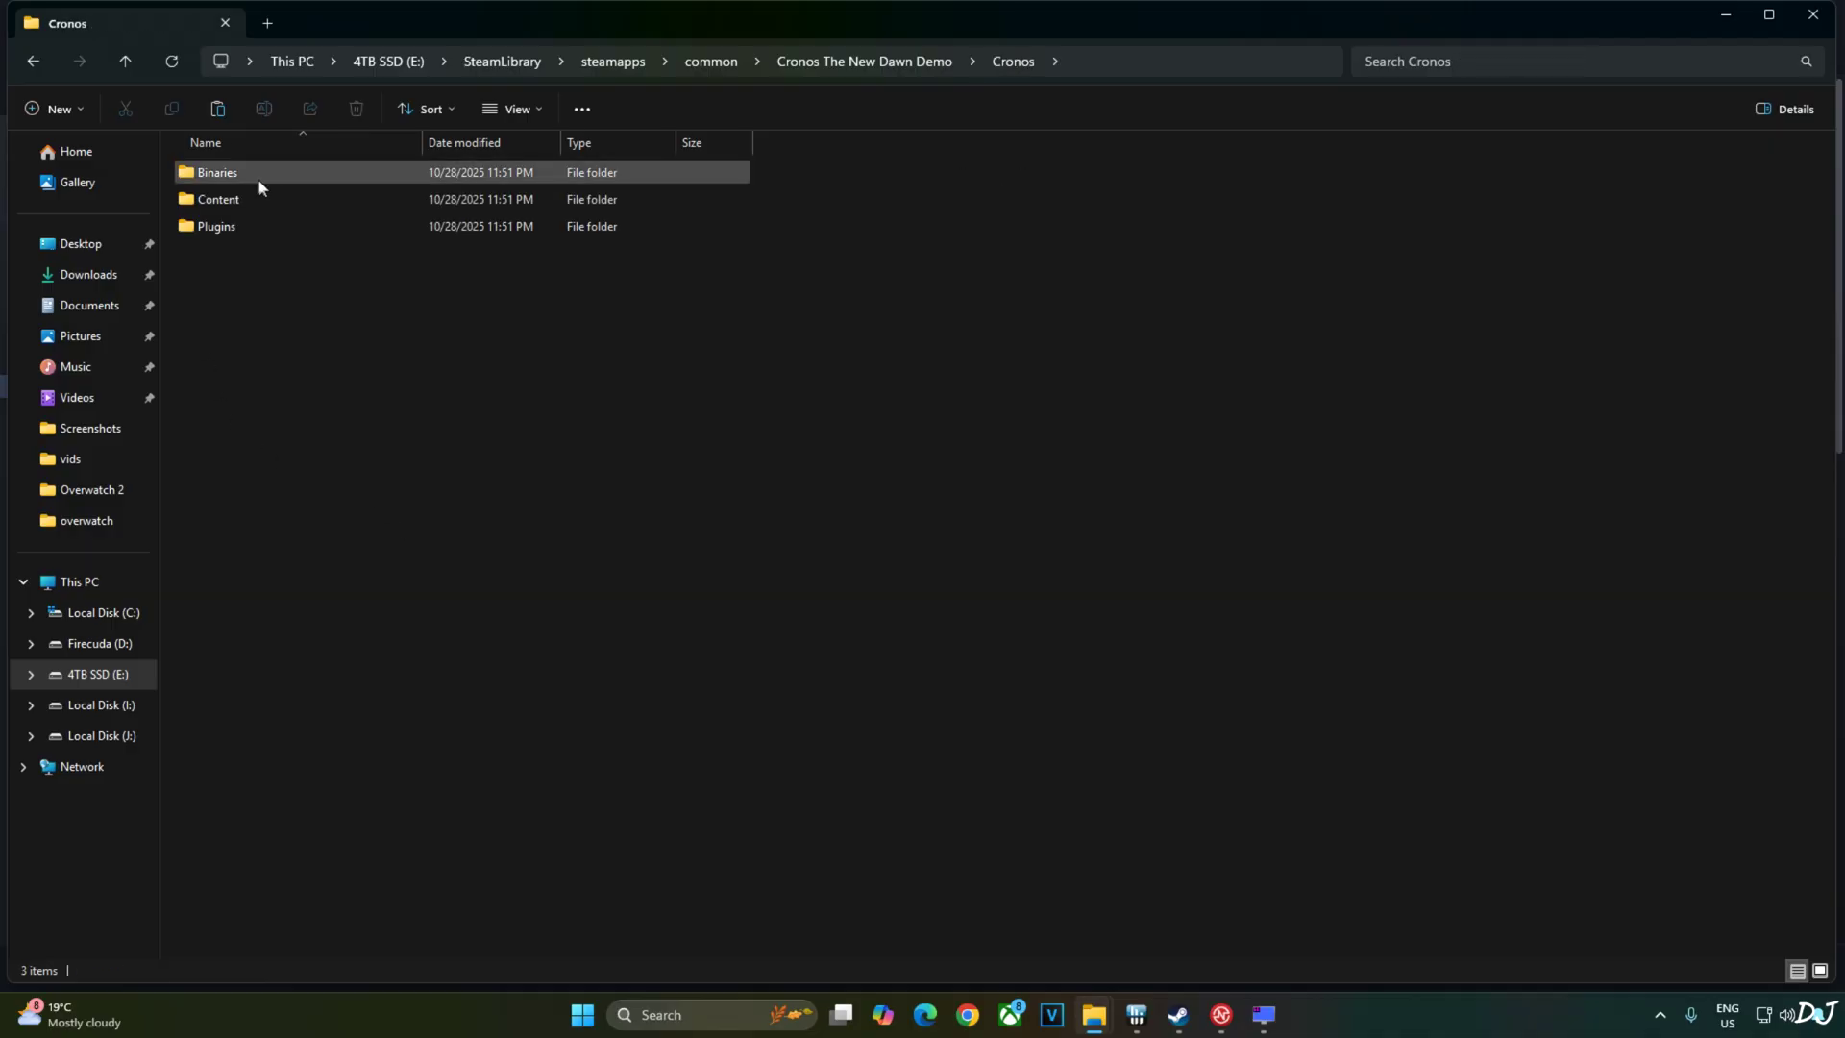
{"action": "double_click", "coordinate": [248, 171]}
{"action": "double_click", "coordinate": [248, 171]}
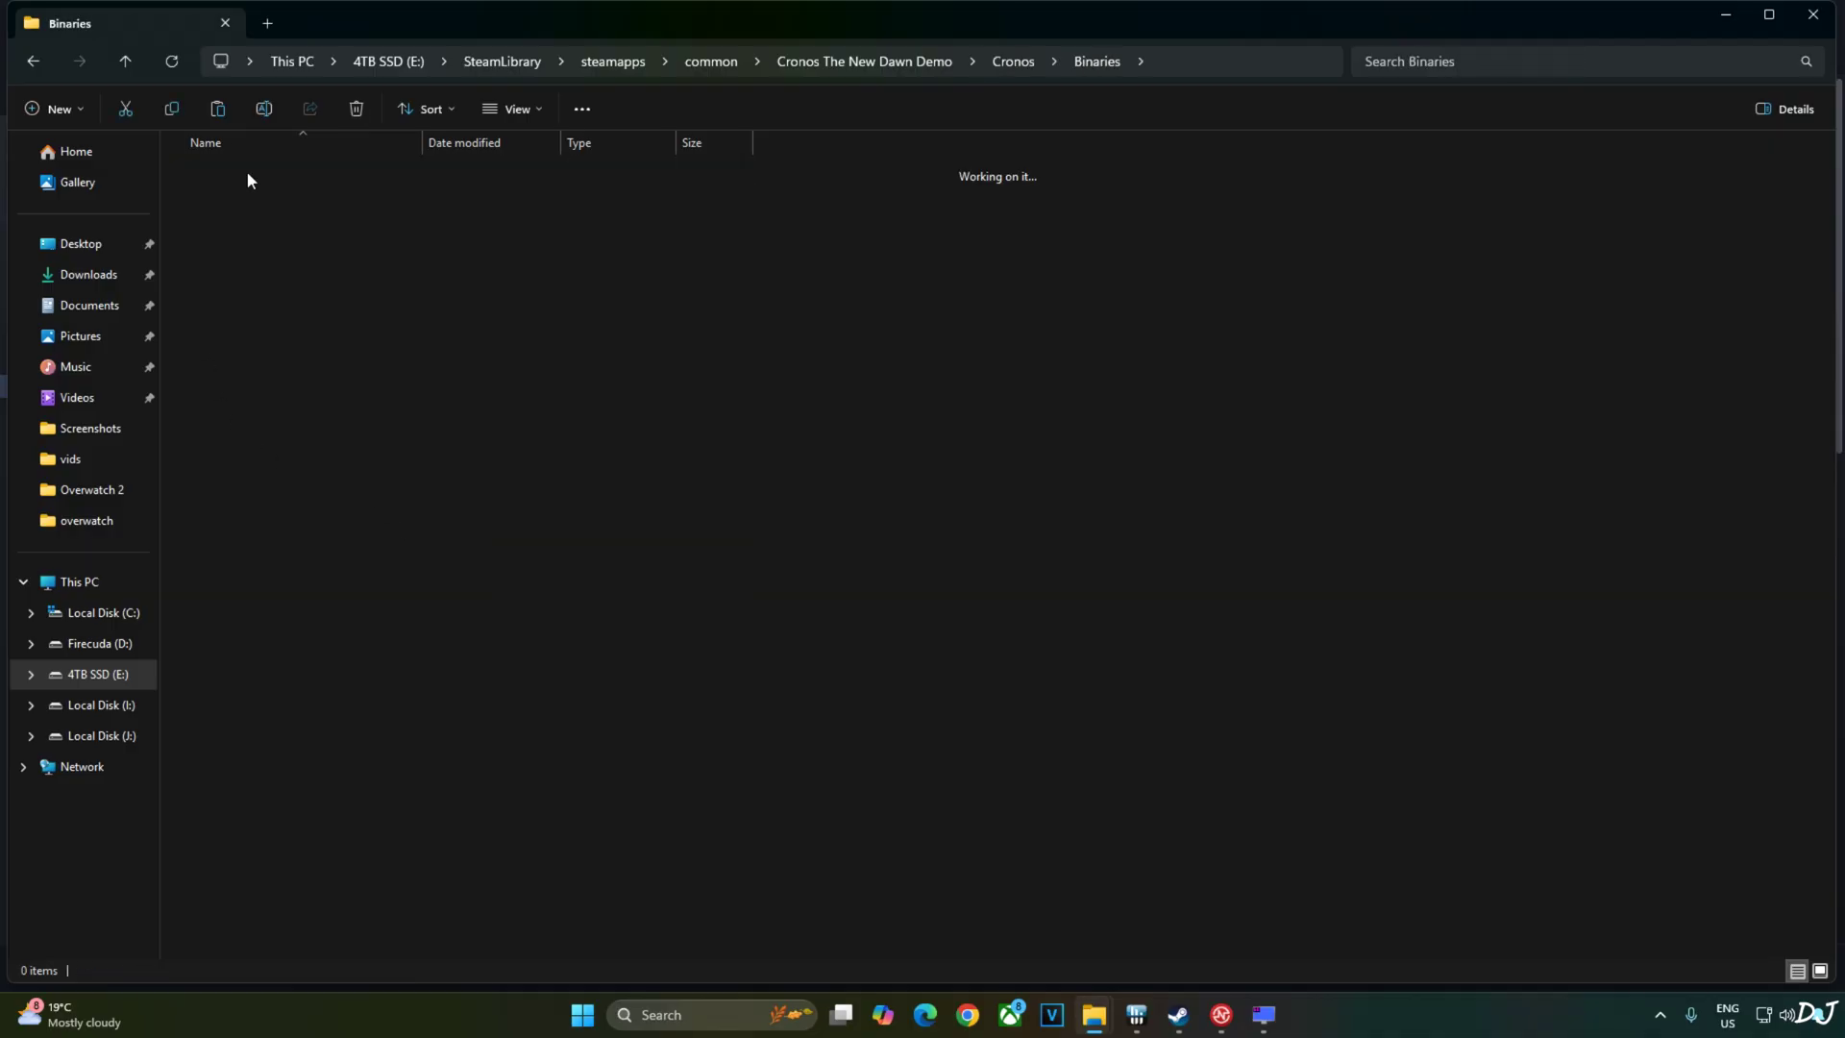
Step: Paste the copied OptiScaler files into the Win64 folder, replacing the files with the same names
{"action": "right_click", "coordinate": [342, 521]}
{"action": "left_click", "coordinate": [369, 546]}
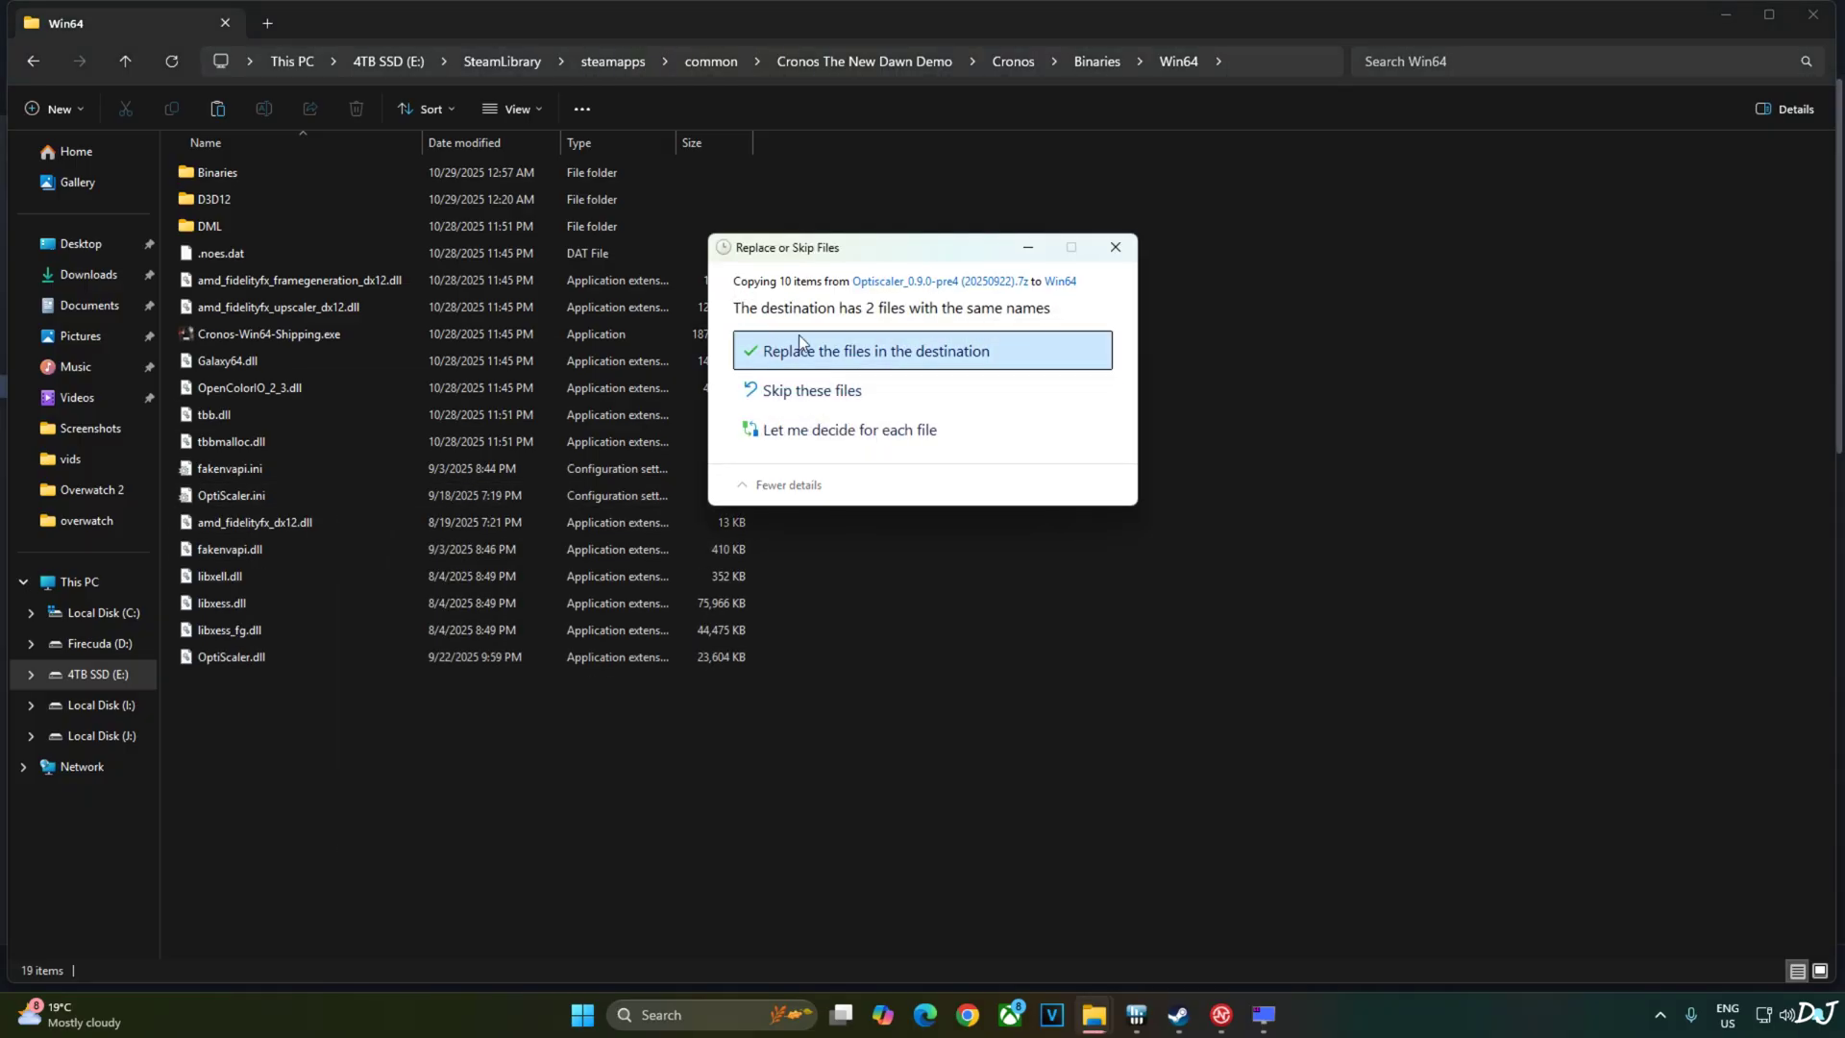
{"action": "left_click", "coordinate": [799, 338]}
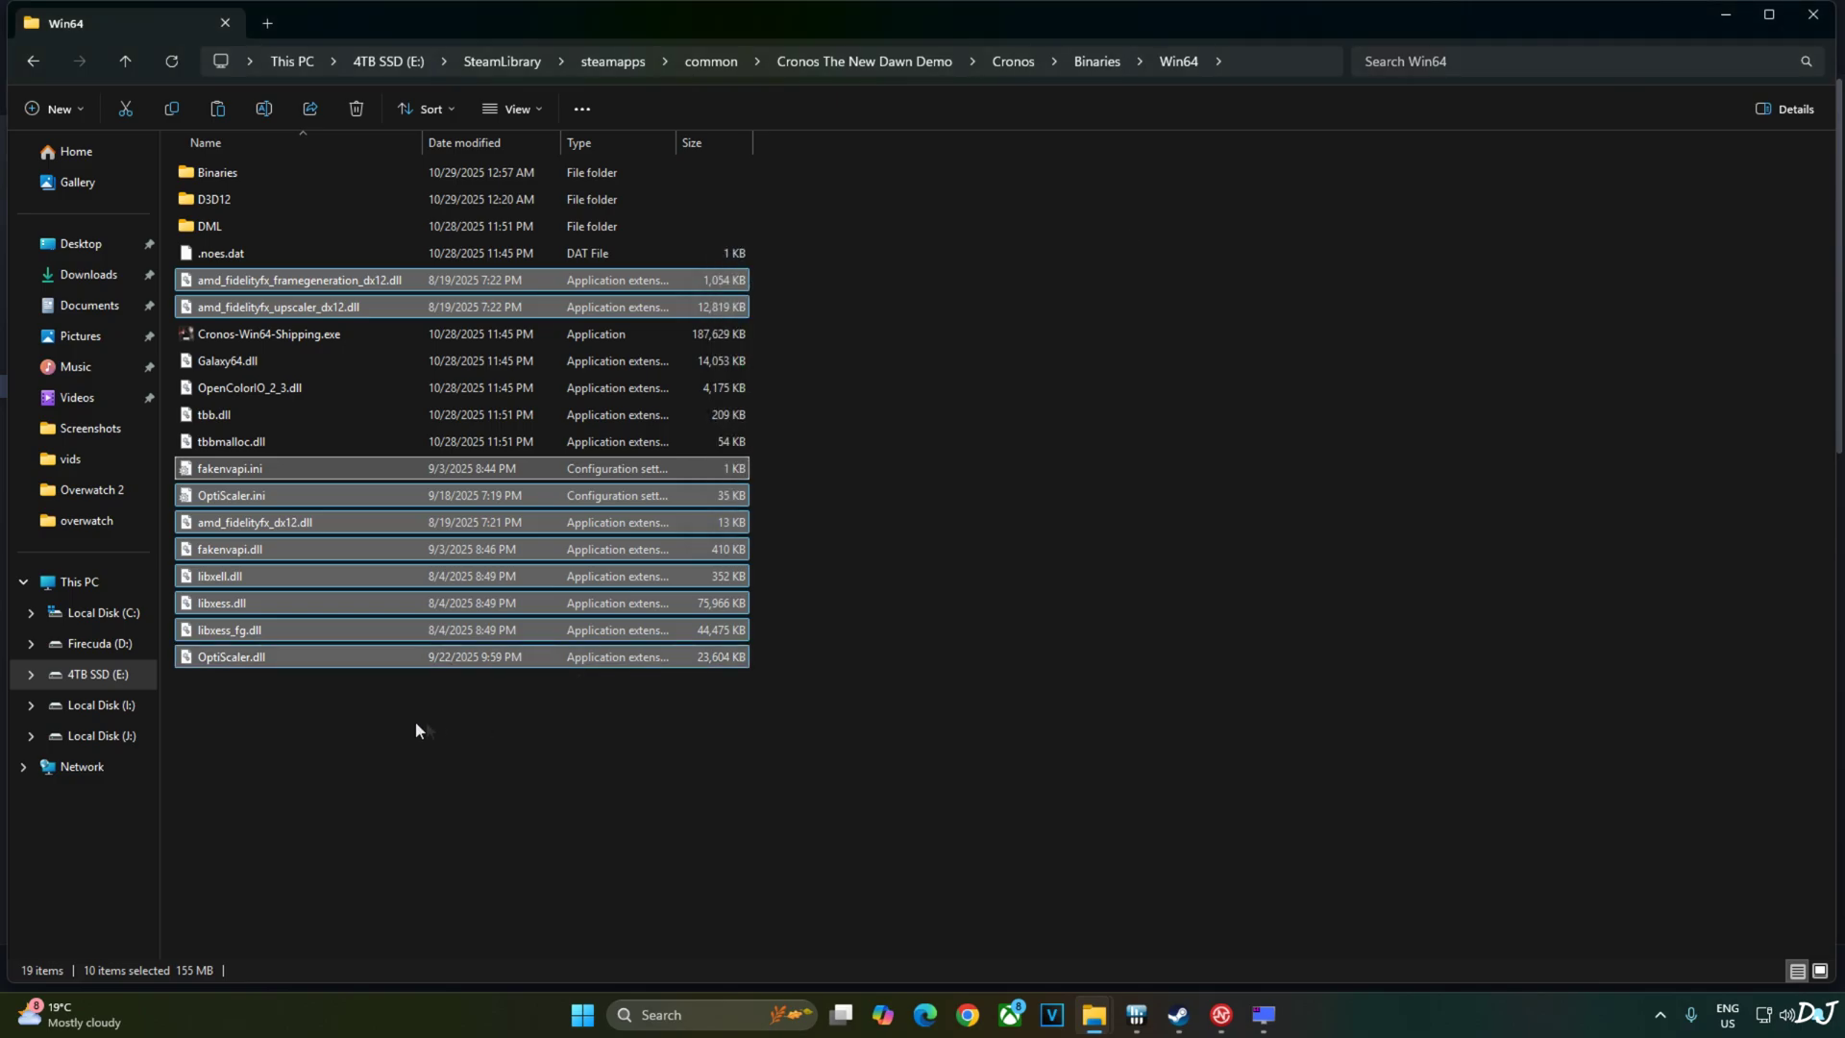
{"action": "left_click", "coordinate": [415, 720]}
Step: Rename OptiScaler.dll in the Win64 folder to dxgi.dll
{"action": "left_click", "coordinate": [240, 658]}
{"action": "right_click", "coordinate": [248, 657]}
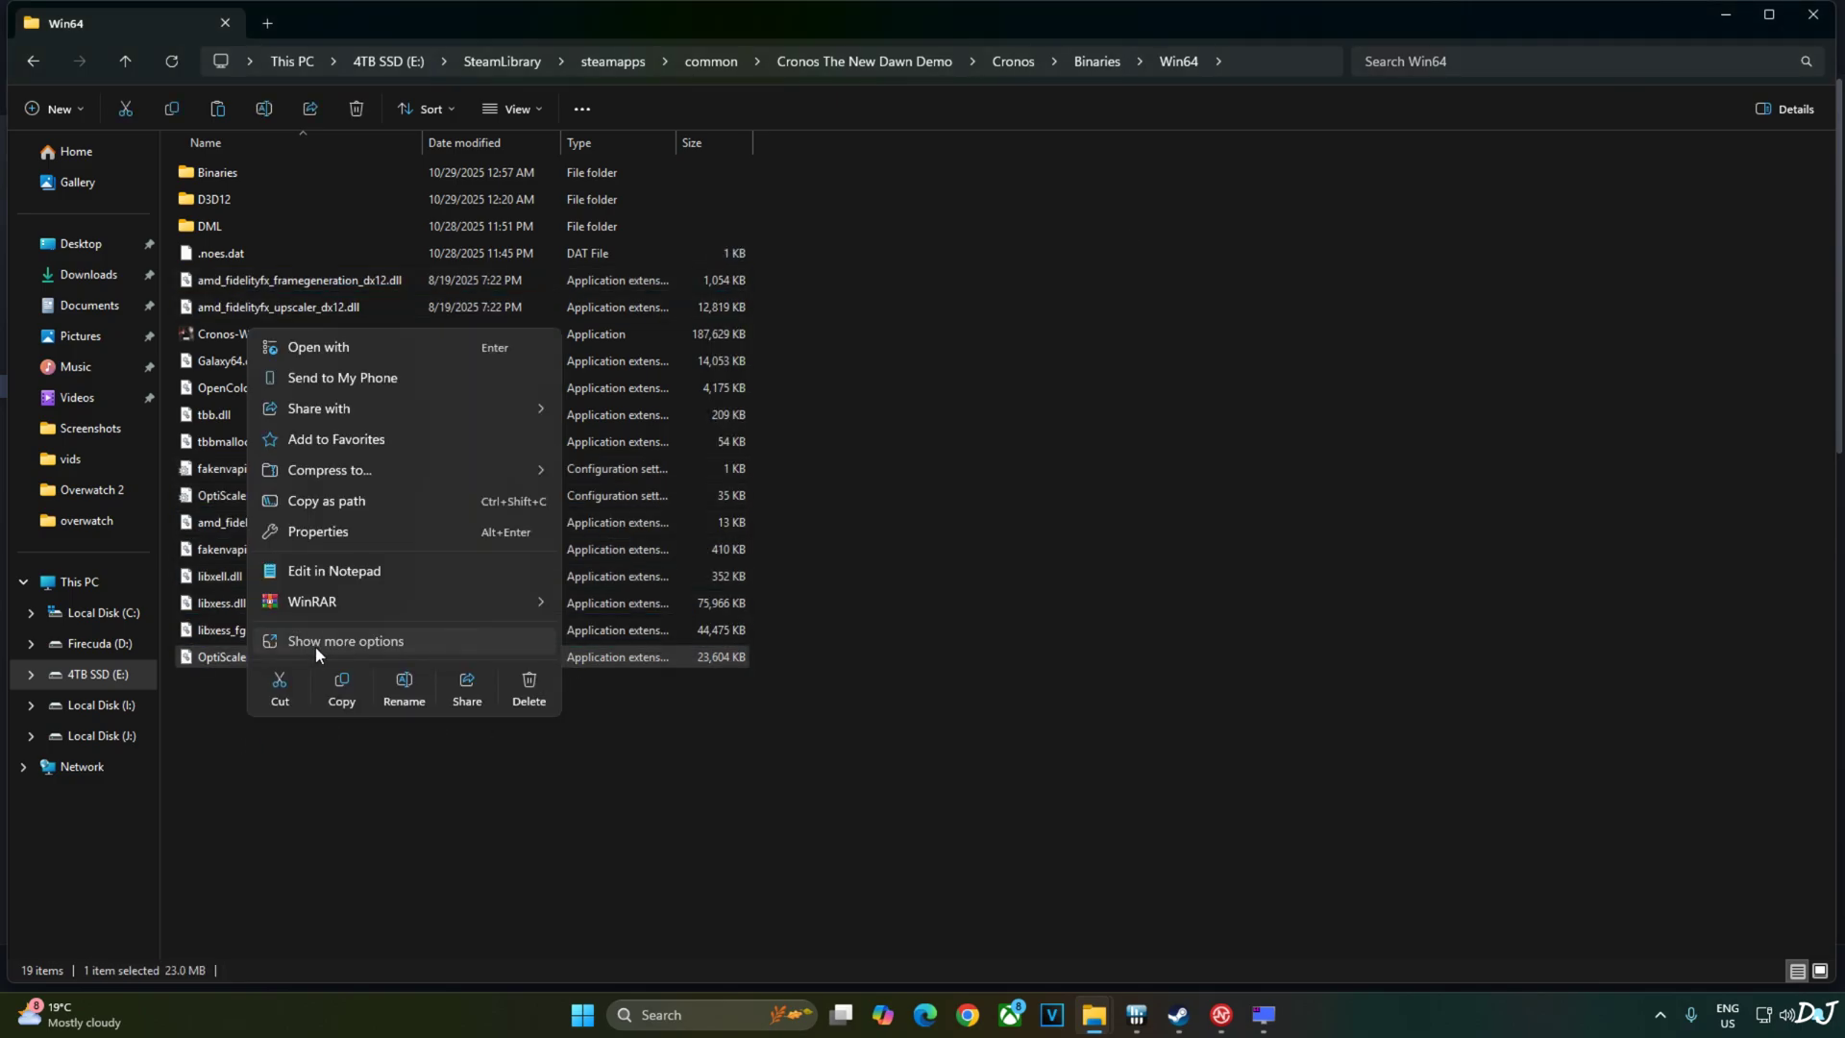
{"action": "left_click", "coordinate": [315, 647]}
{"action": "left_click", "coordinate": [314, 613]}
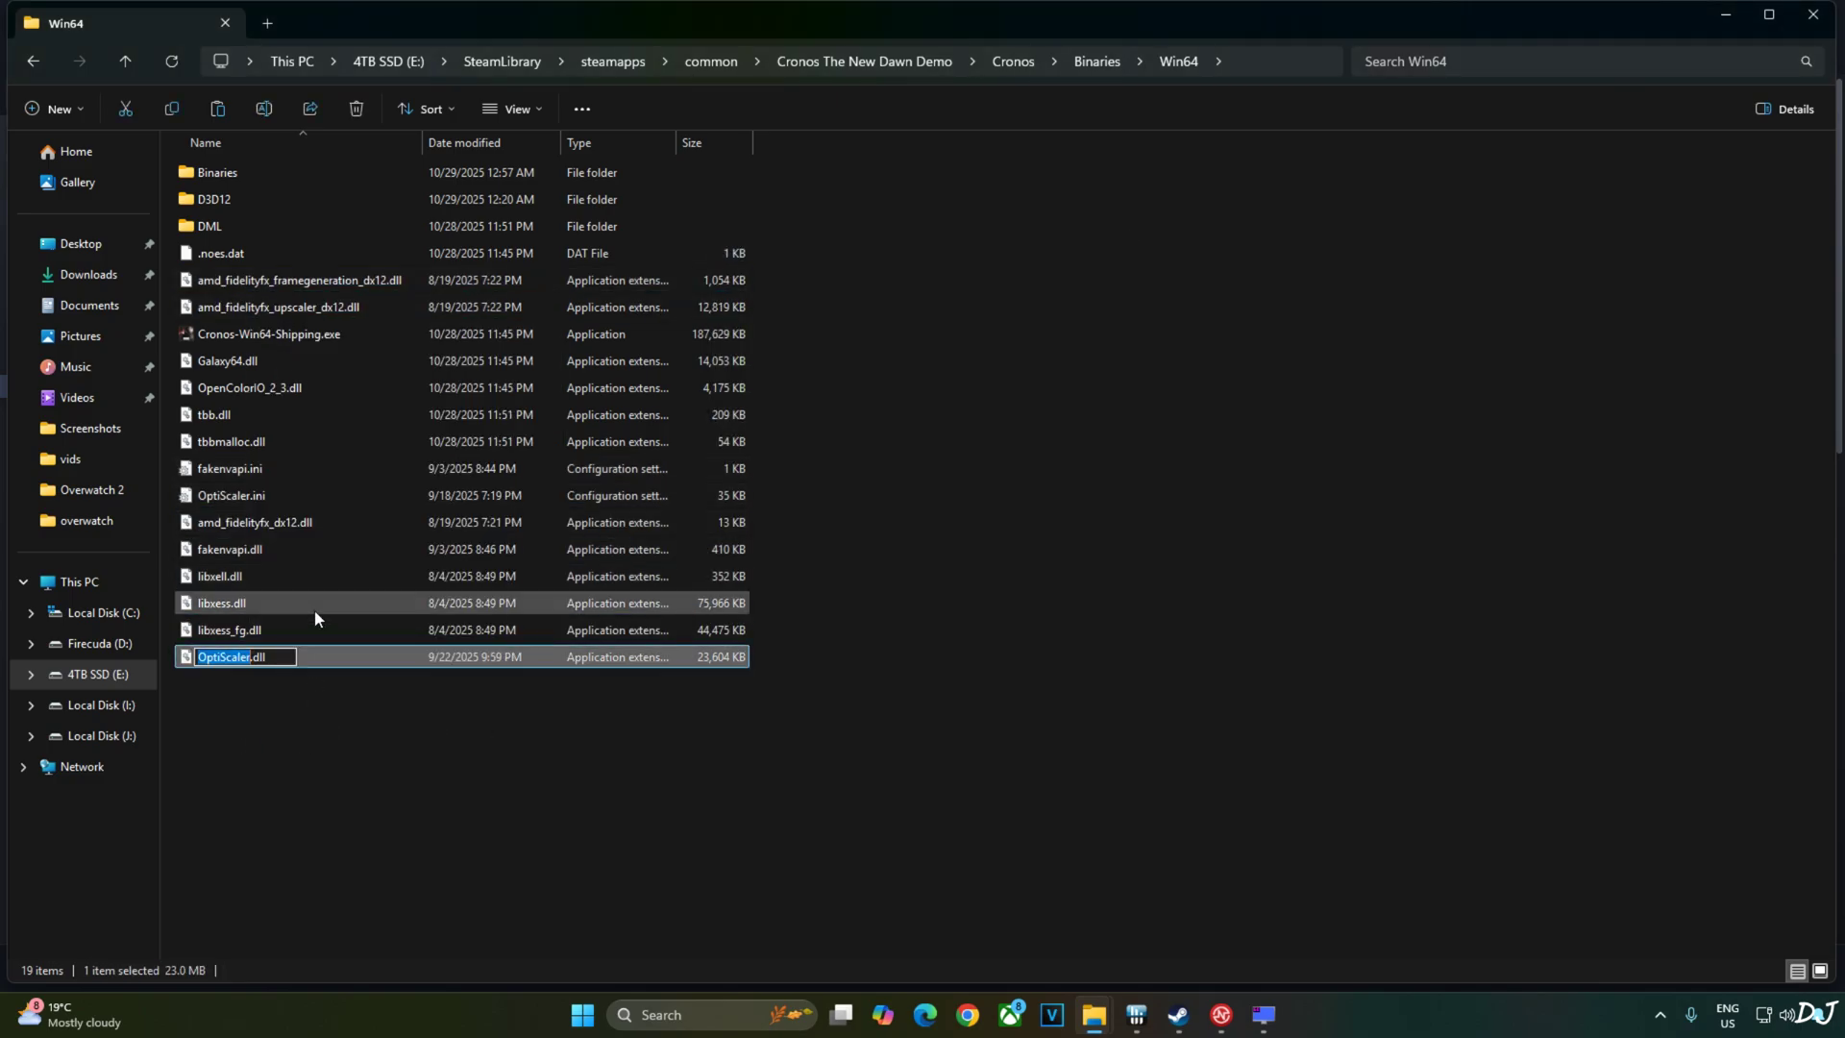
{"action": "type", "text": "dxgi"}
{"action": "key", "text": "Return"}
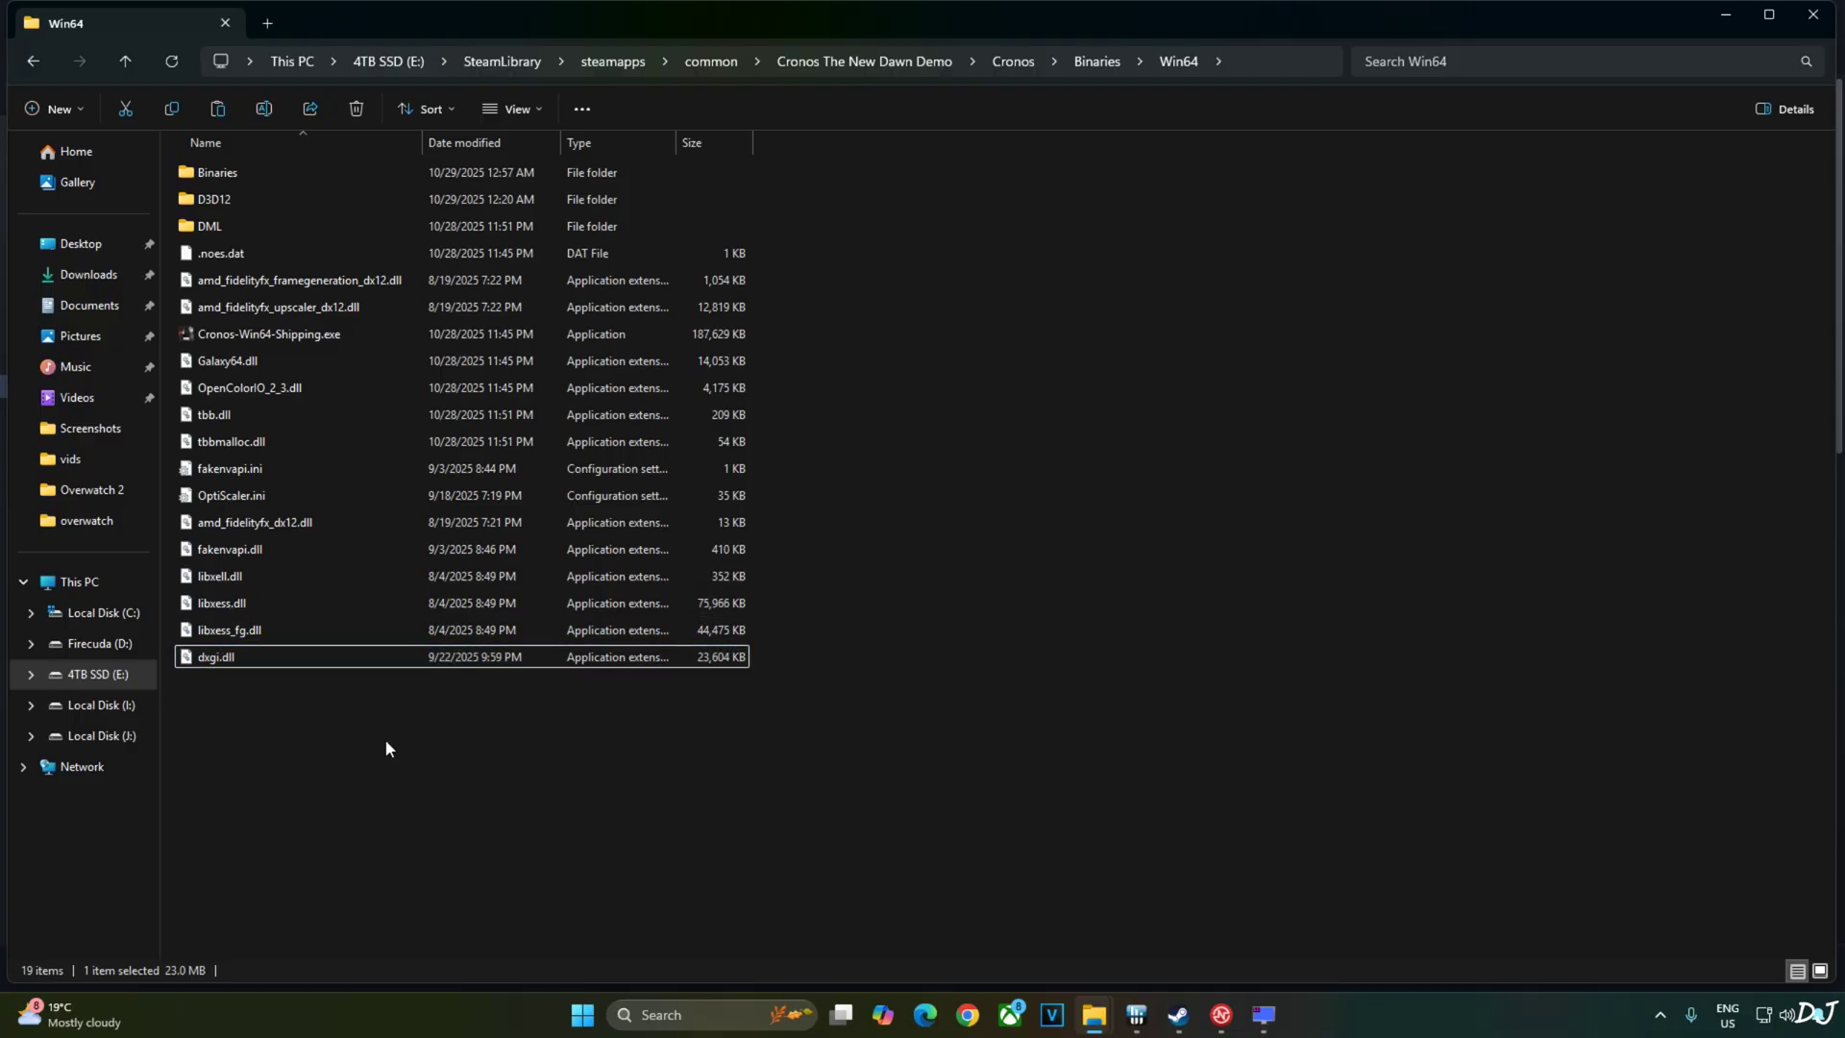
Step: Open the CronosTheNewDawn Ultra Plus v0.2.8 archive from Downloads\cronos\vram and copy the Binaries folder inside its Cronos folder
{"action": "left_click", "coordinate": [267, 23]}
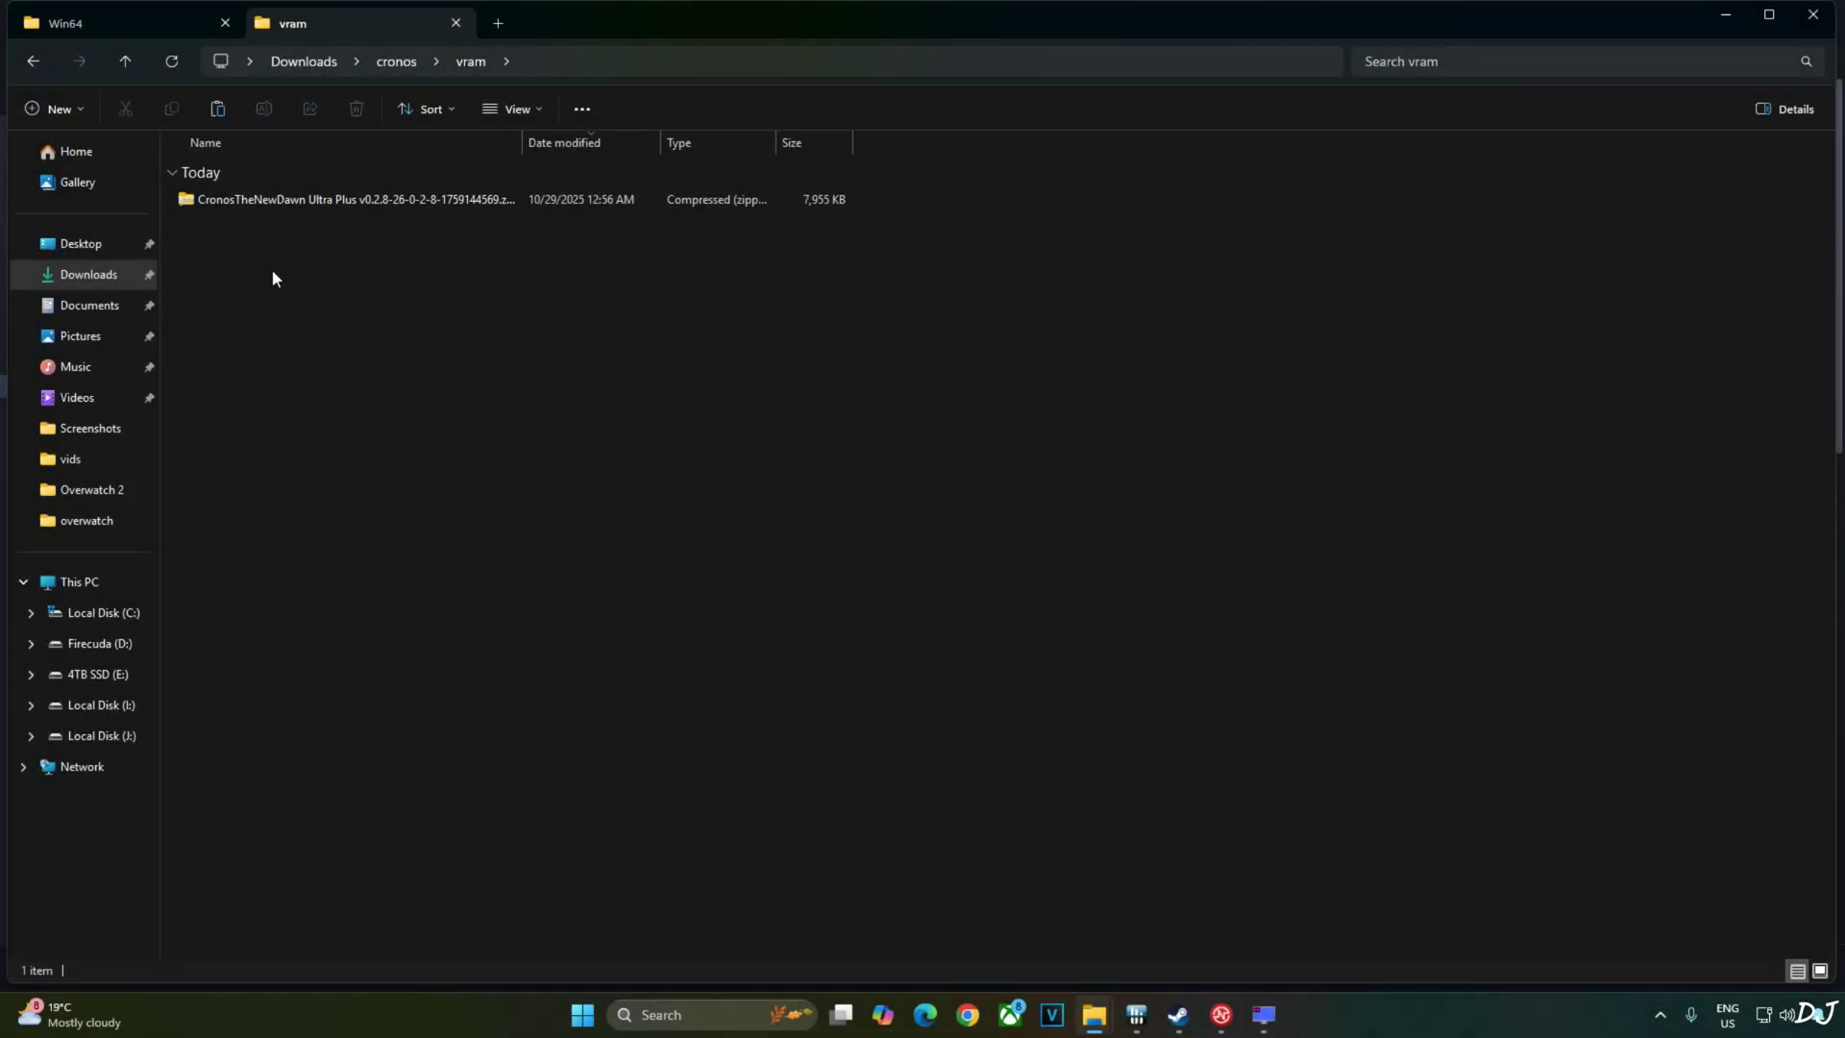
{"action": "double_click", "coordinate": [339, 202]}
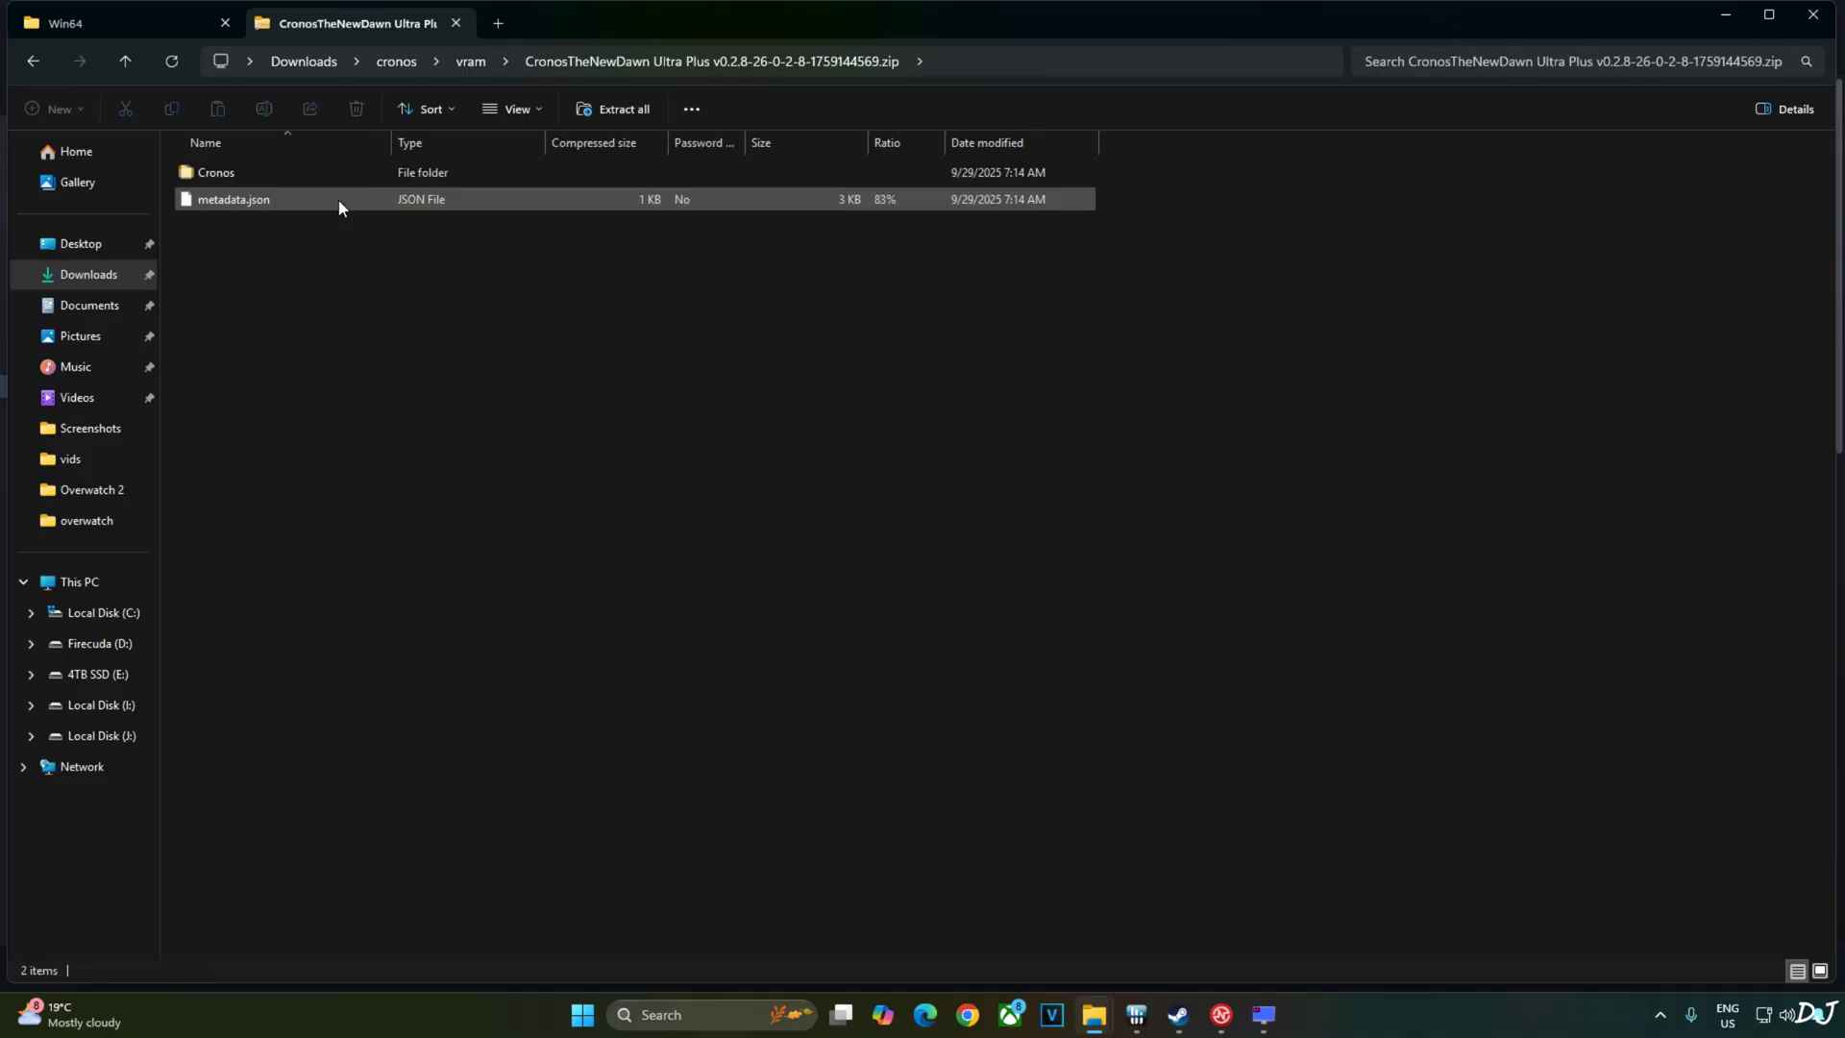
{"action": "double_click", "coordinate": [215, 175]}
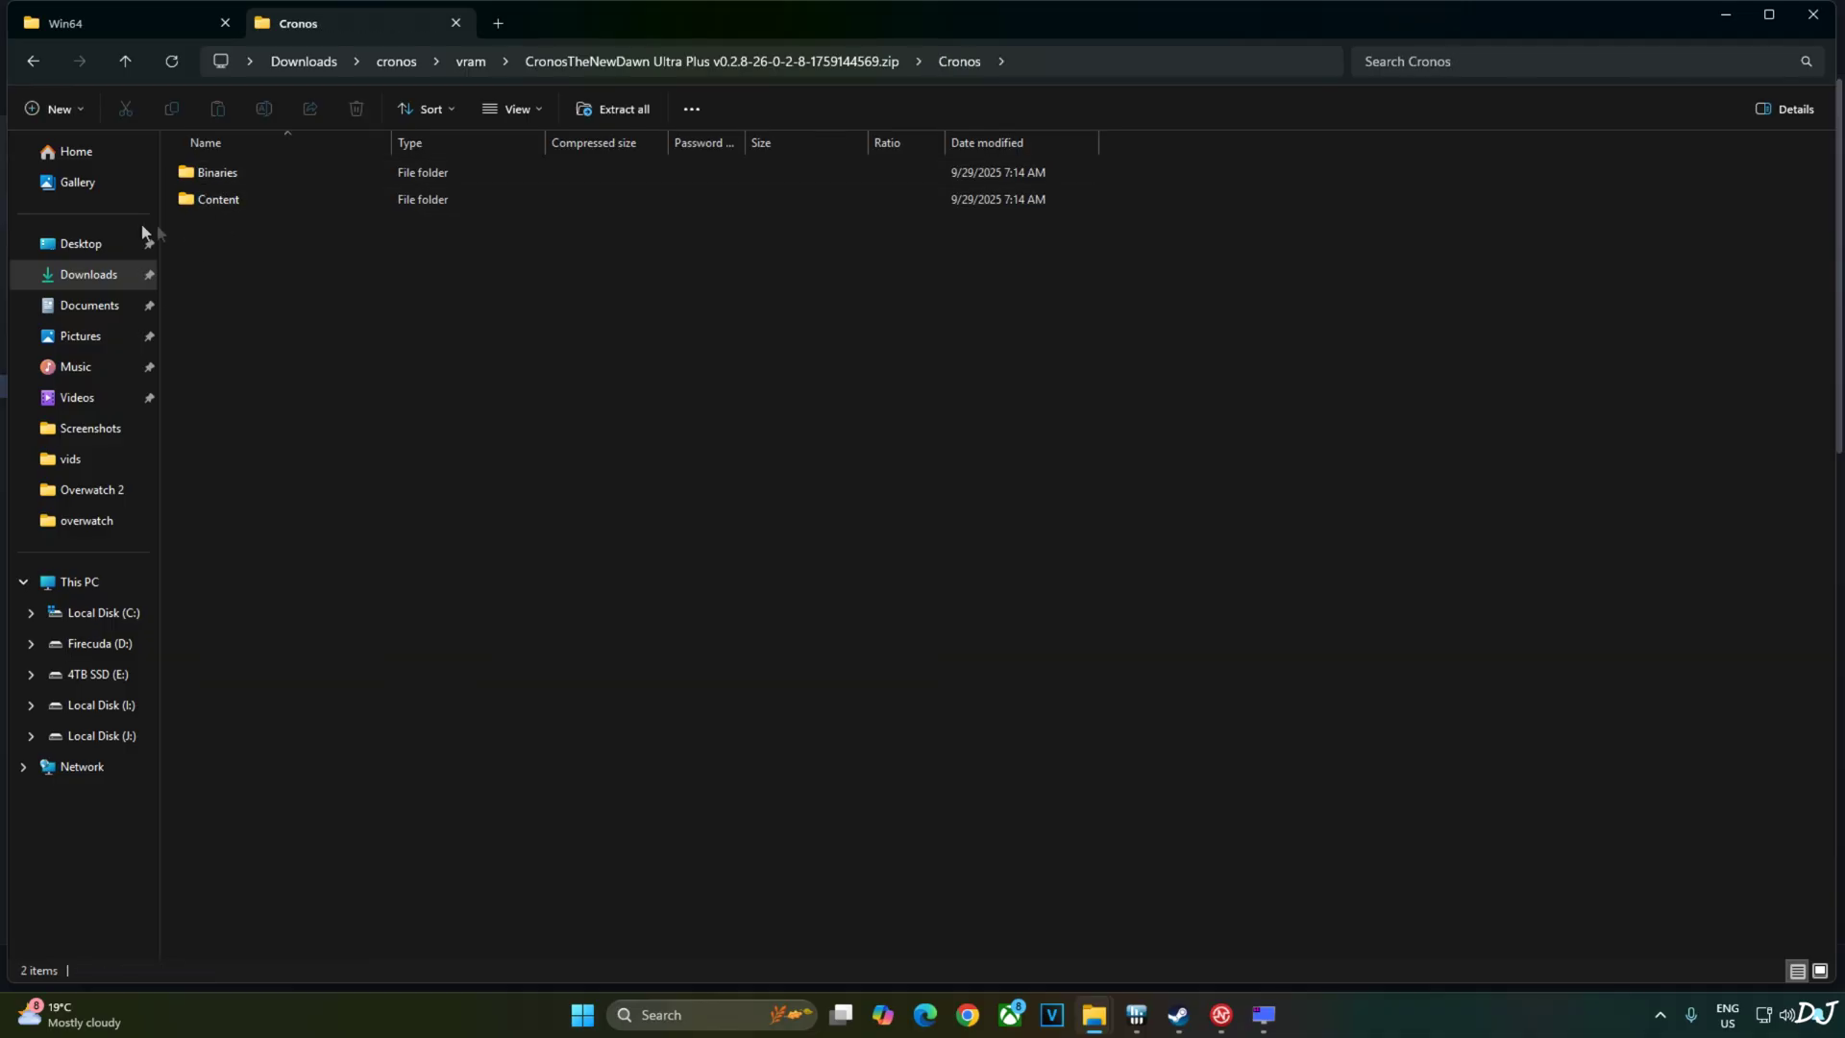
{"action": "left_click", "coordinate": [213, 180]}
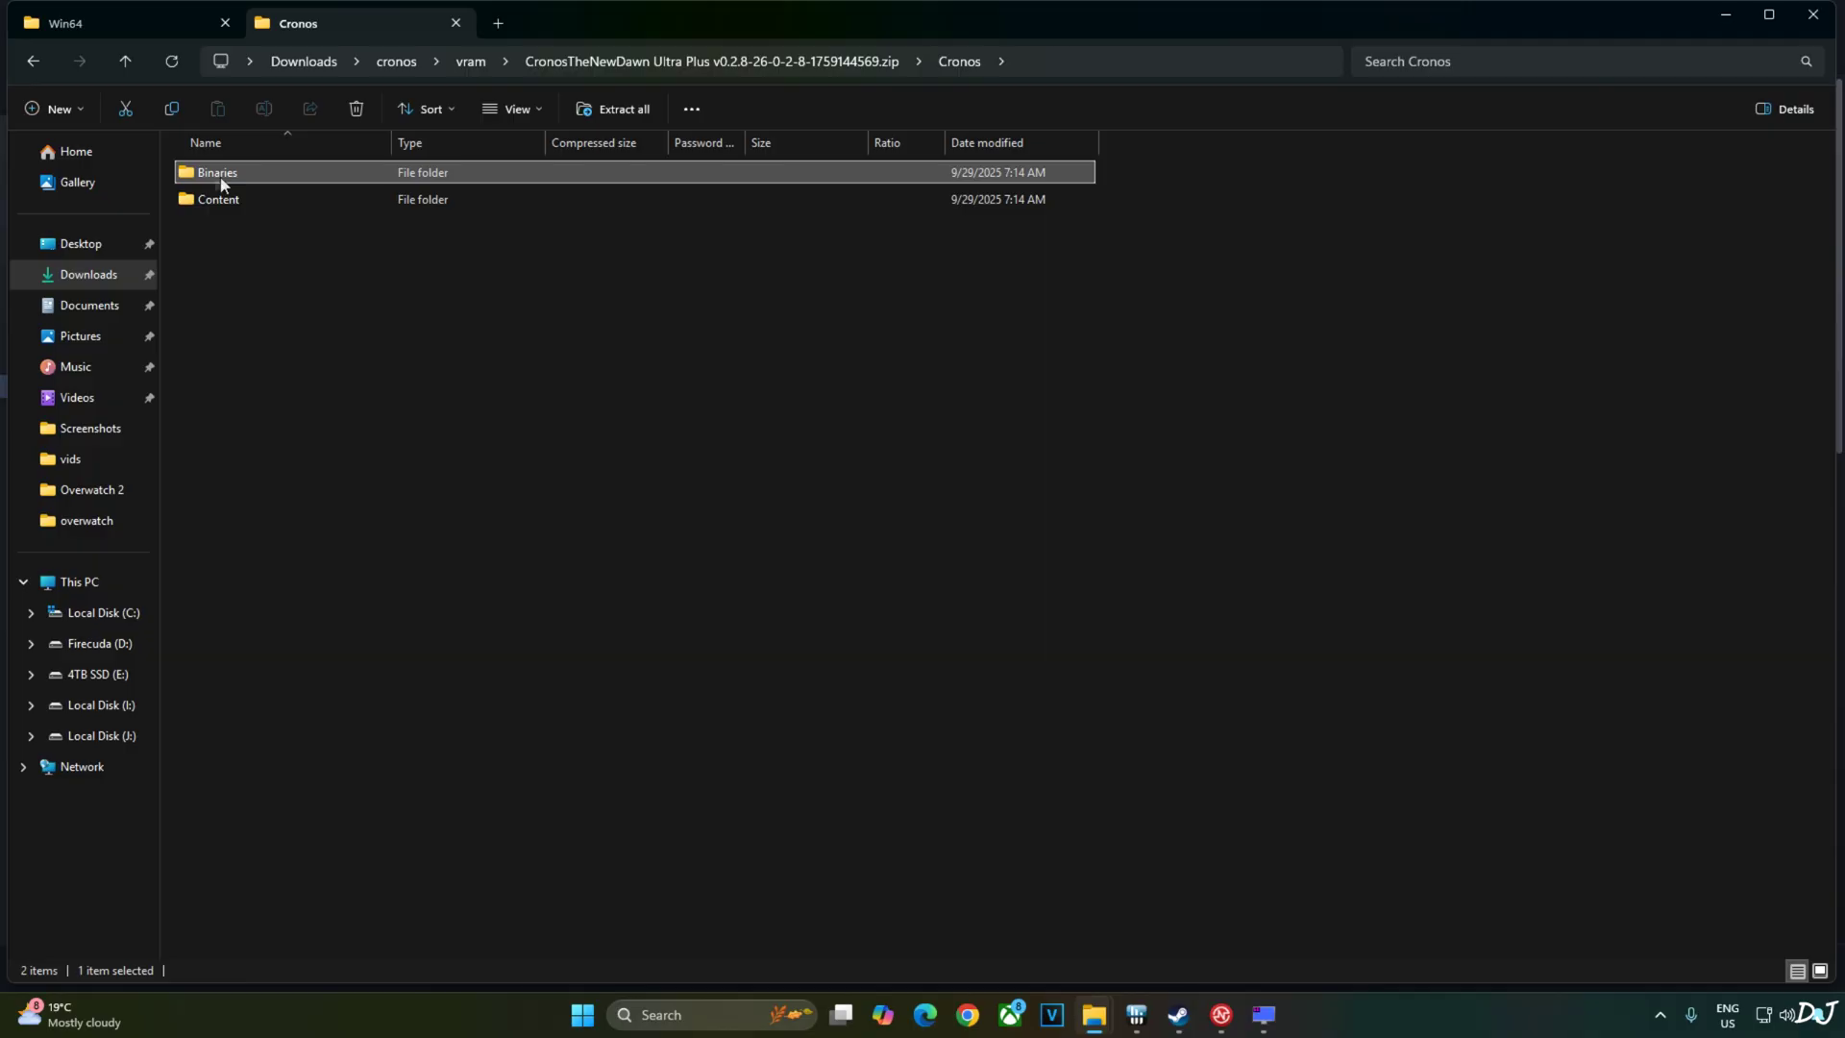
{"action": "right_click", "coordinate": [199, 174]}
{"action": "left_click", "coordinate": [246, 273]}
Step: Look inside the archive's Content\Paks\~mods folder
{"action": "double_click", "coordinate": [239, 201]}
{"action": "double_click", "coordinate": [226, 171]}
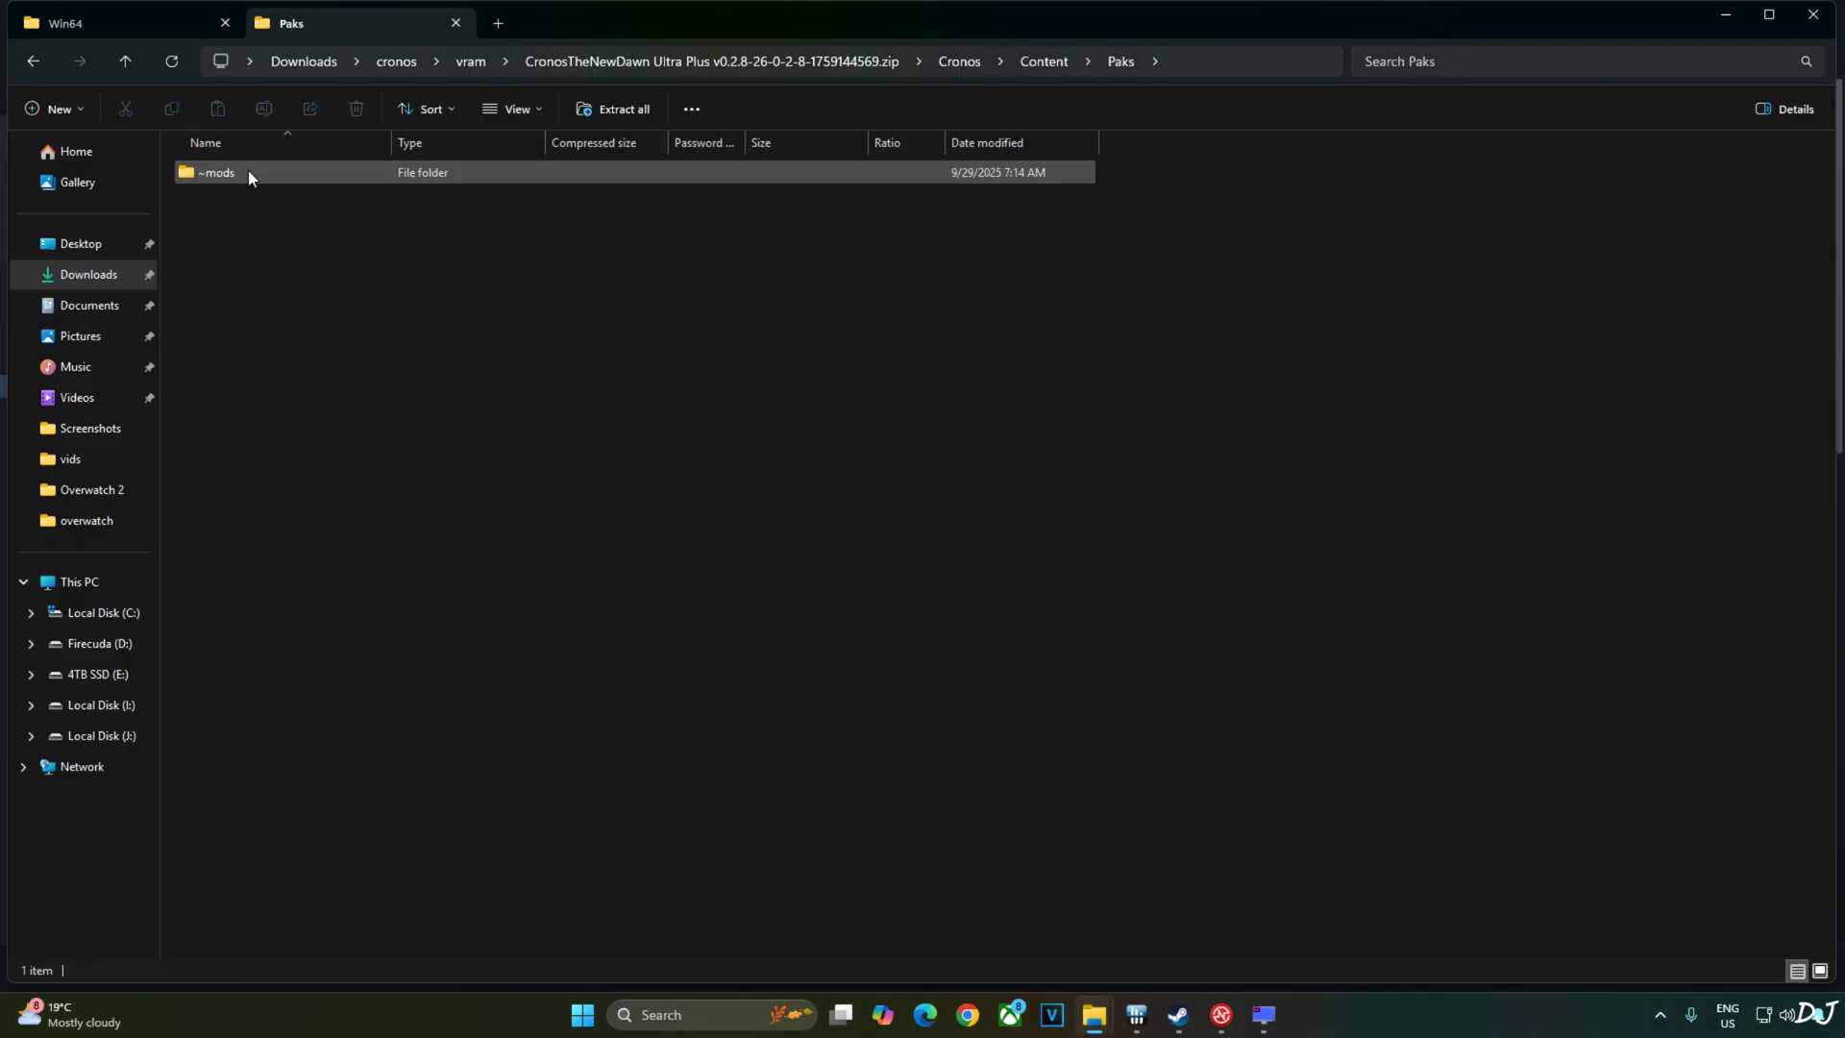
{"action": "double_click", "coordinate": [248, 170]}
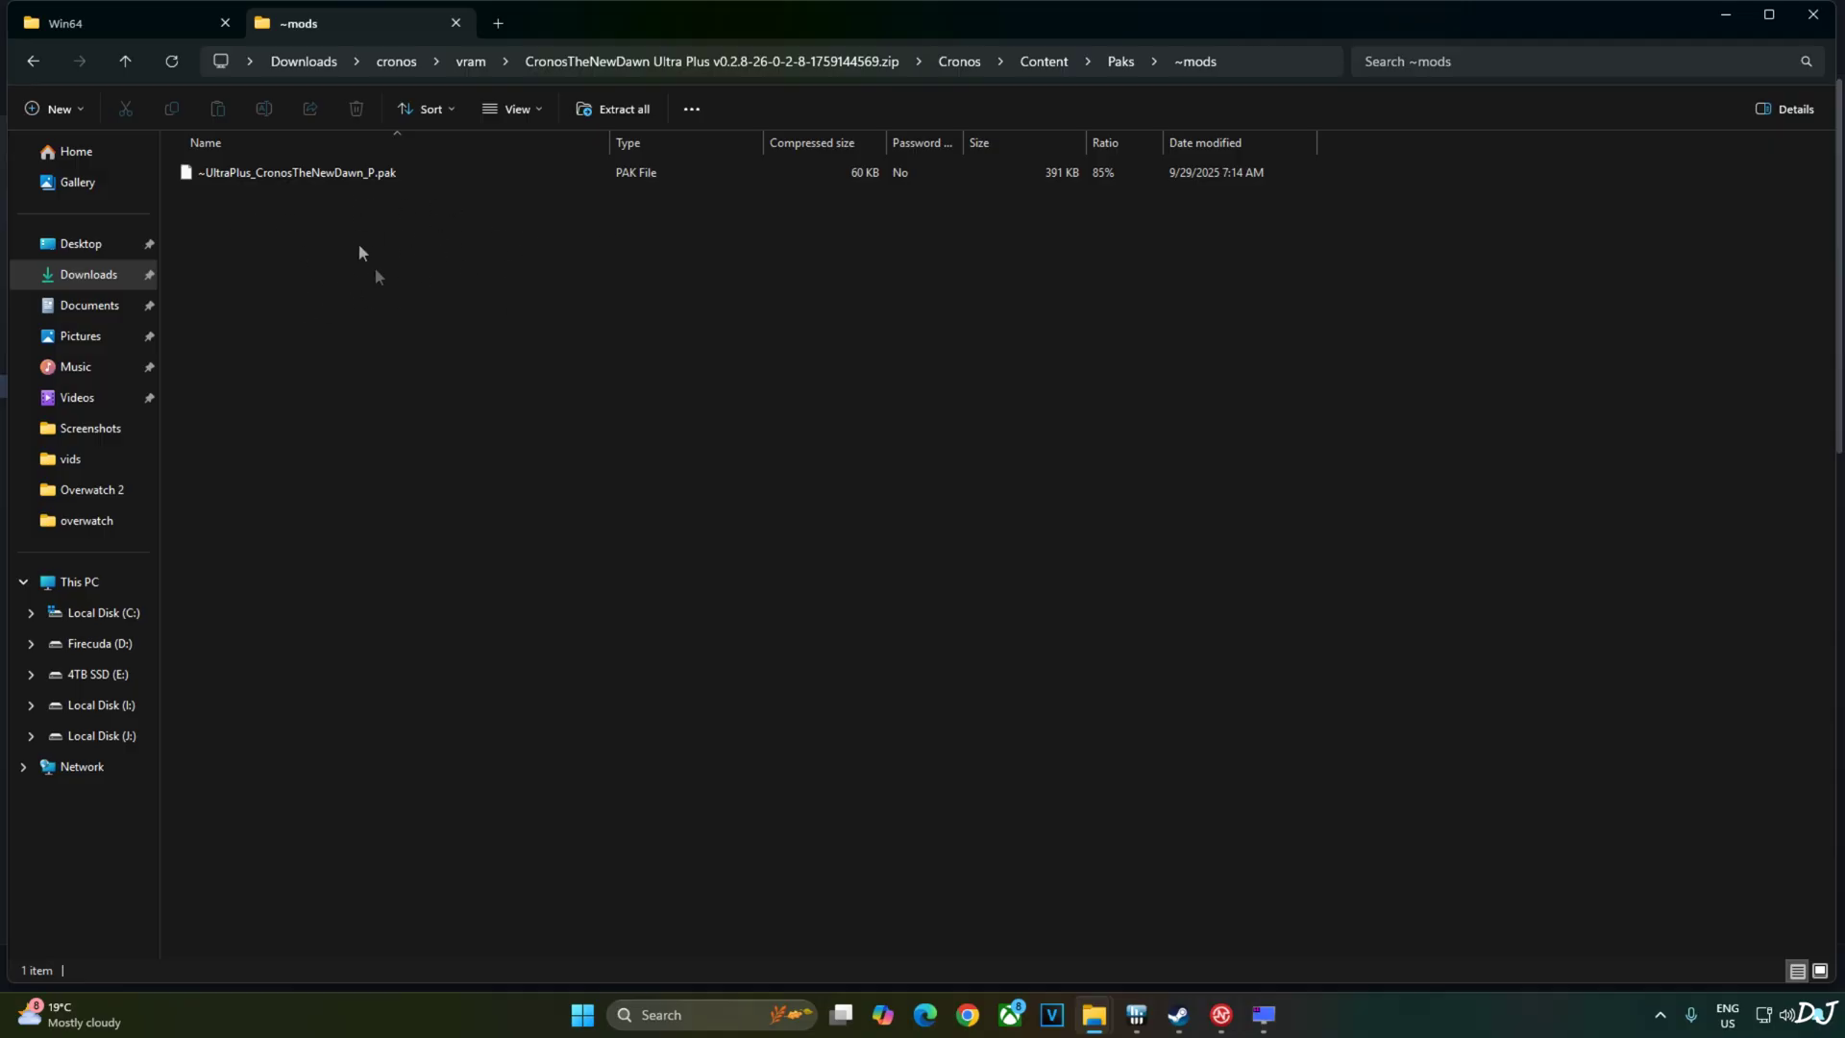
Step: Browse the Cronos demo's local files from Steam, paste the mod's Binaries folder into the game's Cronos folder and open it
{"action": "left_click", "coordinate": [1178, 1015]}
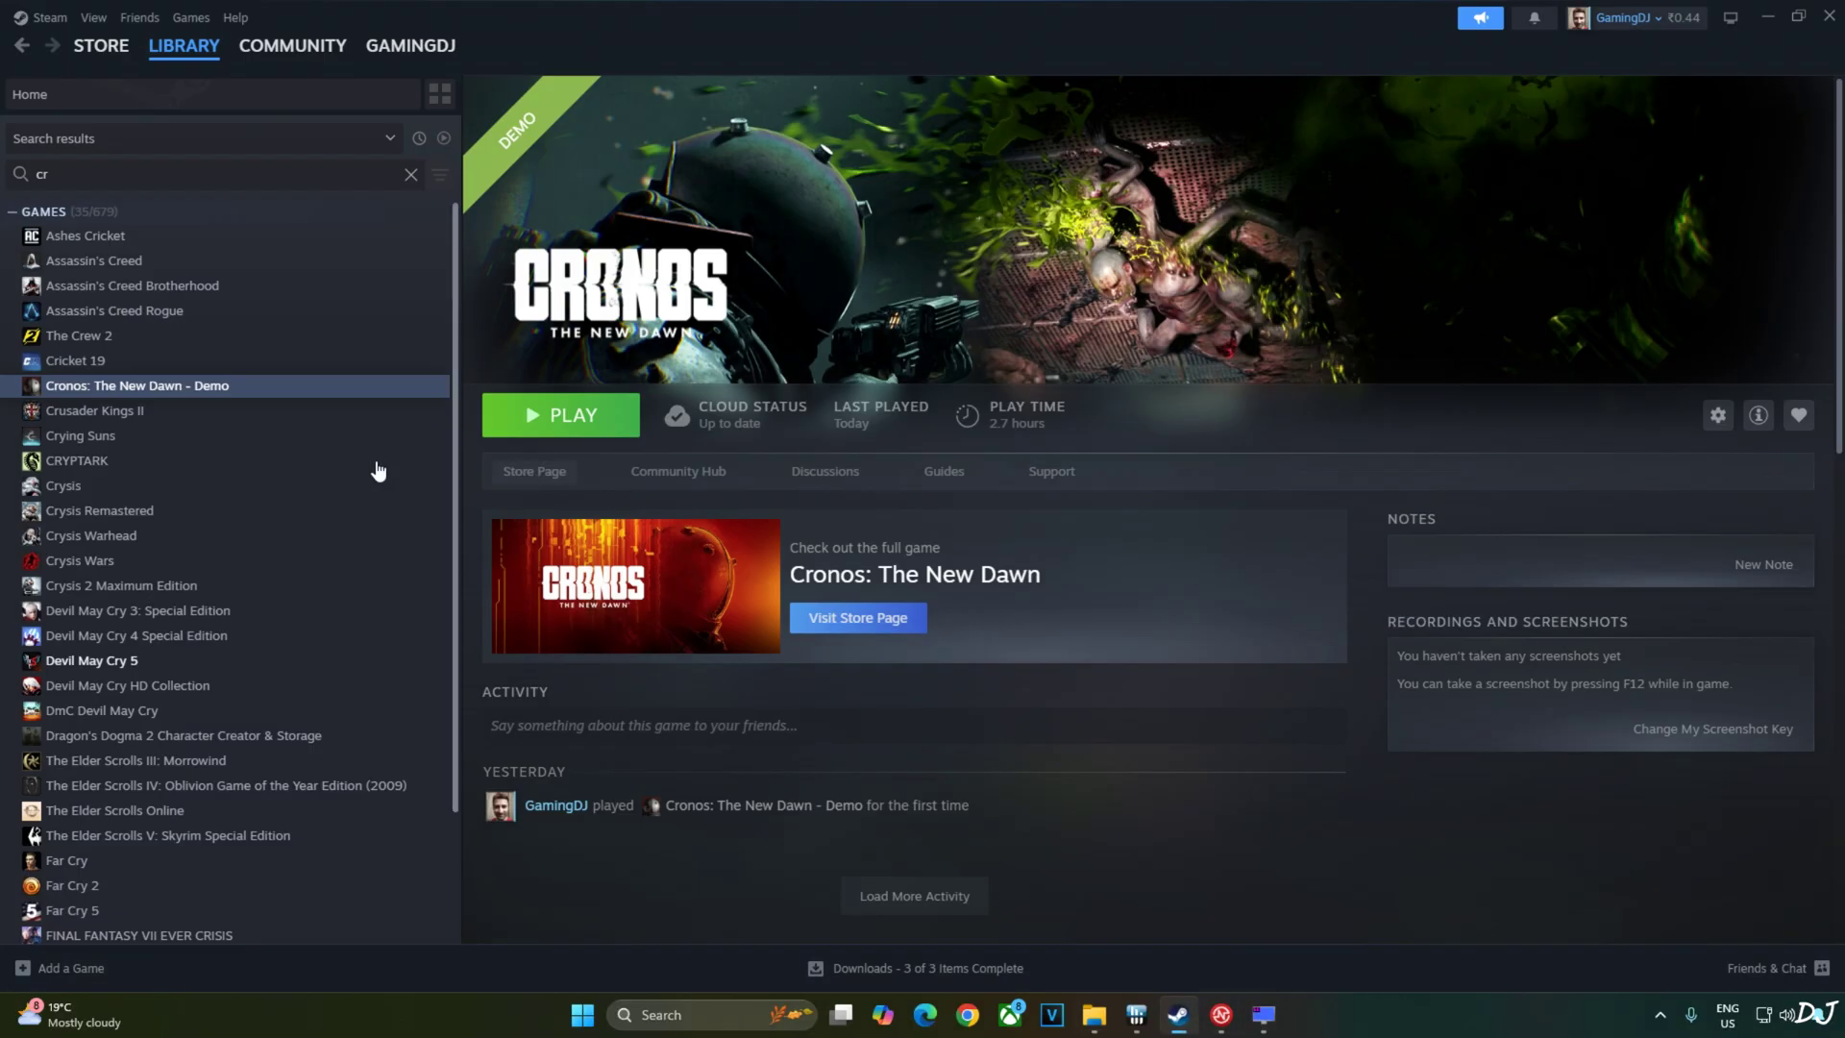
{"action": "right_click", "coordinate": [216, 387]}
{"action": "mouse_move", "coordinate": [272, 500]}
{"action": "left_click", "coordinate": [441, 538]}
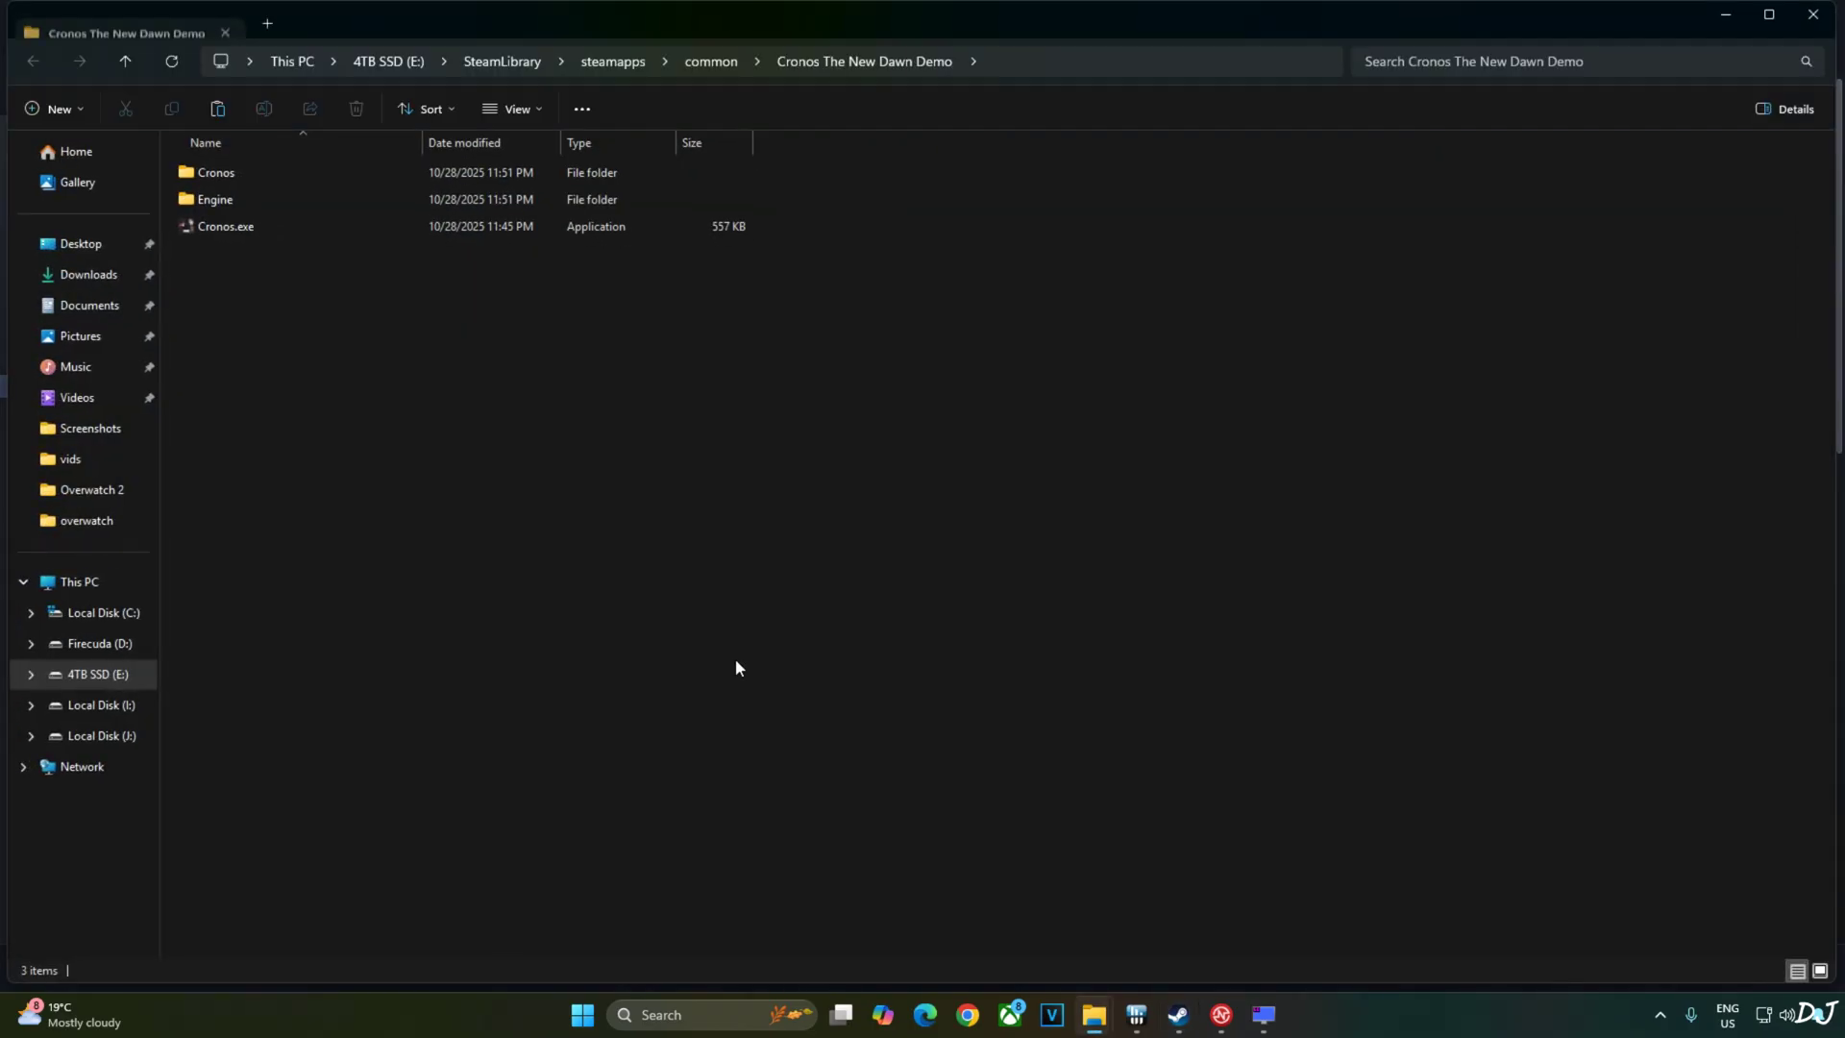
{"action": "double_click", "coordinate": [231, 173]}
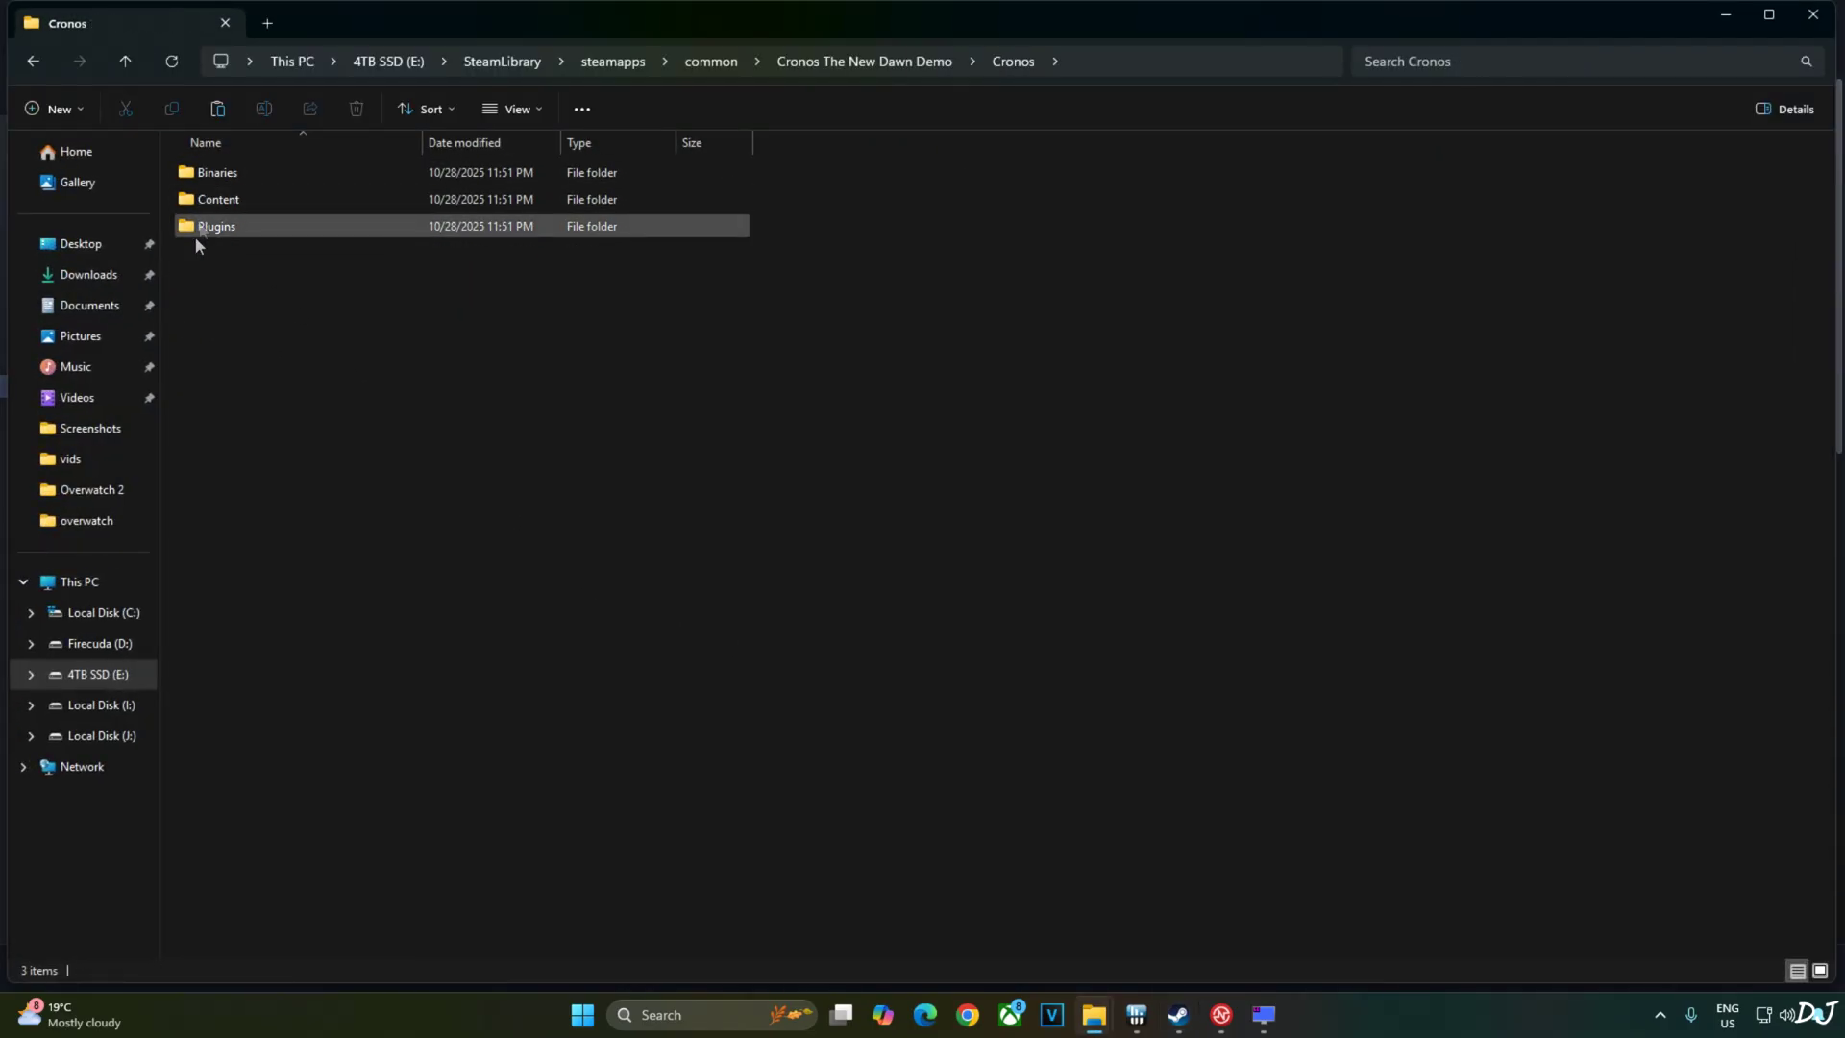
{"action": "right_click", "coordinate": [314, 310]}
{"action": "left_click", "coordinate": [342, 338]}
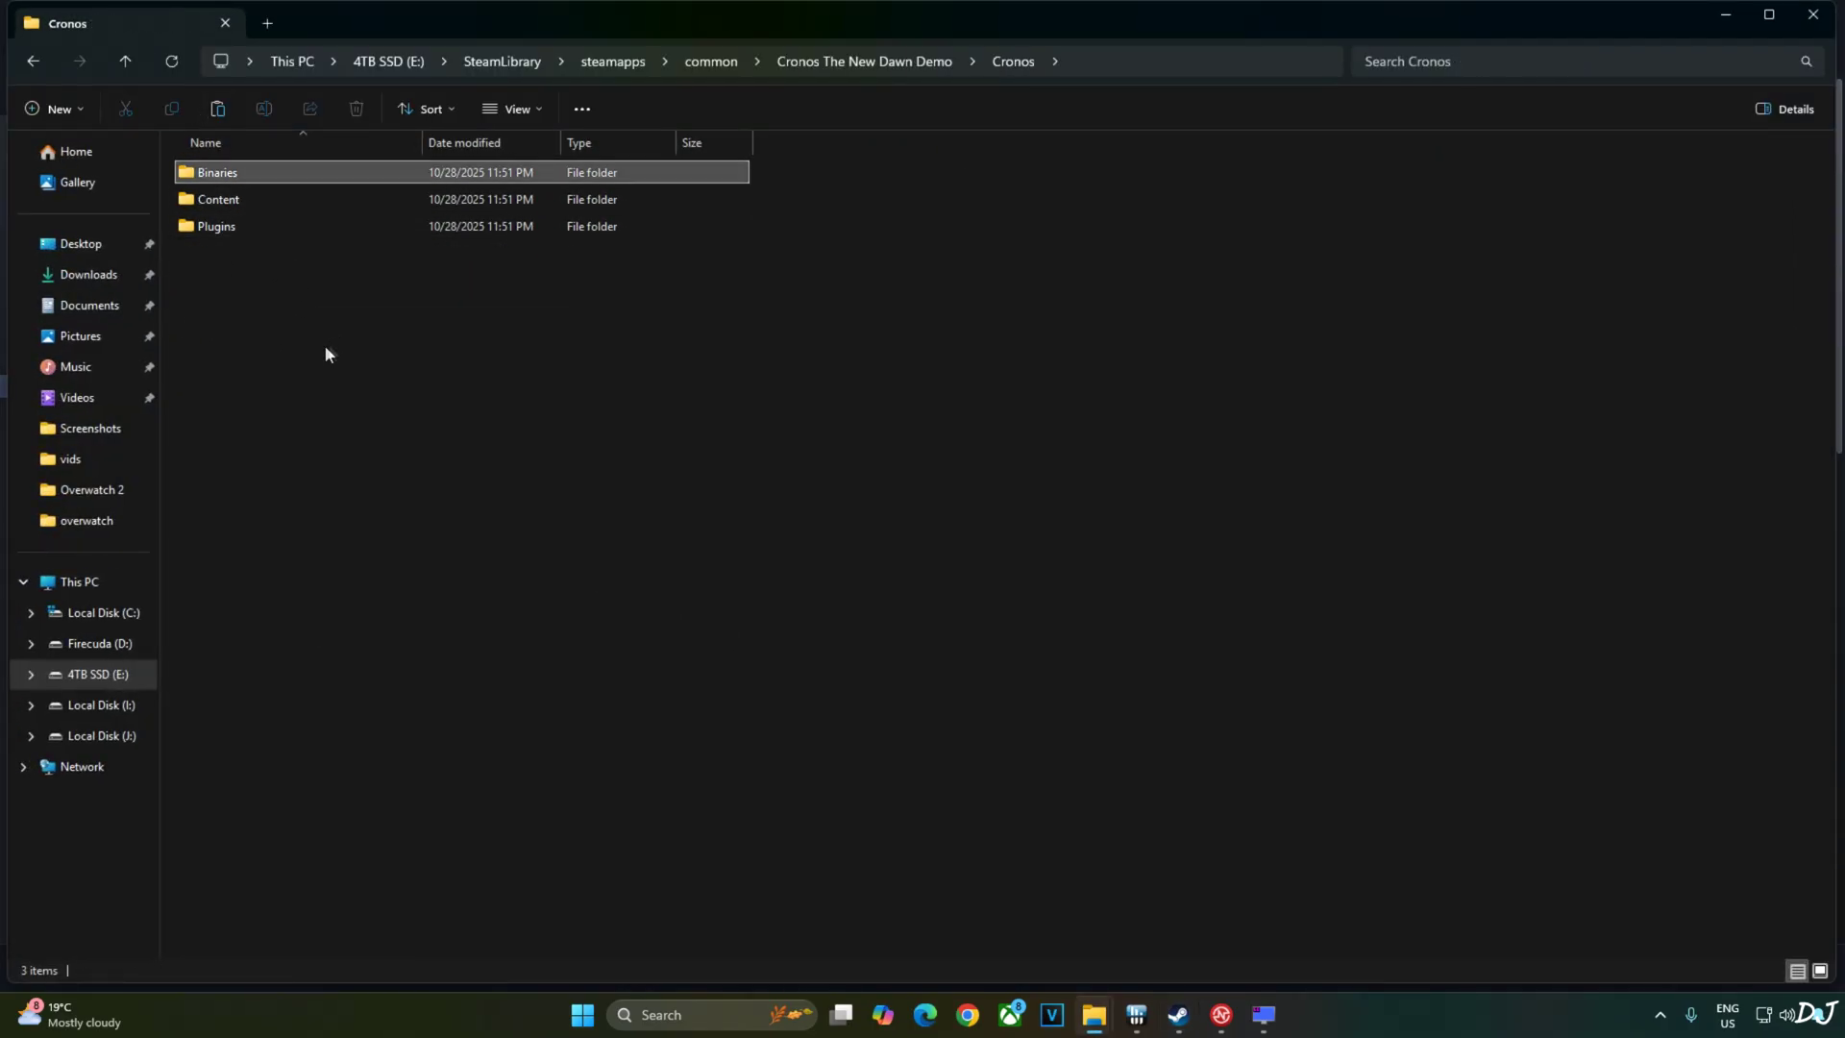
{"action": "double_click", "coordinate": [233, 169]}
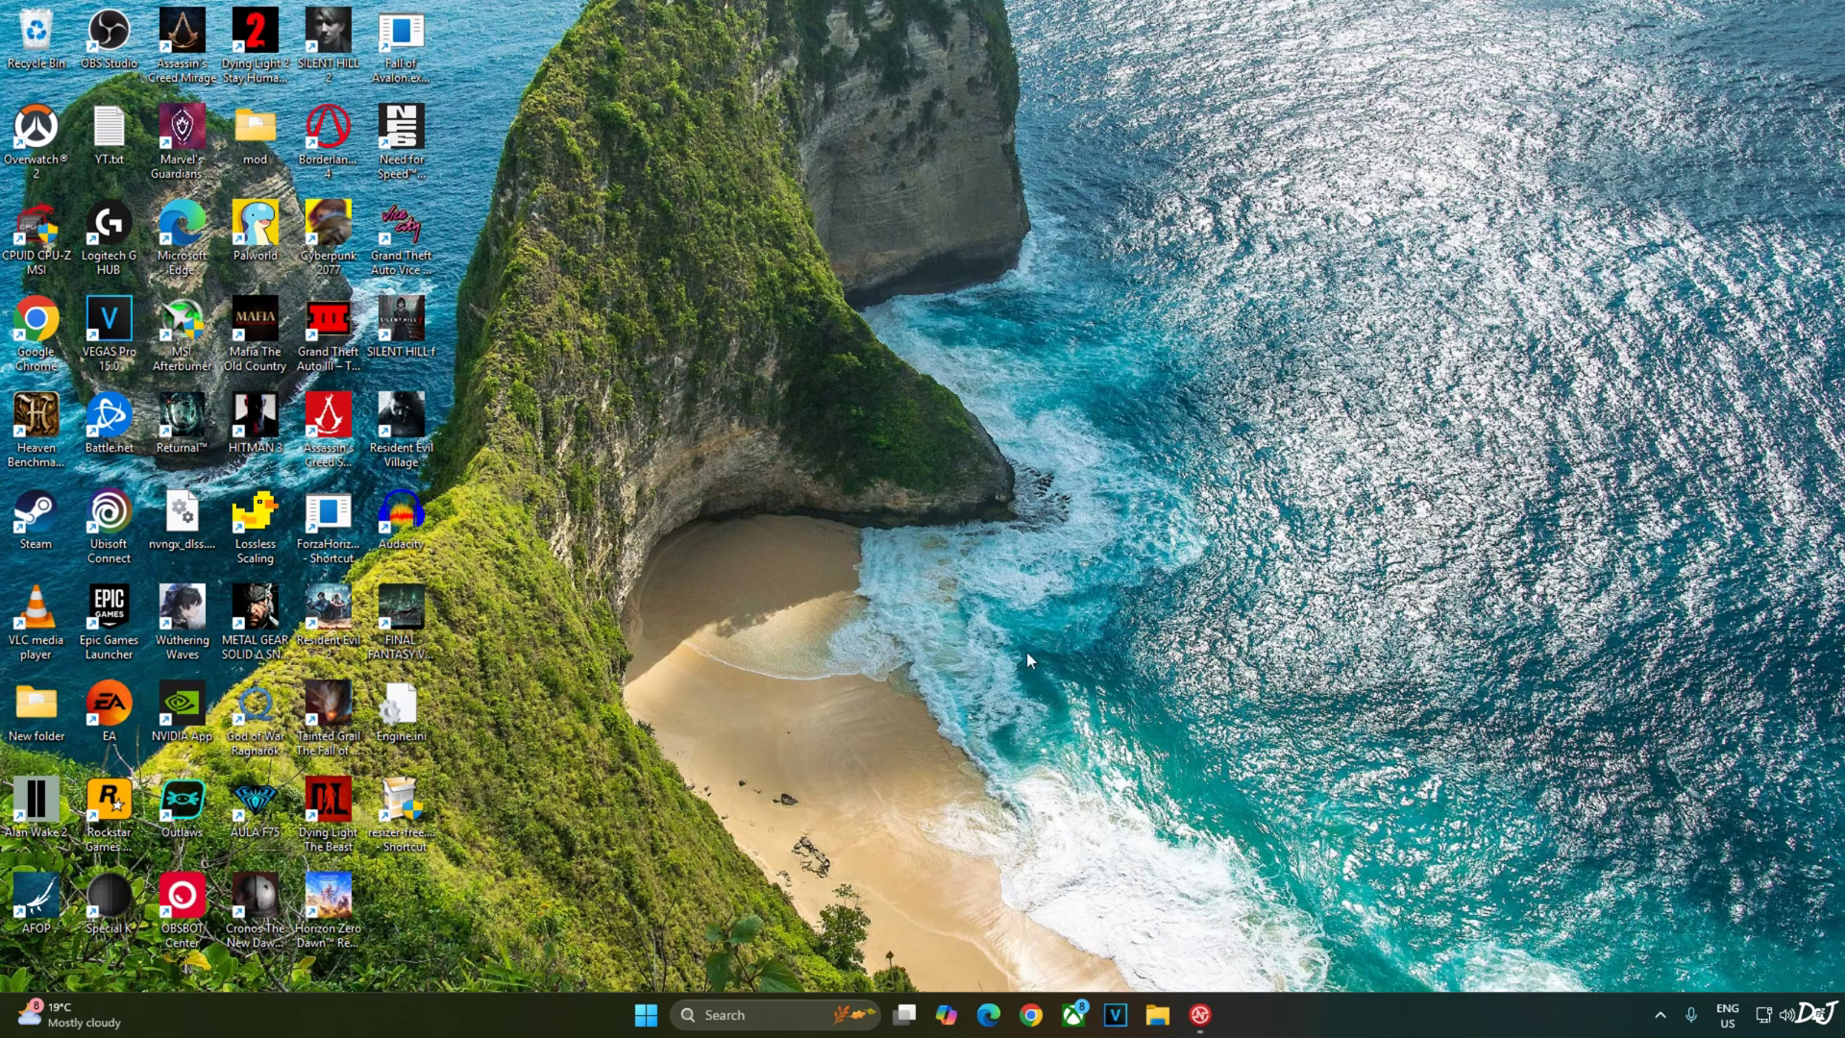
Step: Open the Graphics page of the Windows display settings and expand the advanced graphics settings to check hardware-accelerated GPU scheduling
{"action": "right_click", "coordinate": [890, 824]}
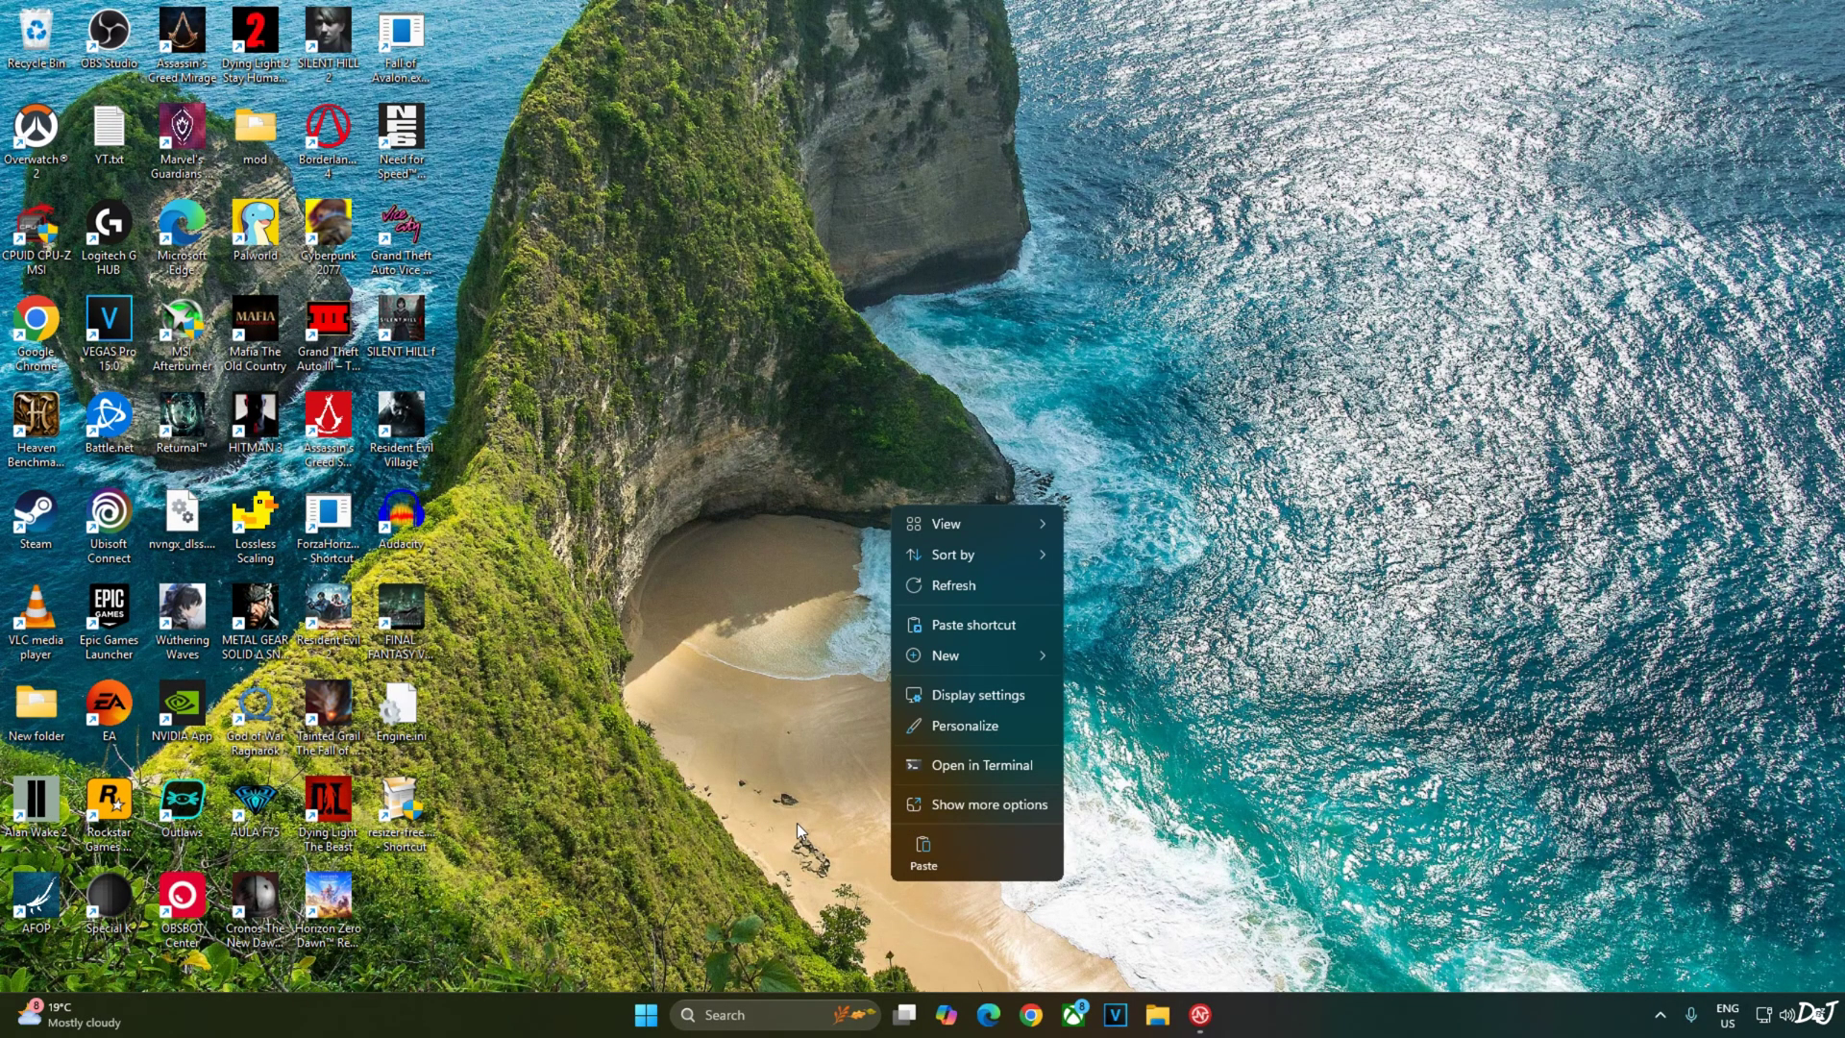
{"action": "left_click", "coordinate": [1020, 696]}
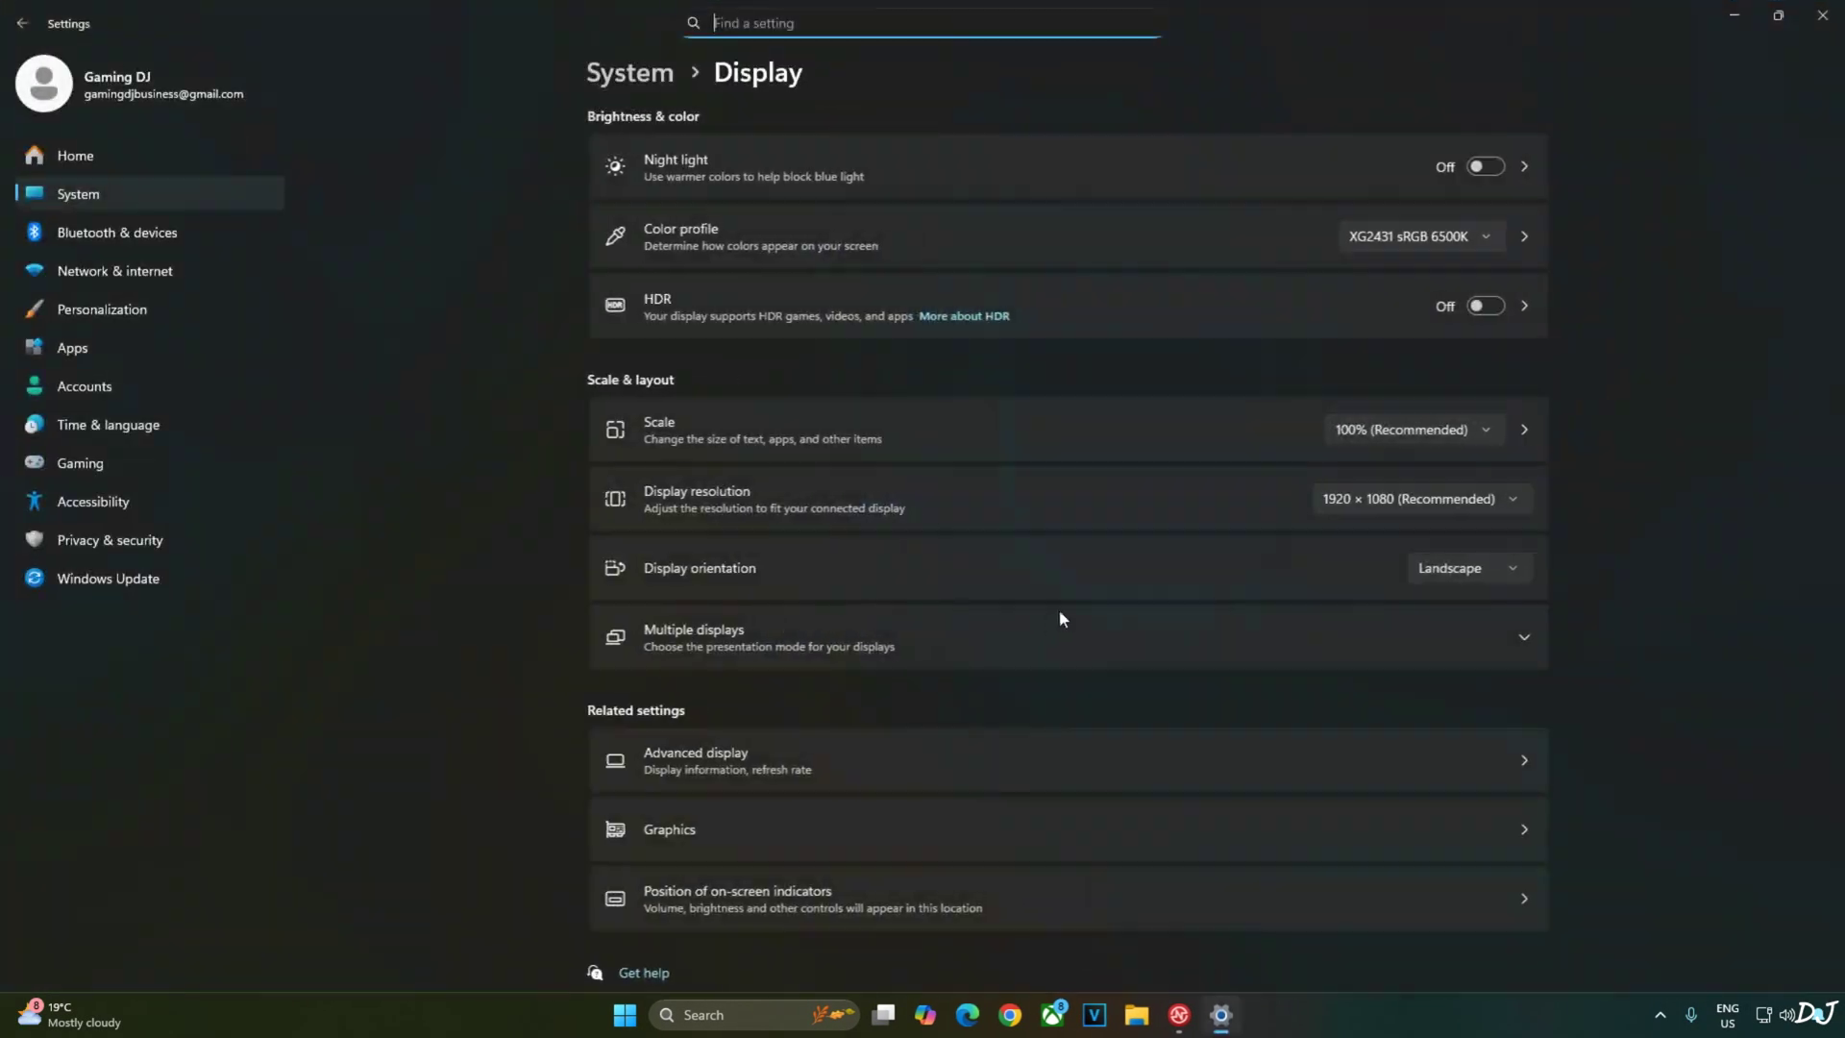
{"action": "left_click", "coordinate": [745, 834]}
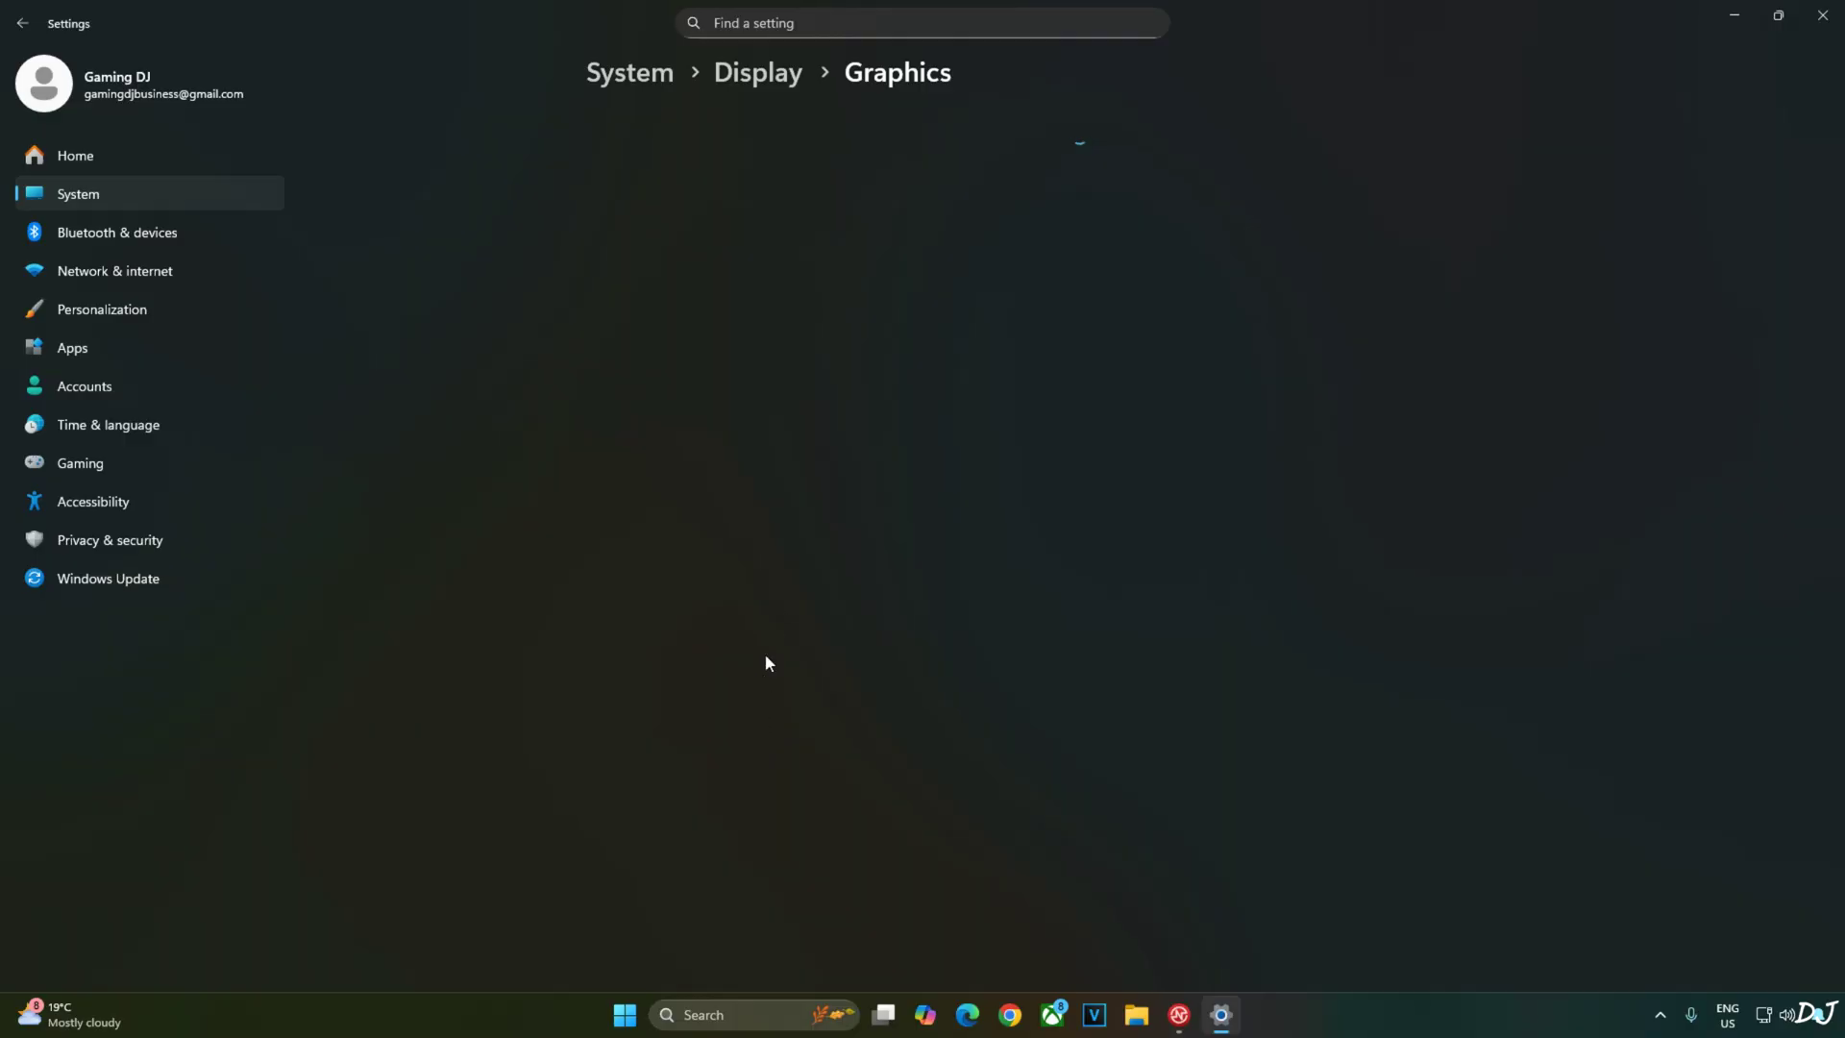
{"action": "left_click", "coordinate": [671, 394]}
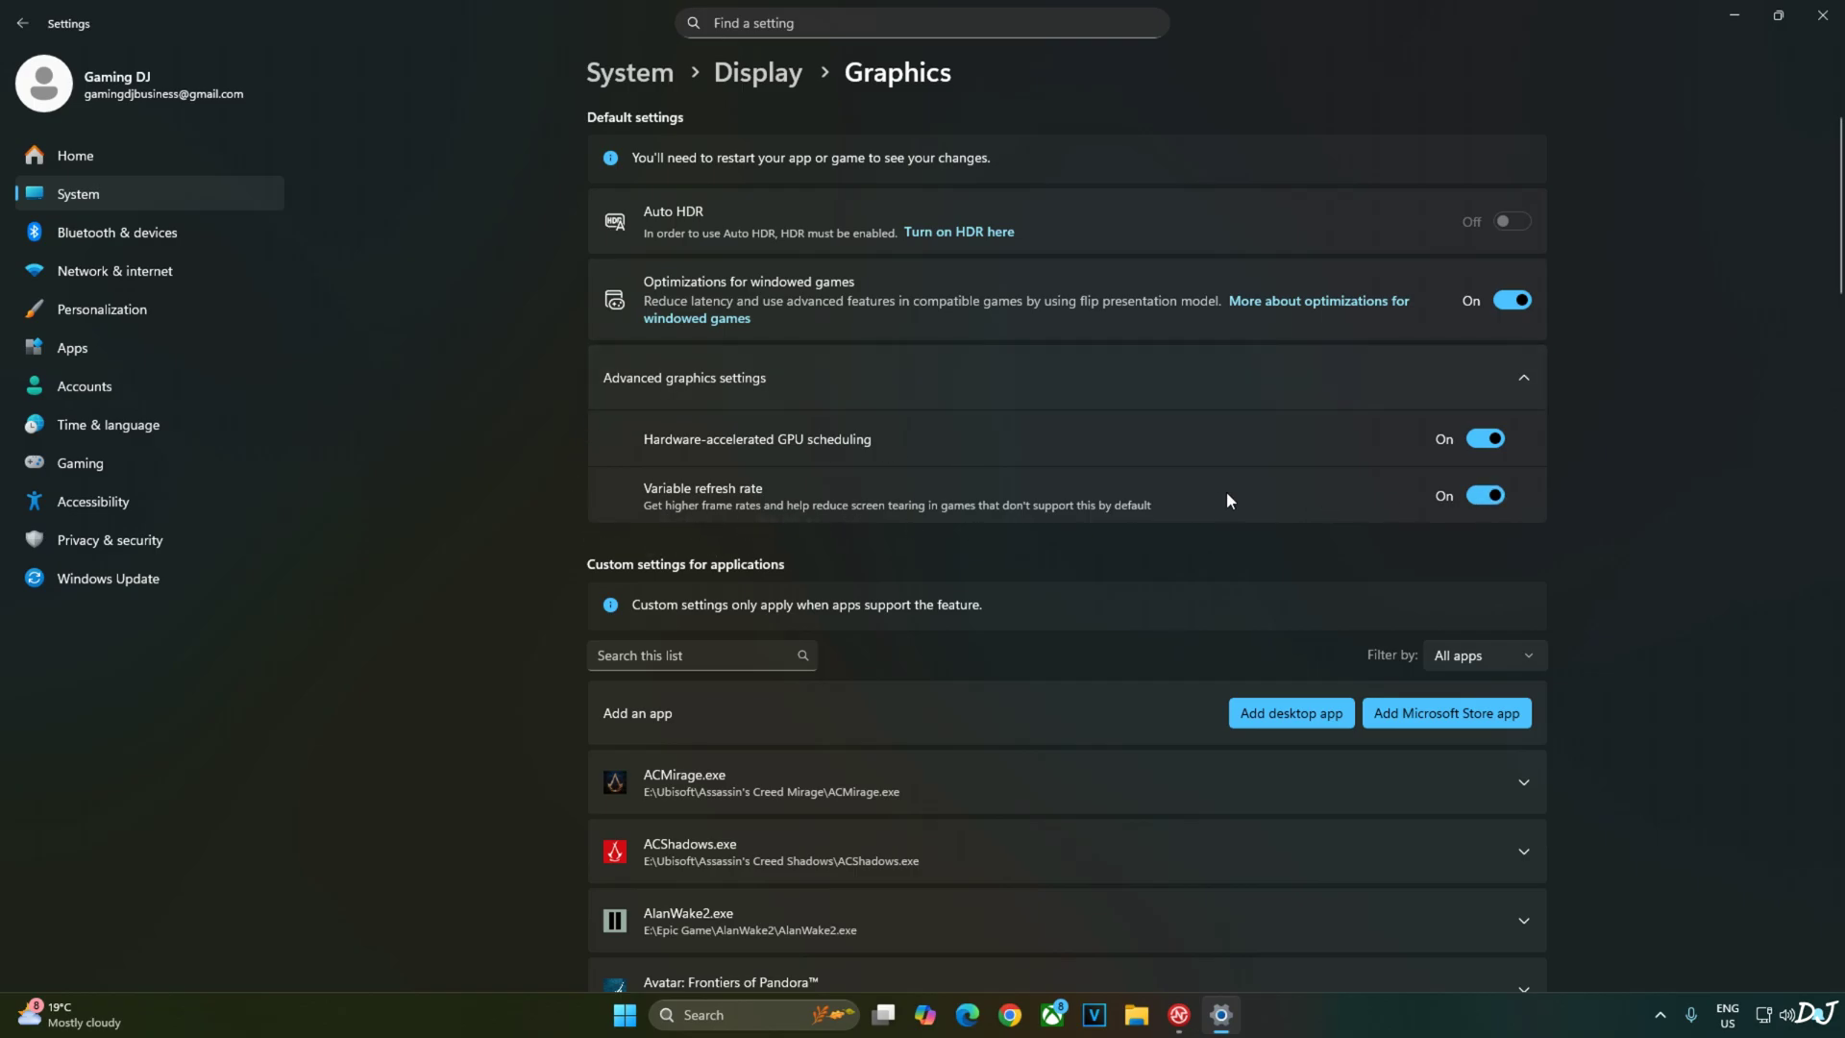
Step: Open the NVIDIA Control Panel and check the Cronos: The New Dawn program settings down to vertical sync, plus the G-SYNC setup and its indicator option
{"action": "key", "text": "super"}
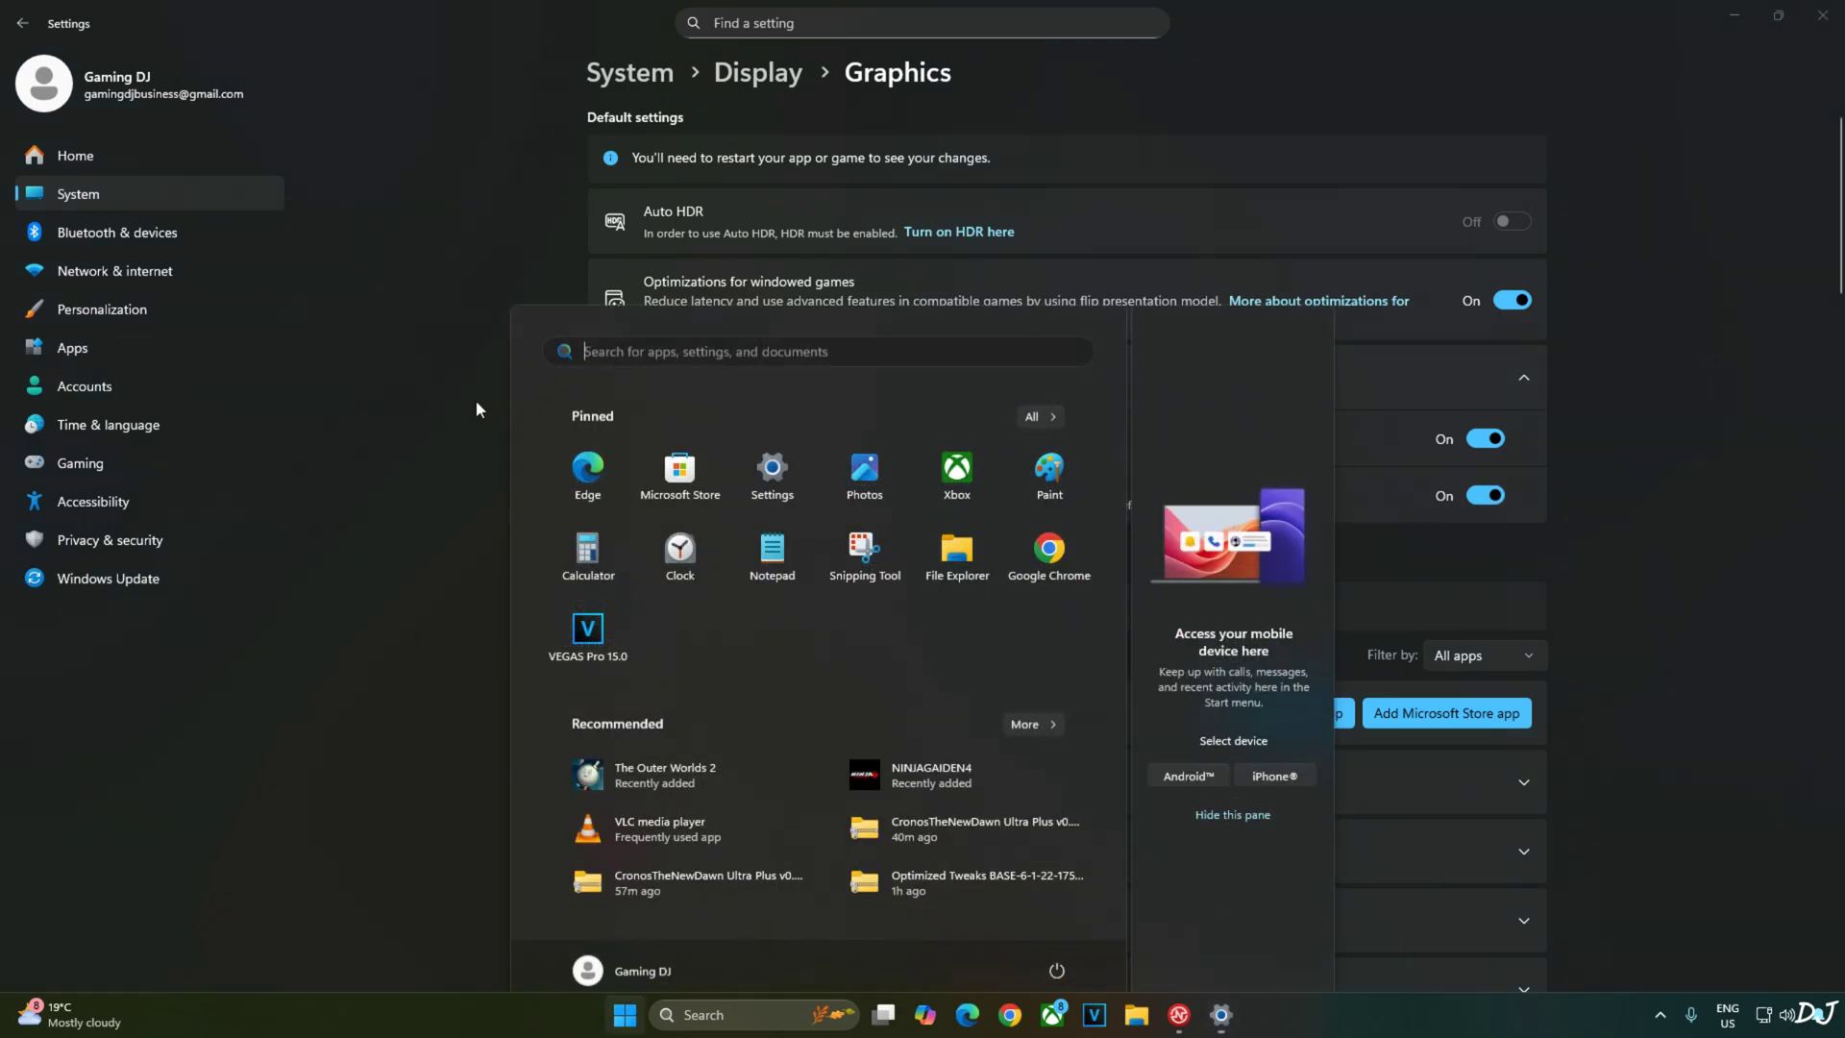
{"action": "type", "text": "nvIDIA App"}
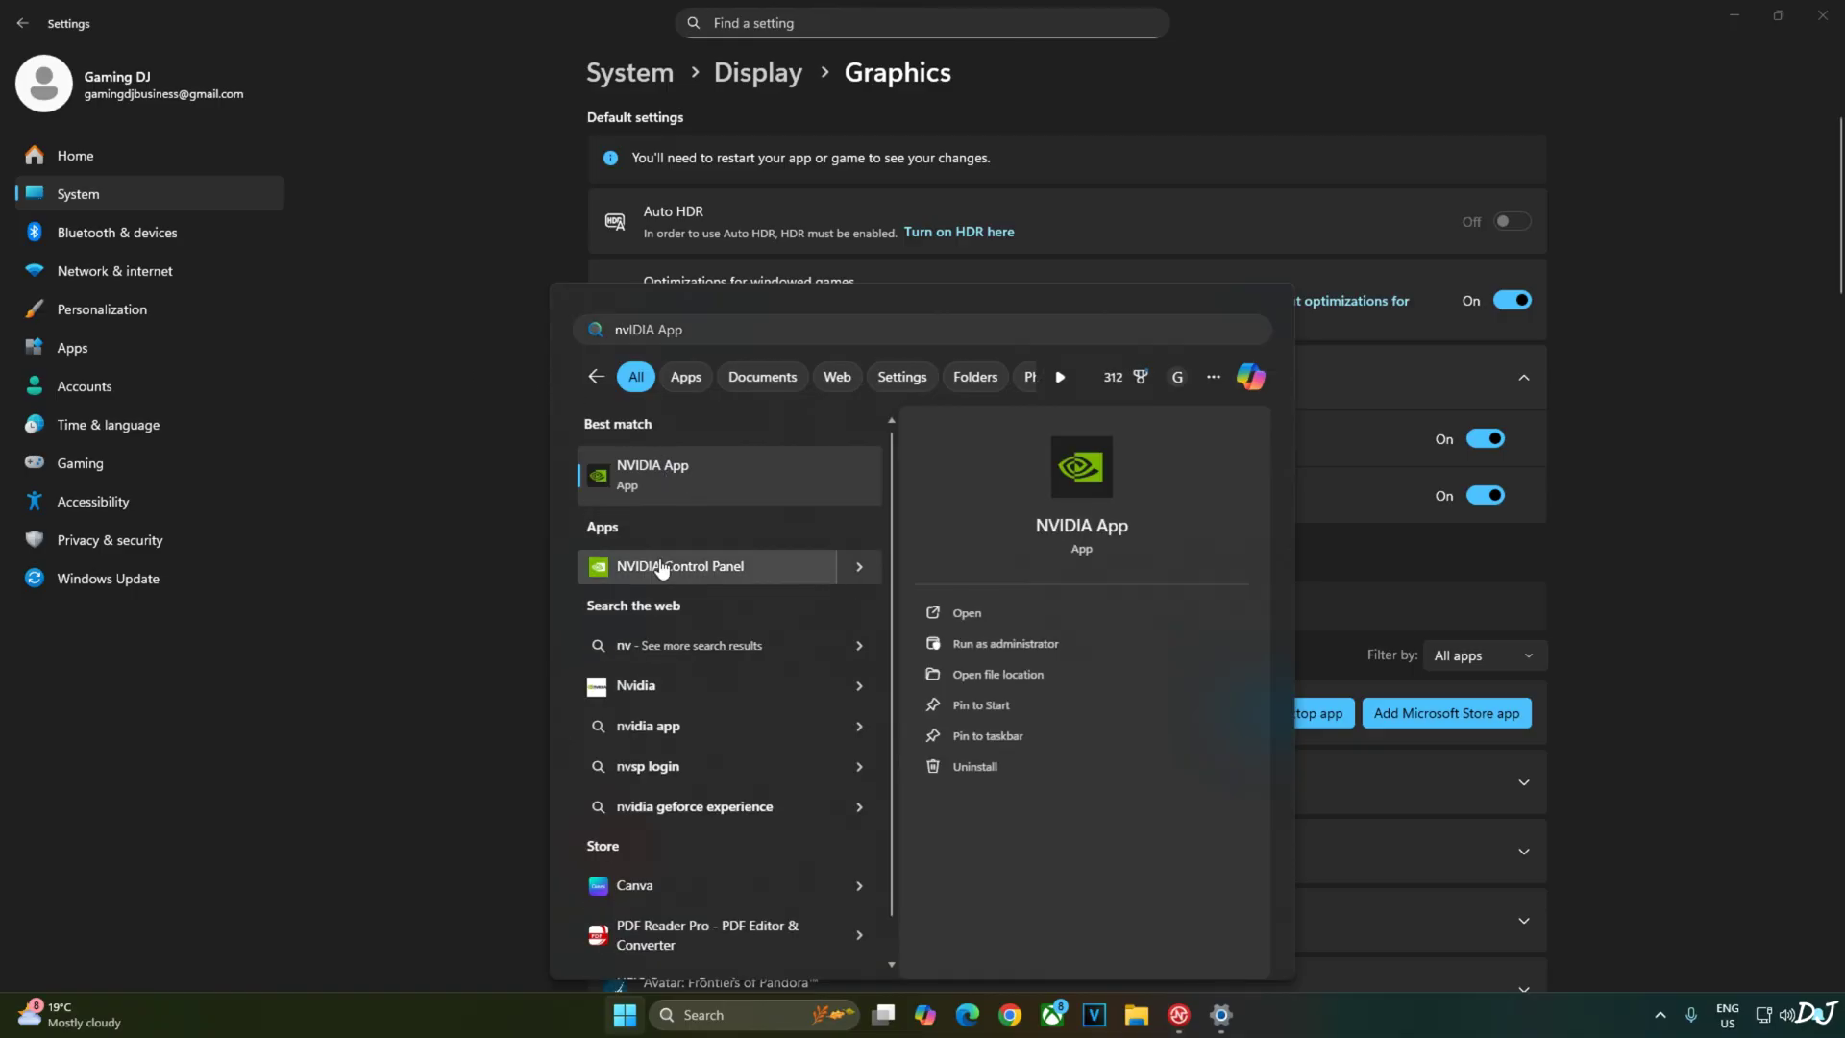
{"action": "left_click", "coordinate": [836, 565]}
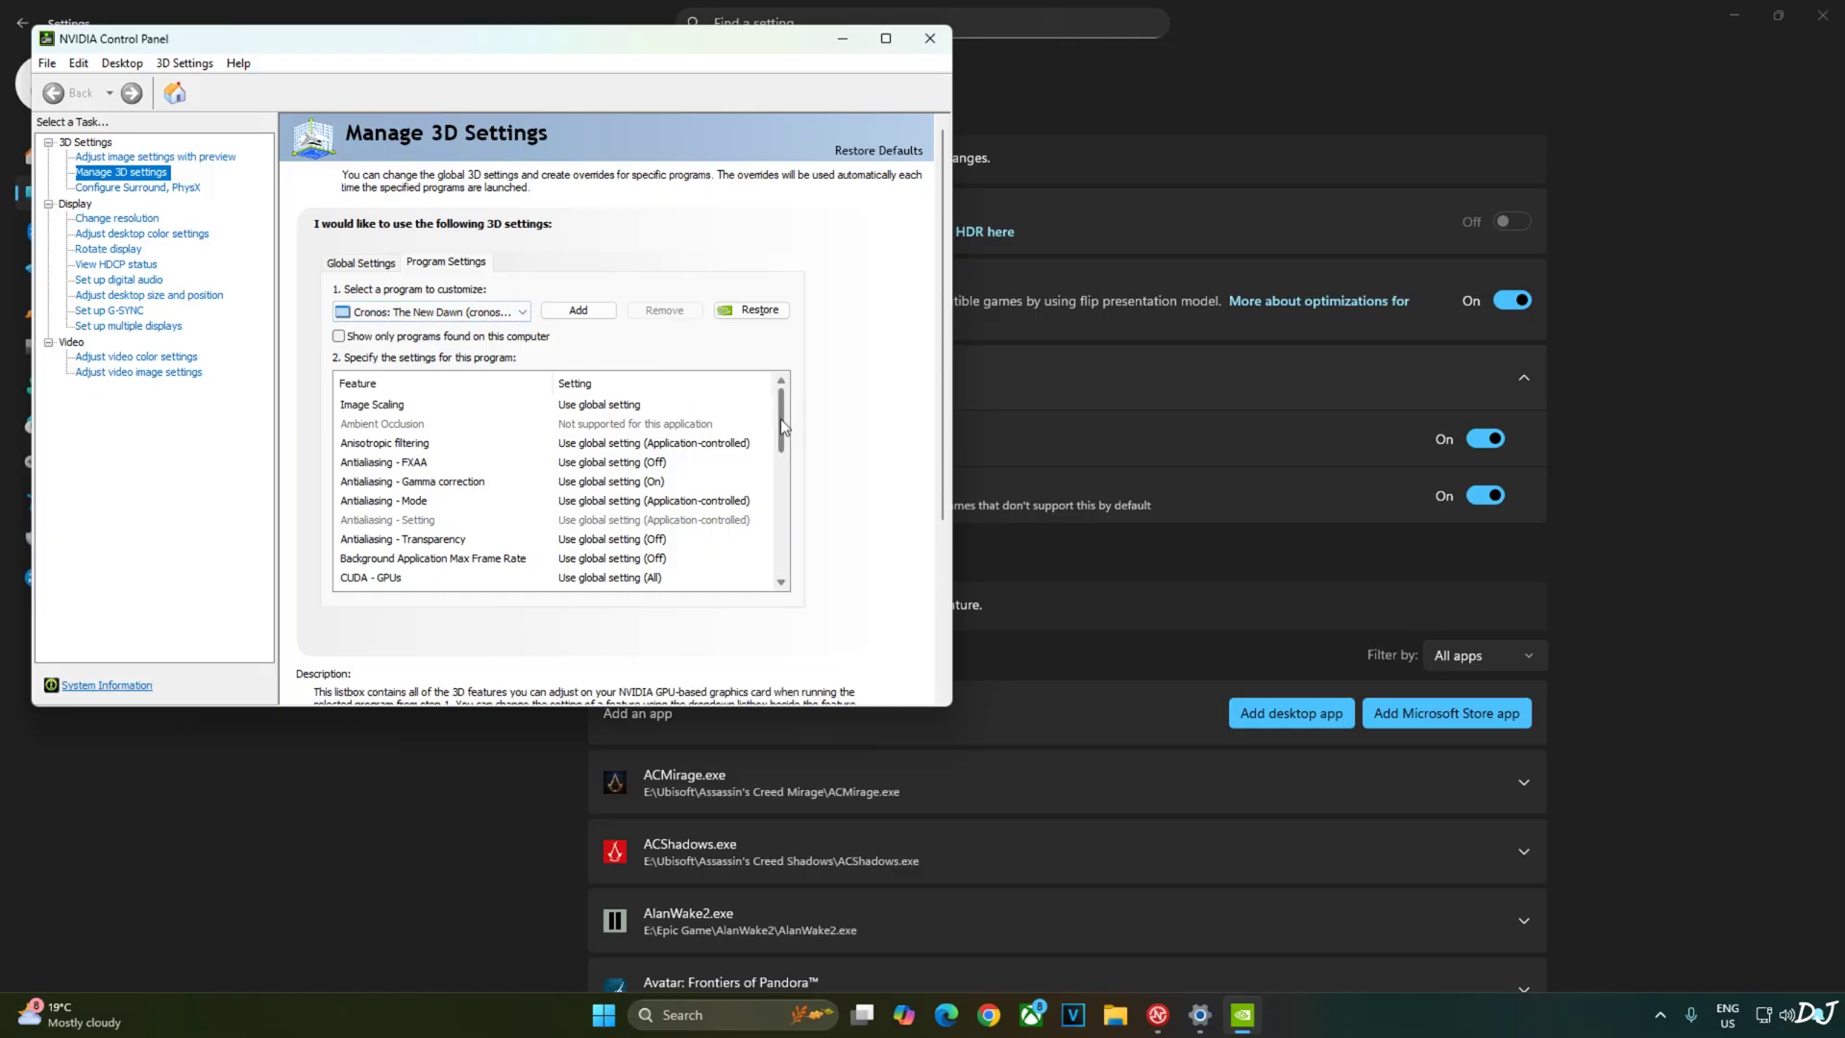
{"action": "left_click_drag", "start_coordinate": [781, 450], "coordinate": [779, 577]}
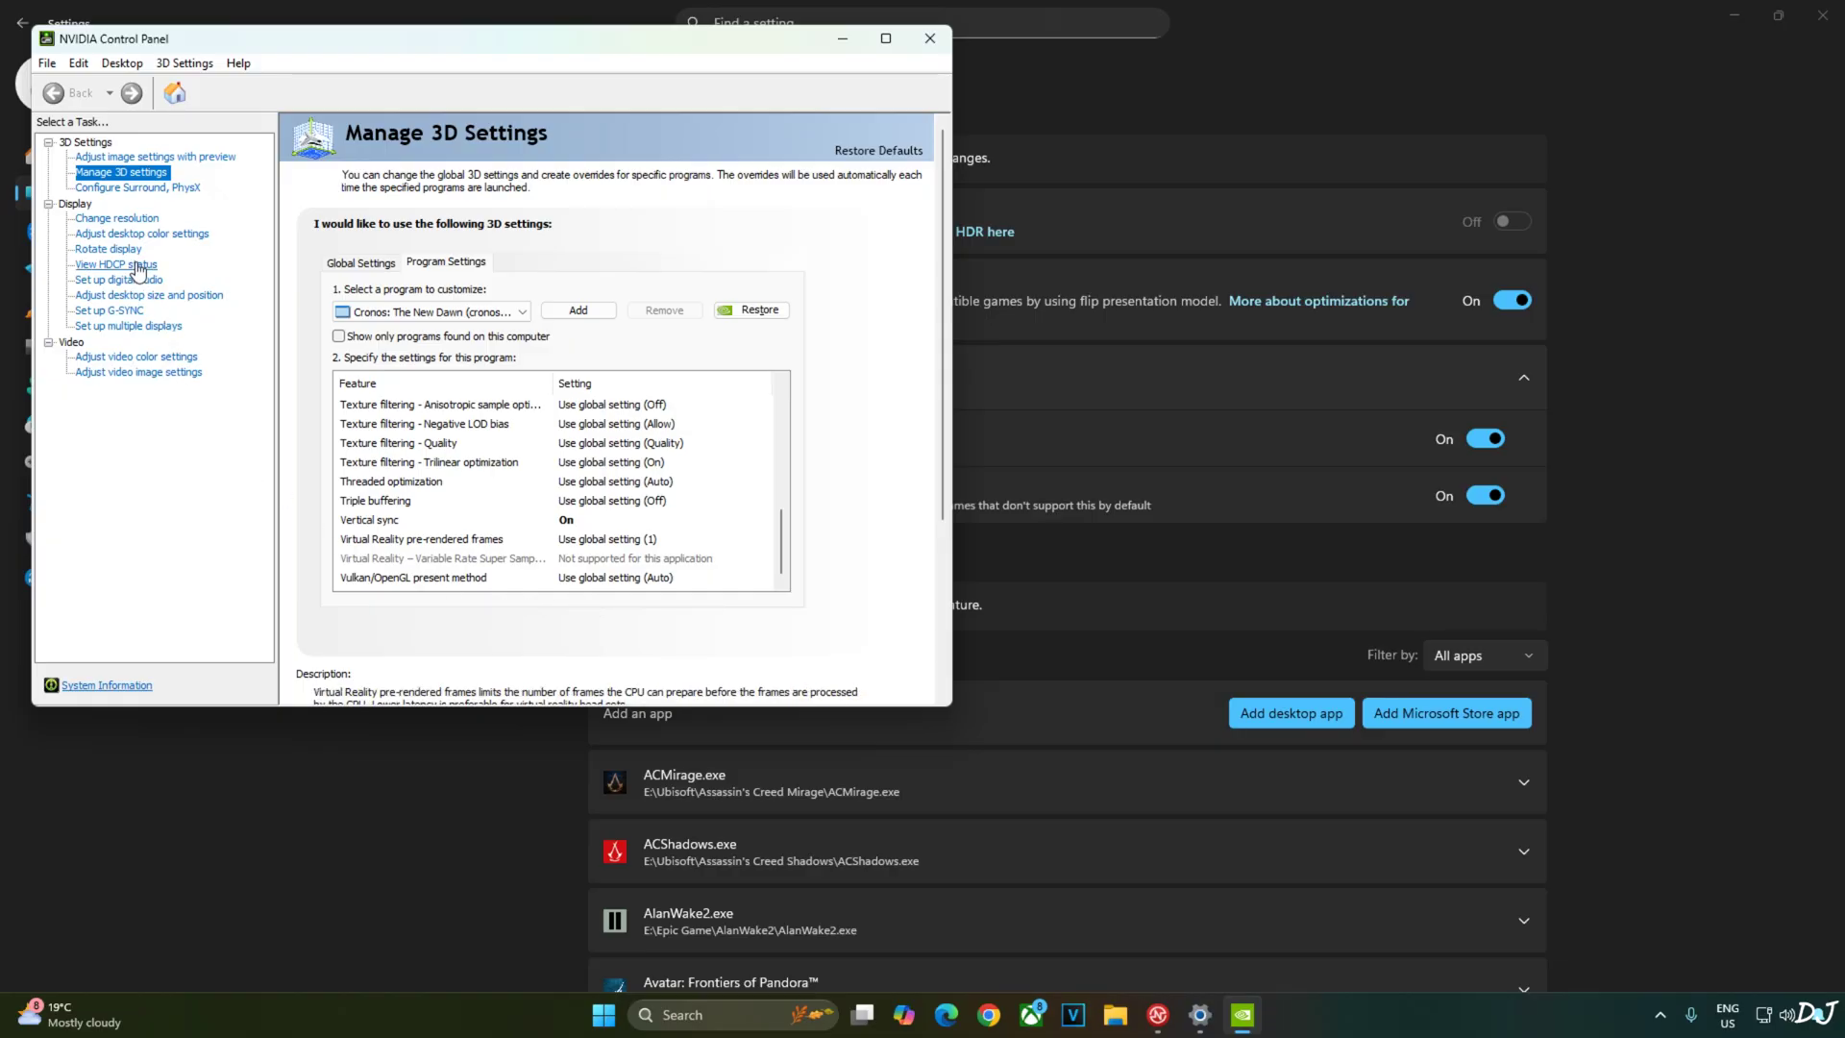
{"action": "left_click", "coordinate": [132, 311]}
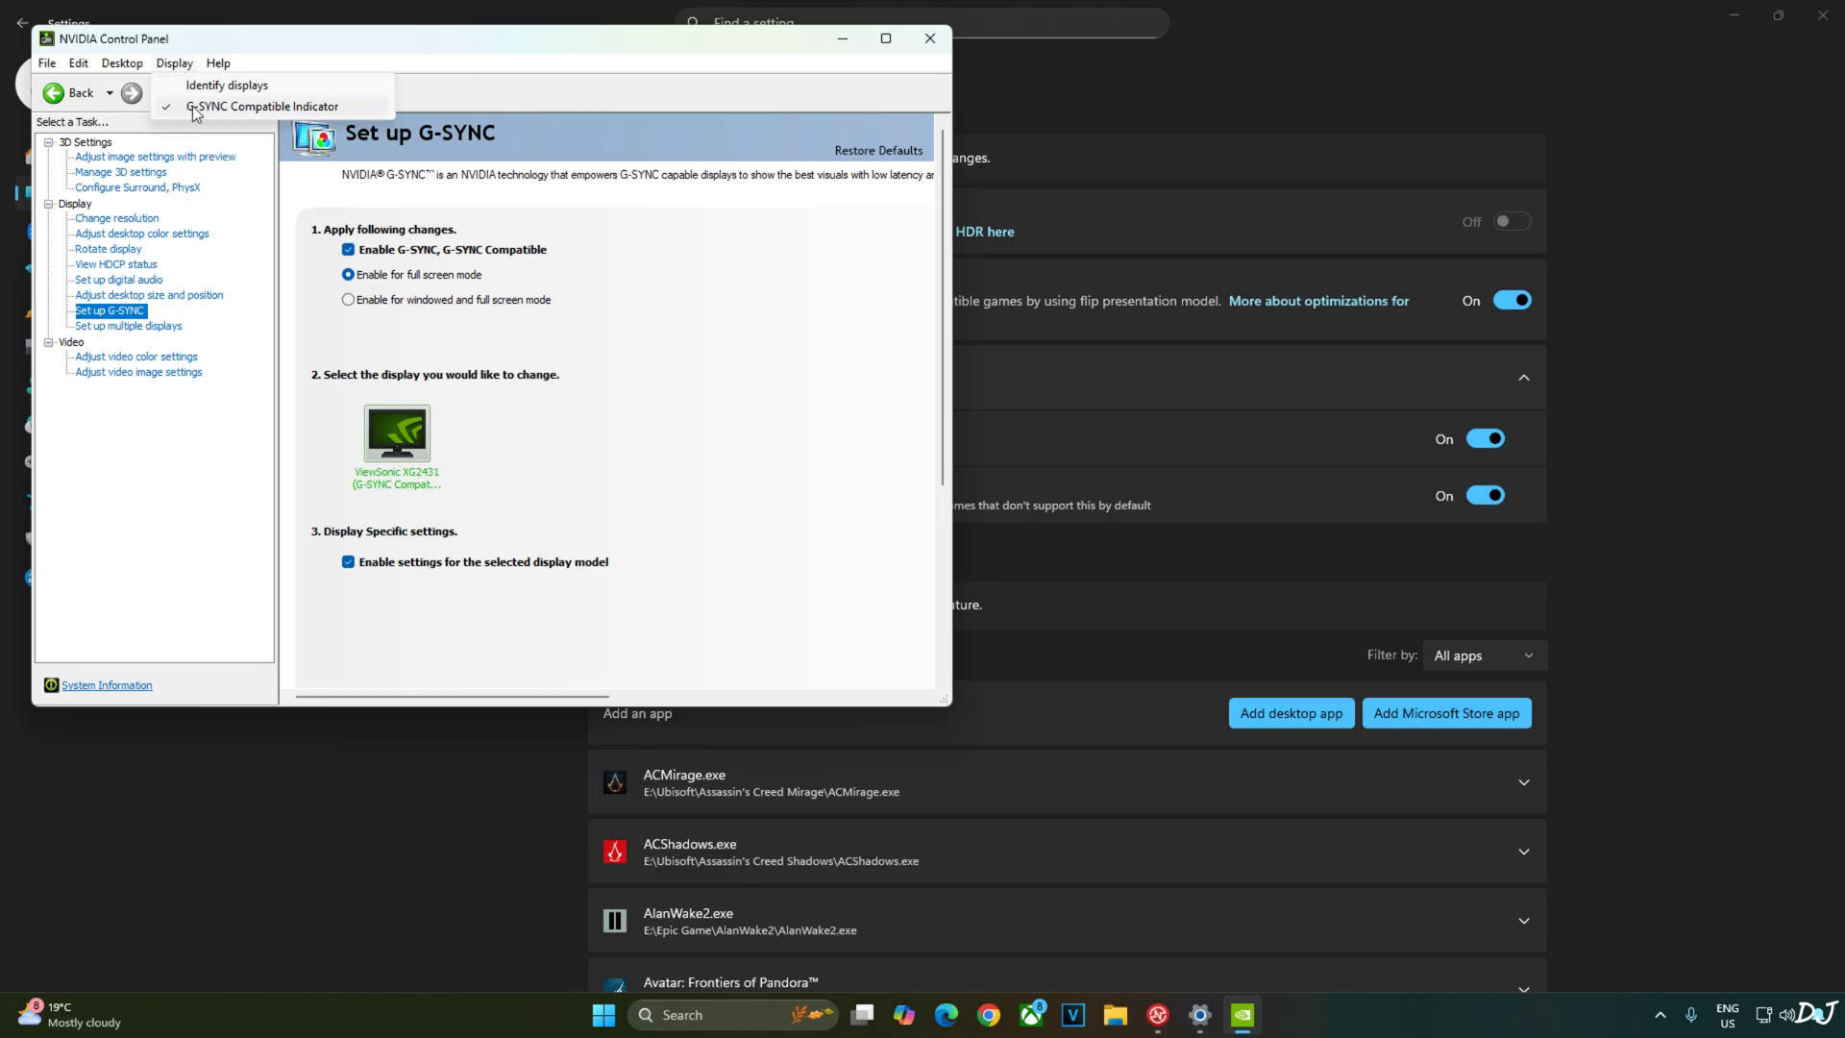
Step: Close the NVIDIA Control Panel and Windows Settings, and launch the Cronos: The New Dawn demo from Steam
{"action": "left_click", "coordinate": [929, 39]}
{"action": "left_click", "coordinate": [929, 39]}
{"action": "left_click", "coordinate": [1822, 16]}
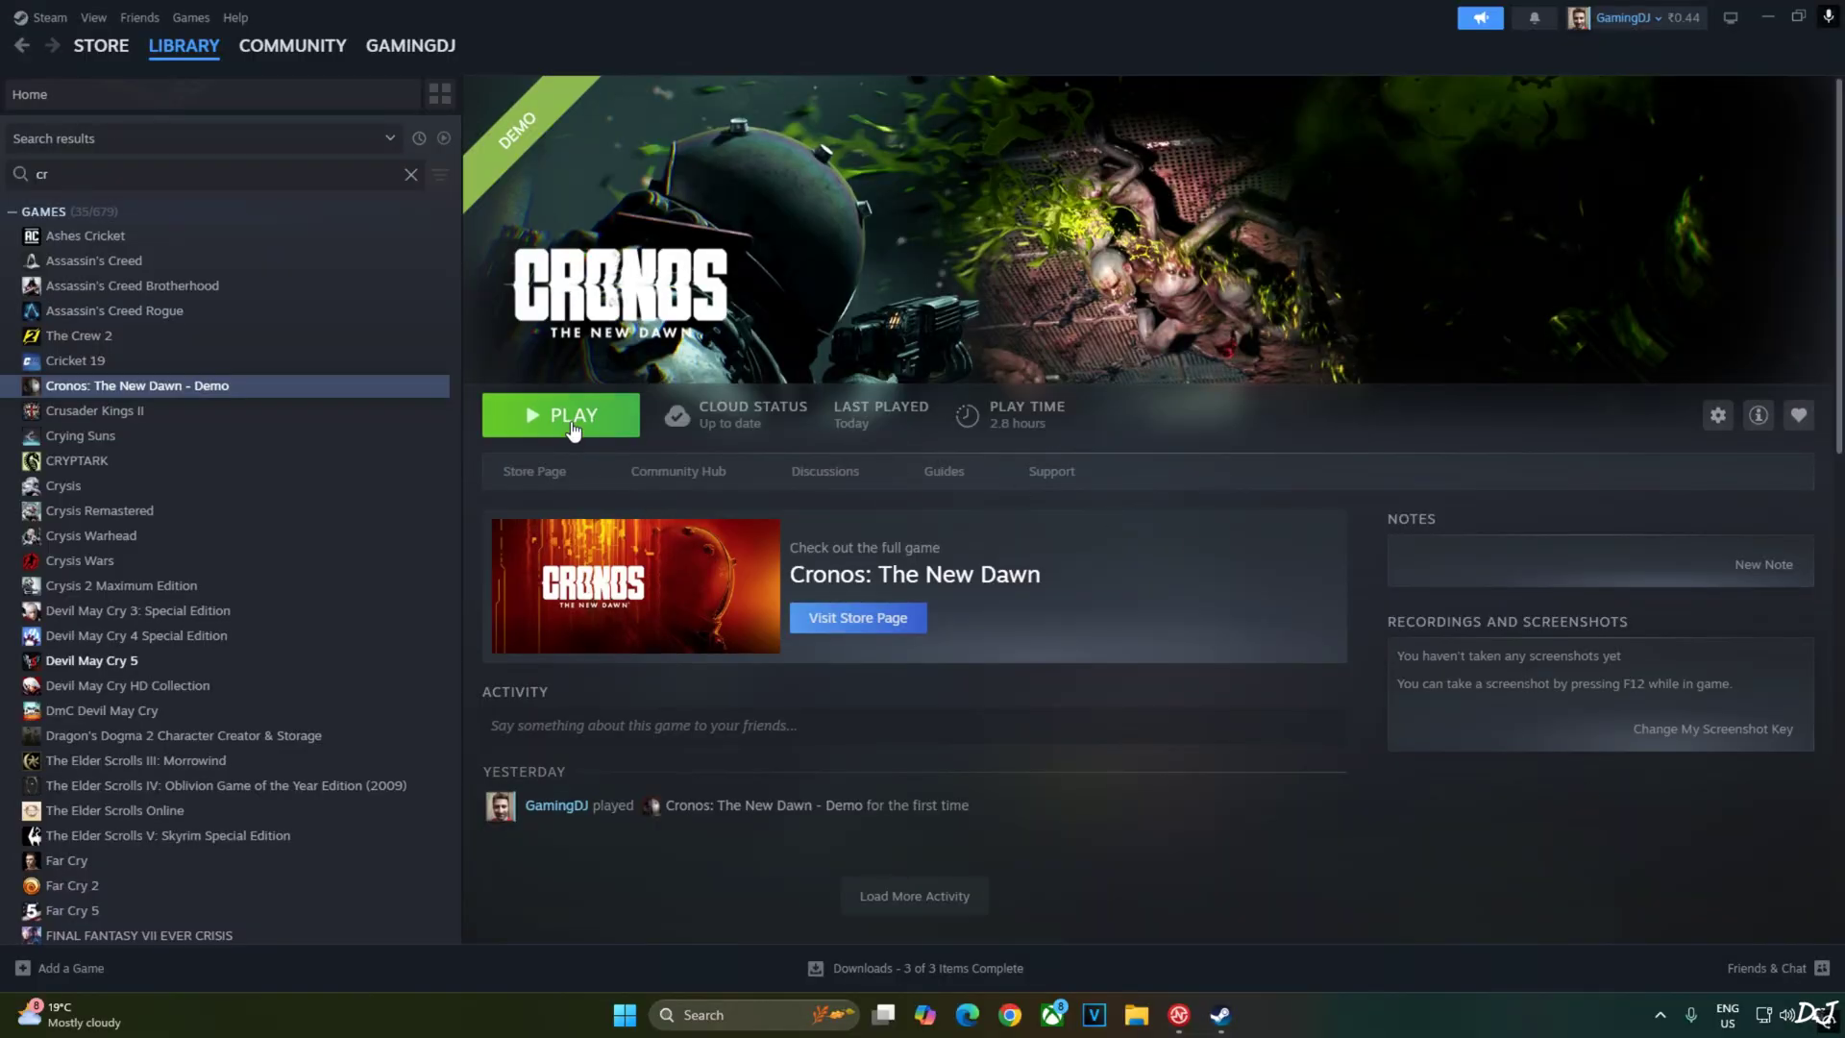
{"action": "left_click", "coordinate": [572, 430]}
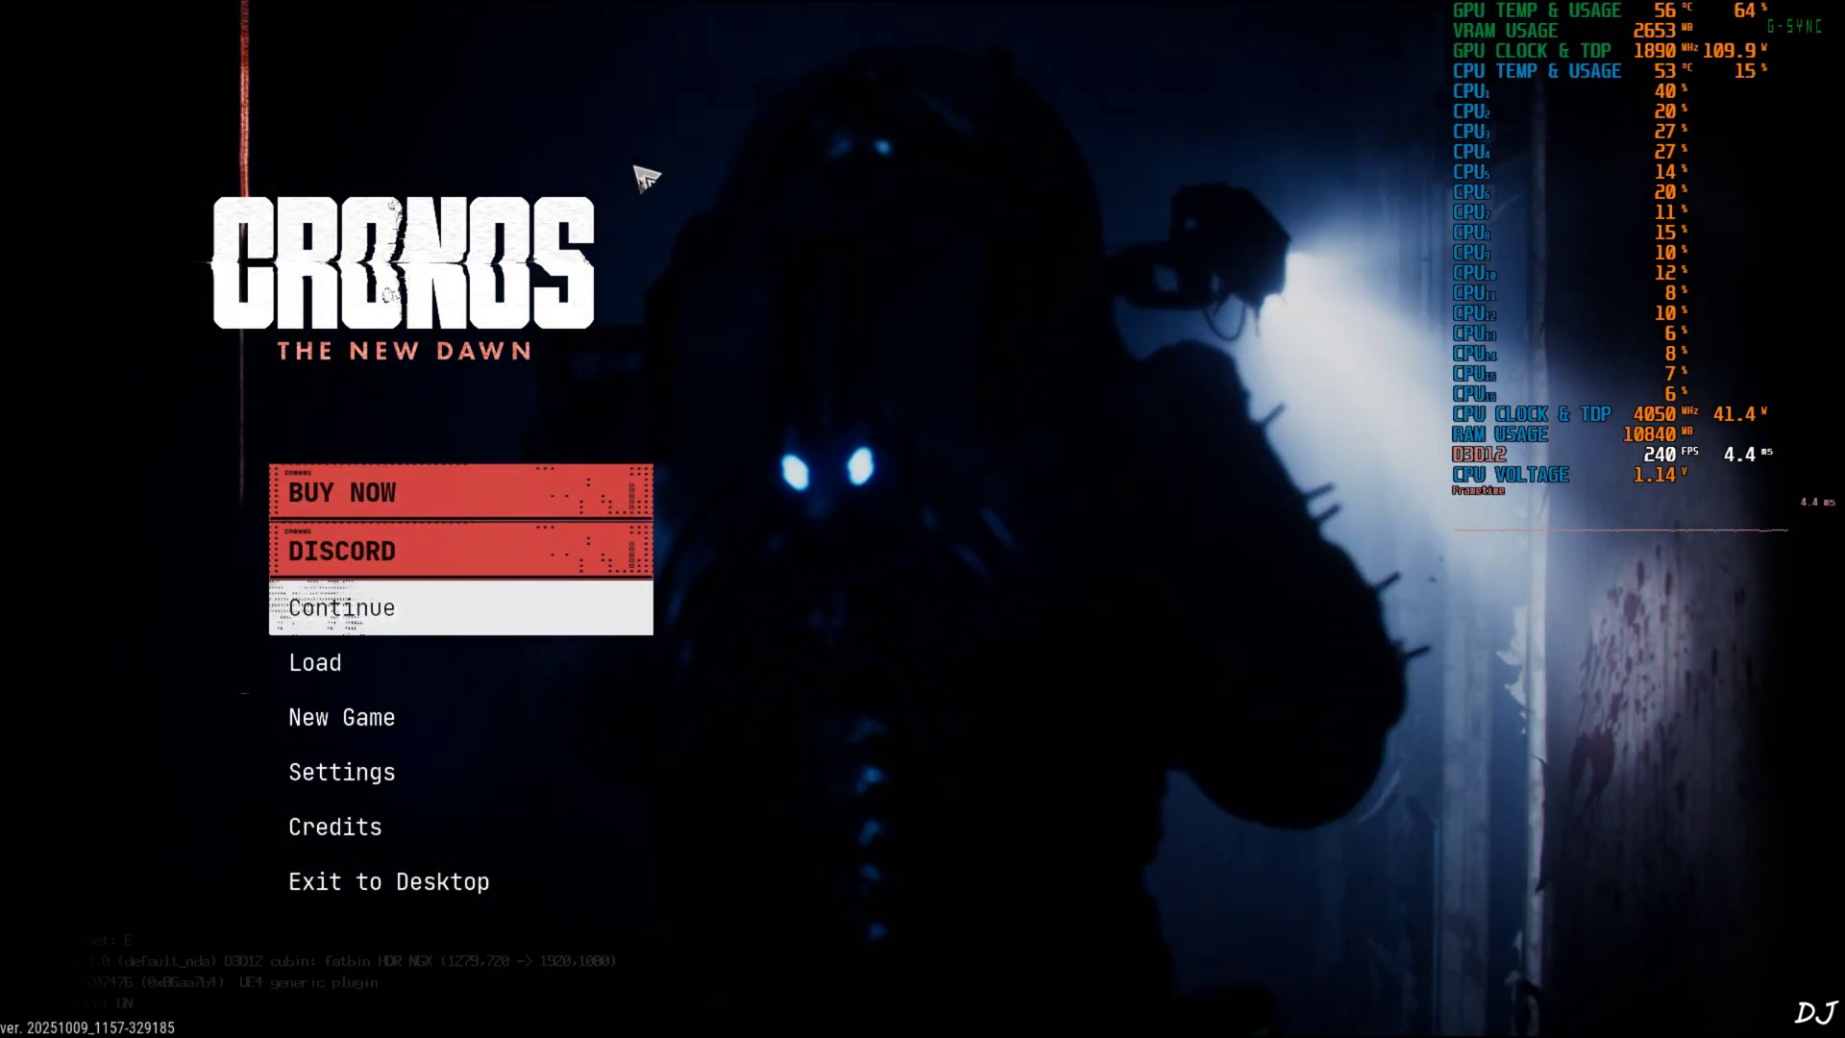
Step: Open the in-game console at the main menu and run r.Streaming.PoolSize 1024
{"action": "key", "text": "grave"}
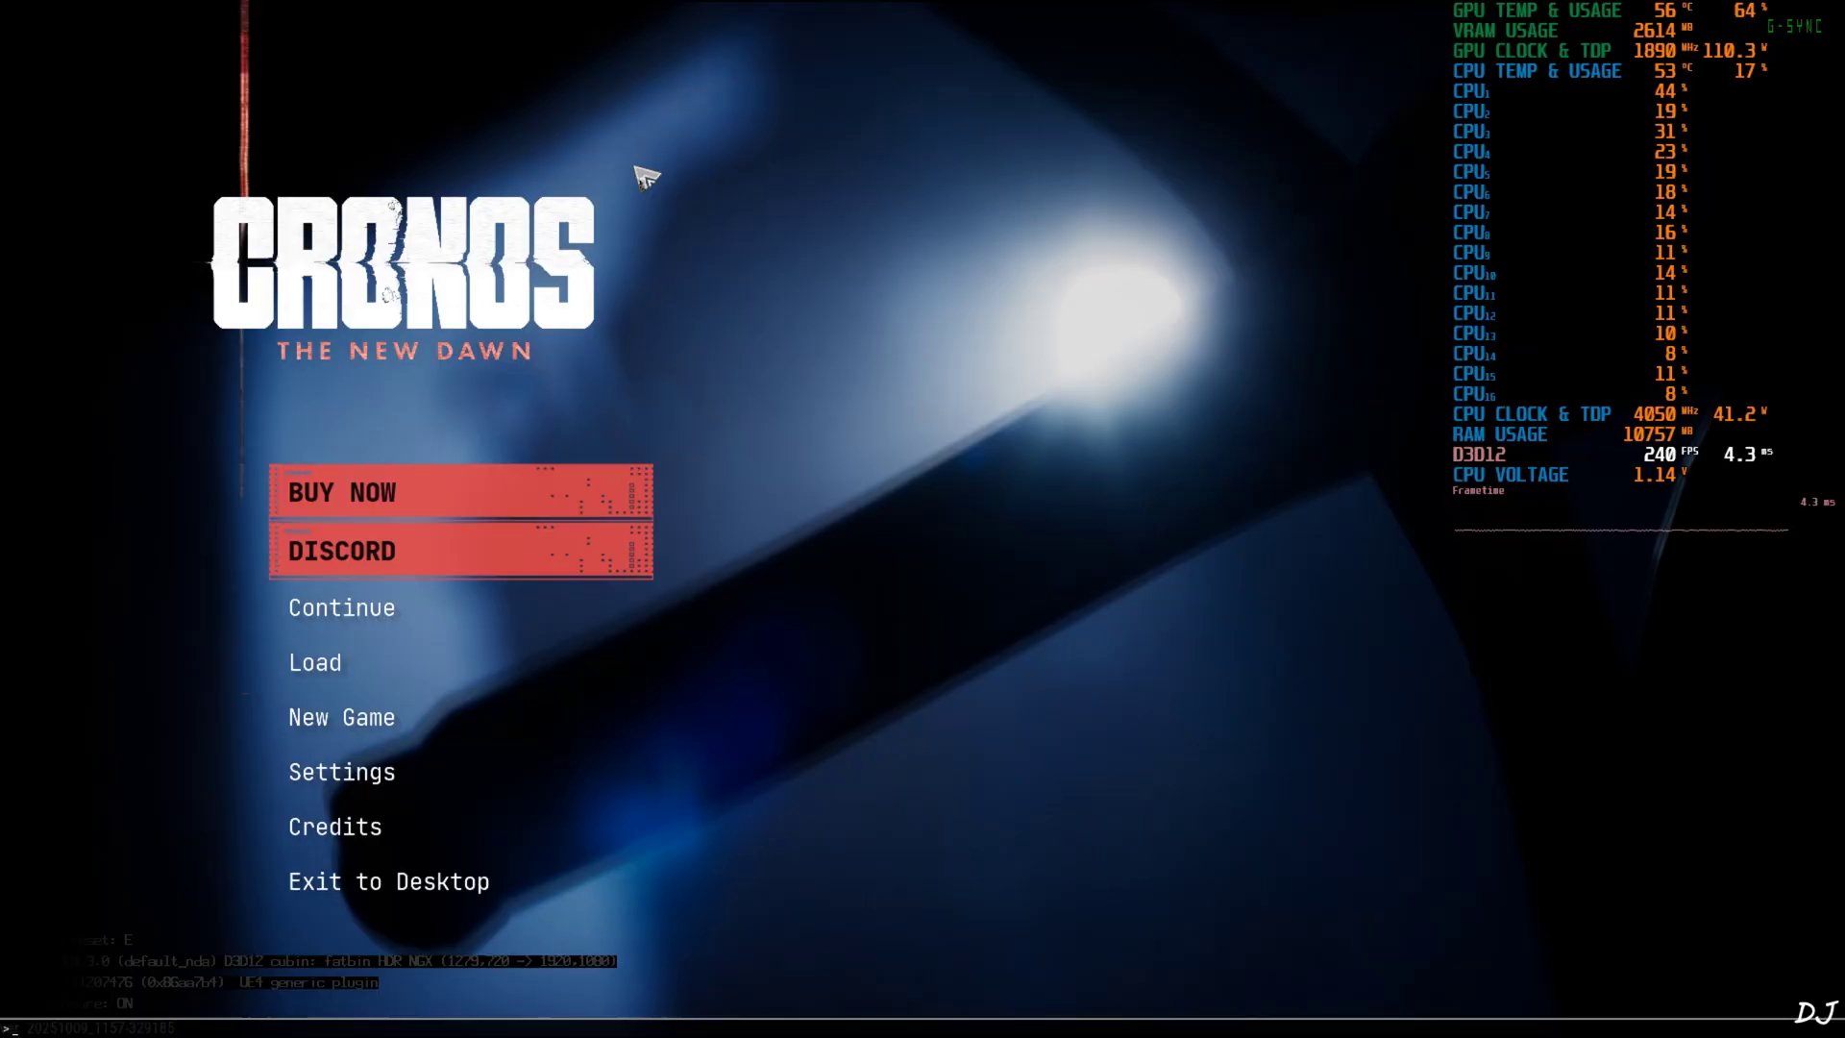
{"action": "type", "text": "r"}
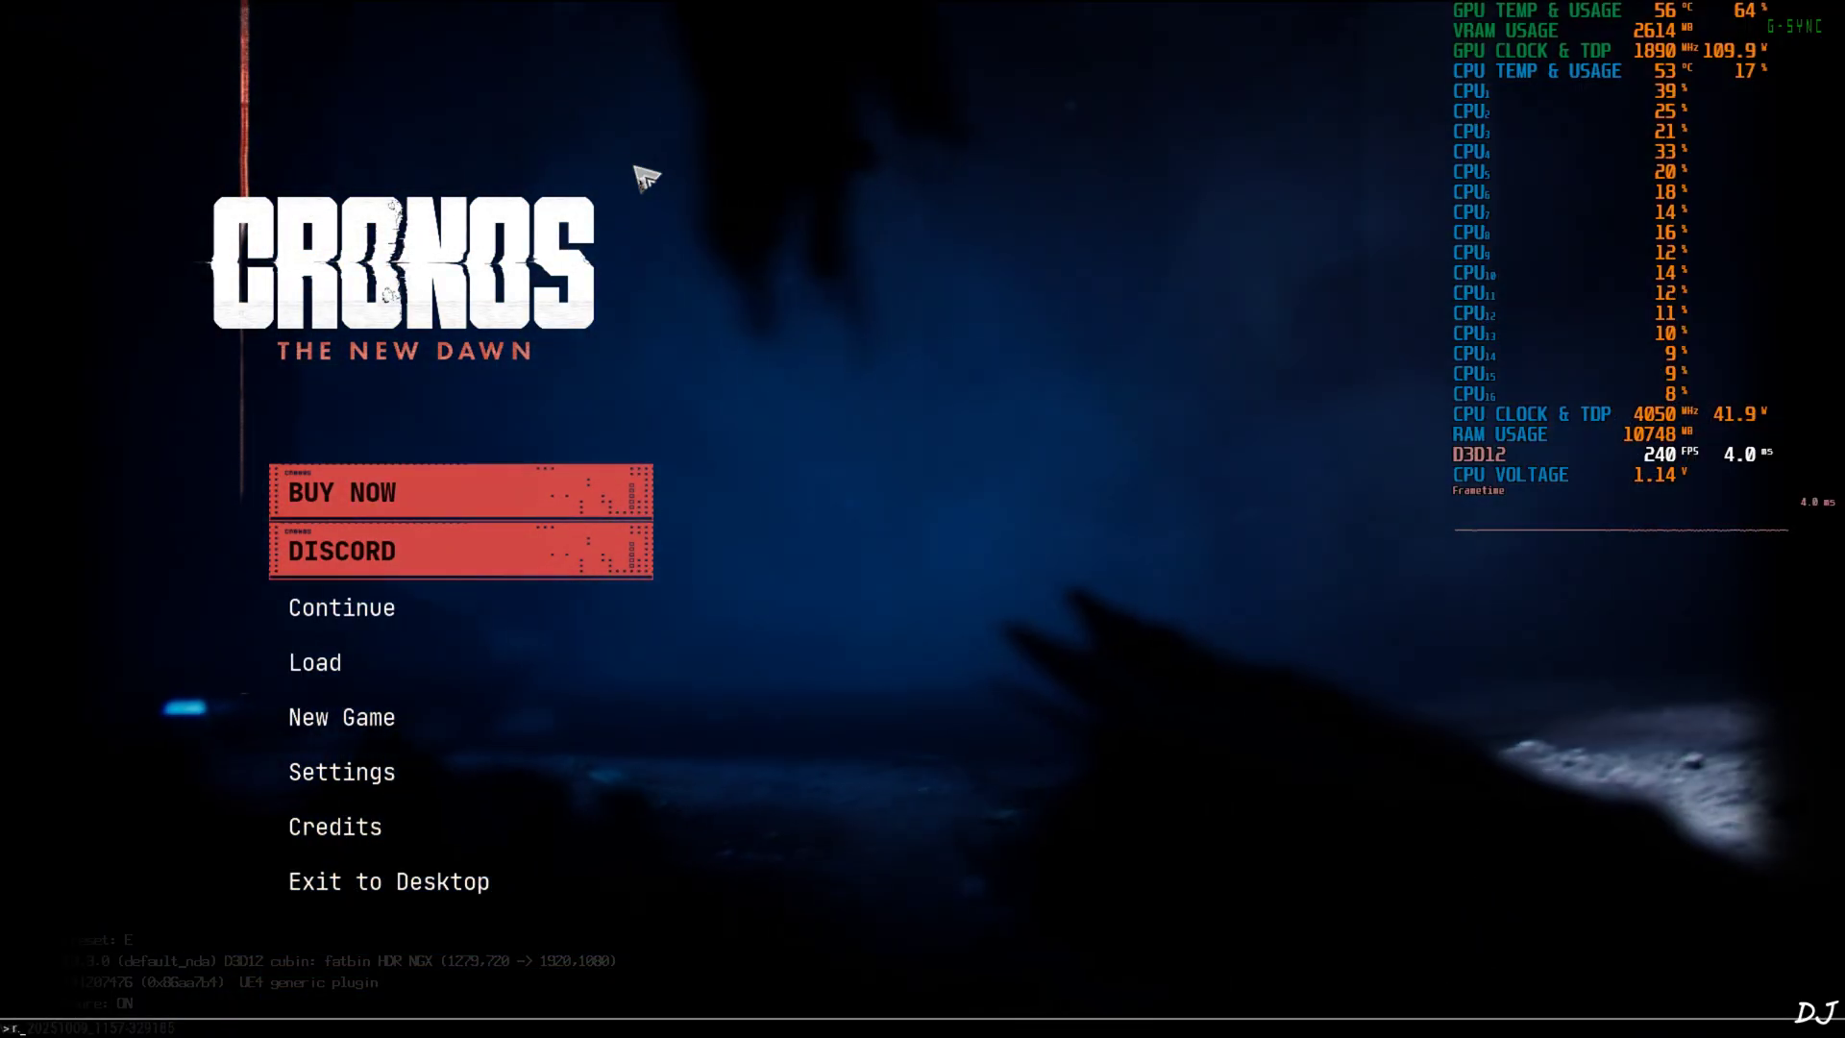
{"action": "type", "text": ".S"}
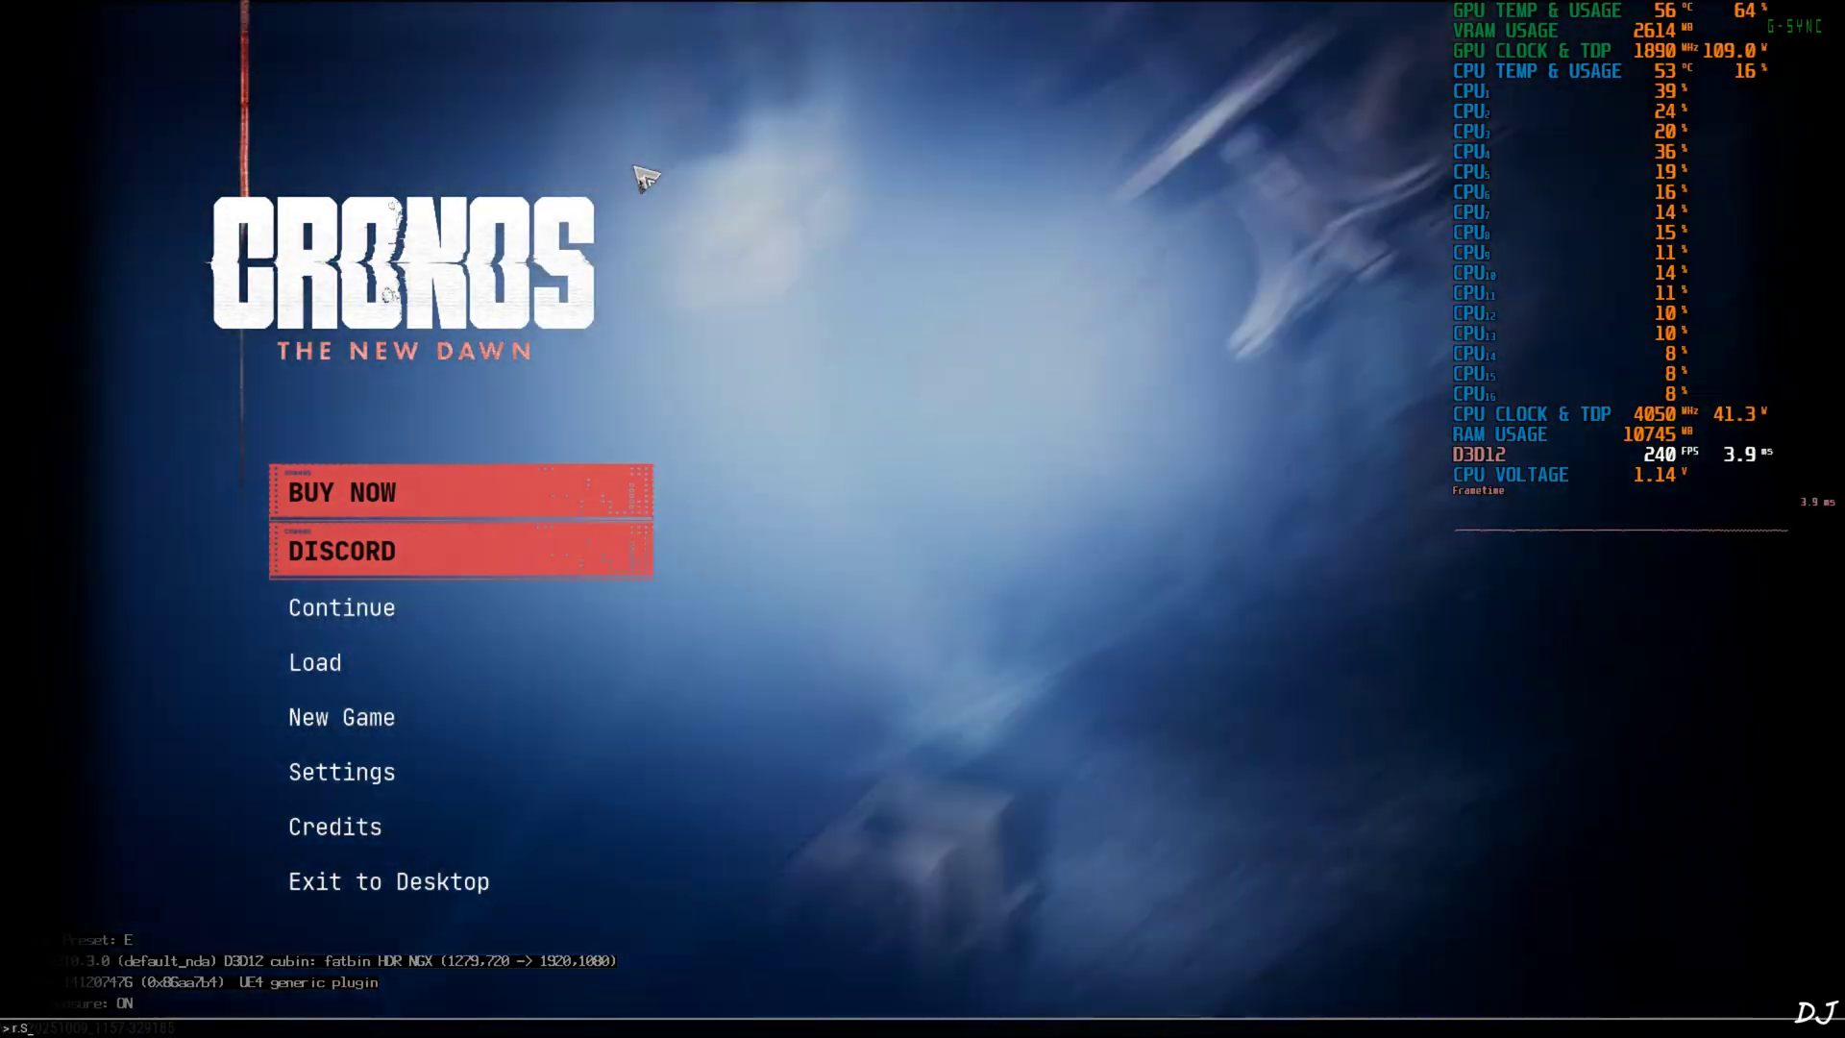
{"action": "type", "text": "treamin"}
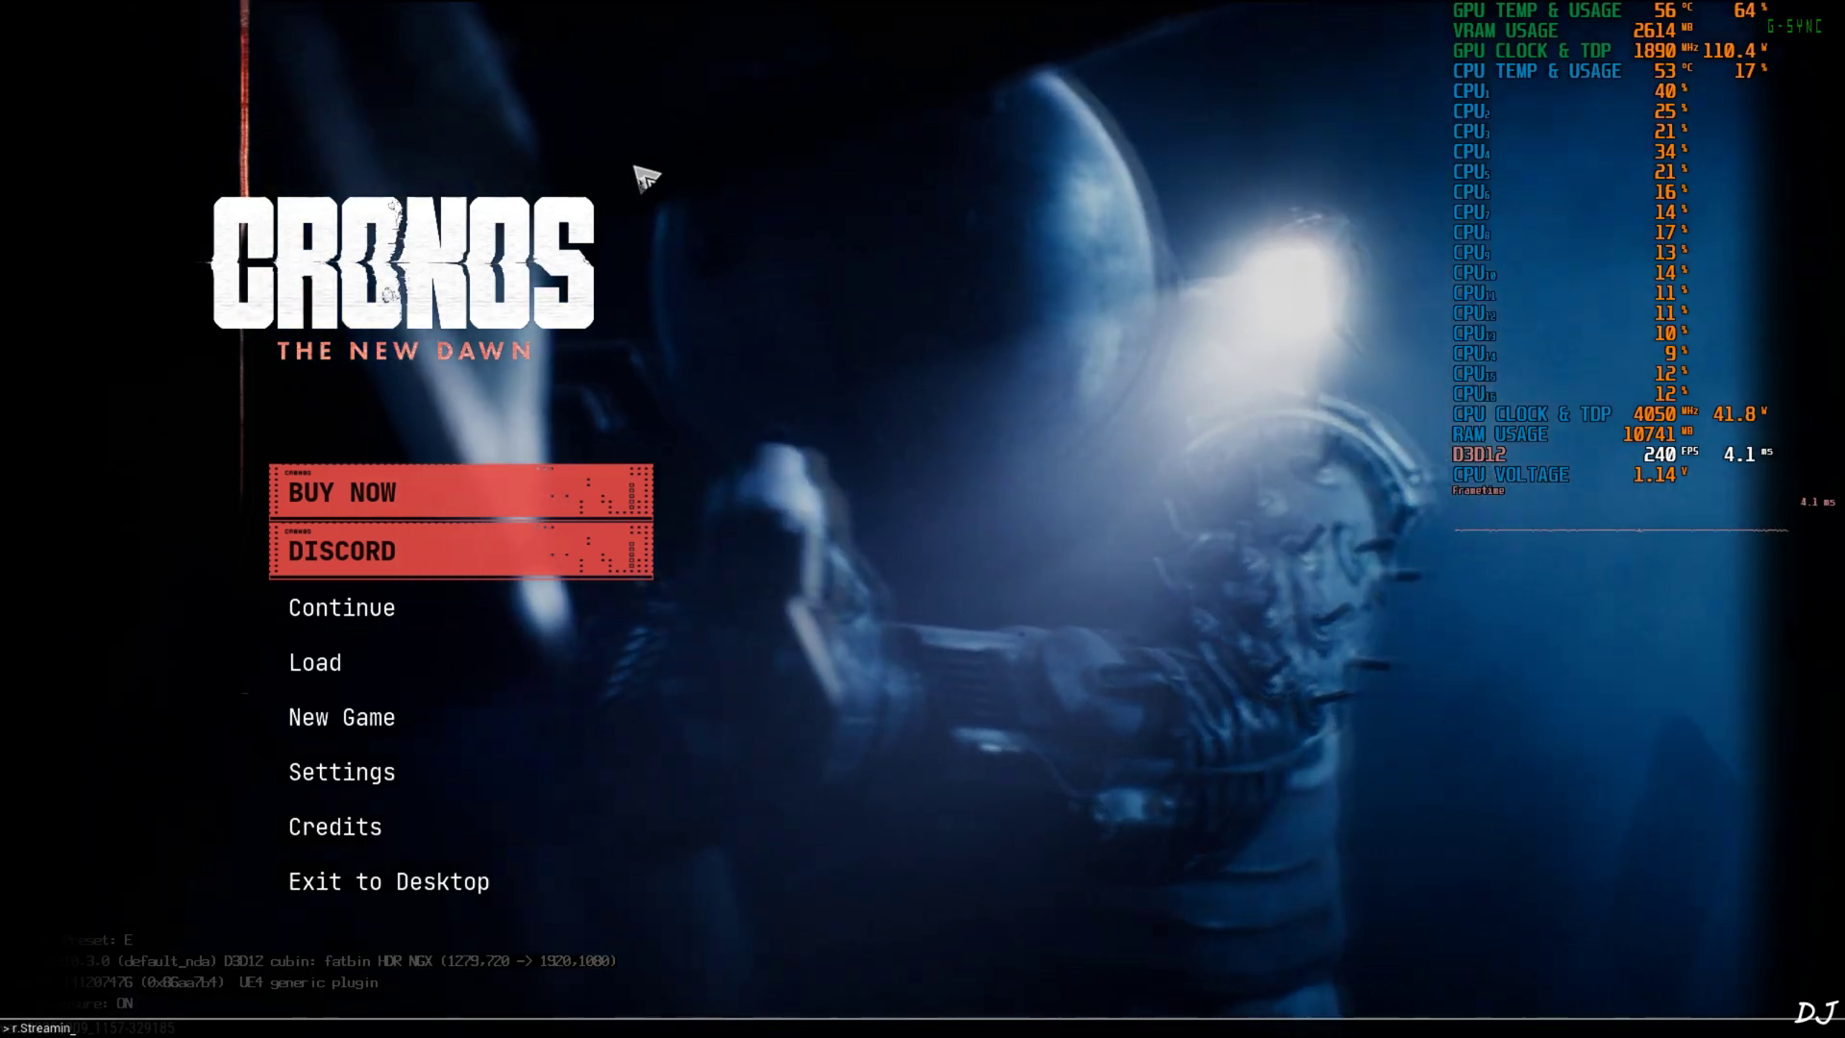
{"action": "type", "text": "g"}
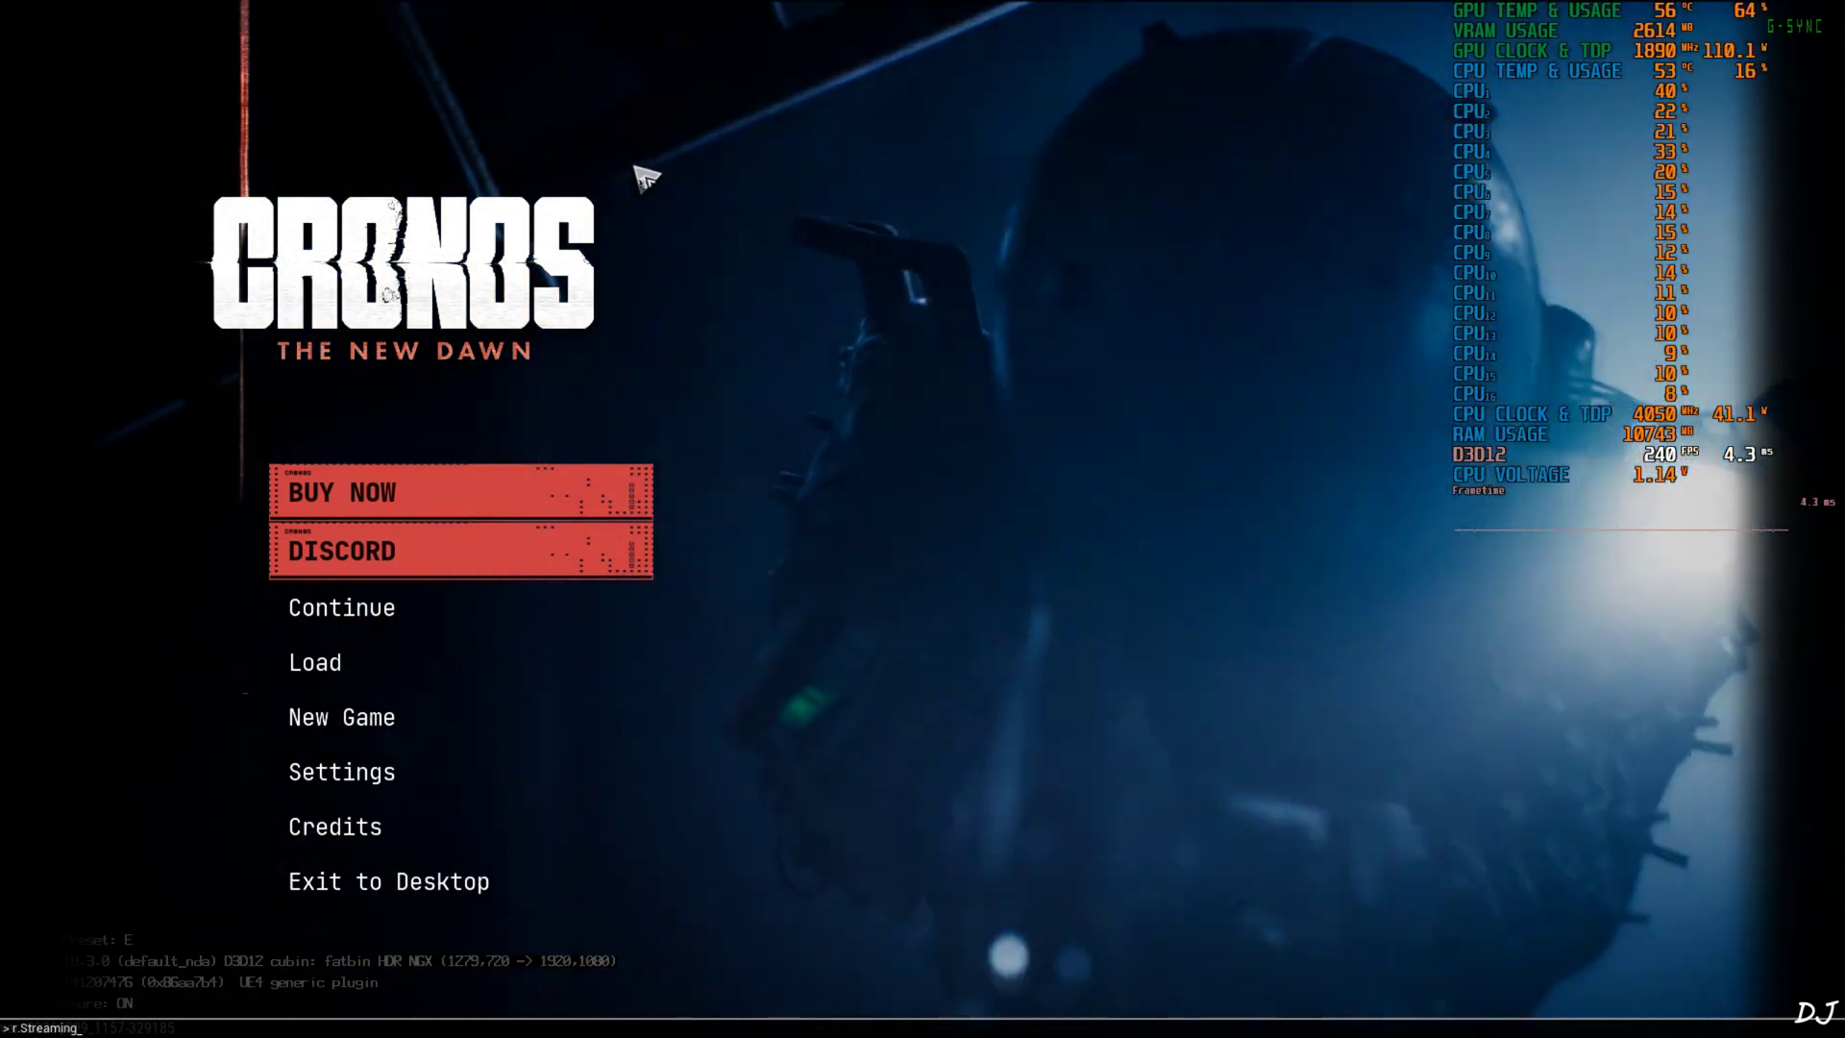
{"action": "type", "text": "."}
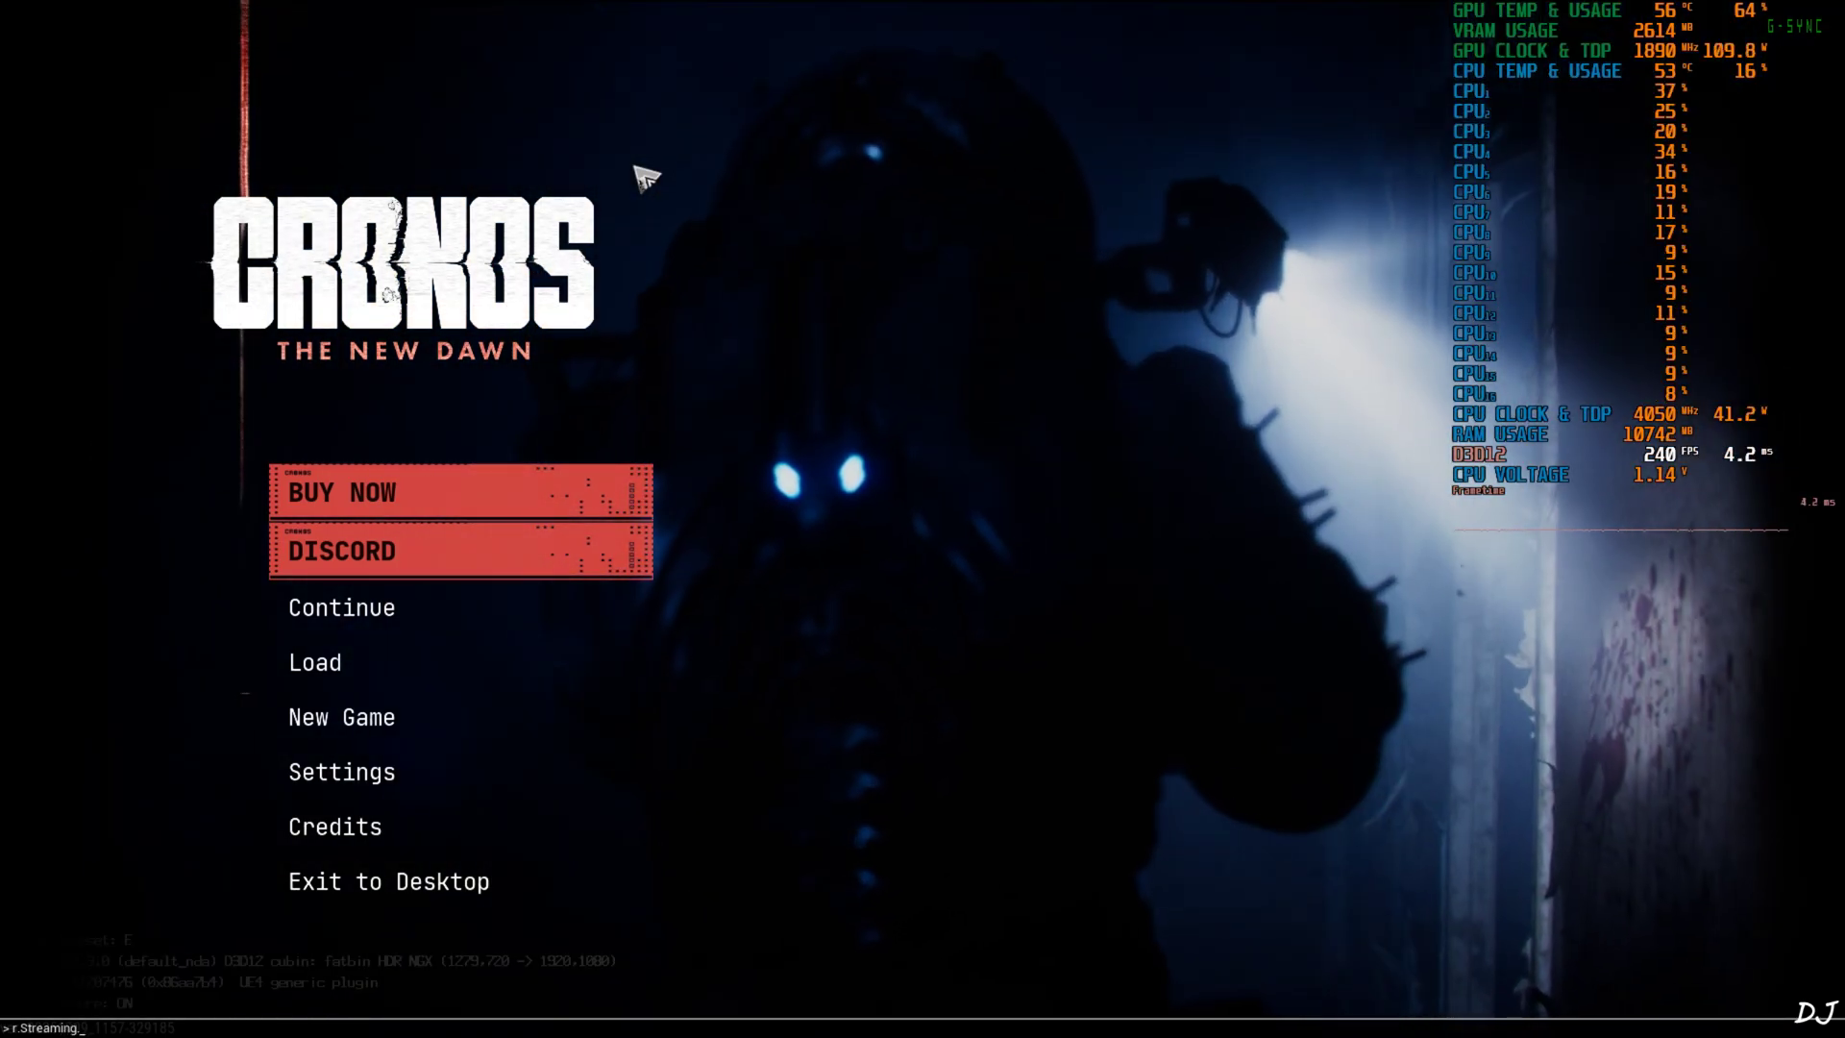
{"action": "type", "text": "Pool"}
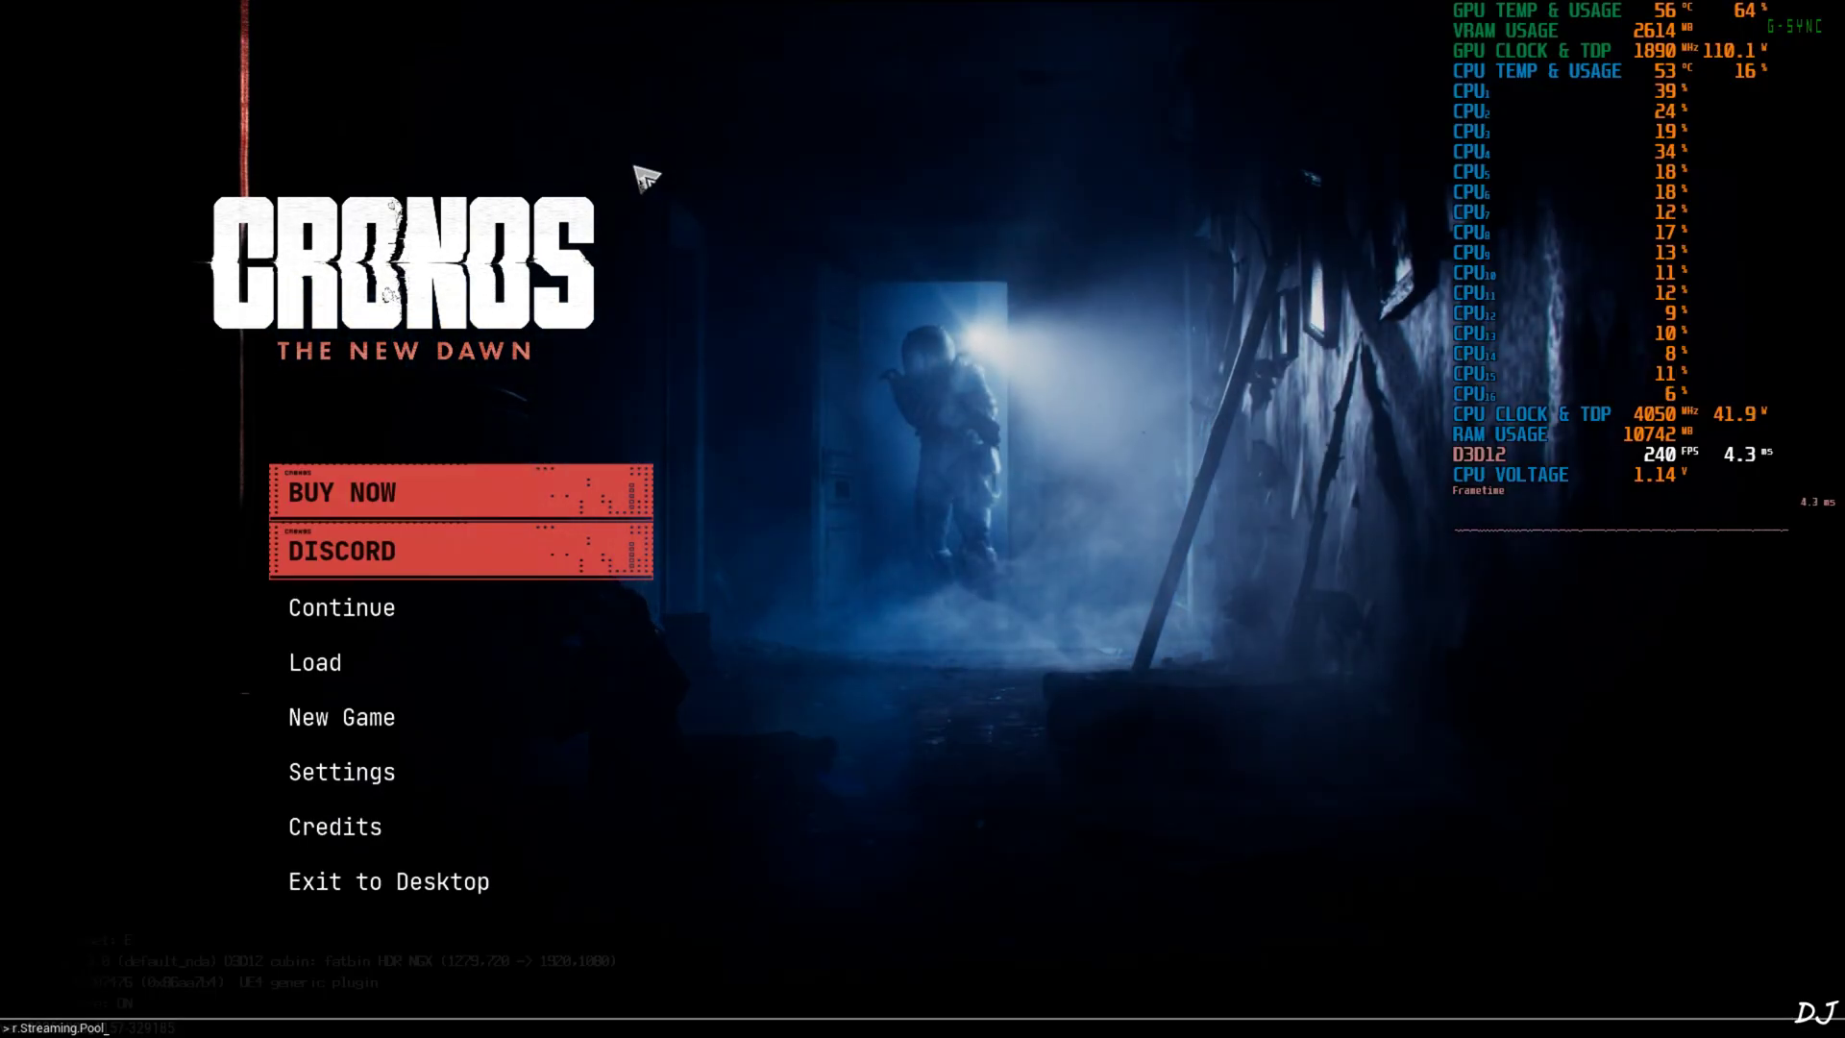
{"action": "type", "text": "Size "}
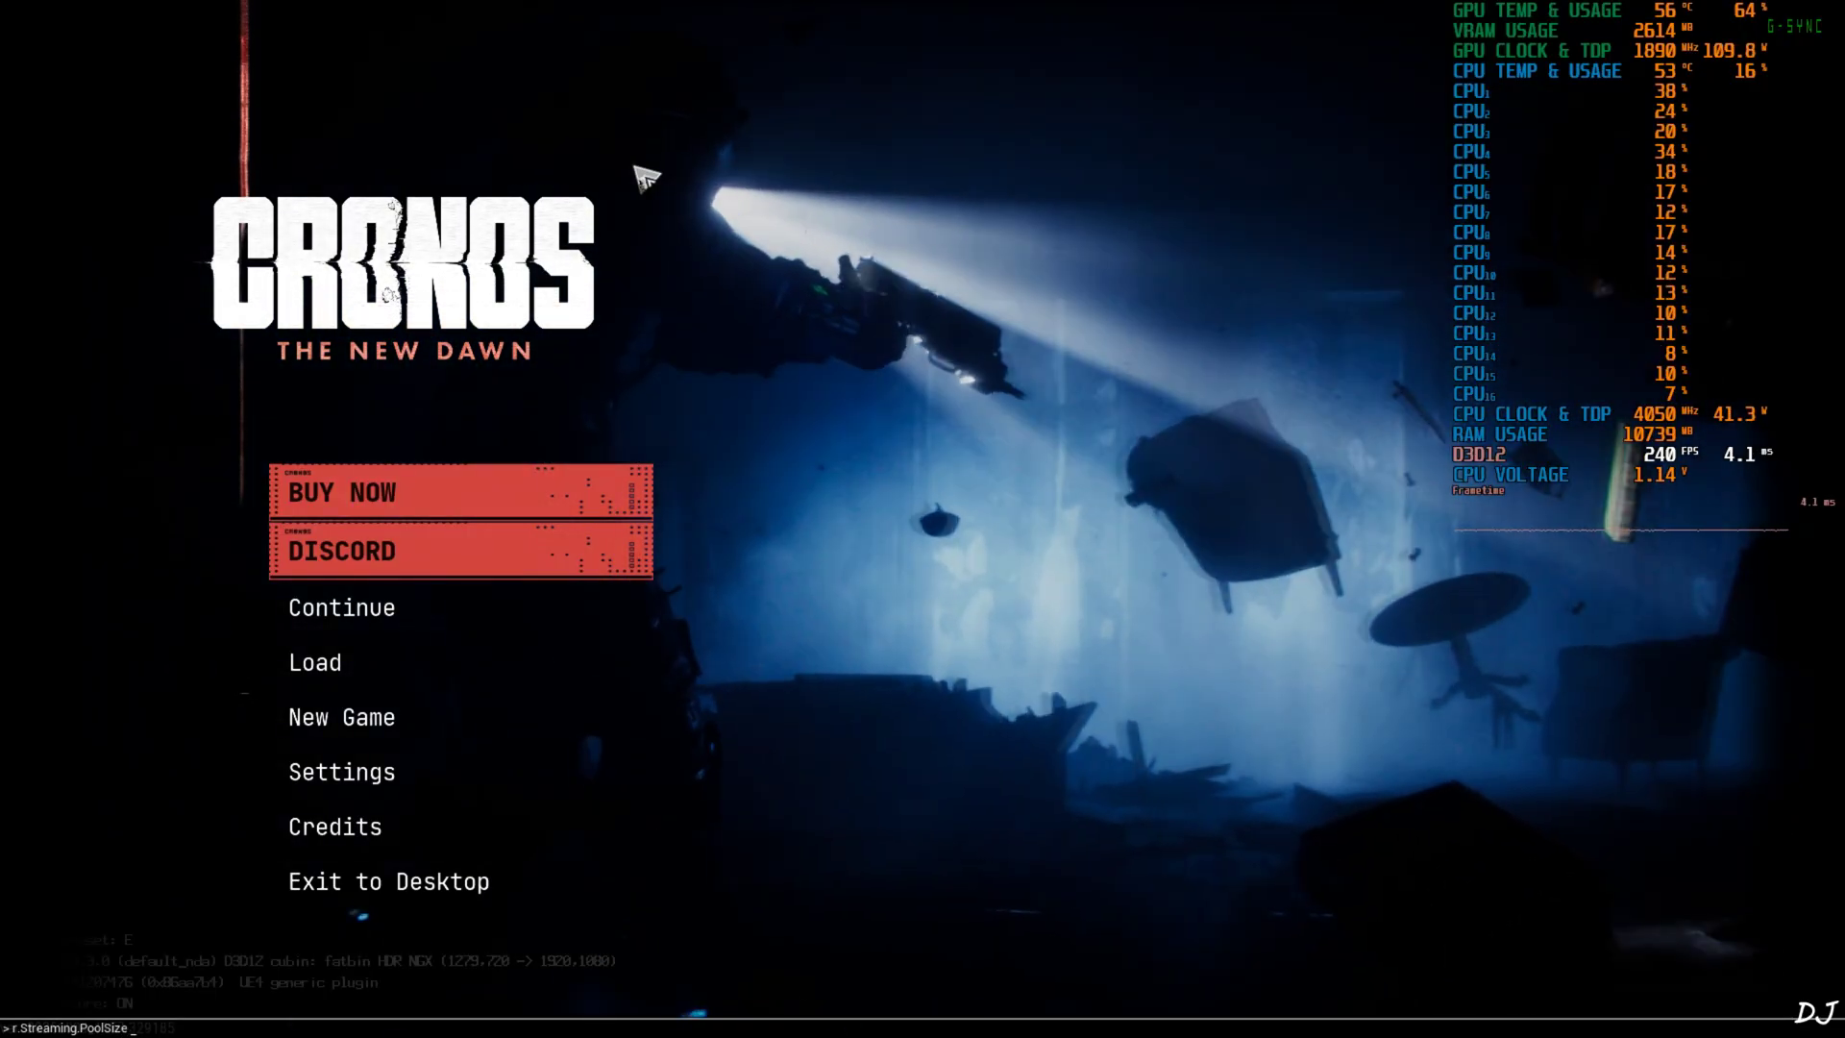
{"action": "type", "text": "1"}
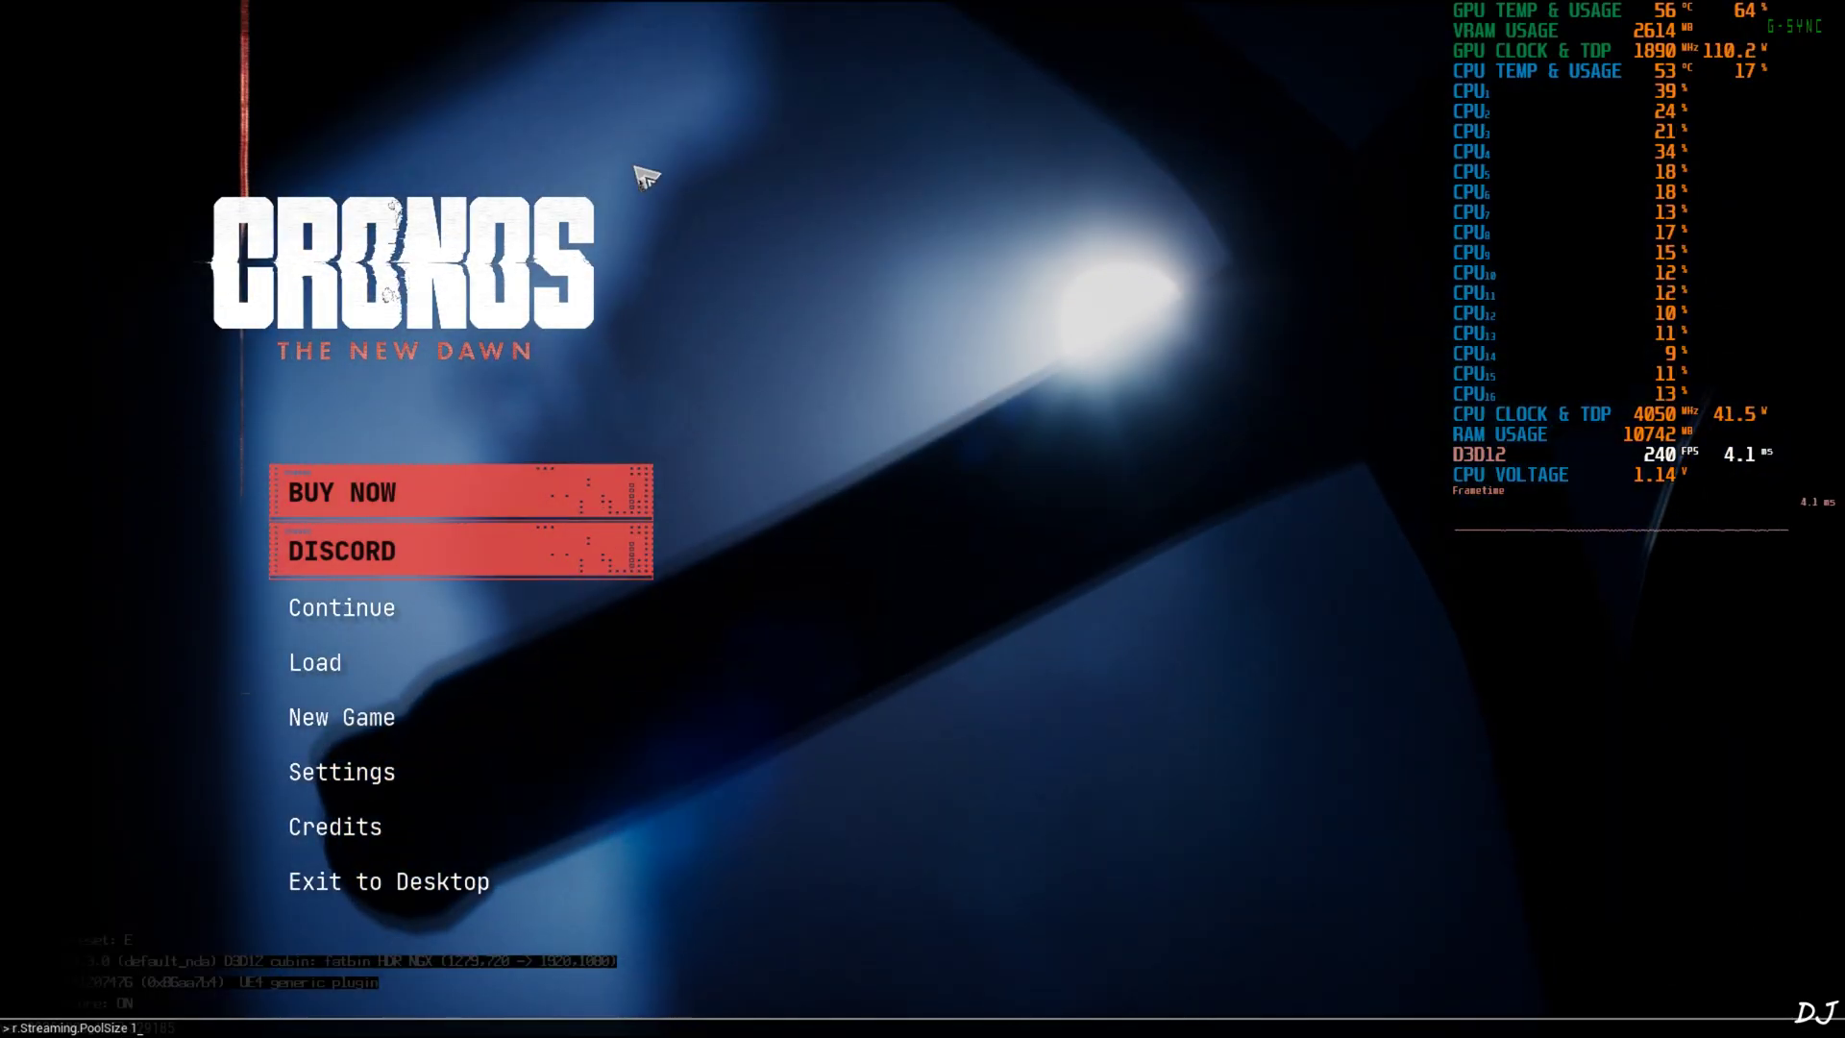
{"action": "type", "text": "024"}
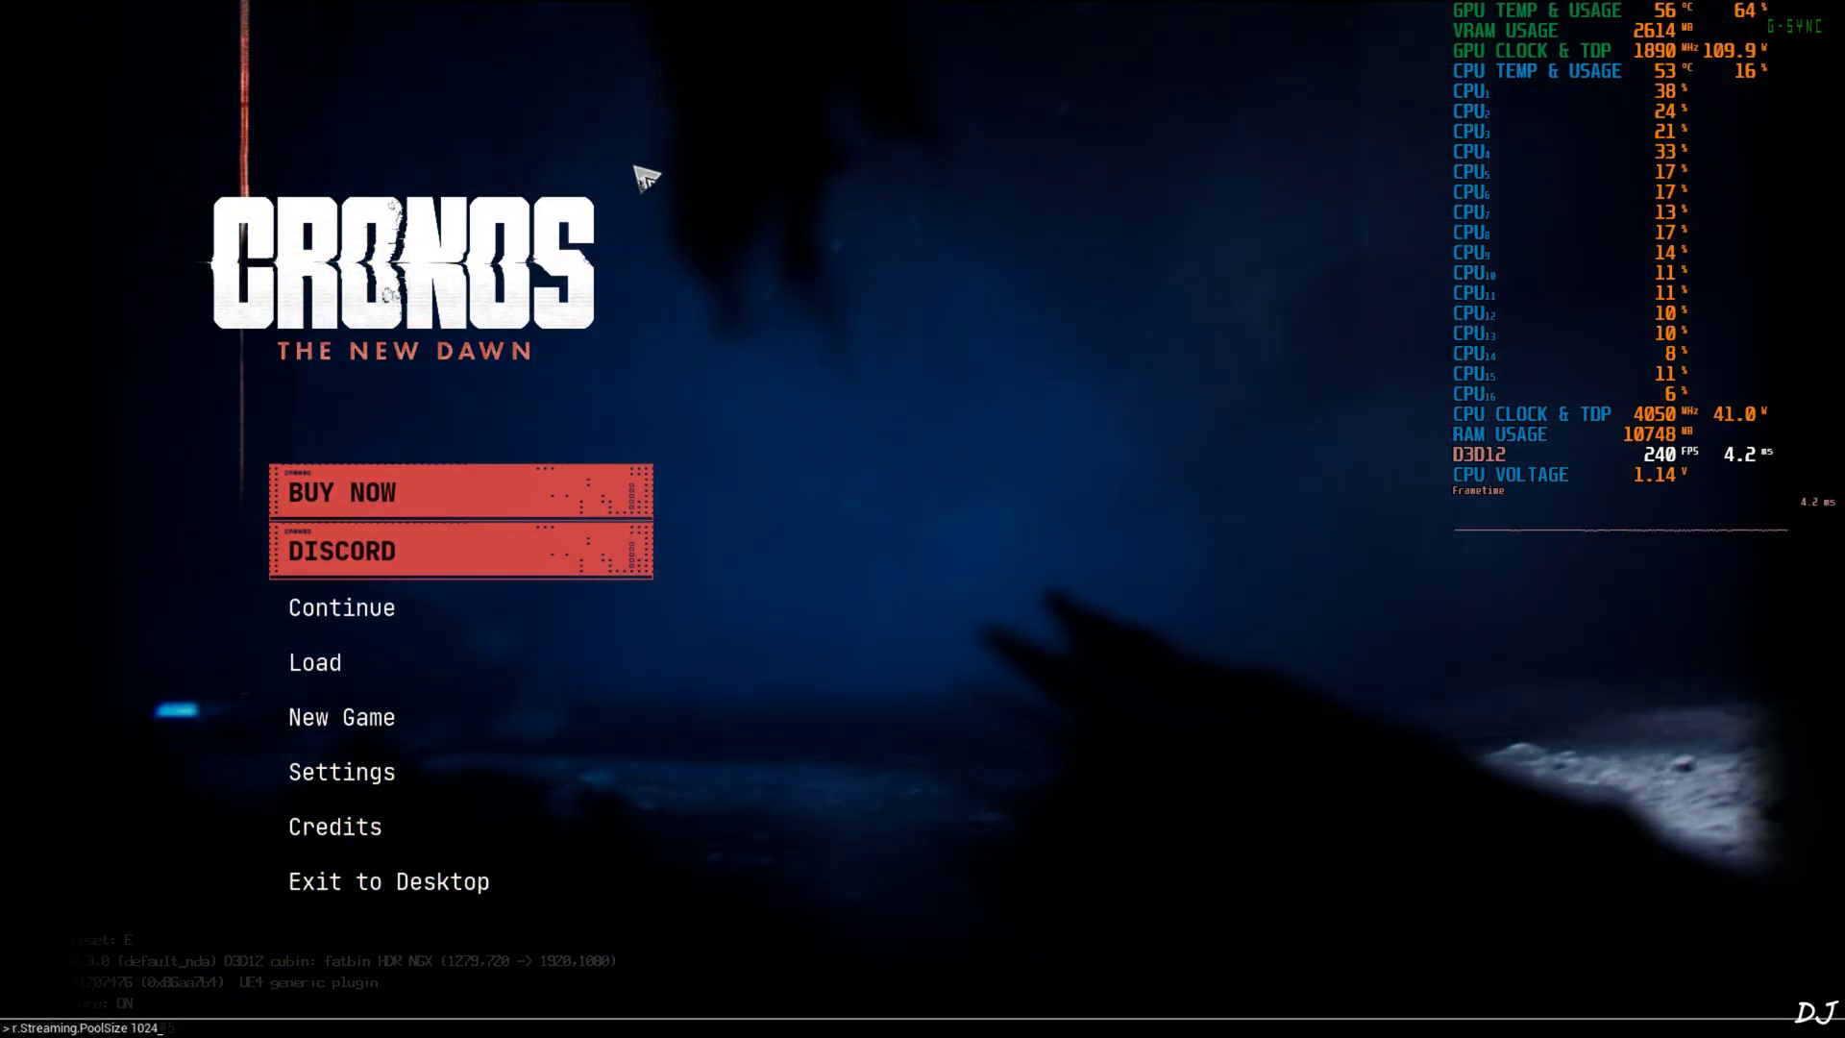
{"action": "key", "text": "Return"}
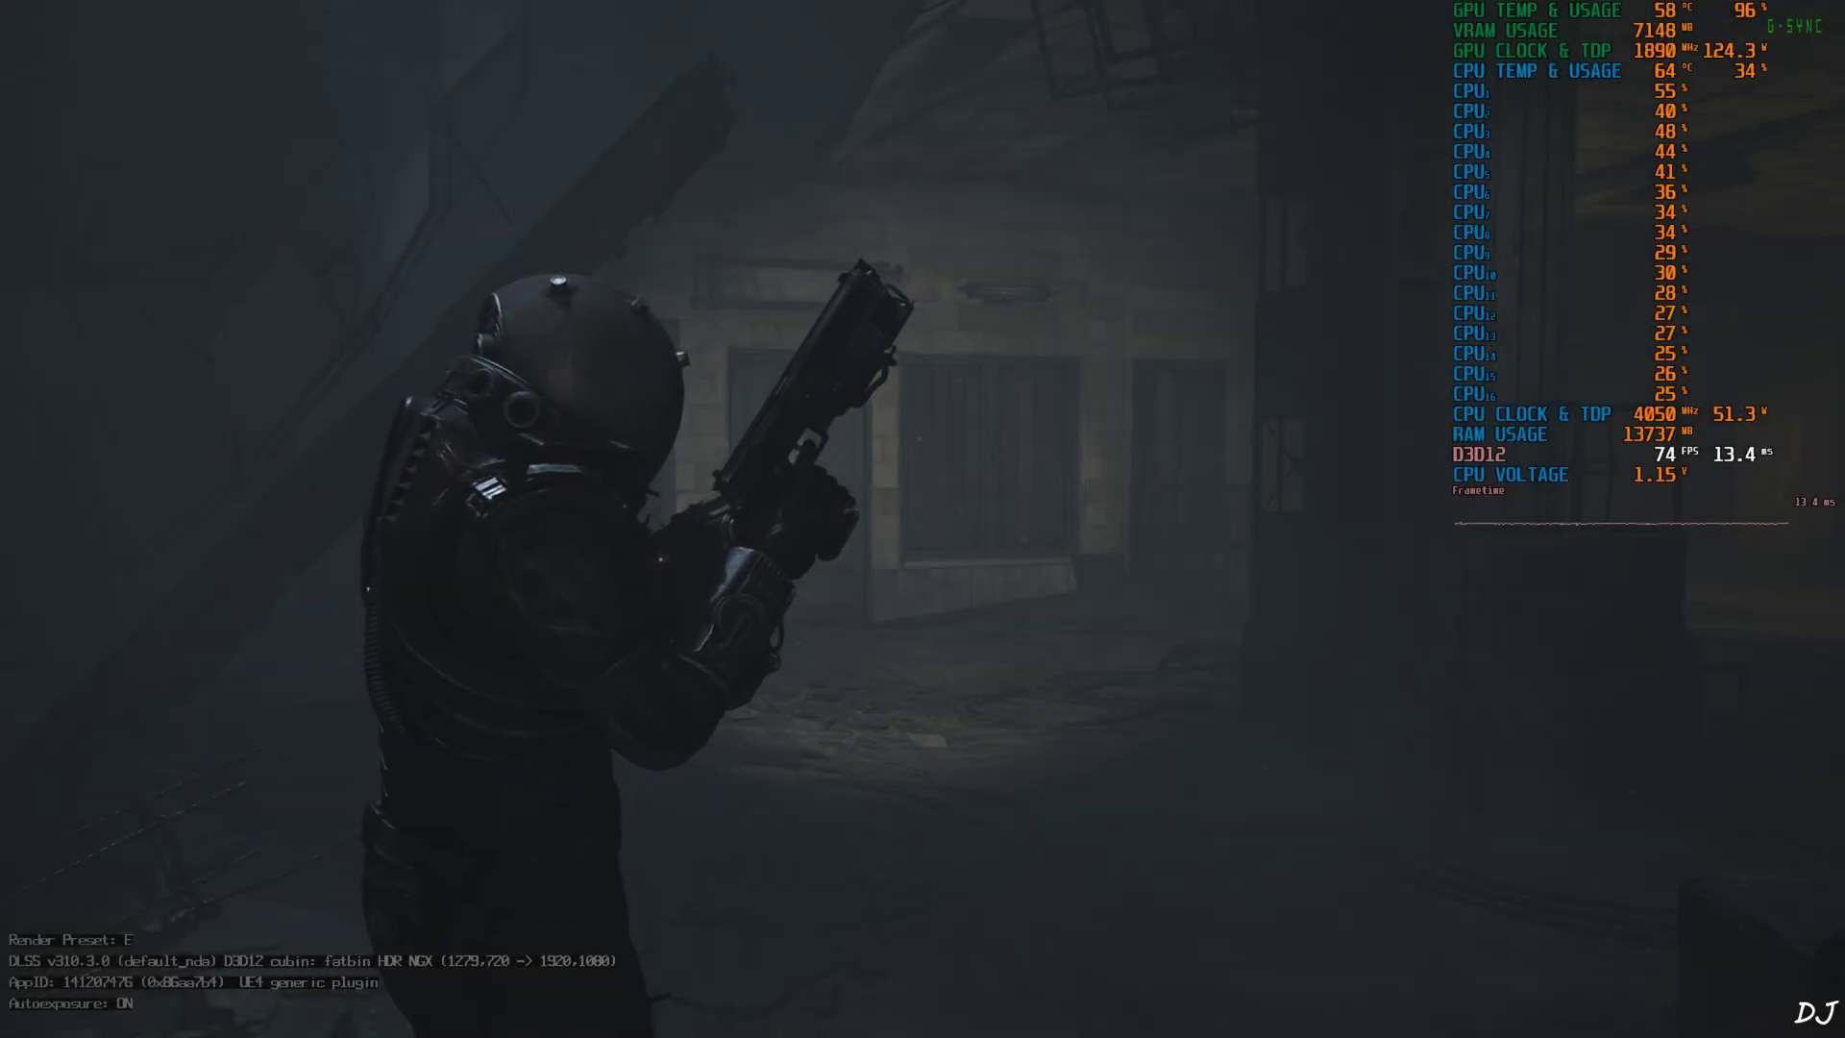
Step: Bring up the OptiScaler overlay during gameplay, enable the render presets override and apply PRESET K for DLSS
{"action": "key", "text": "w"}
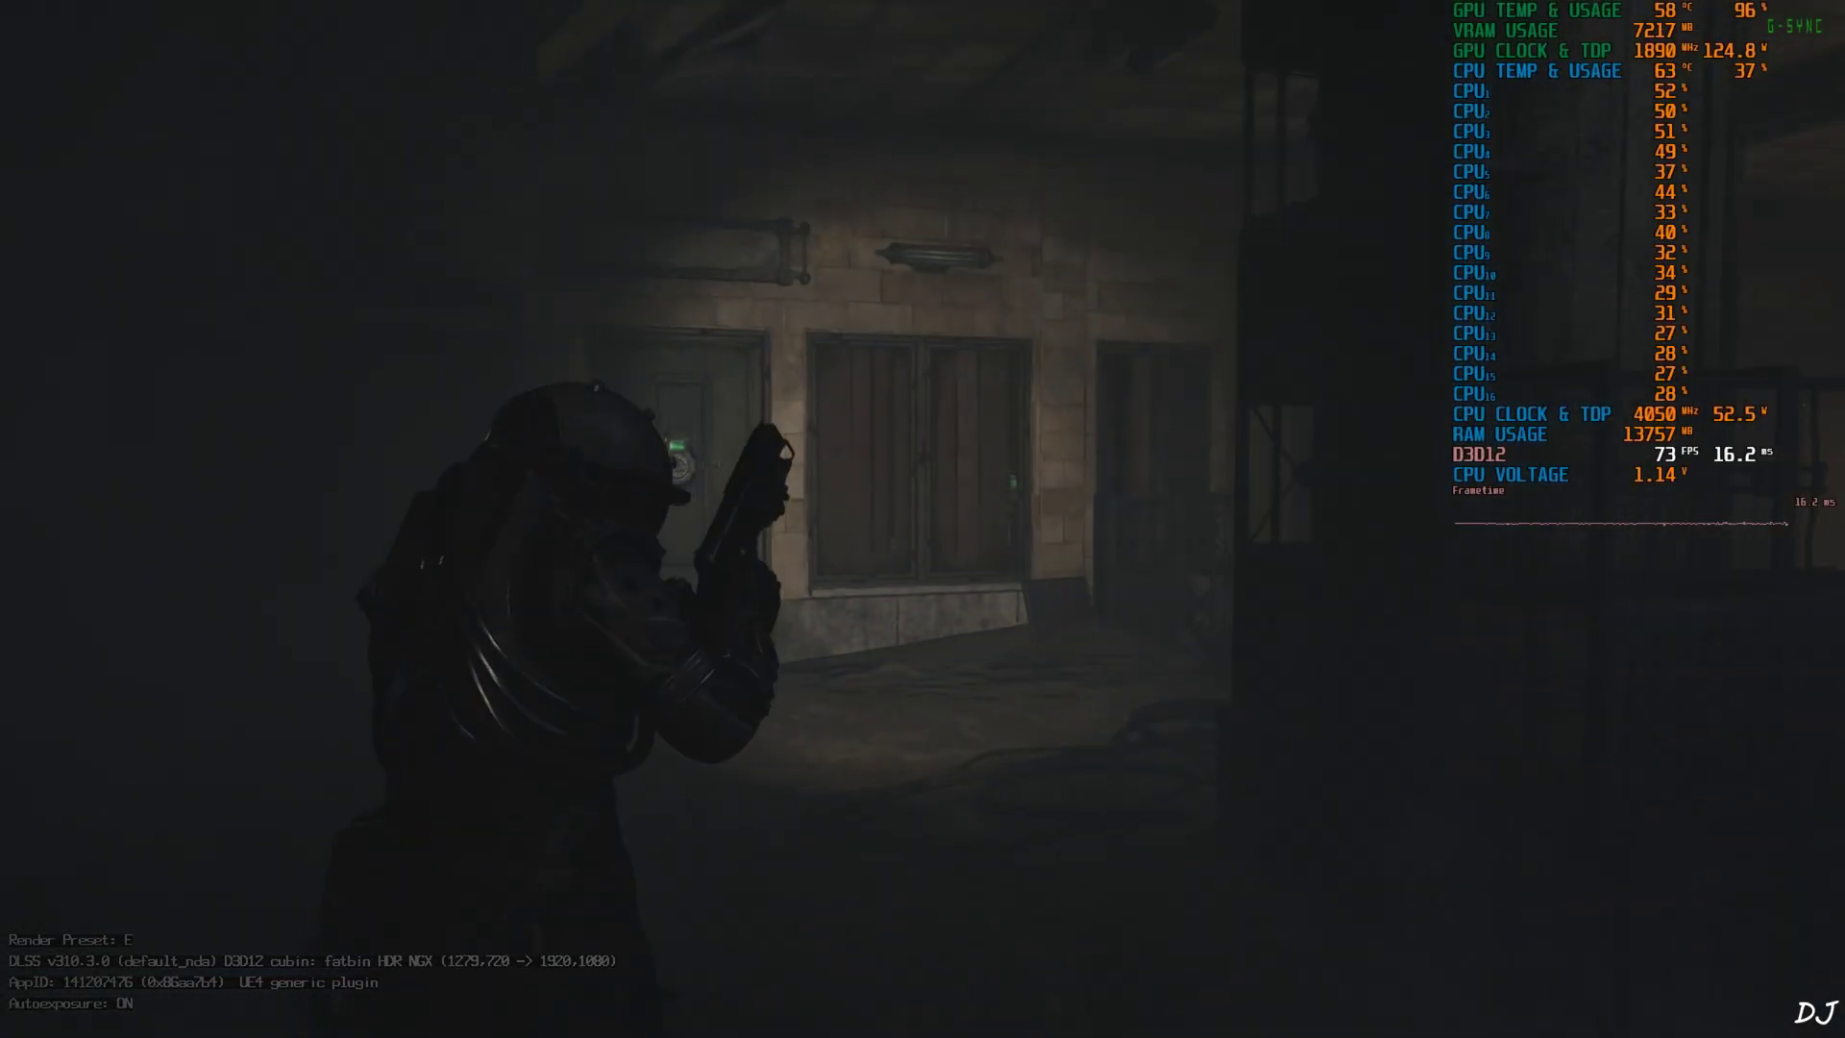
{"action": "key", "text": "w"}
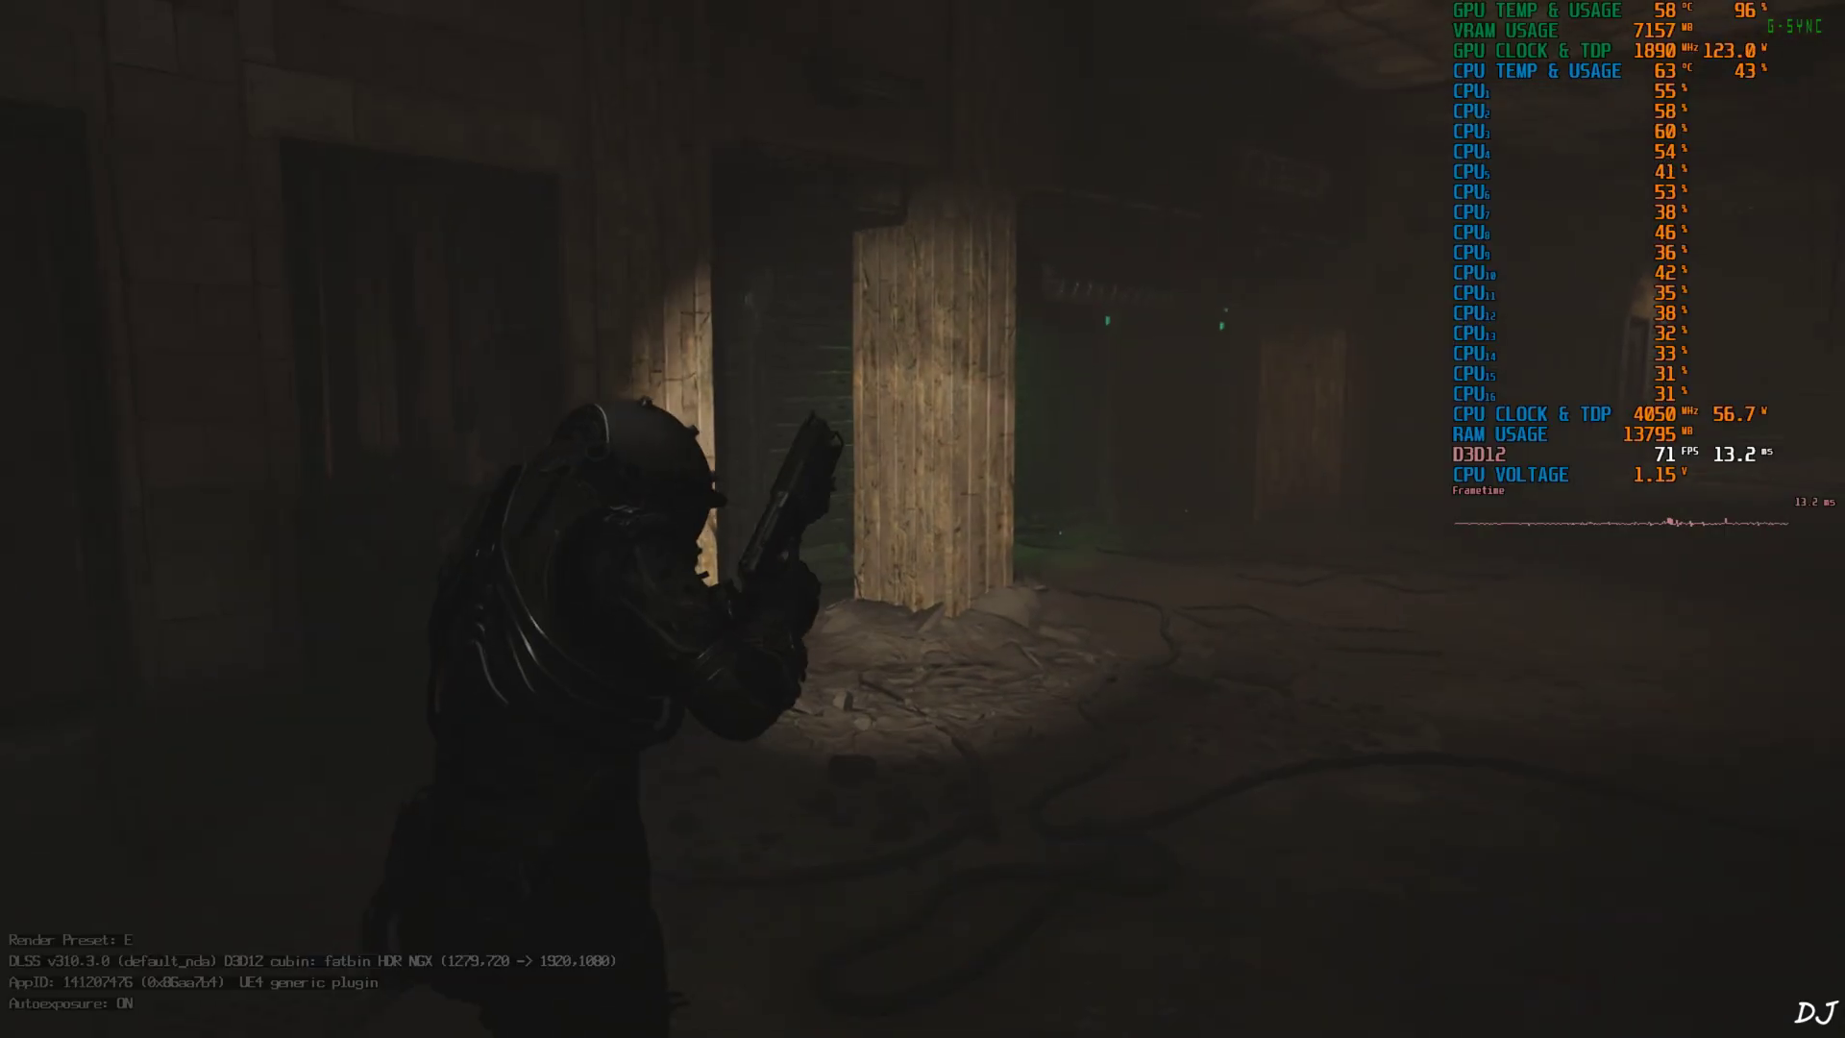
{"action": "key", "text": "Insert"}
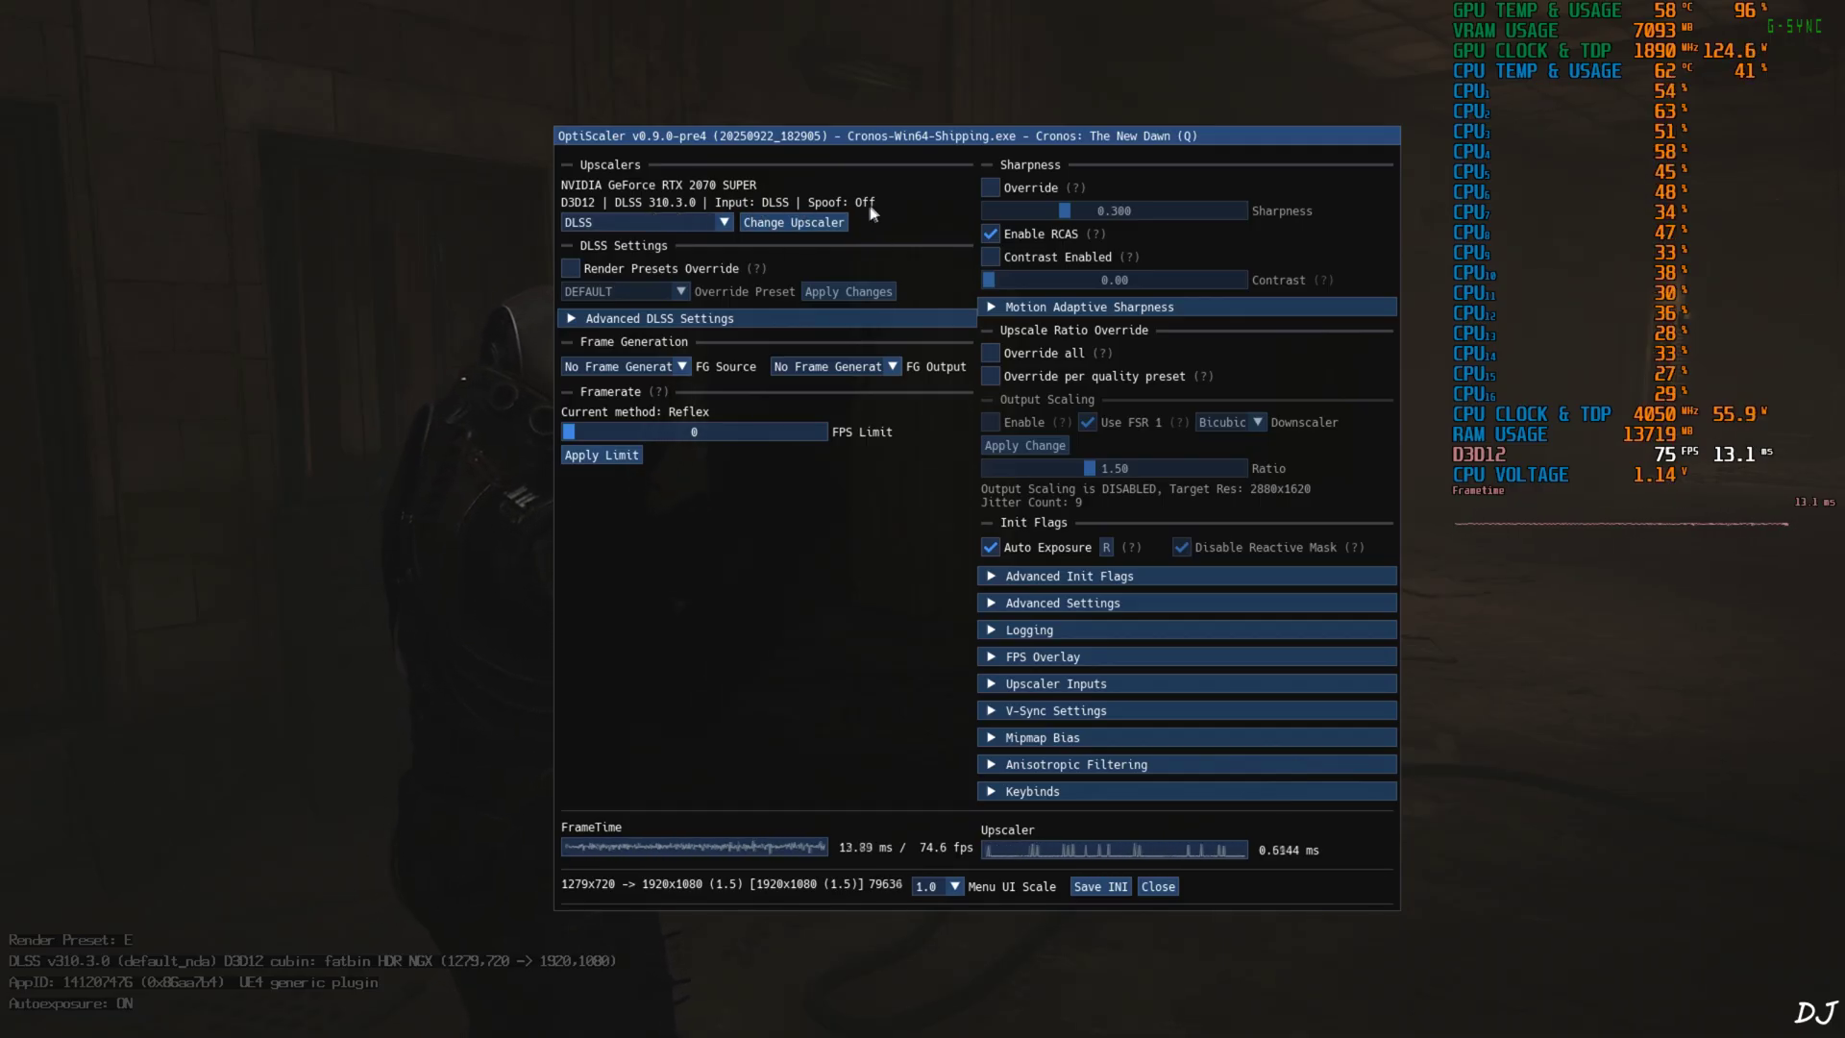
{"action": "left_click_drag", "start_coordinate": [884, 240], "coordinate": [907, 200]}
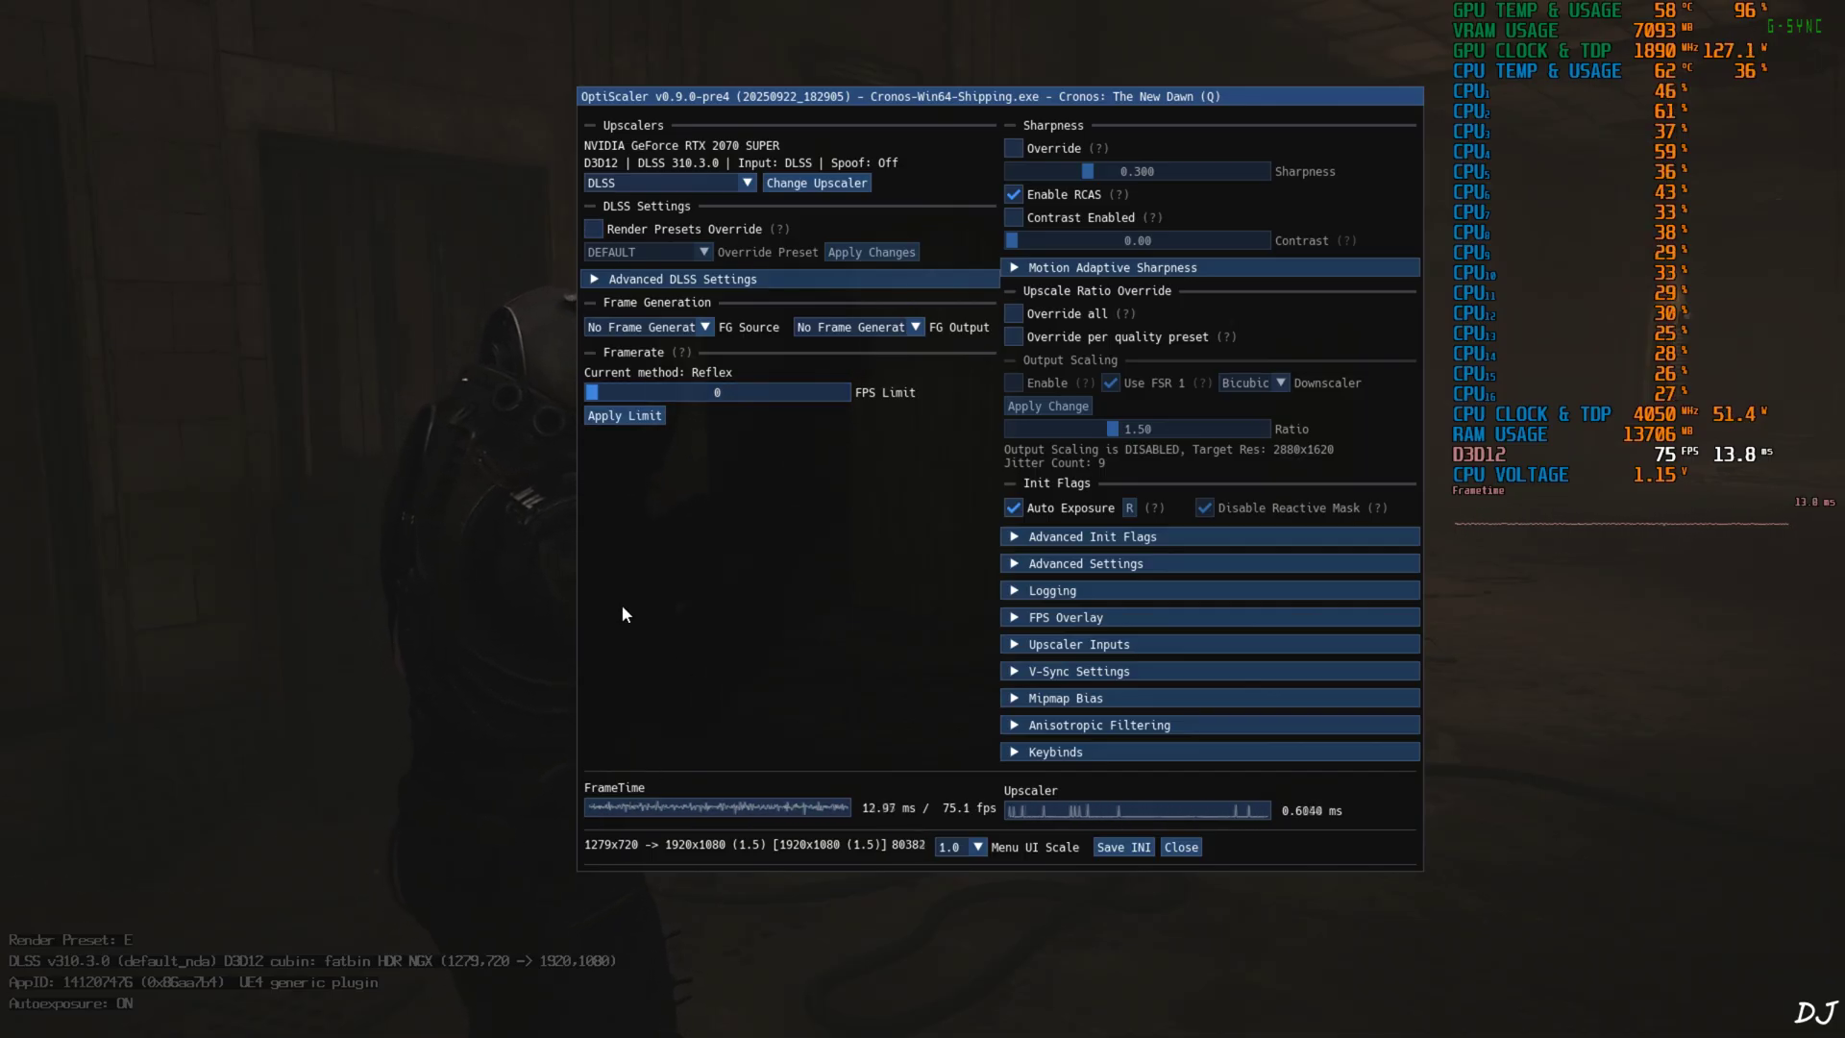
{"action": "left_click", "coordinate": [594, 233]}
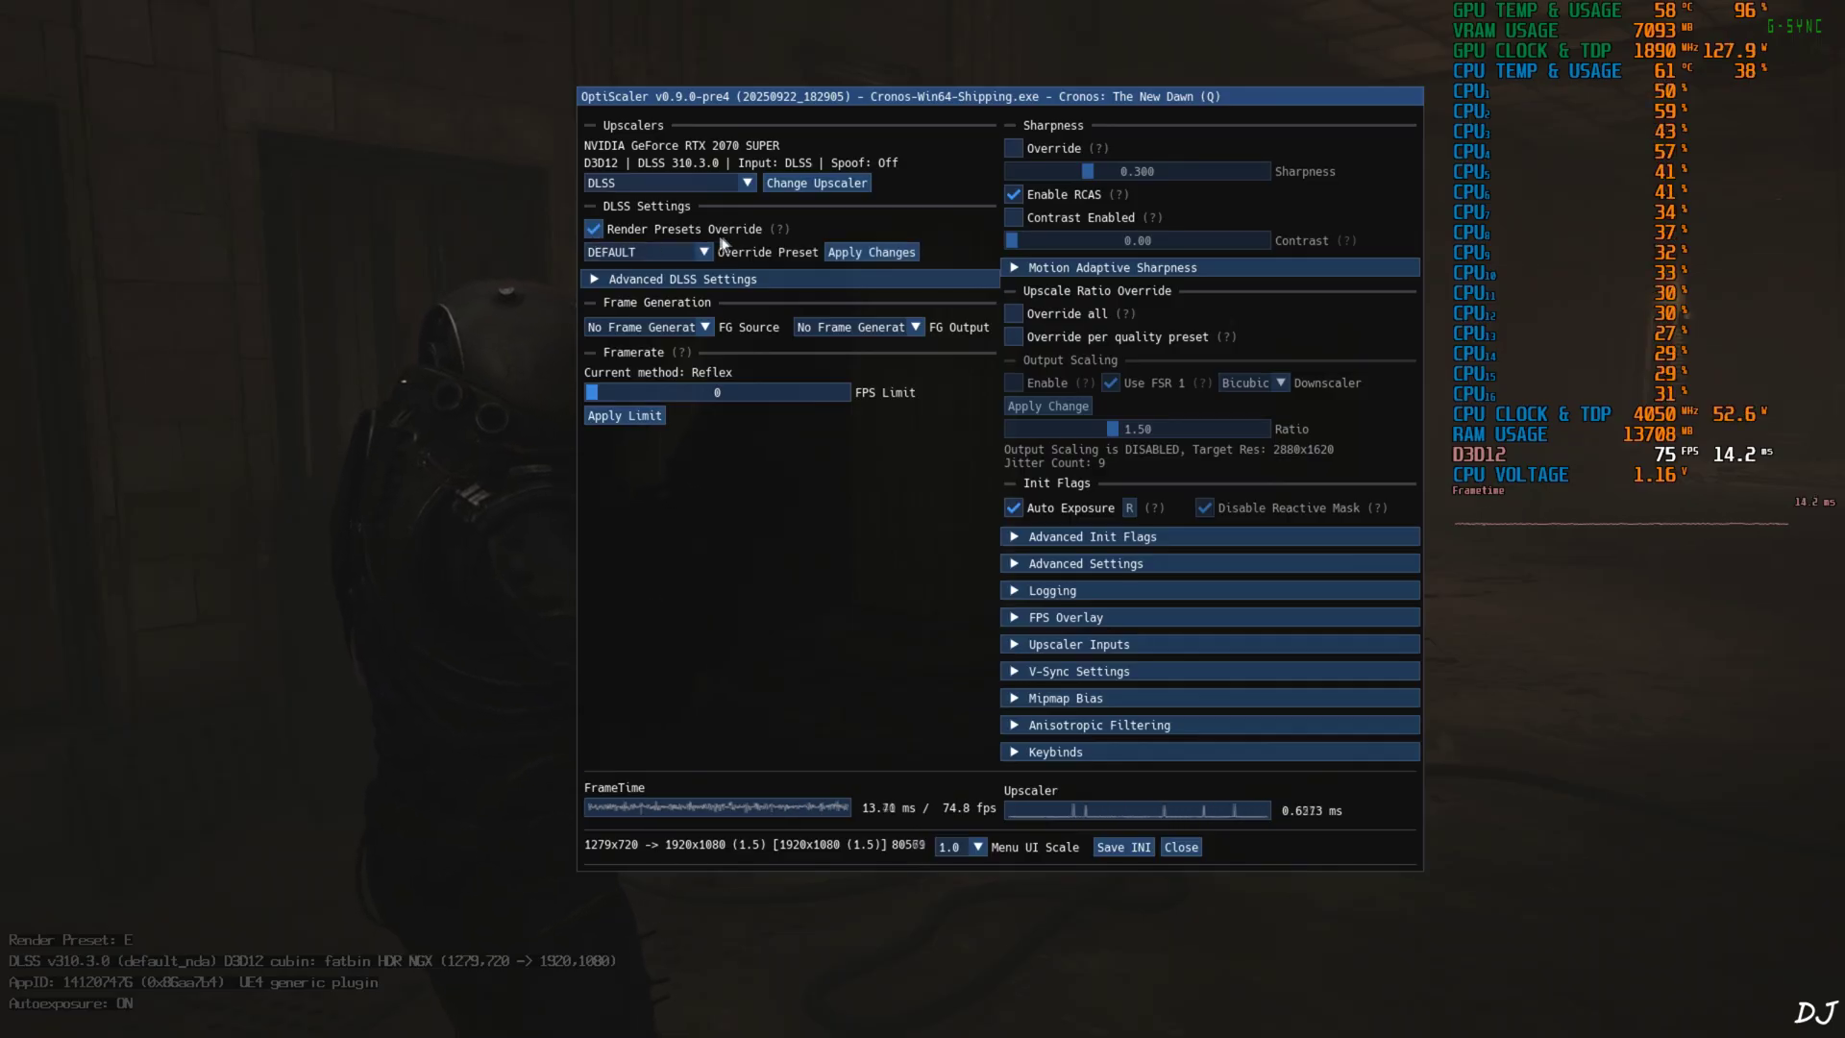
{"action": "left_click", "coordinate": [663, 251]}
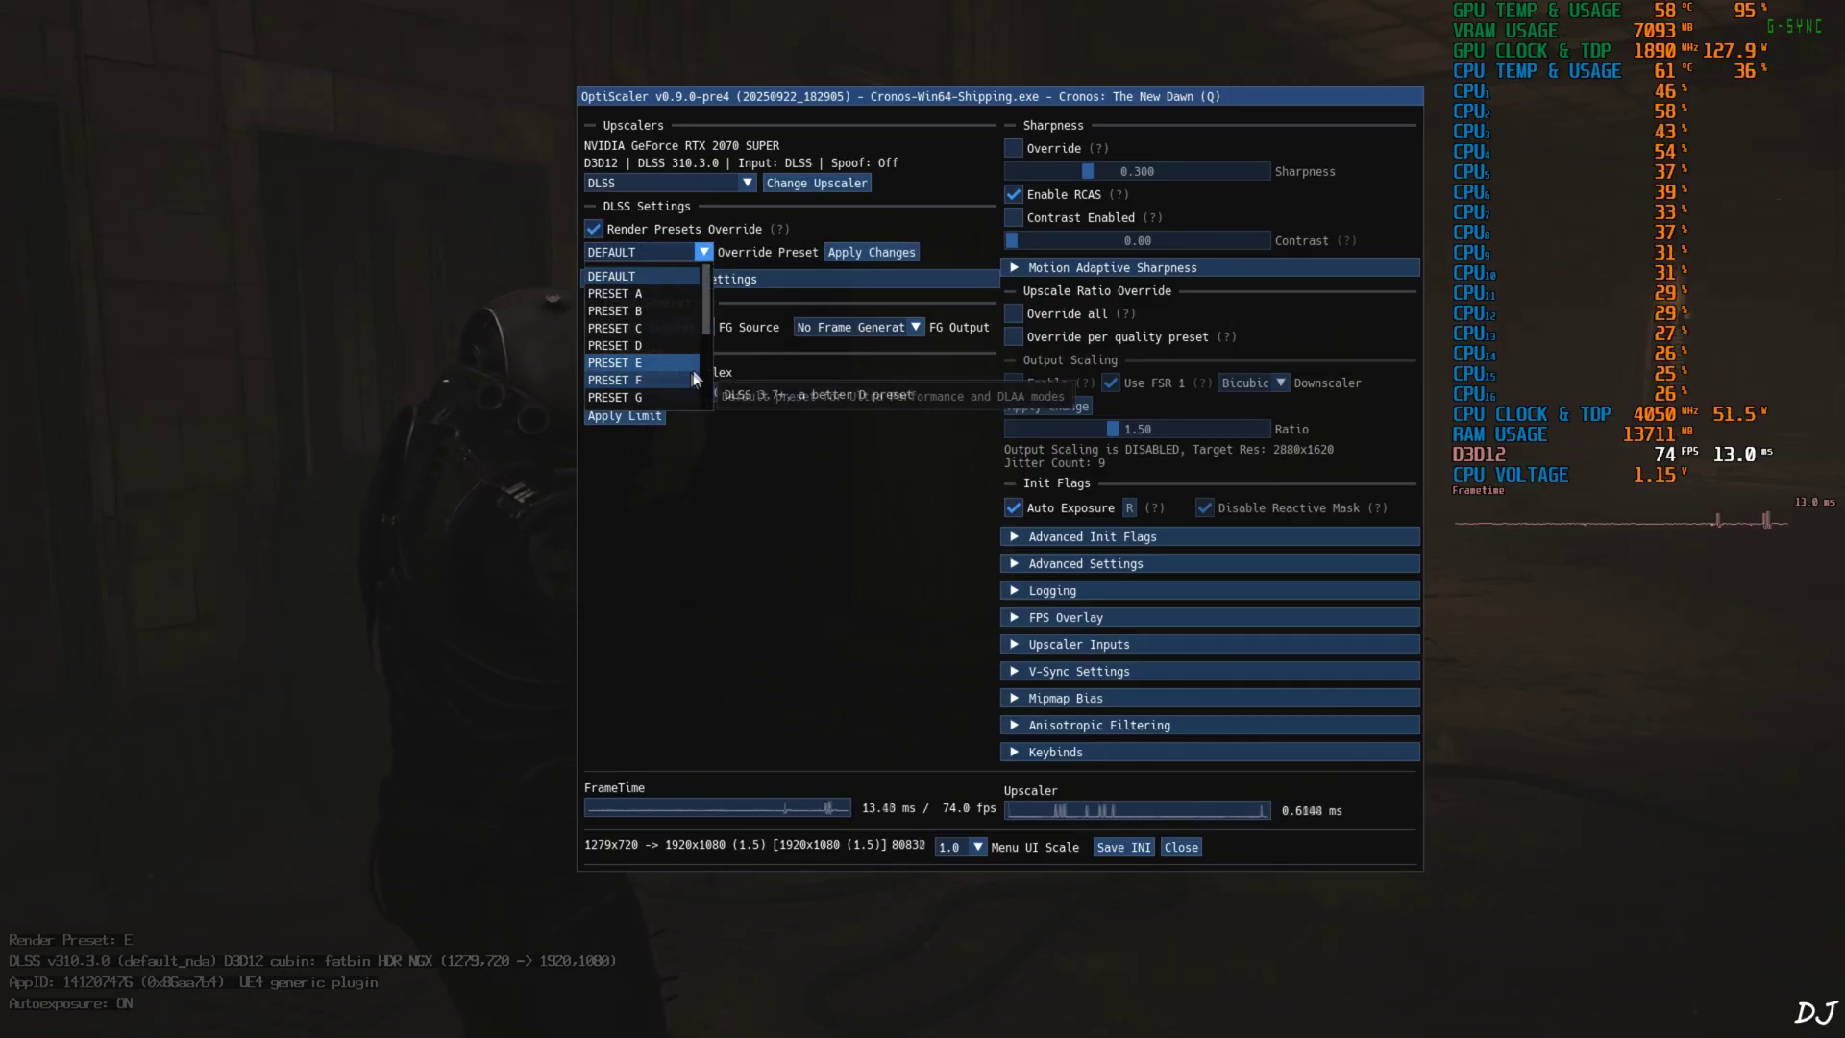
{"action": "left_click_drag", "start_coordinate": [708, 324], "coordinate": [705, 358]}
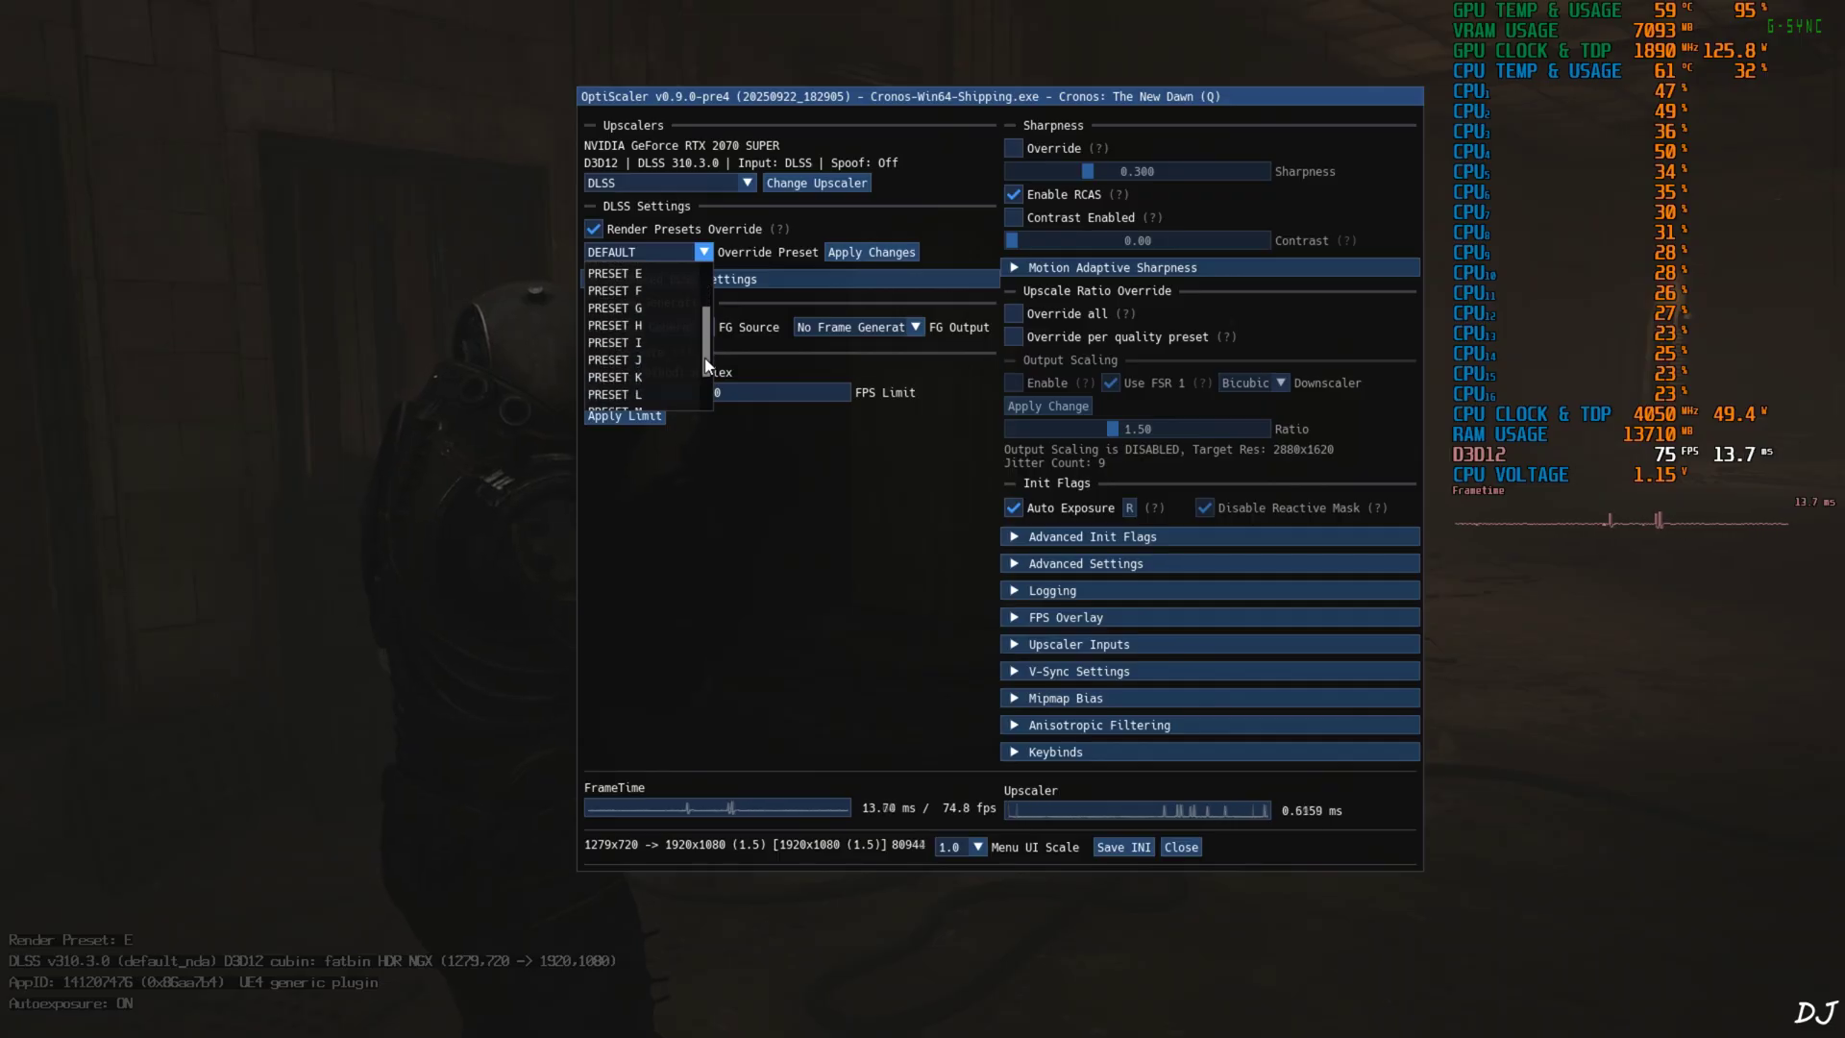
{"action": "left_click", "coordinate": [653, 370]}
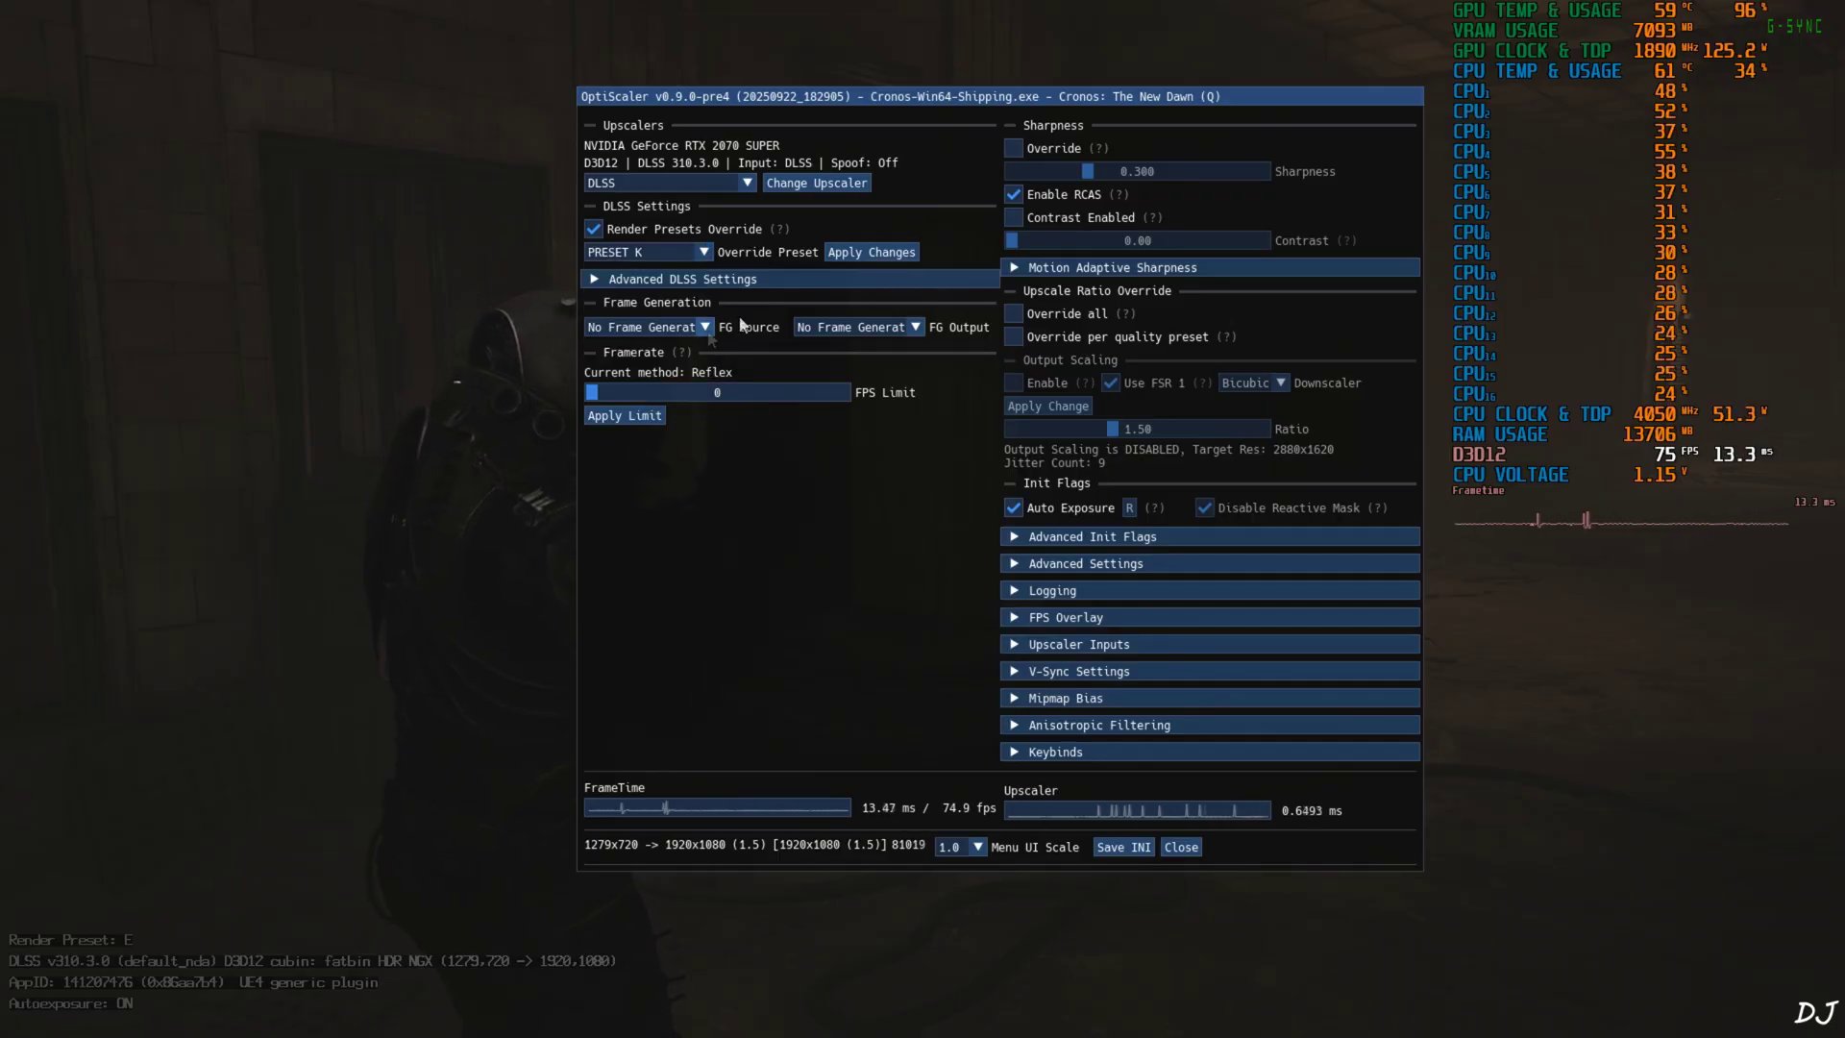
{"action": "left_click", "coordinate": [861, 254]}
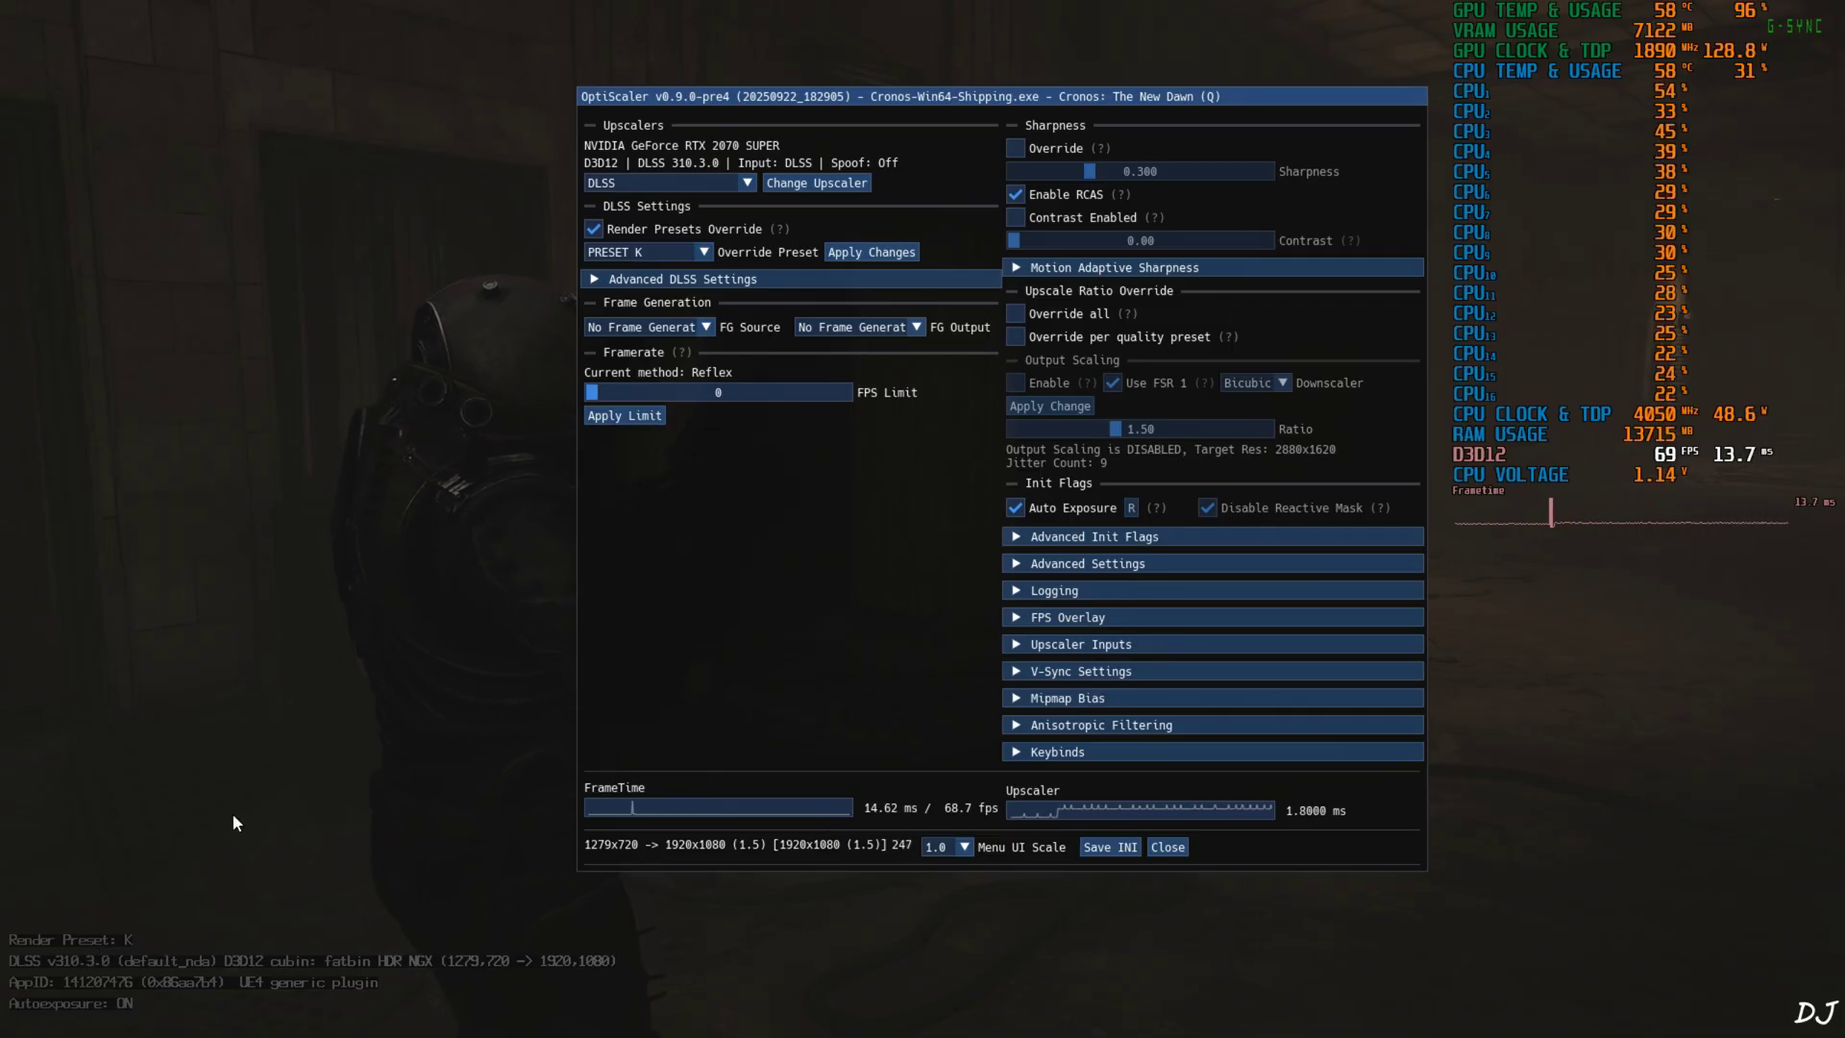
Step: Enable OptiScaler's FPS overlay with the Full + Graph type and a scale of about 1.3, and close the OptiScaler overlay
{"action": "left_click", "coordinate": [1061, 618]}
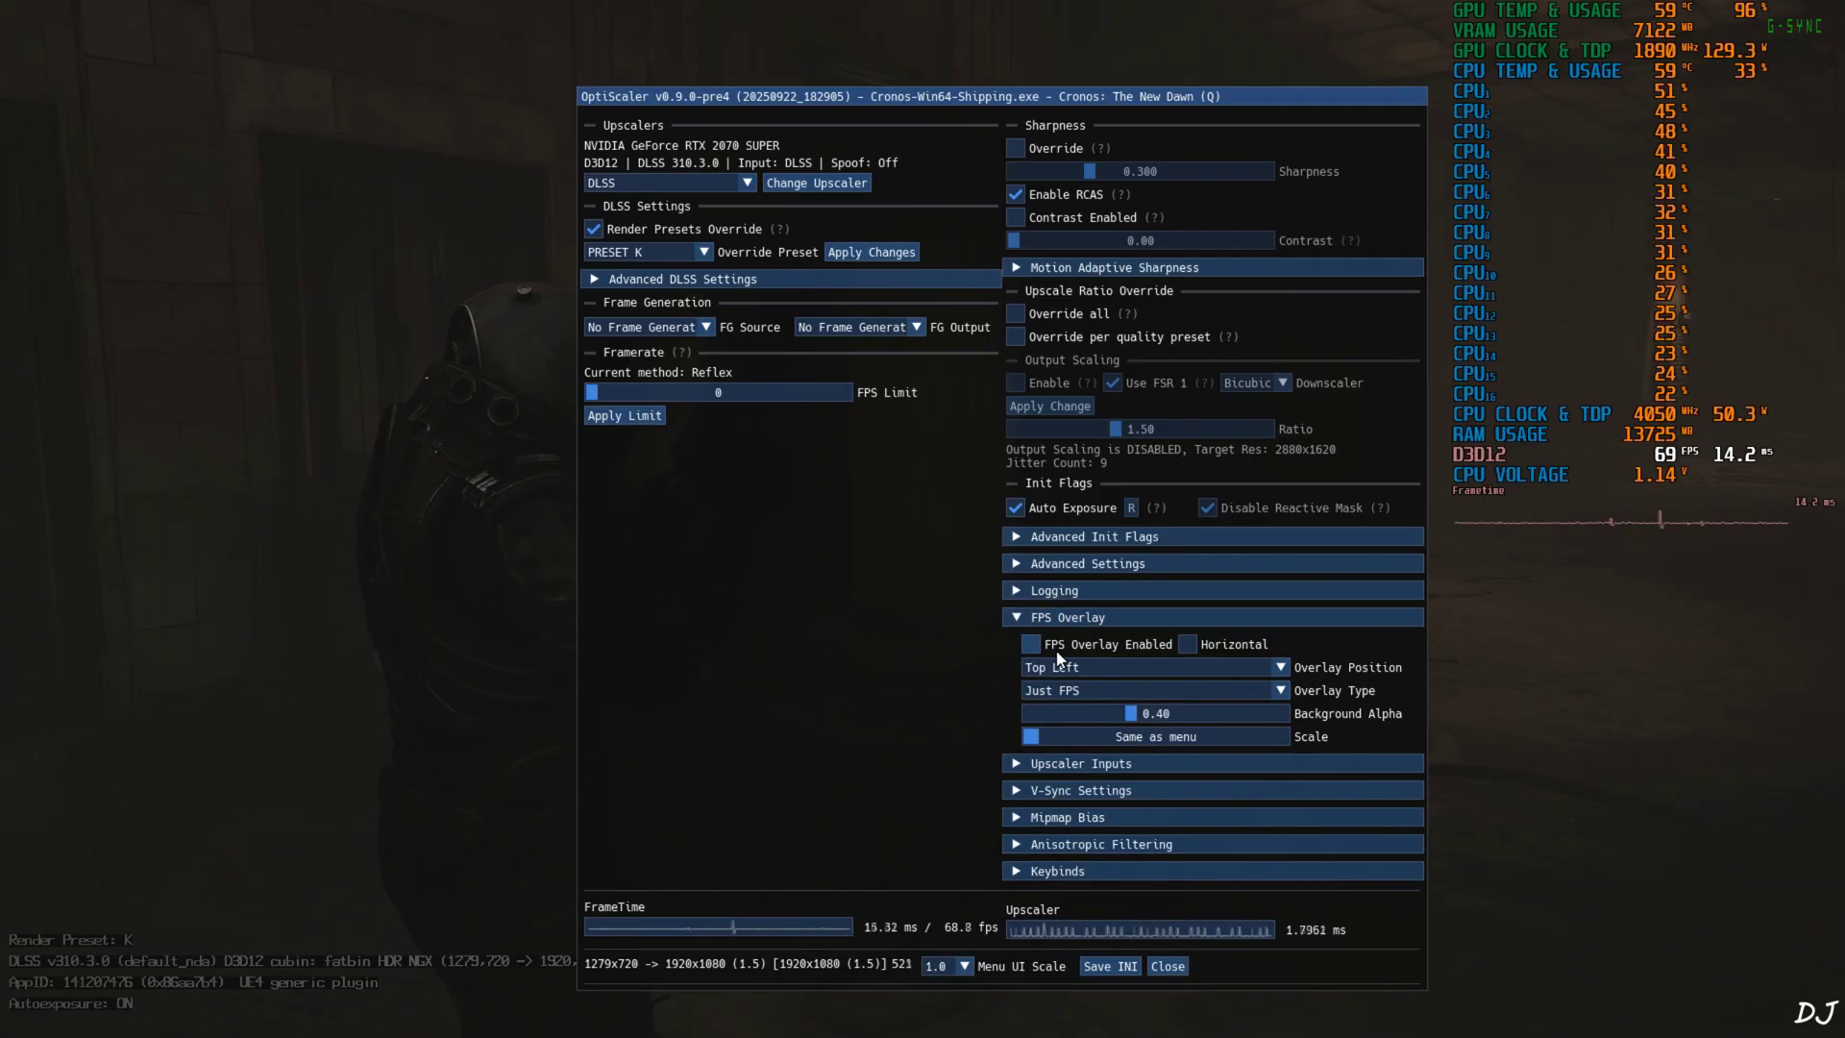
{"action": "left_click", "coordinate": [1106, 688]}
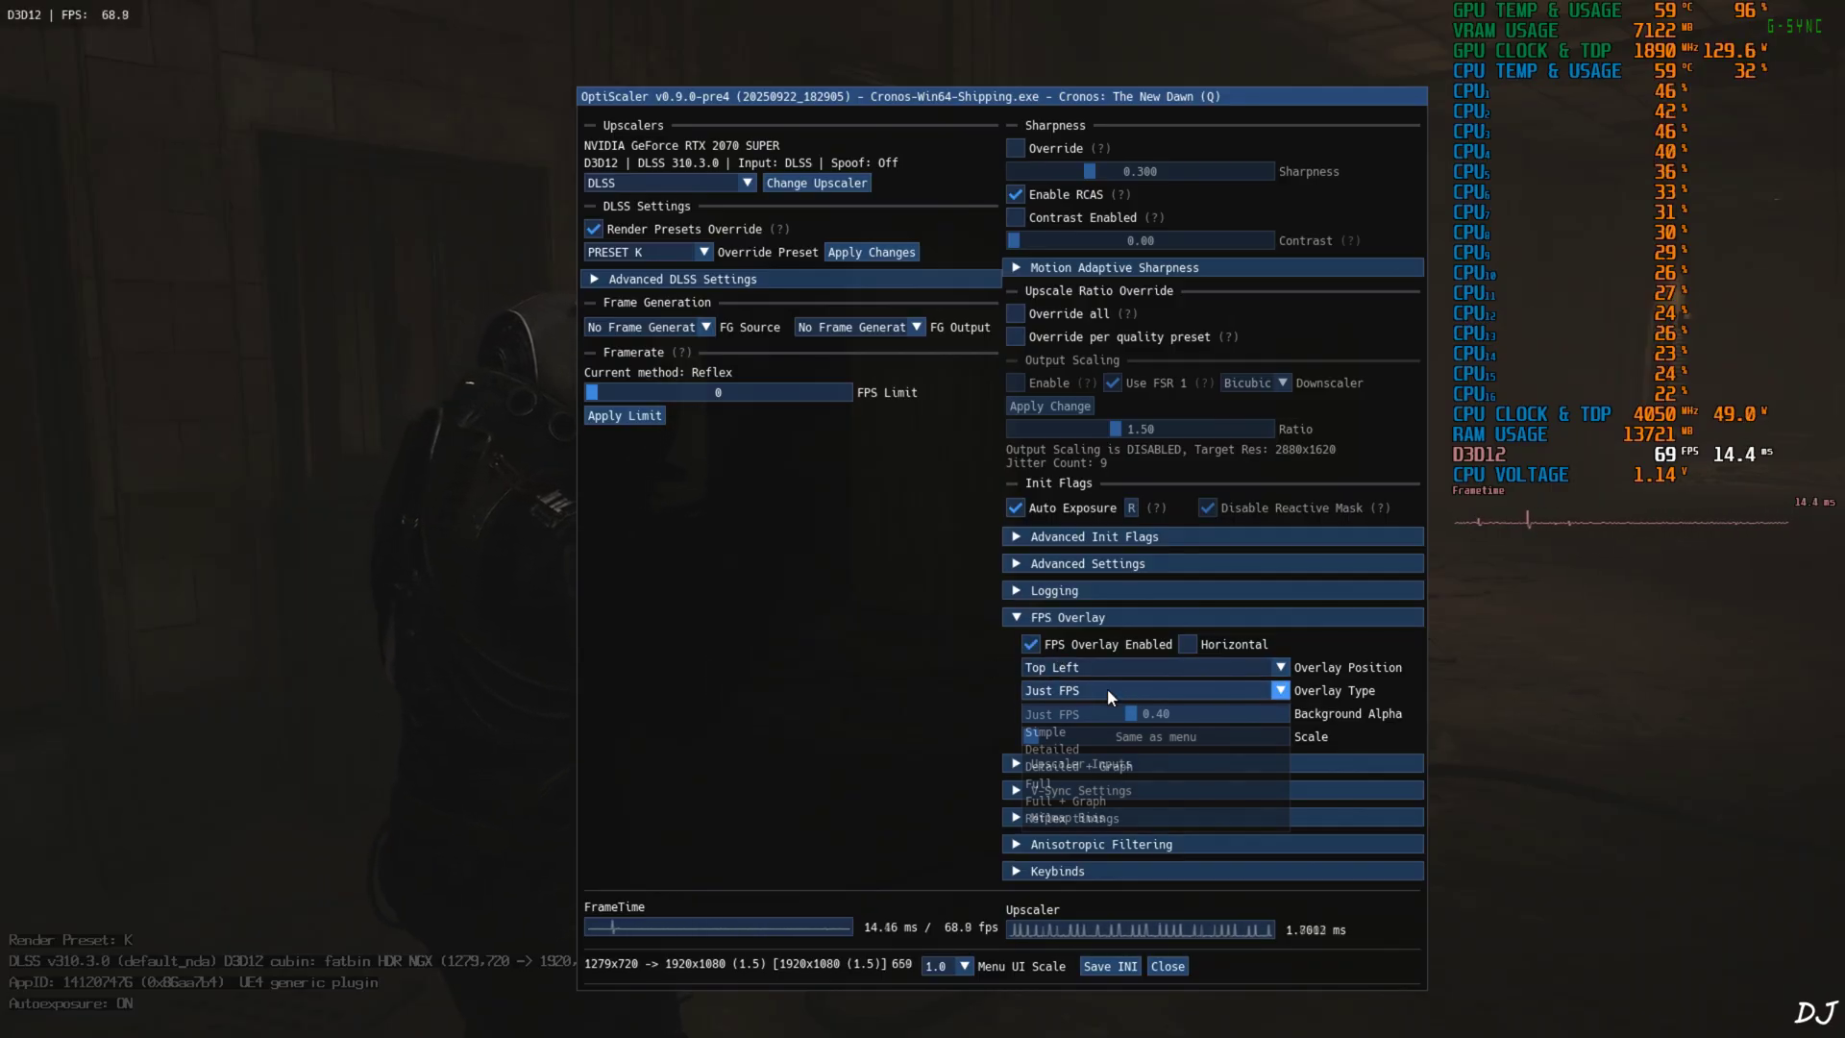
{"action": "left_click", "coordinate": [1153, 805]}
{"action": "left_click_drag", "start_coordinate": [1218, 732], "coordinate": [1174, 728]}
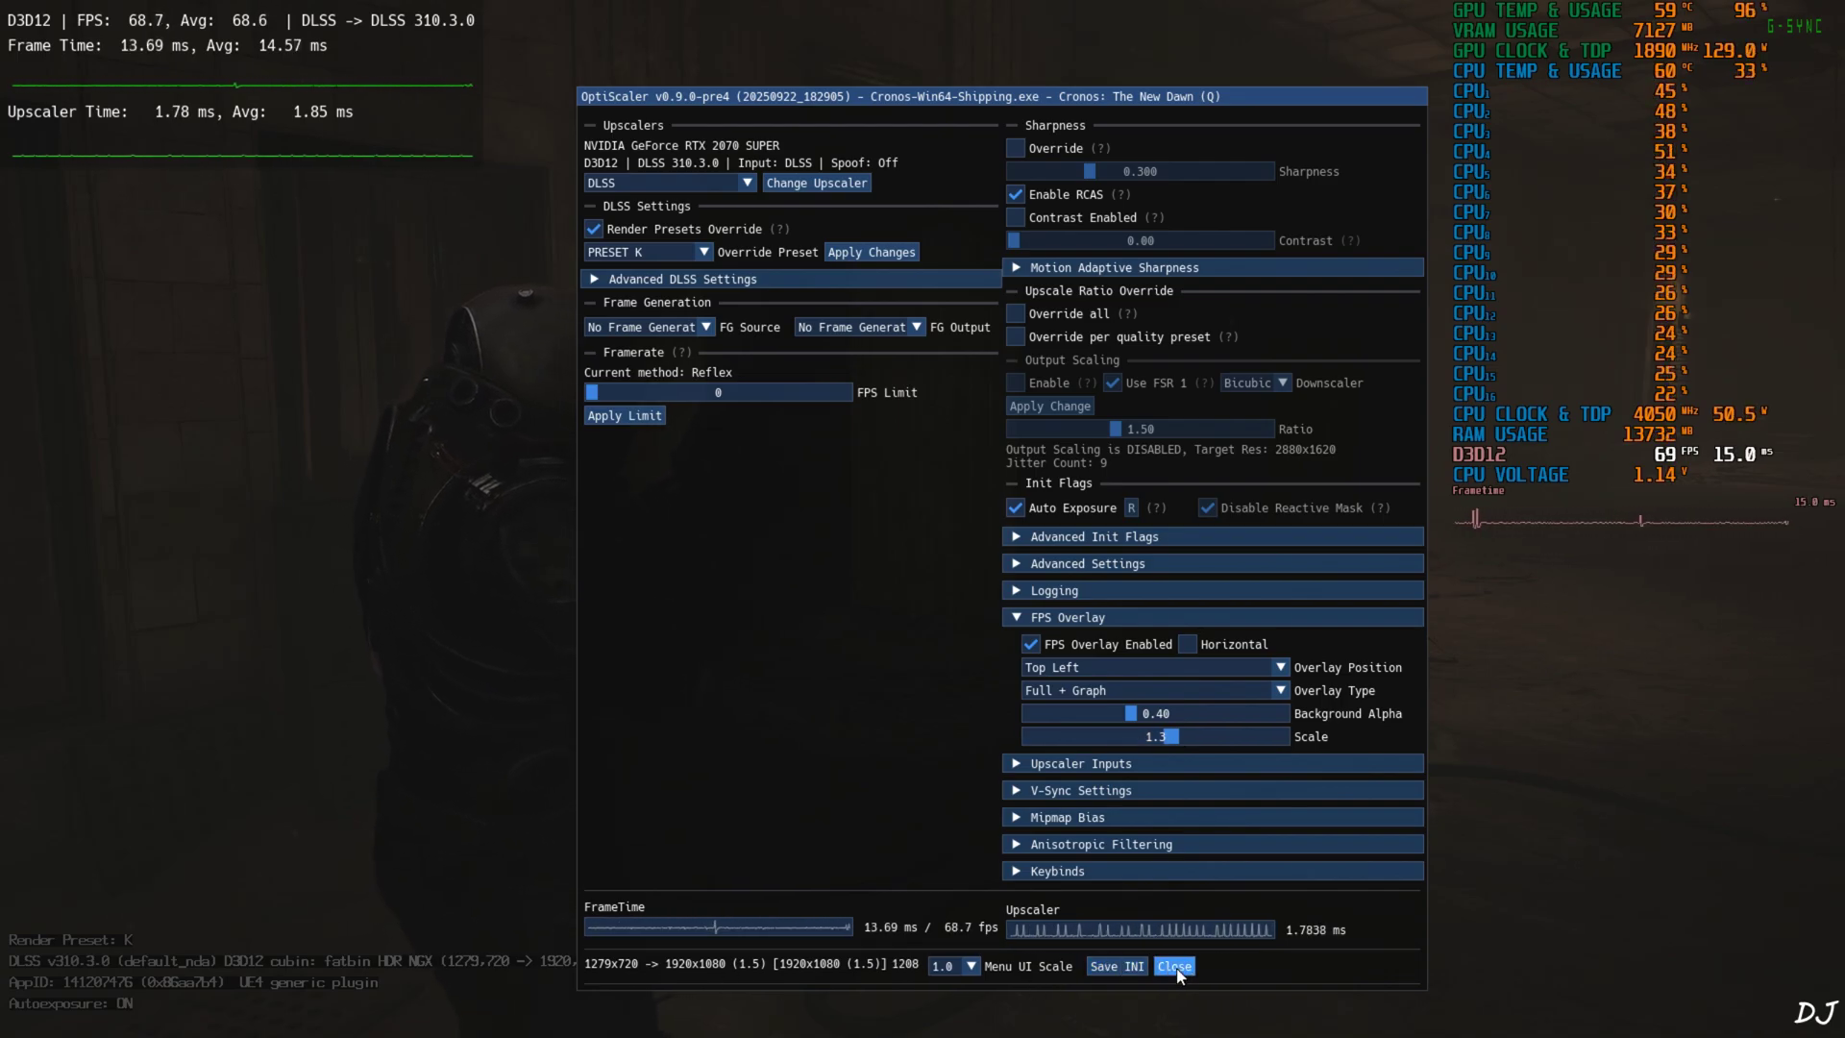
{"action": "key", "text": "Insert"}
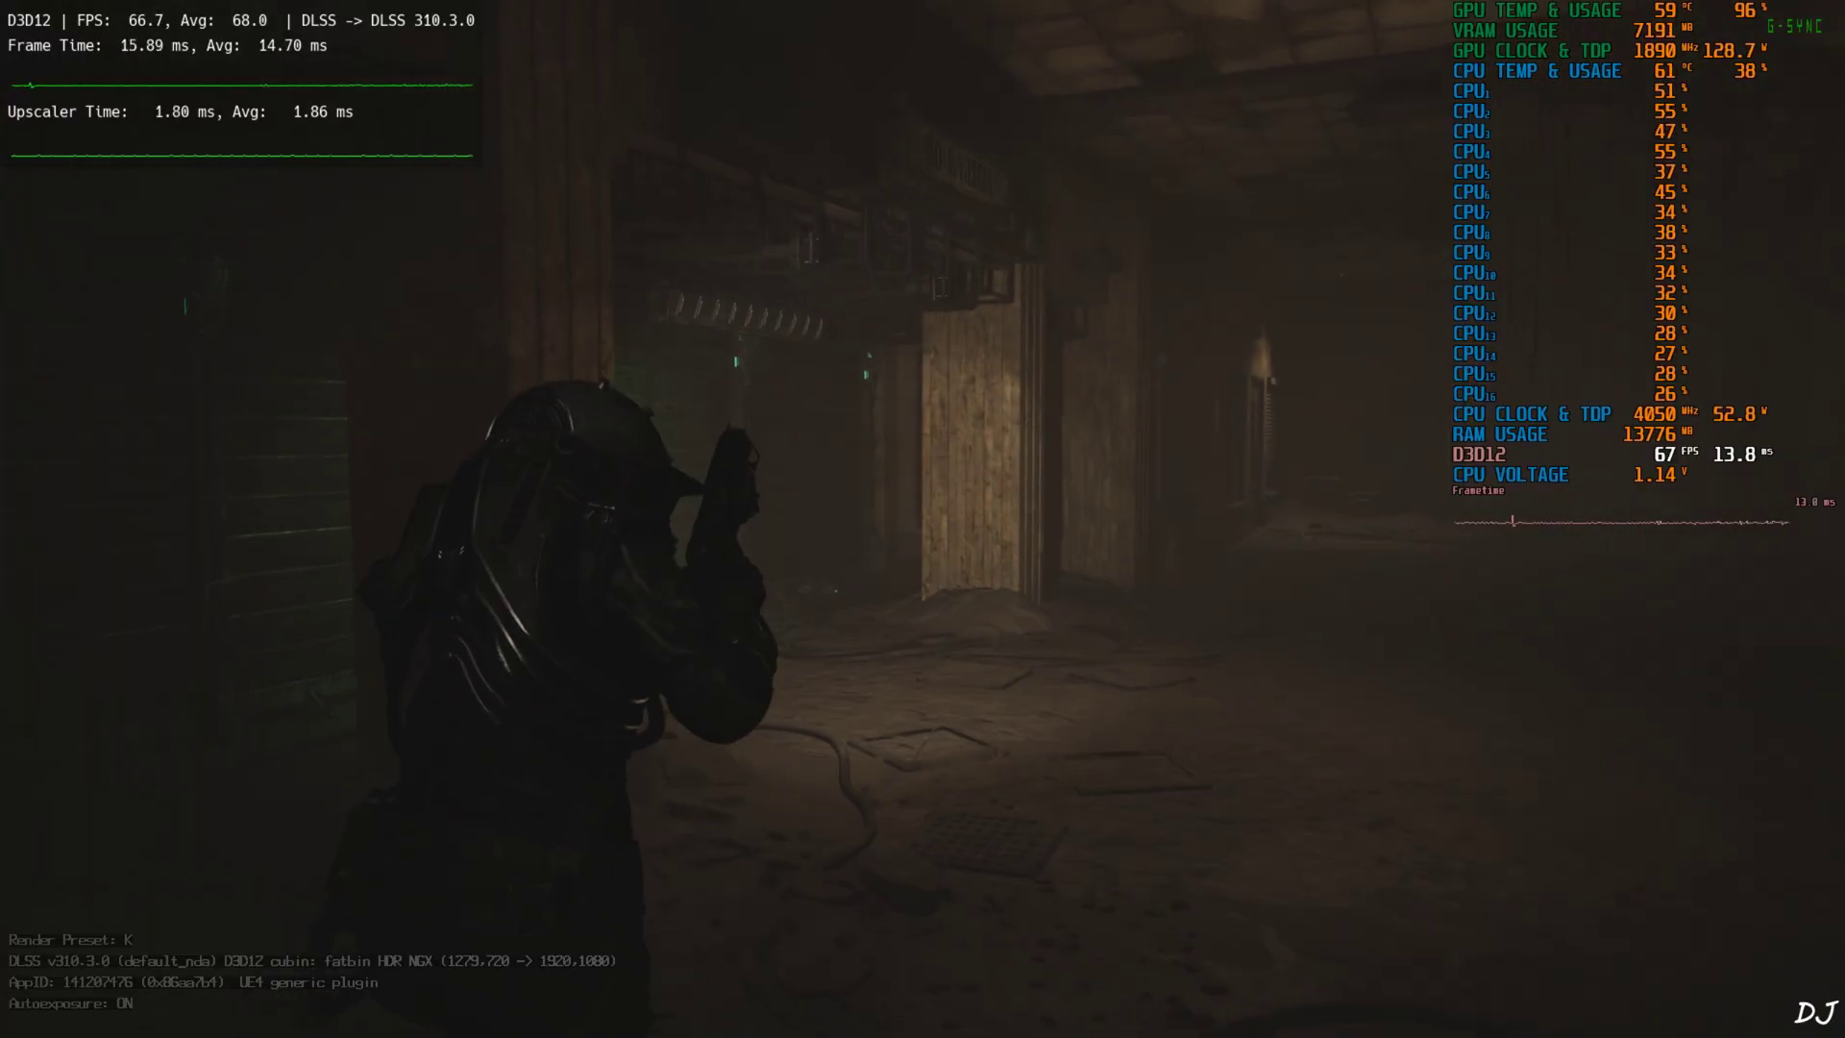
Step: Walk through the level and up the outdoor stairs to examine performance with the DLSS preset override active
{"action": "key", "text": "w"}
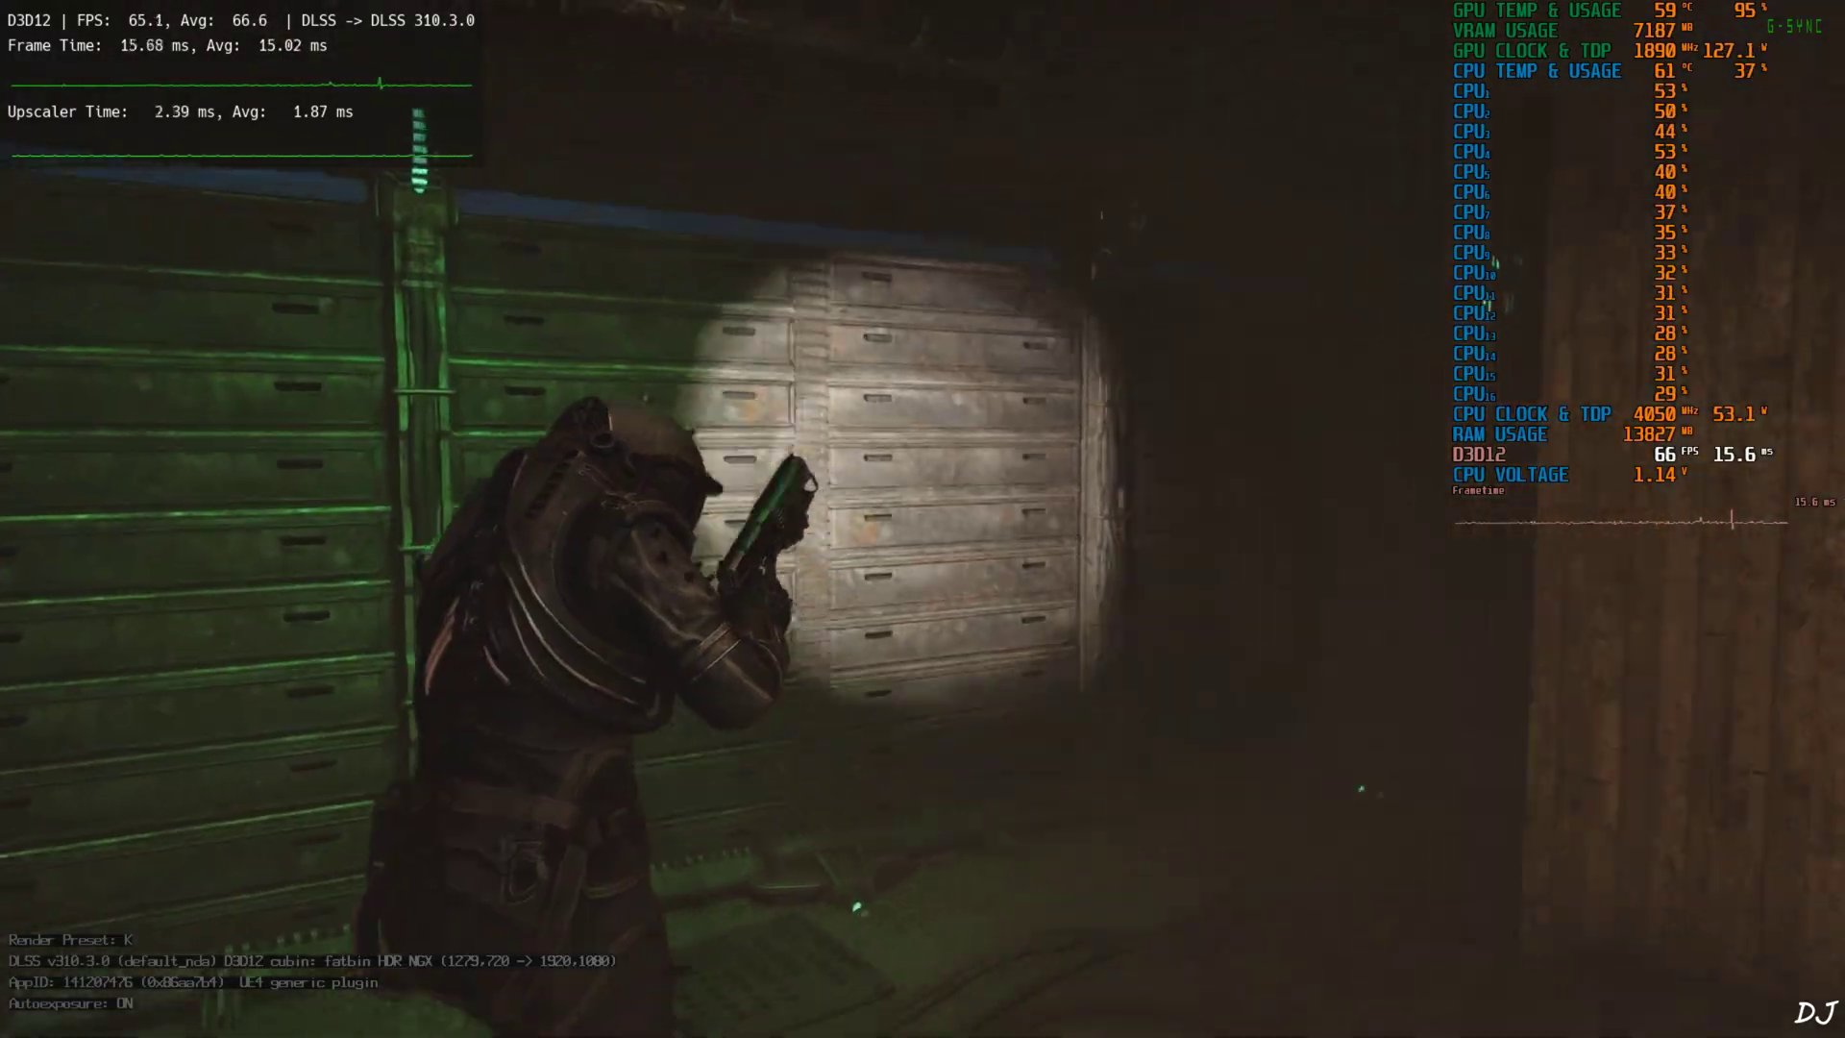
{"action": "key", "text": "w"}
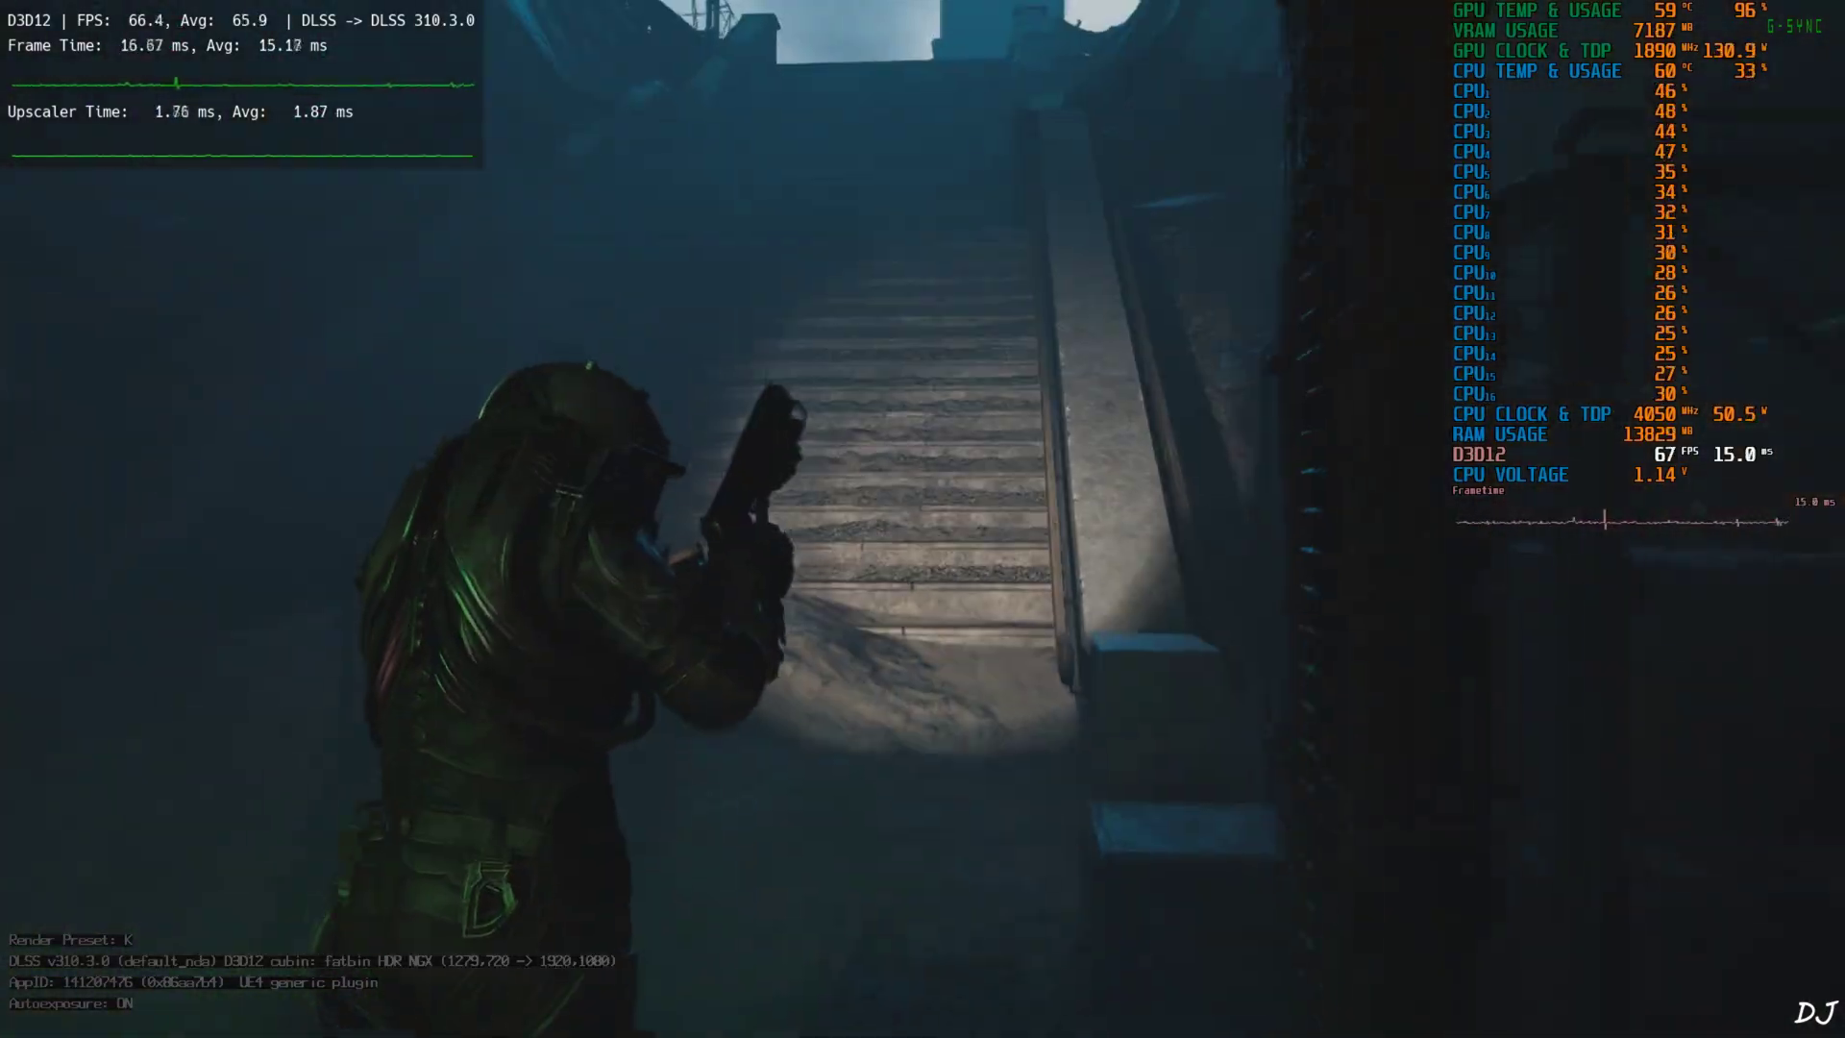
{"action": "key", "text": "w"}
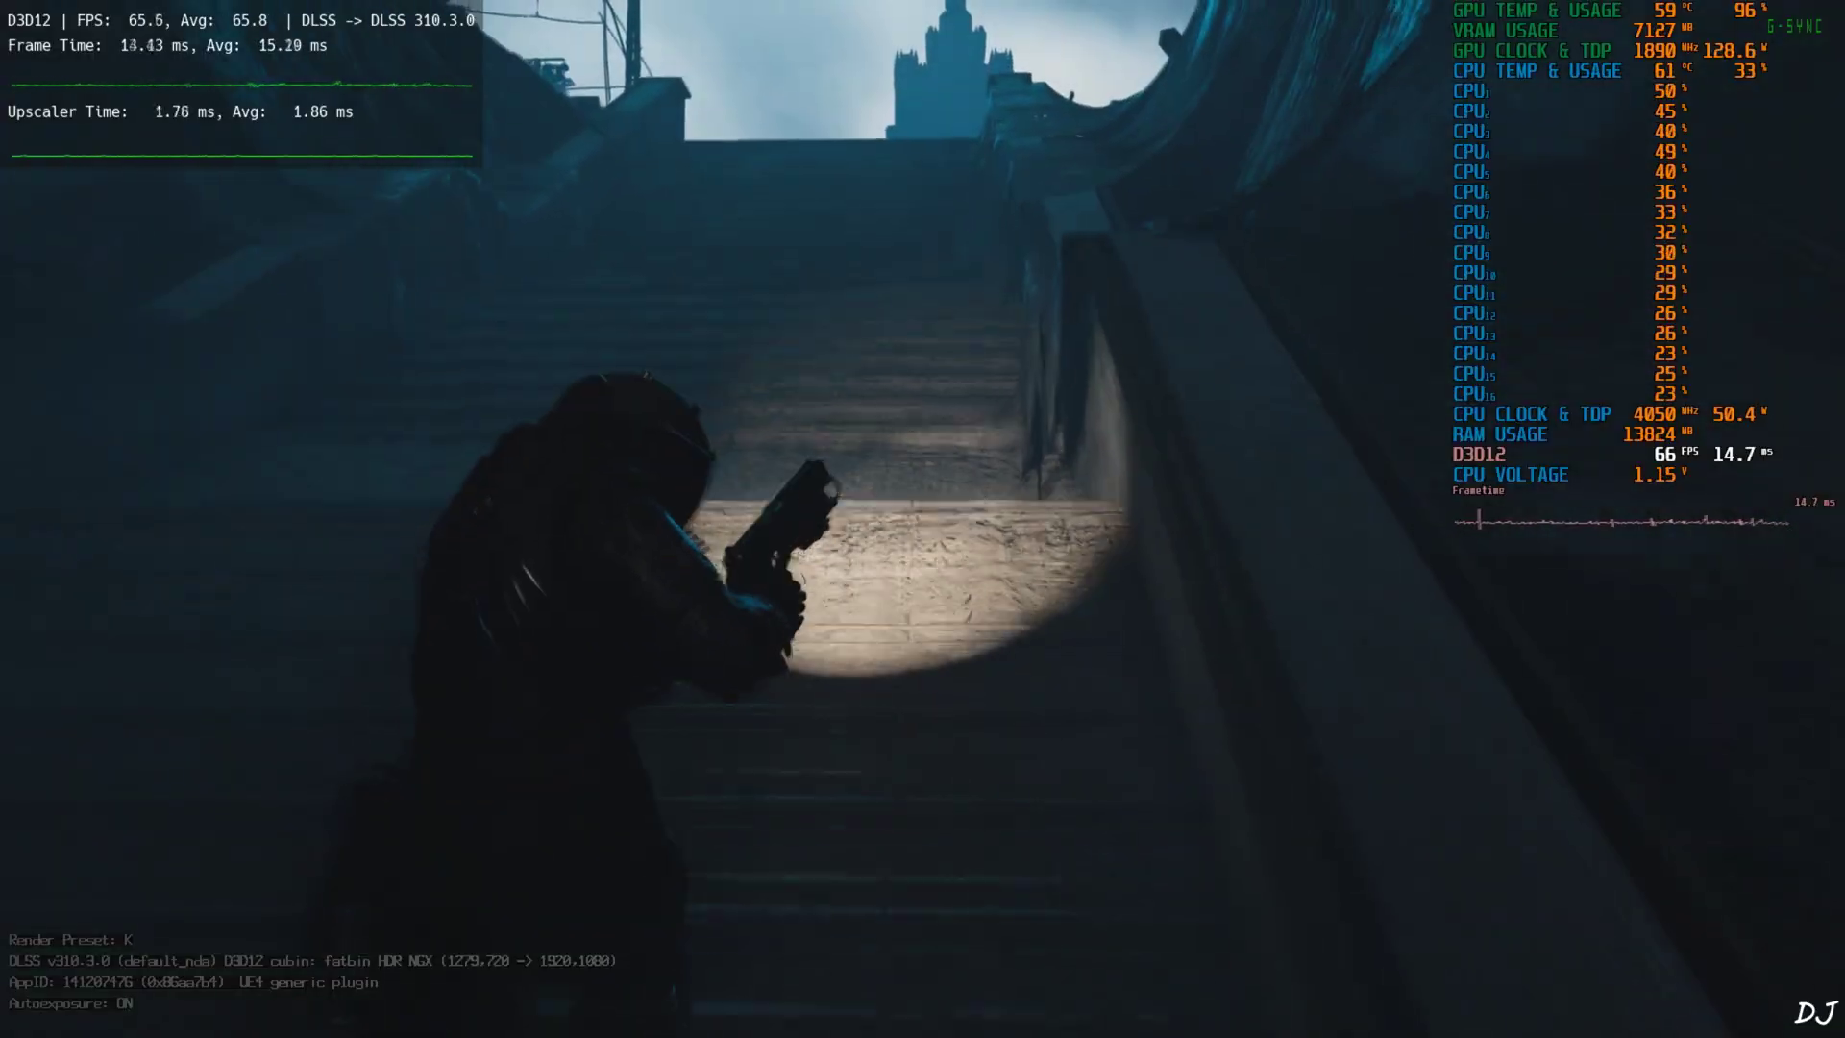
{"action": "key", "text": "w"}
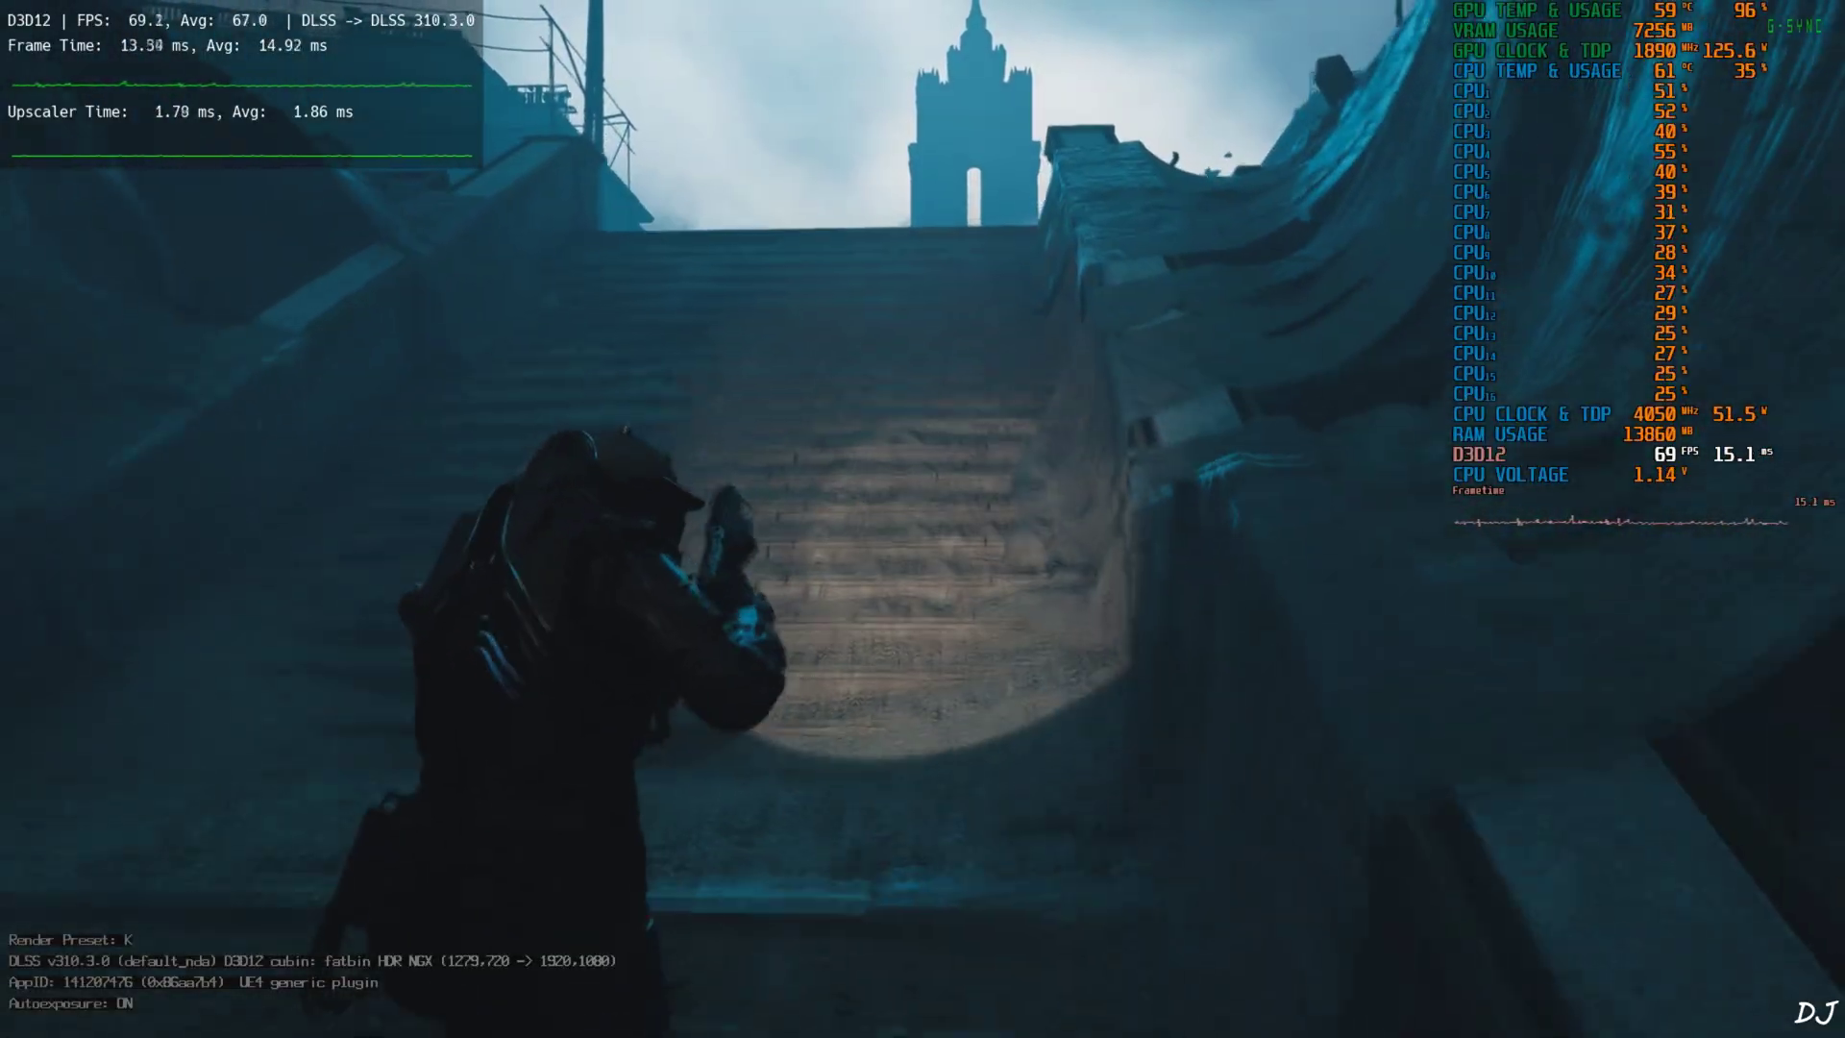
Step: Walk up the stairs and past the tank, fenced tree and monument to examine in-game performance with DLSS render preset K
{"action": "key", "text": "w"}
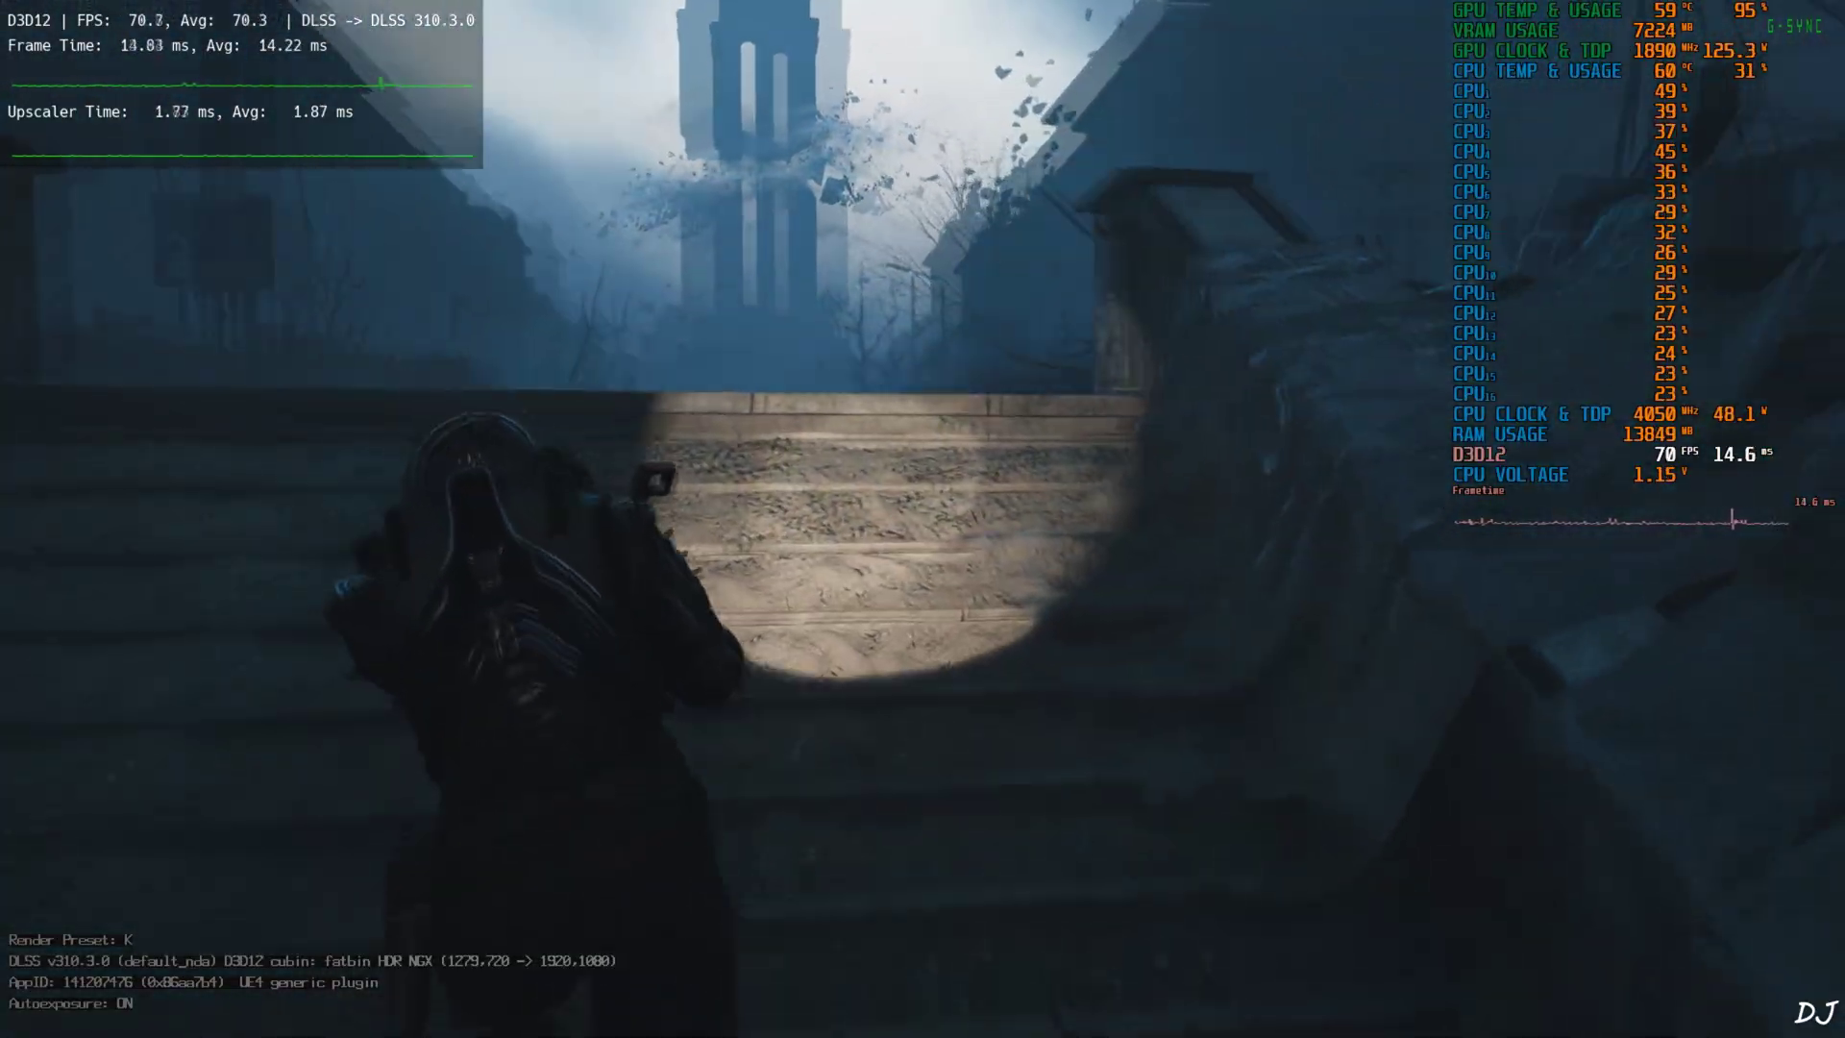
{"action": "key", "text": "w"}
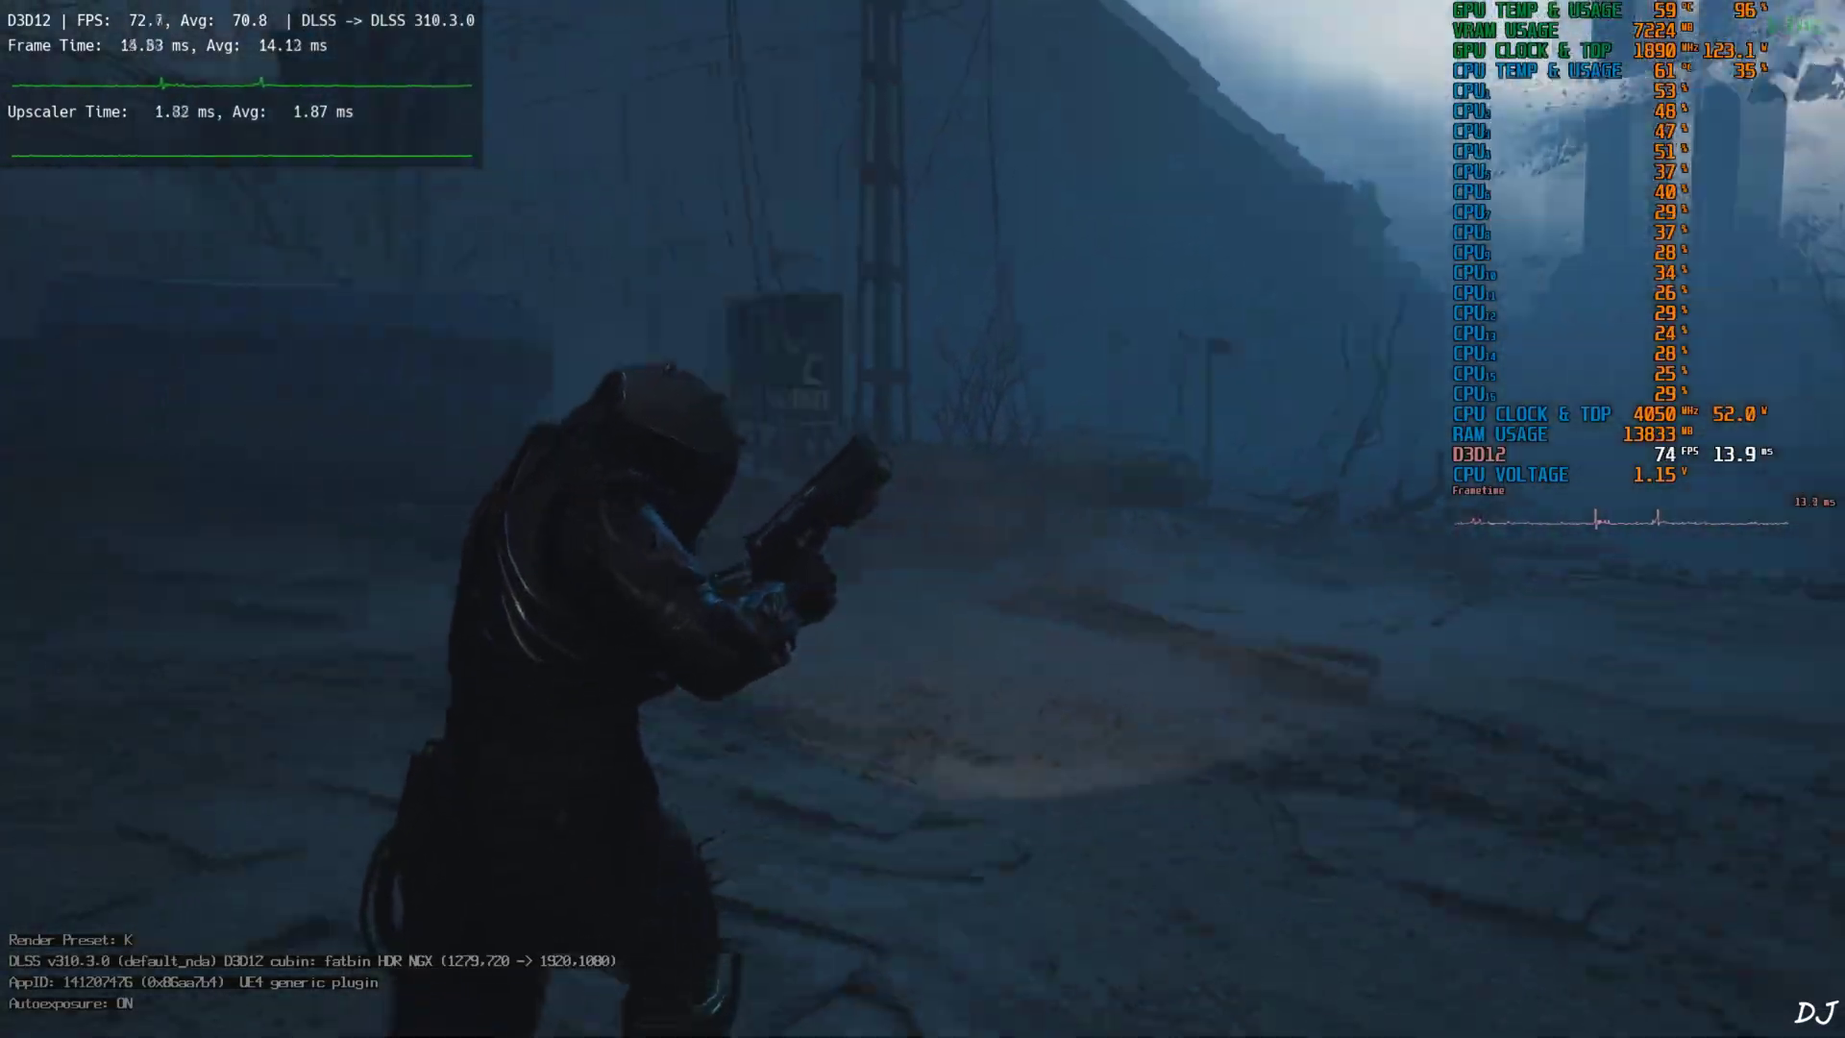
{"action": "key", "text": "w"}
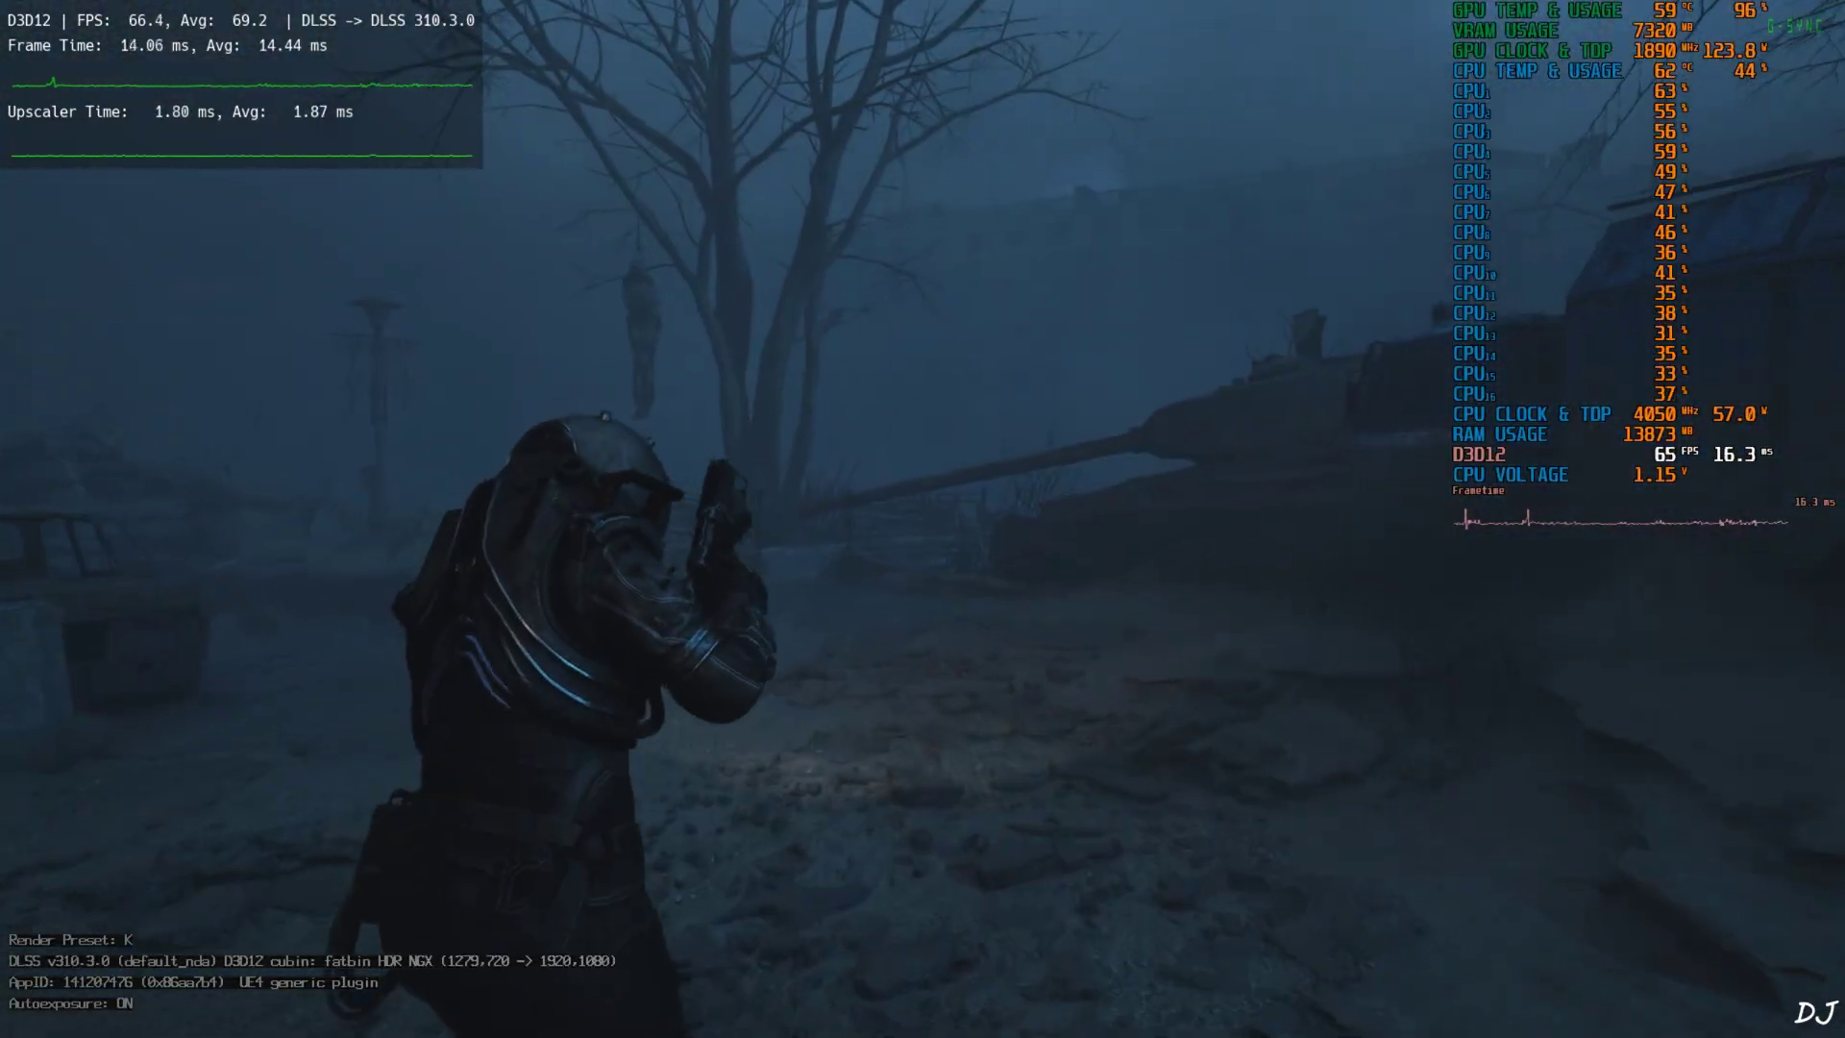
{"action": "key", "text": "w"}
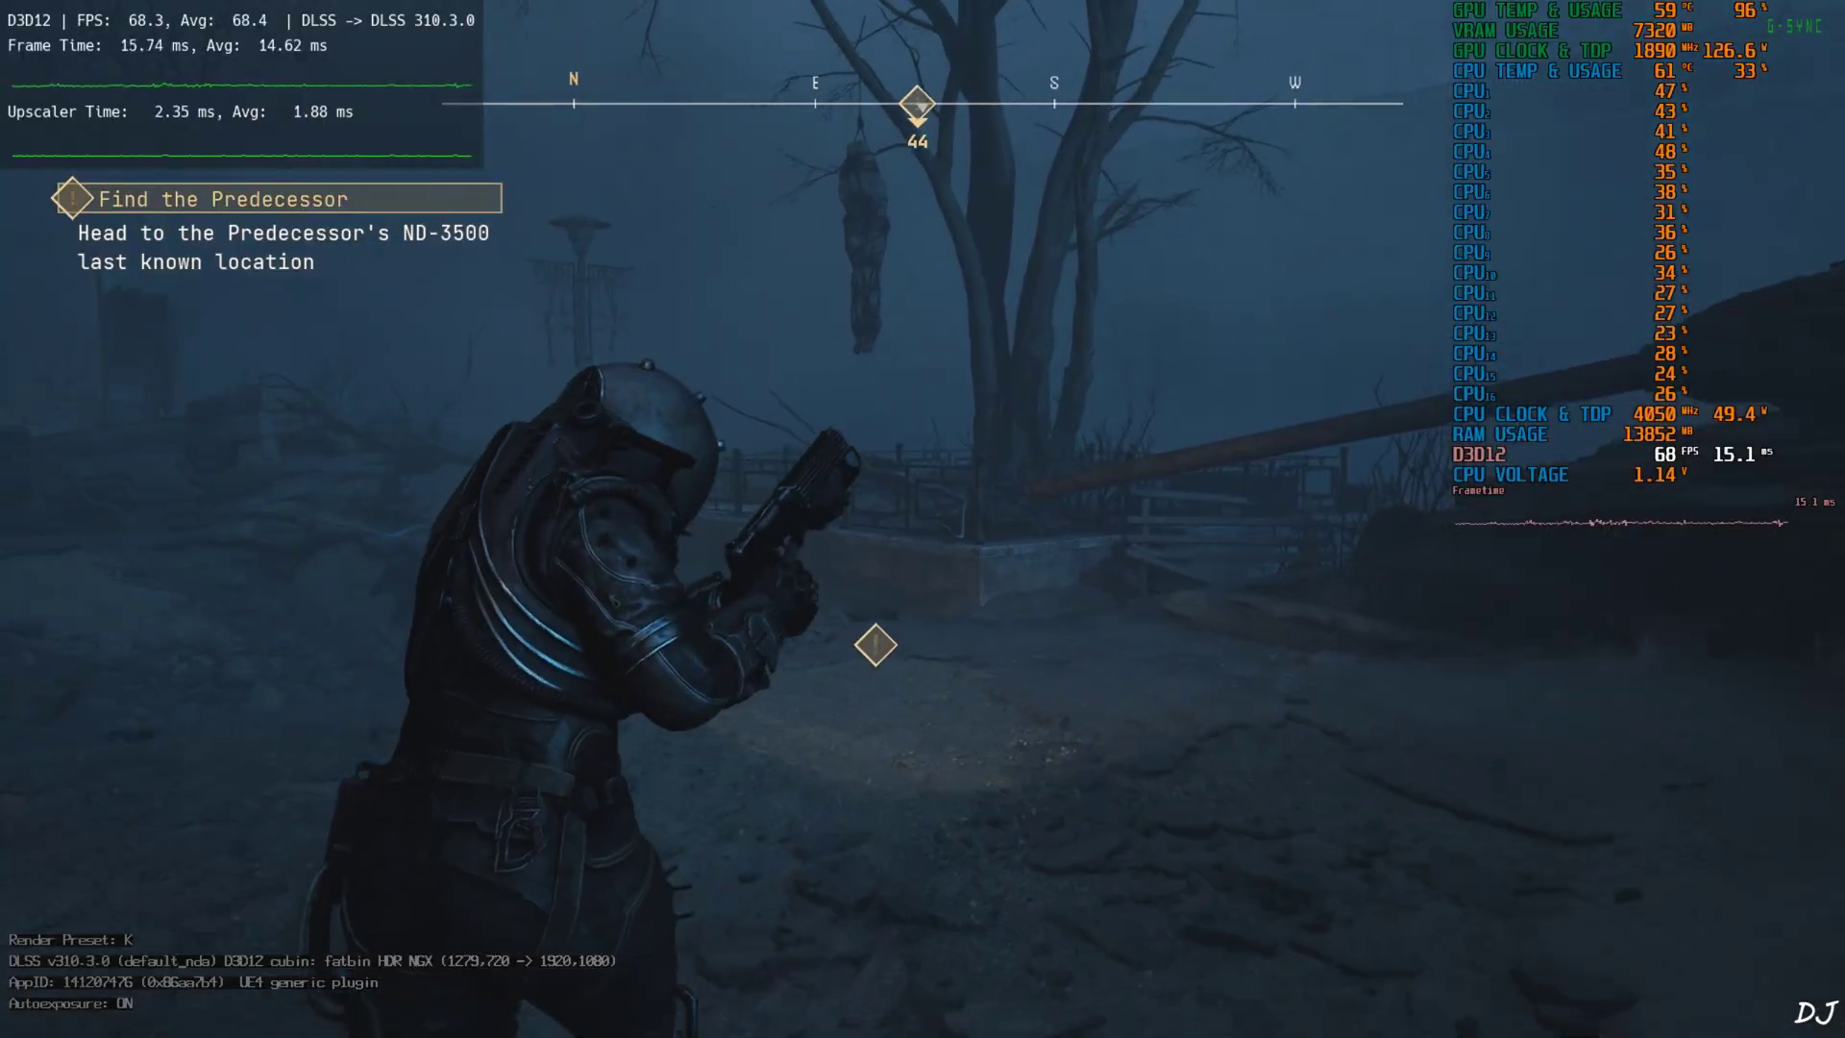
{"action": "key", "text": "w"}
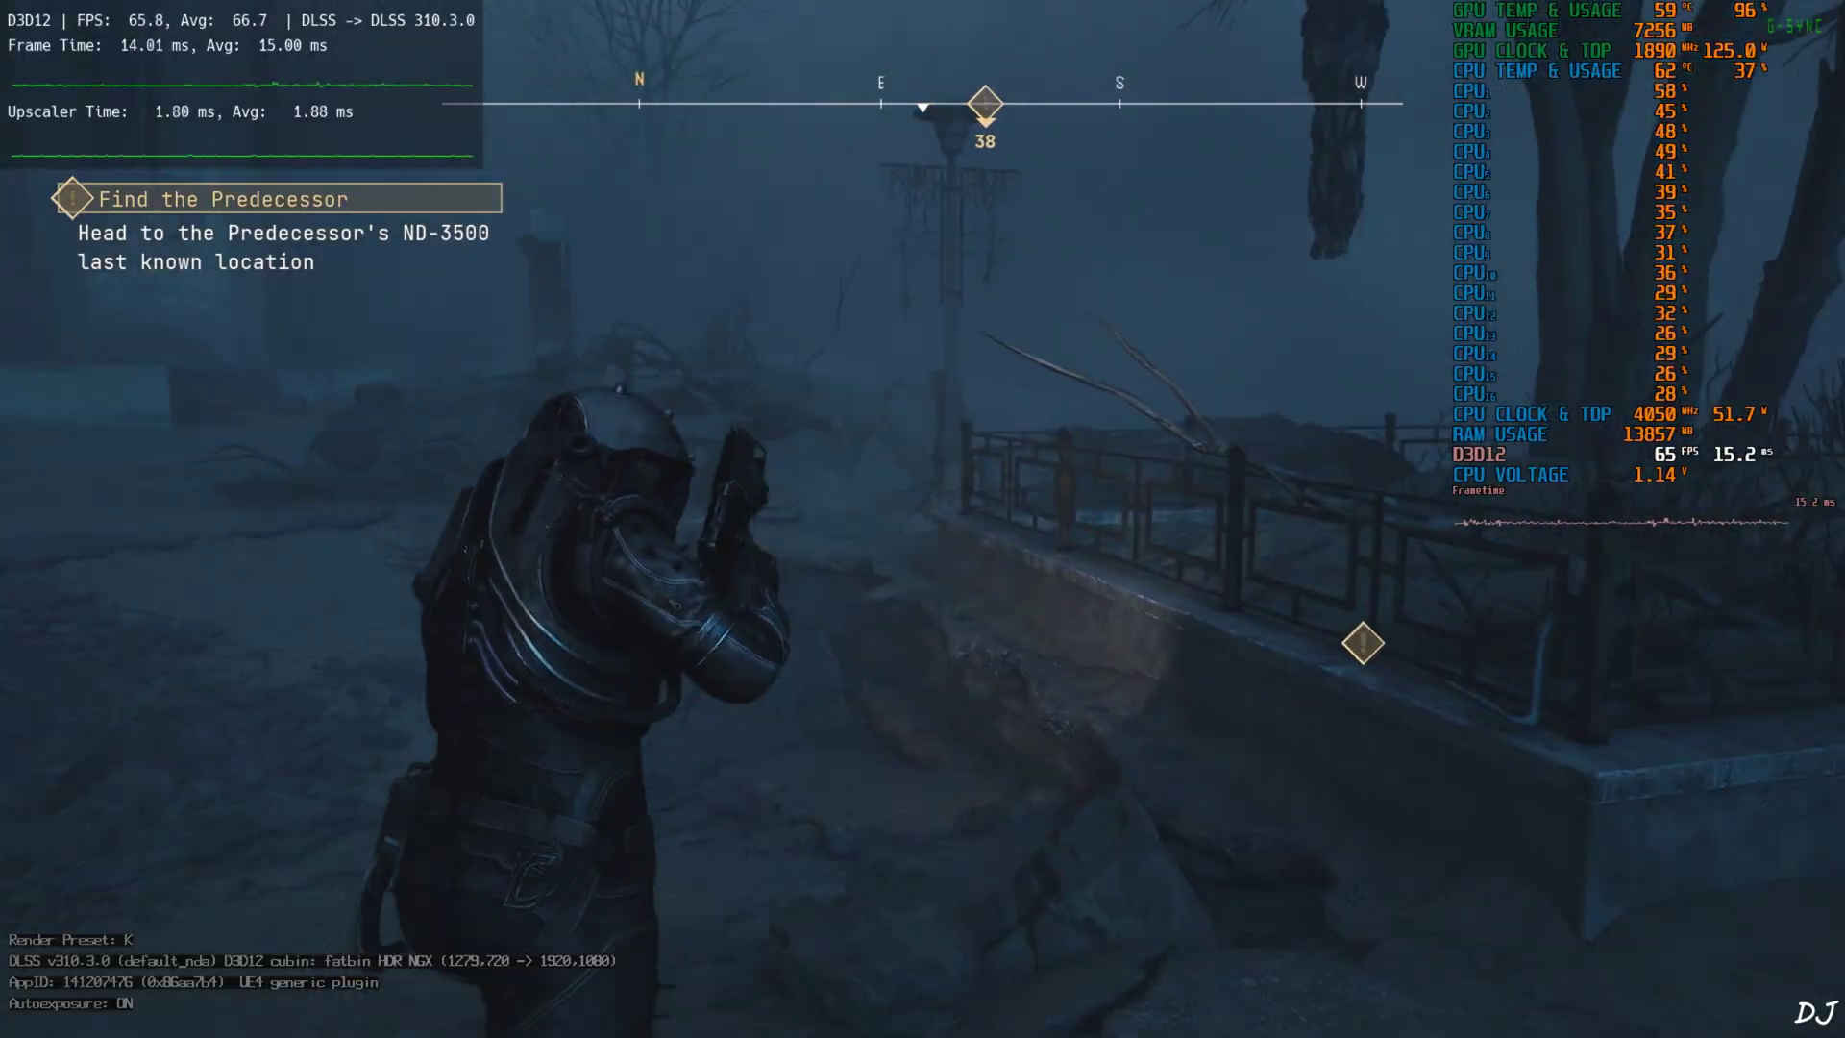
{"action": "key", "text": "w"}
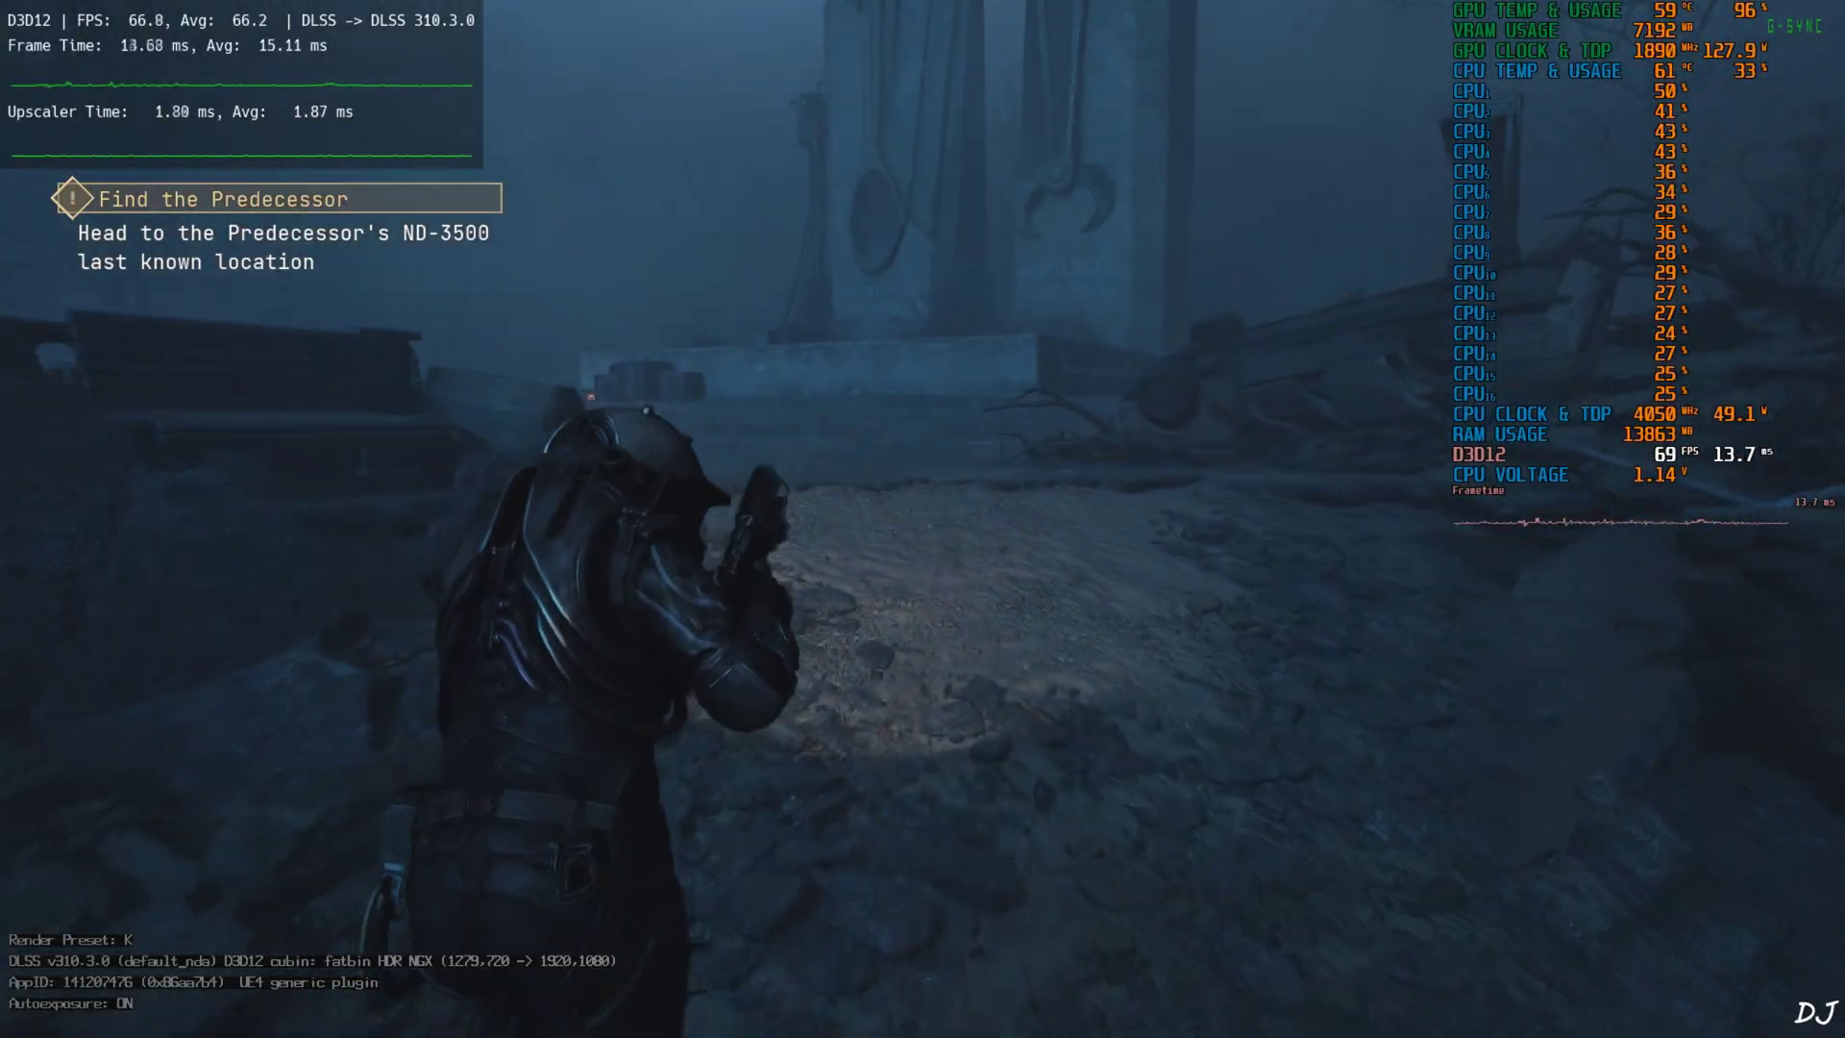
{"action": "key", "text": "f"}
{"action": "key", "text": "w"}
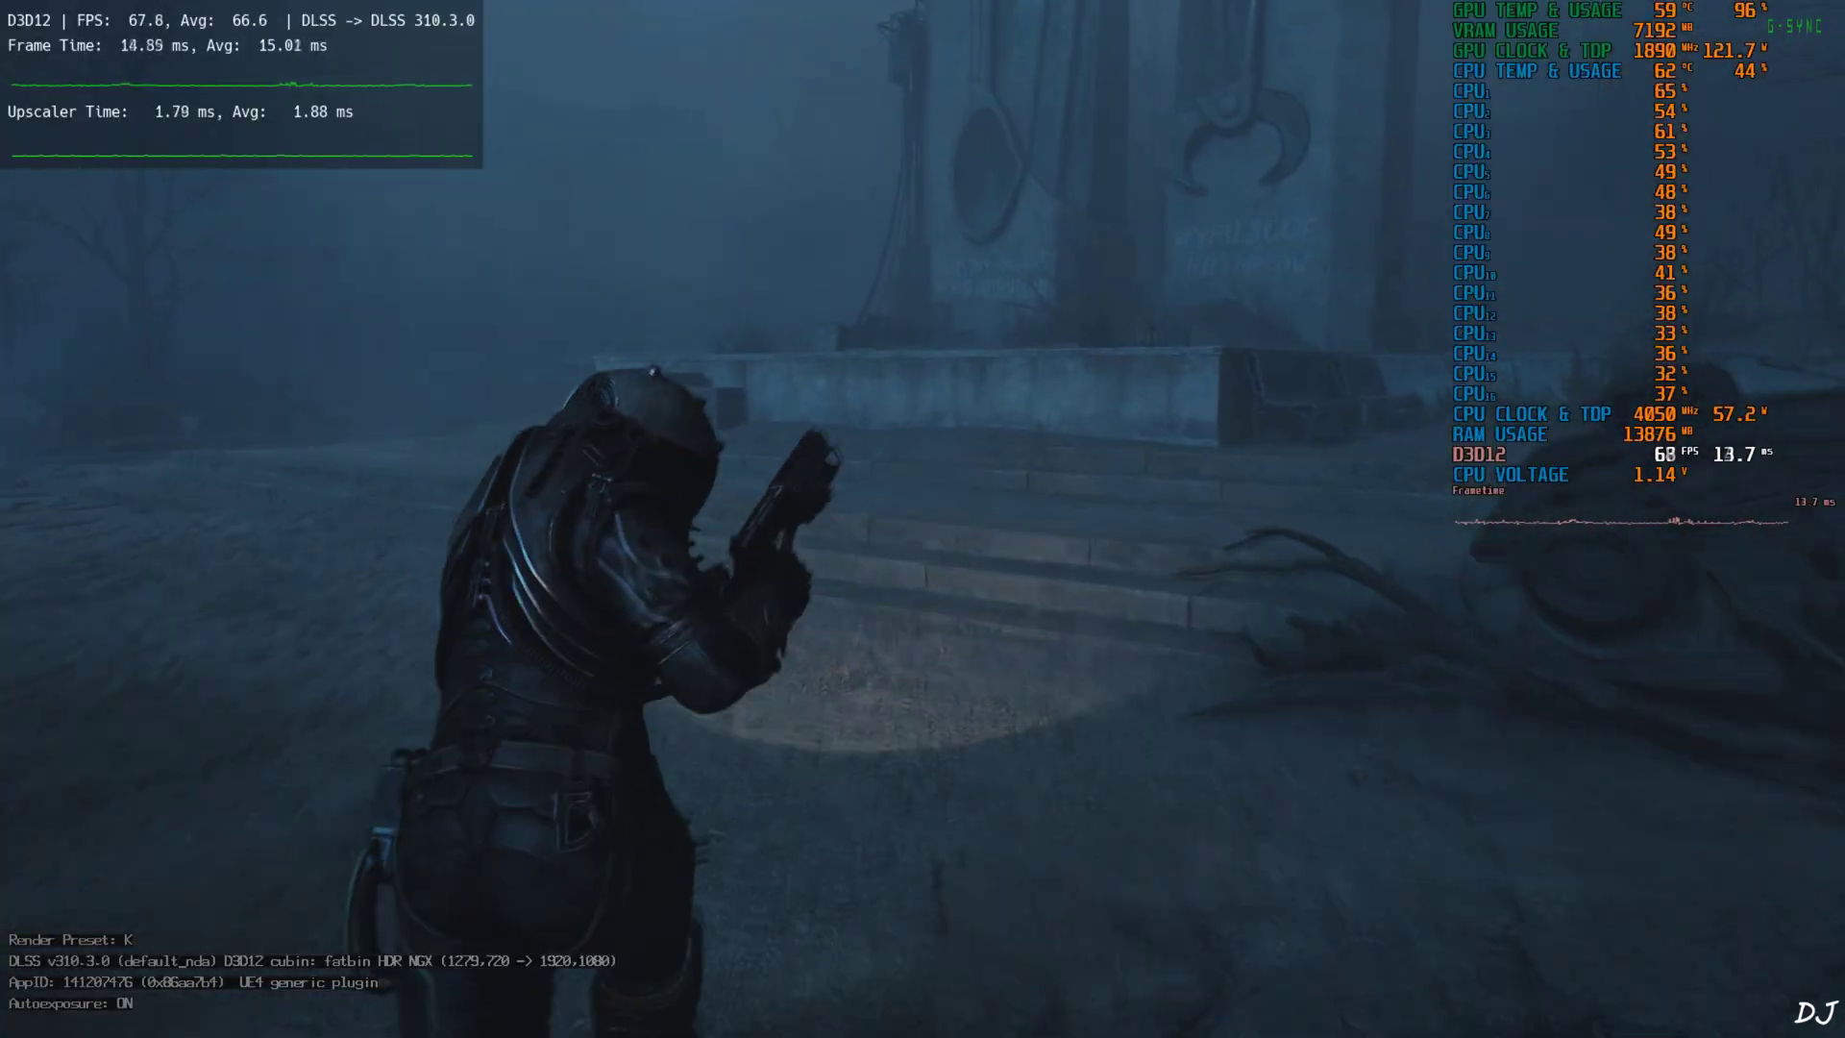
{"action": "key", "text": "w"}
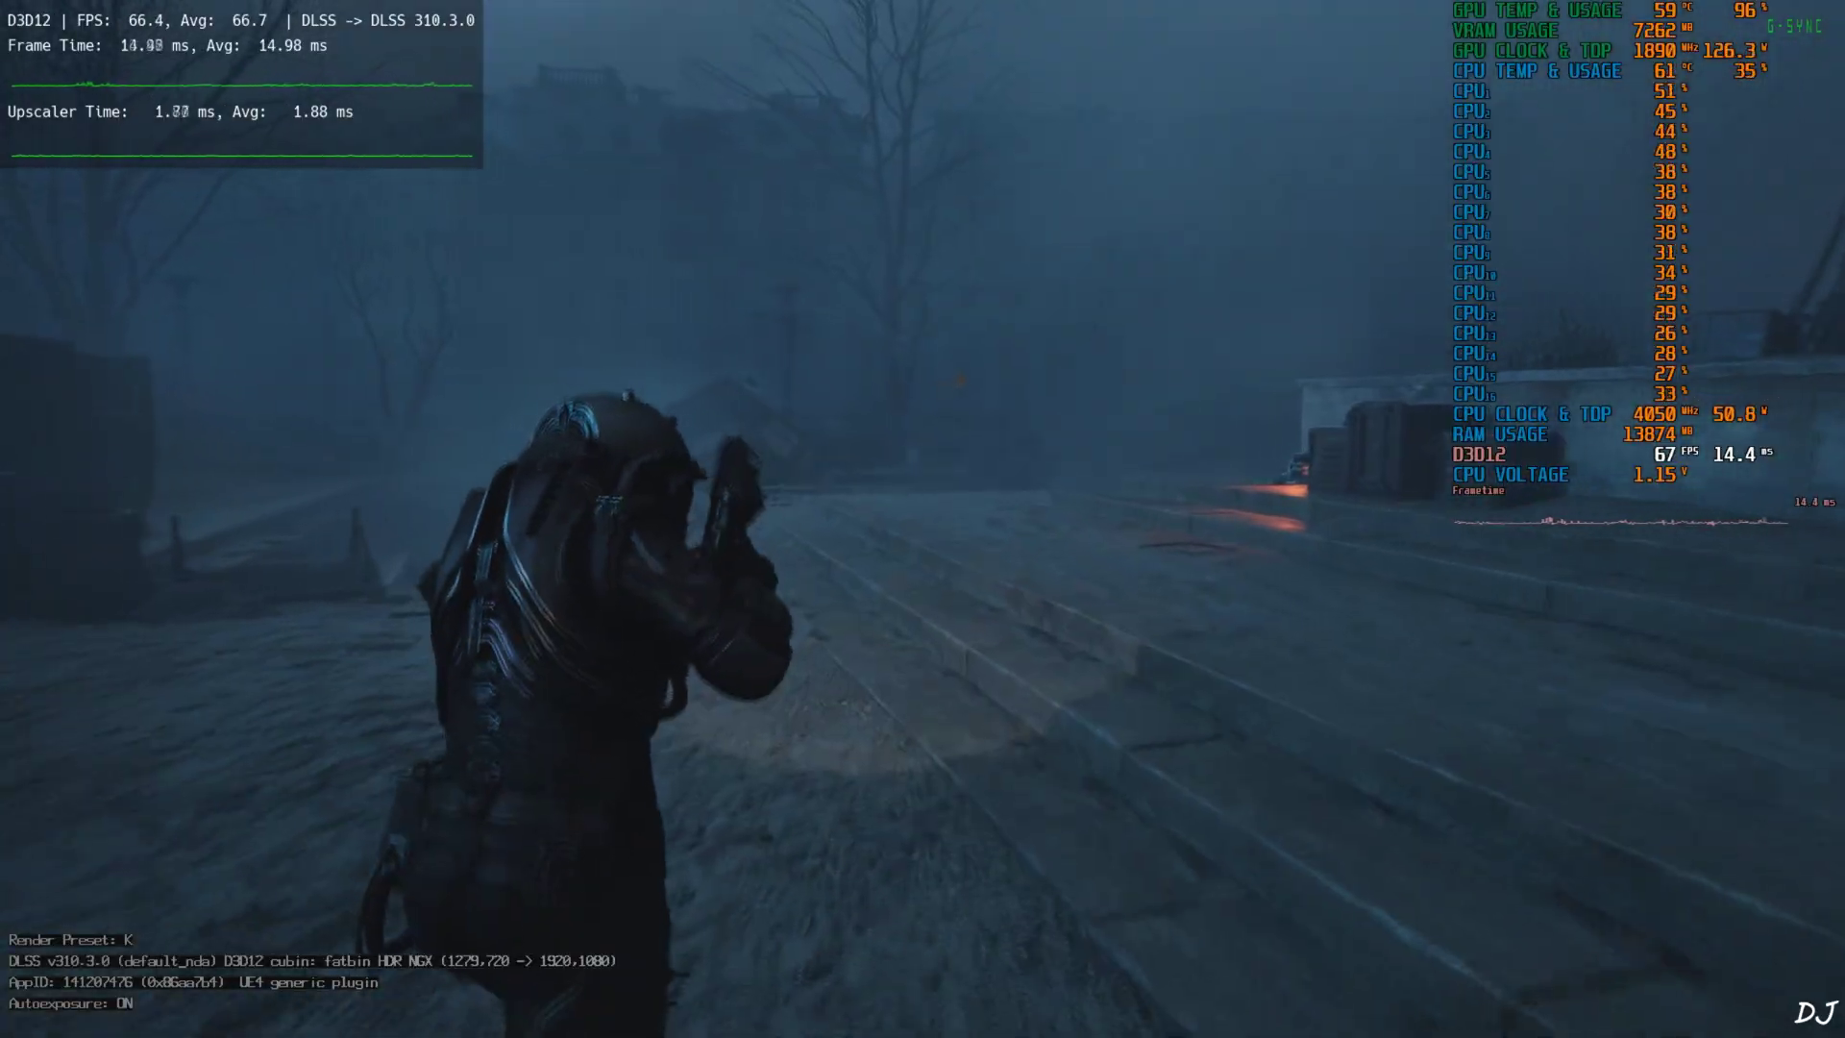
{"action": "key", "text": "w"}
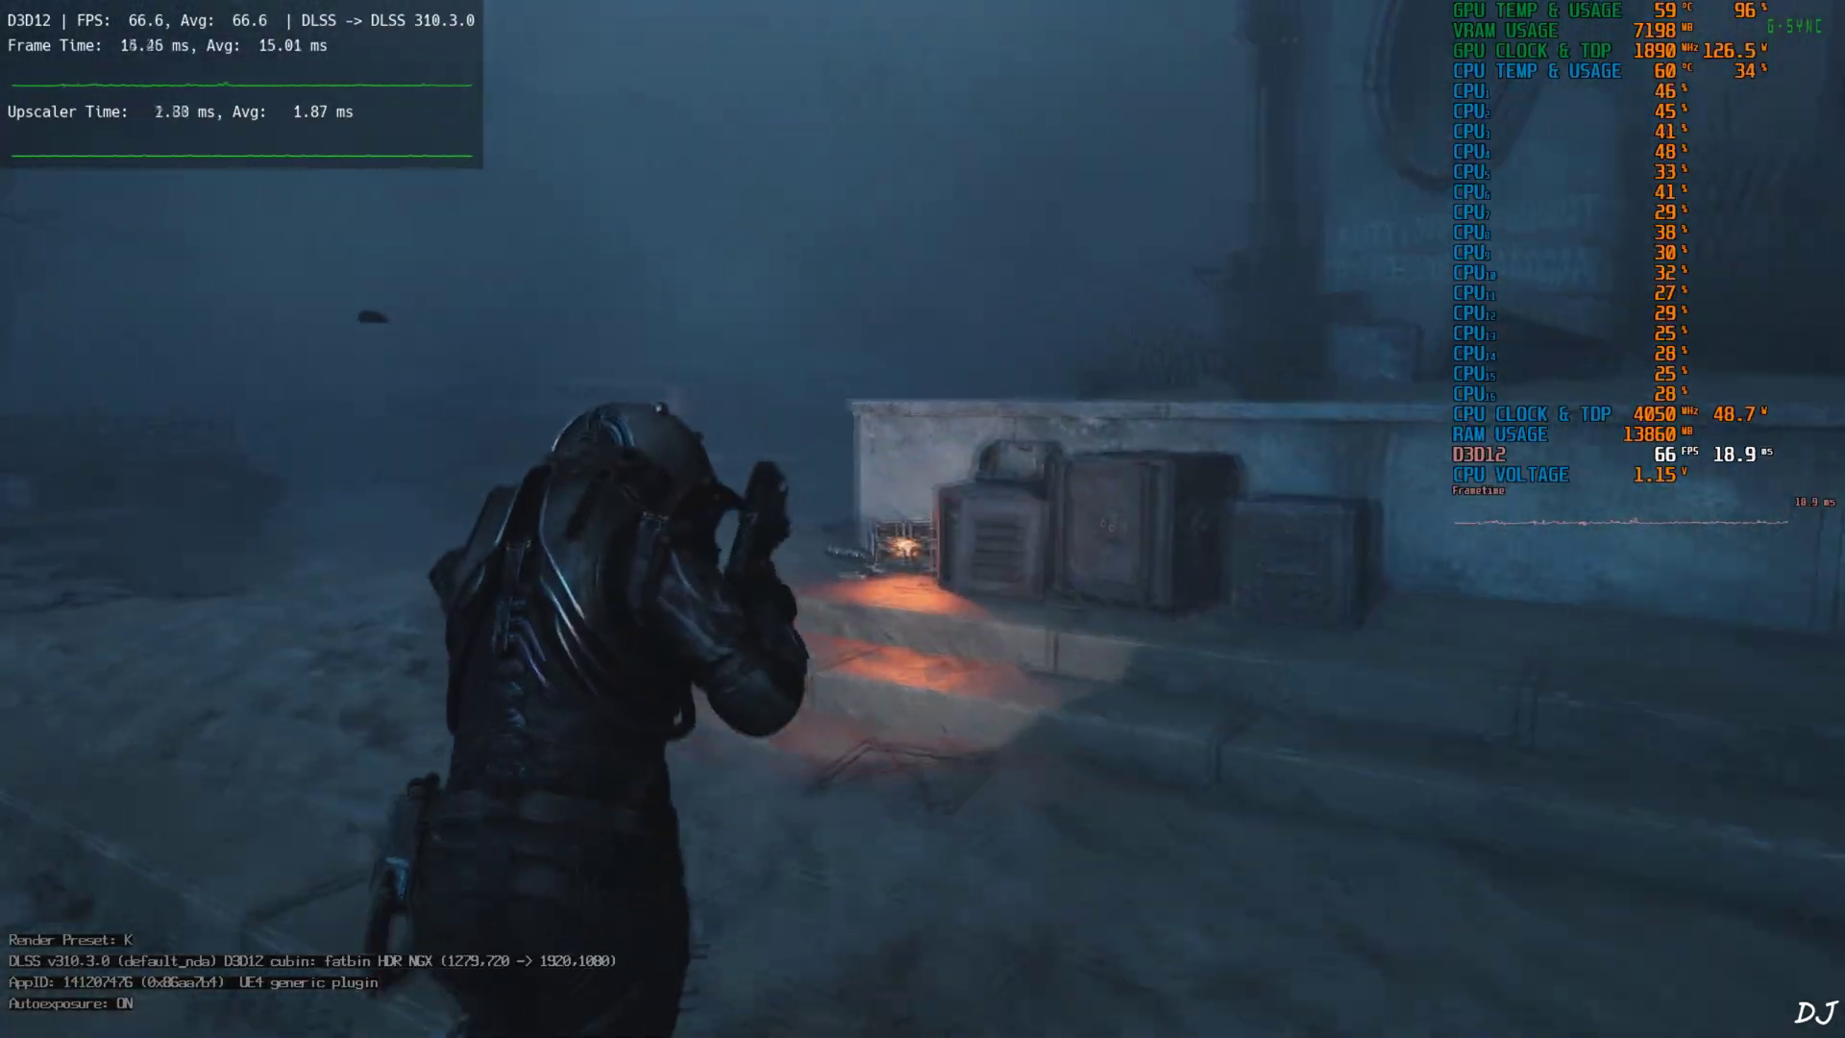
{"action": "key", "text": "w"}
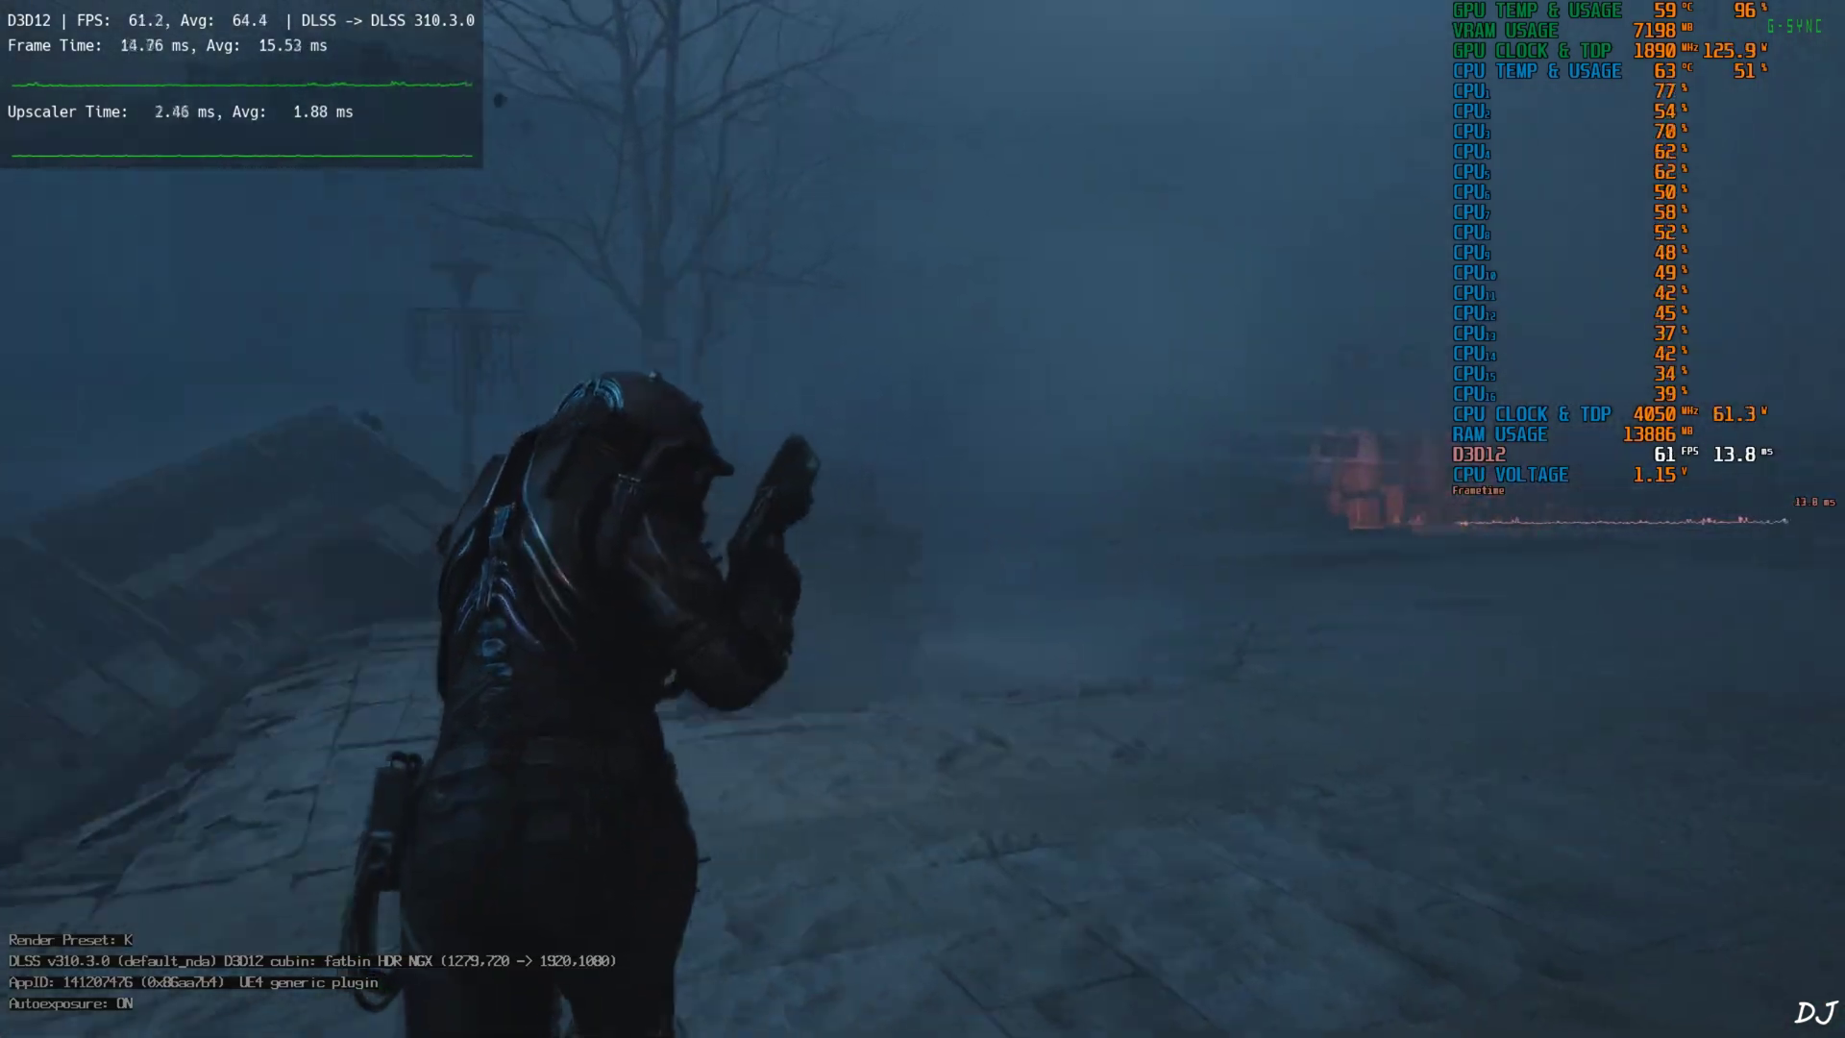
{"action": "key", "text": "w"}
{"action": "key", "text": "w"}
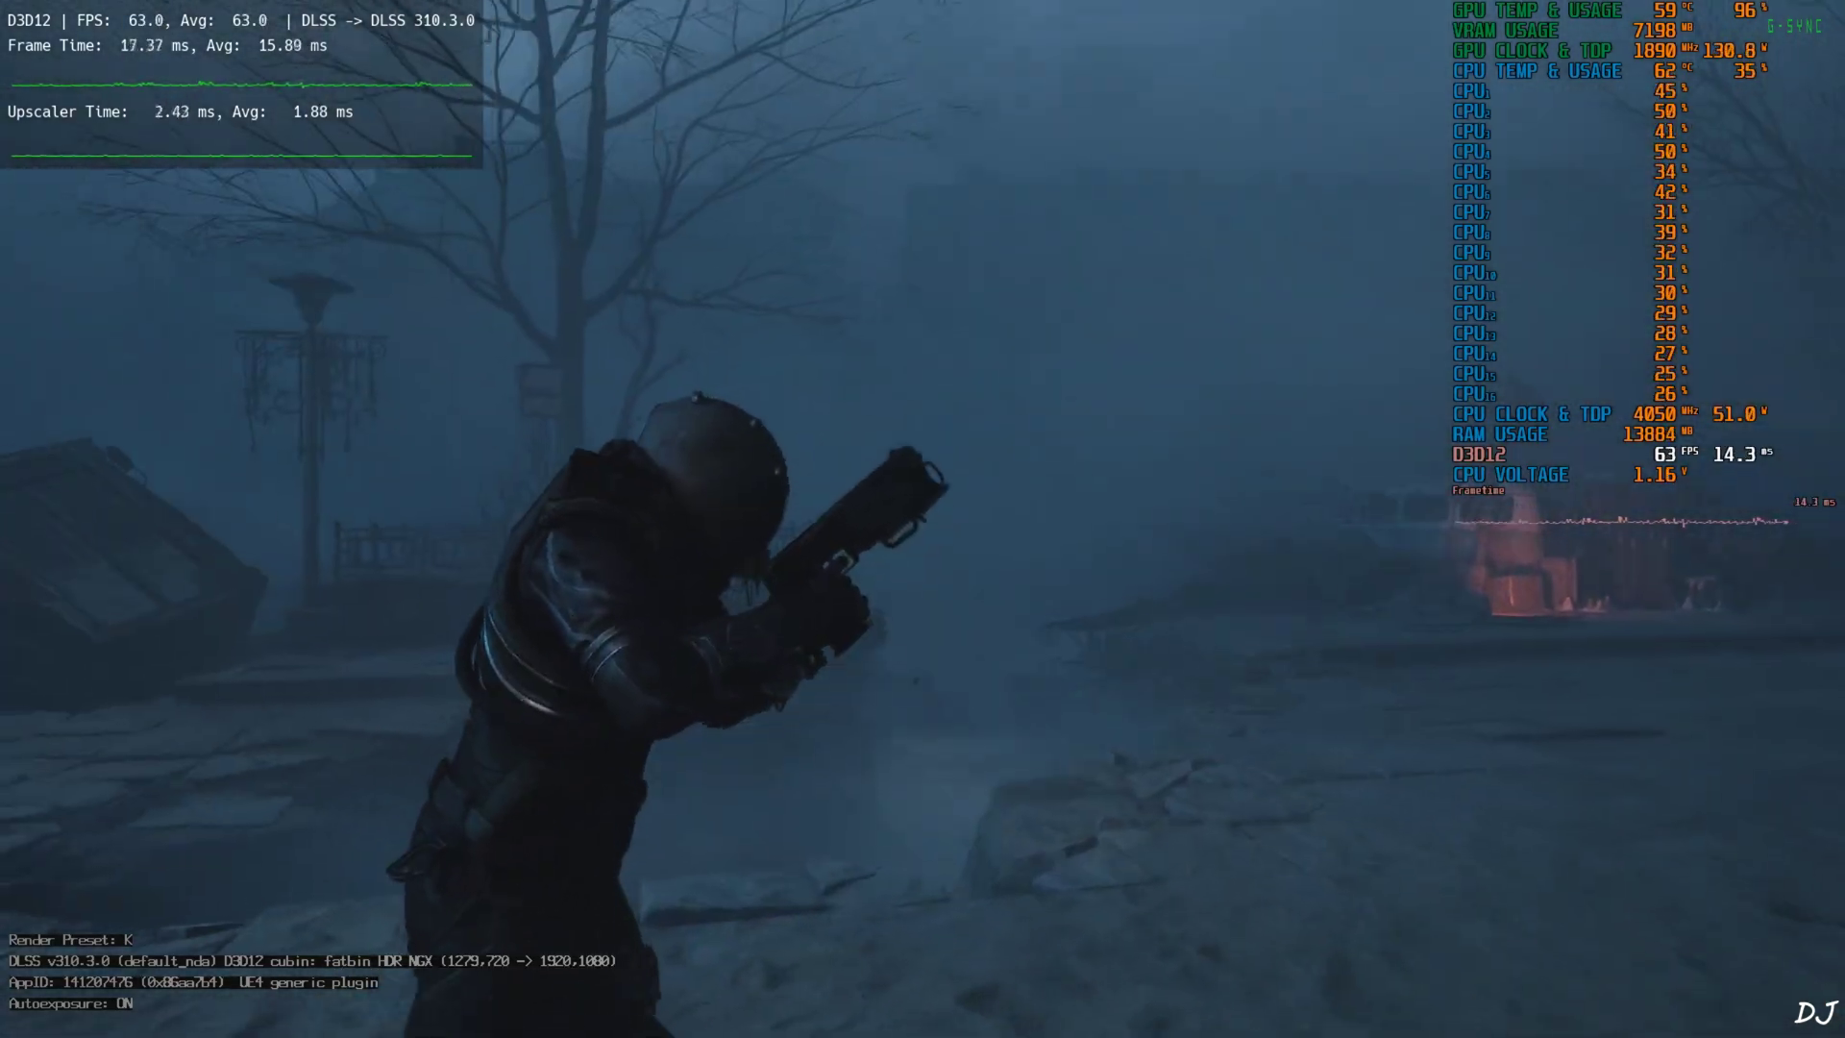
{"action": "key", "text": "w"}
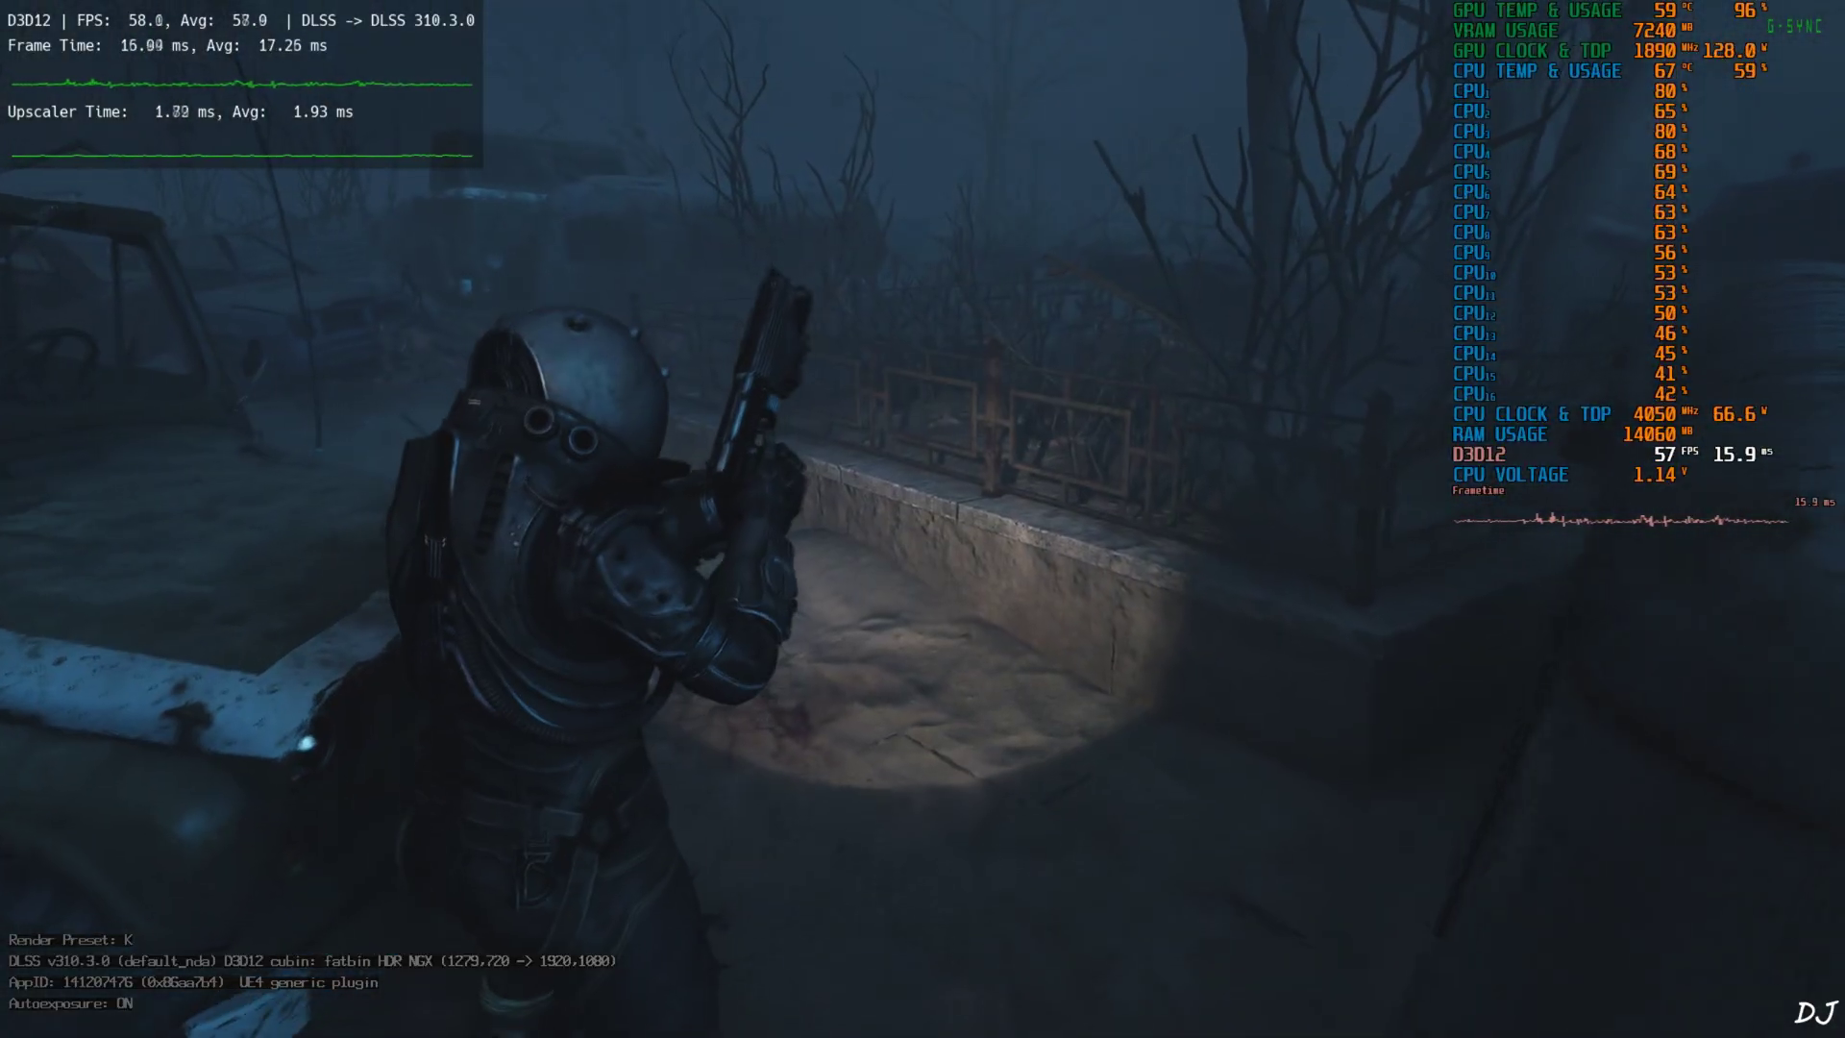
Step: In the OptiScaler overlay, set the FG source to DLSSG via Streamline and the FG output to FSR FG, and close the overlay
{"action": "key", "text": "Insert"}
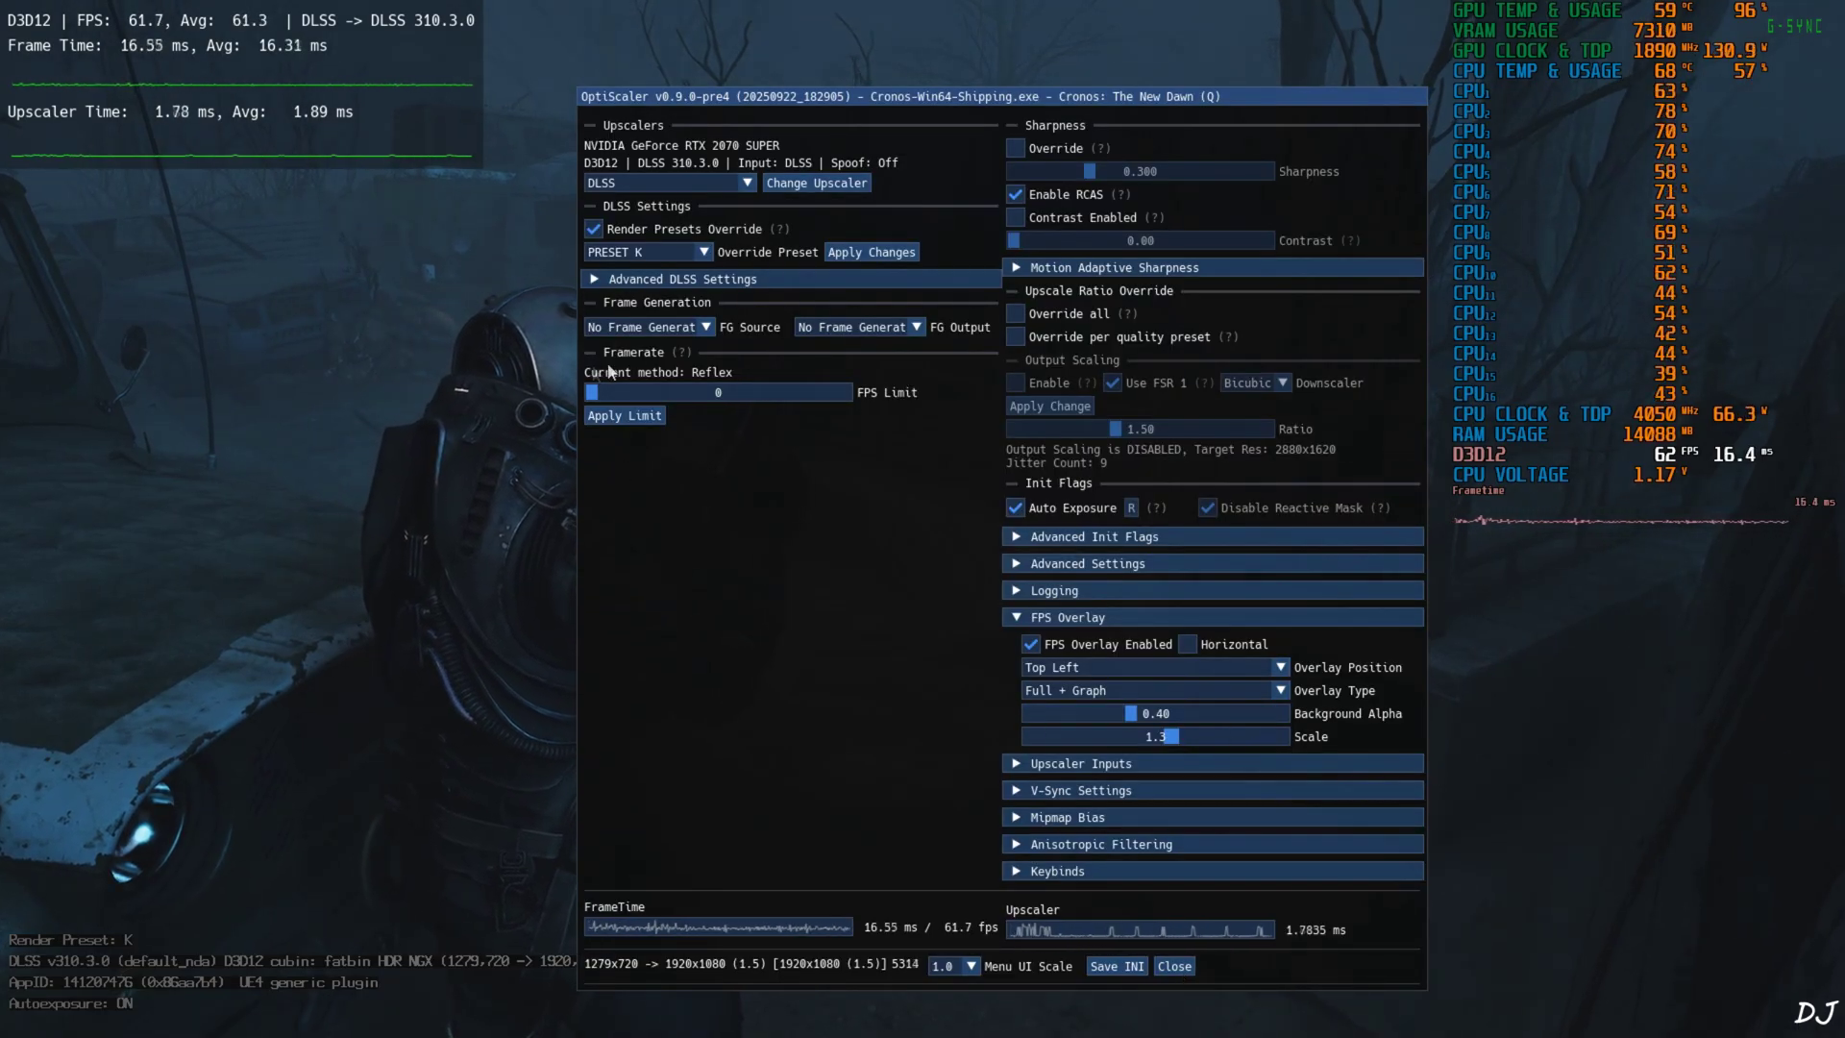
{"action": "left_click", "coordinate": [686, 331]}
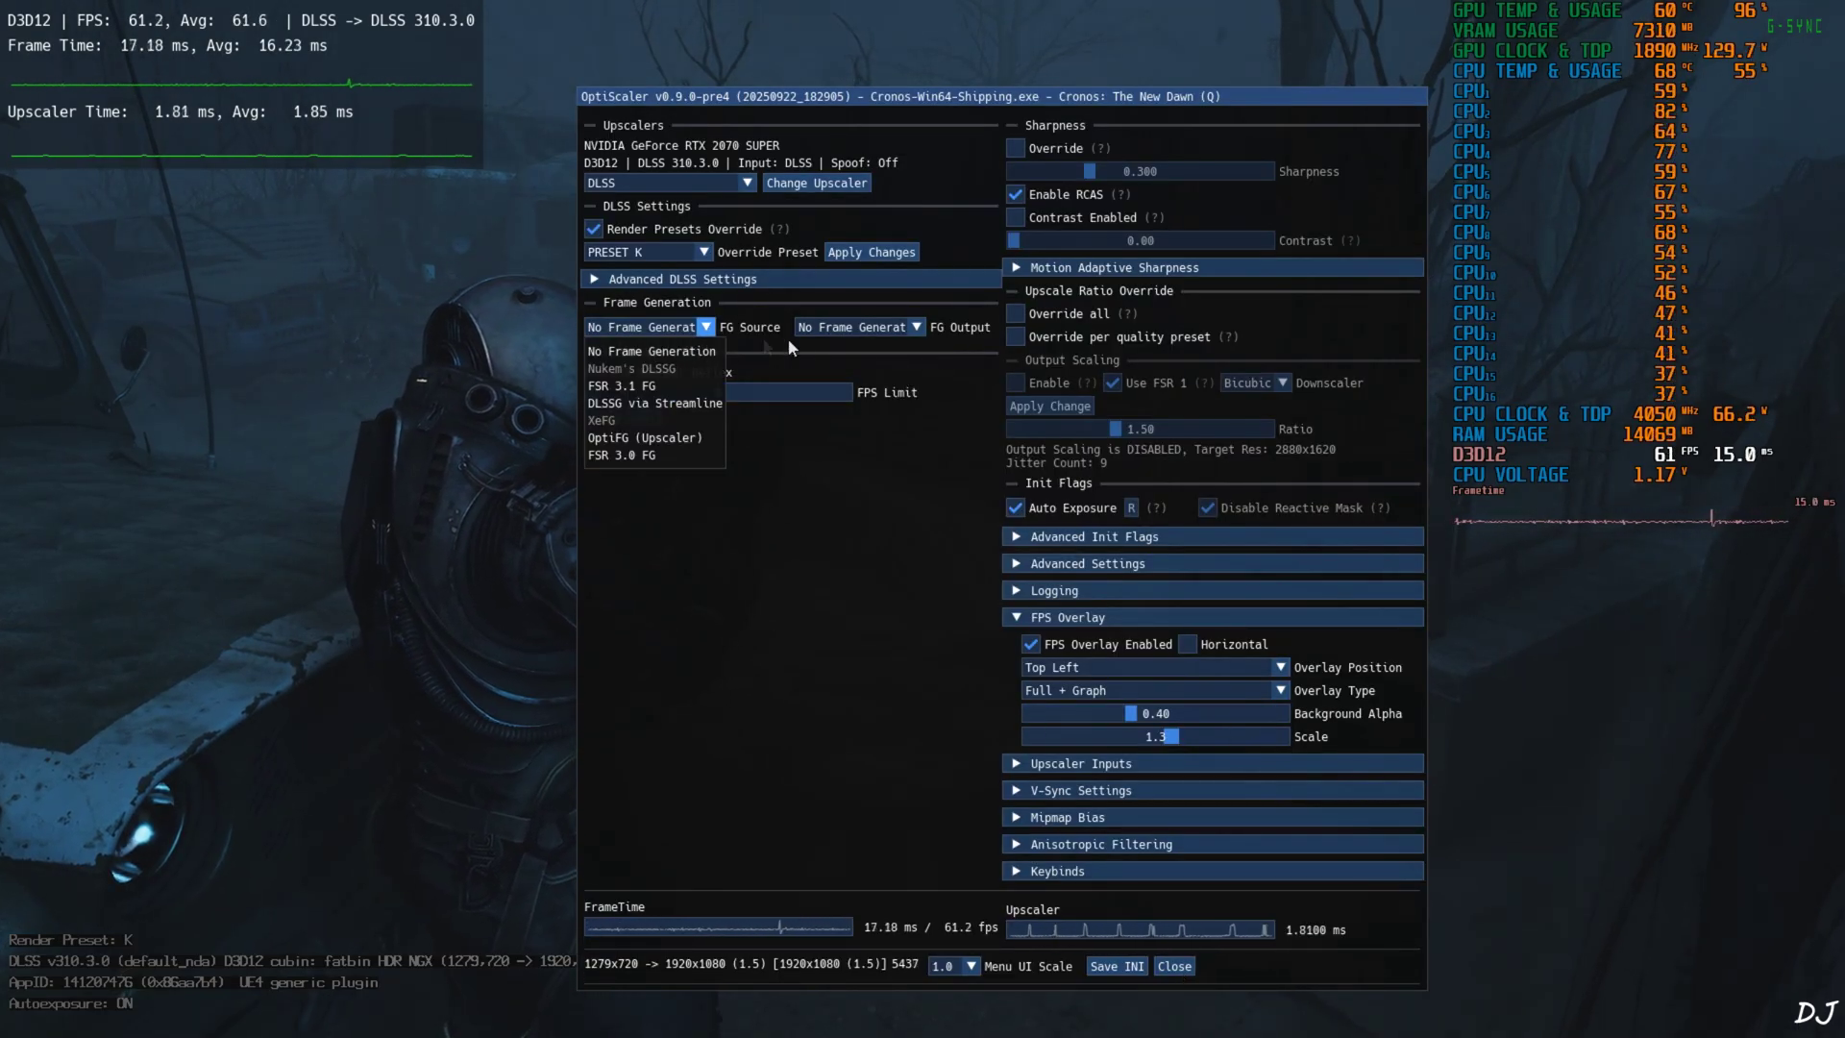
{"action": "left_click", "coordinate": [649, 403]}
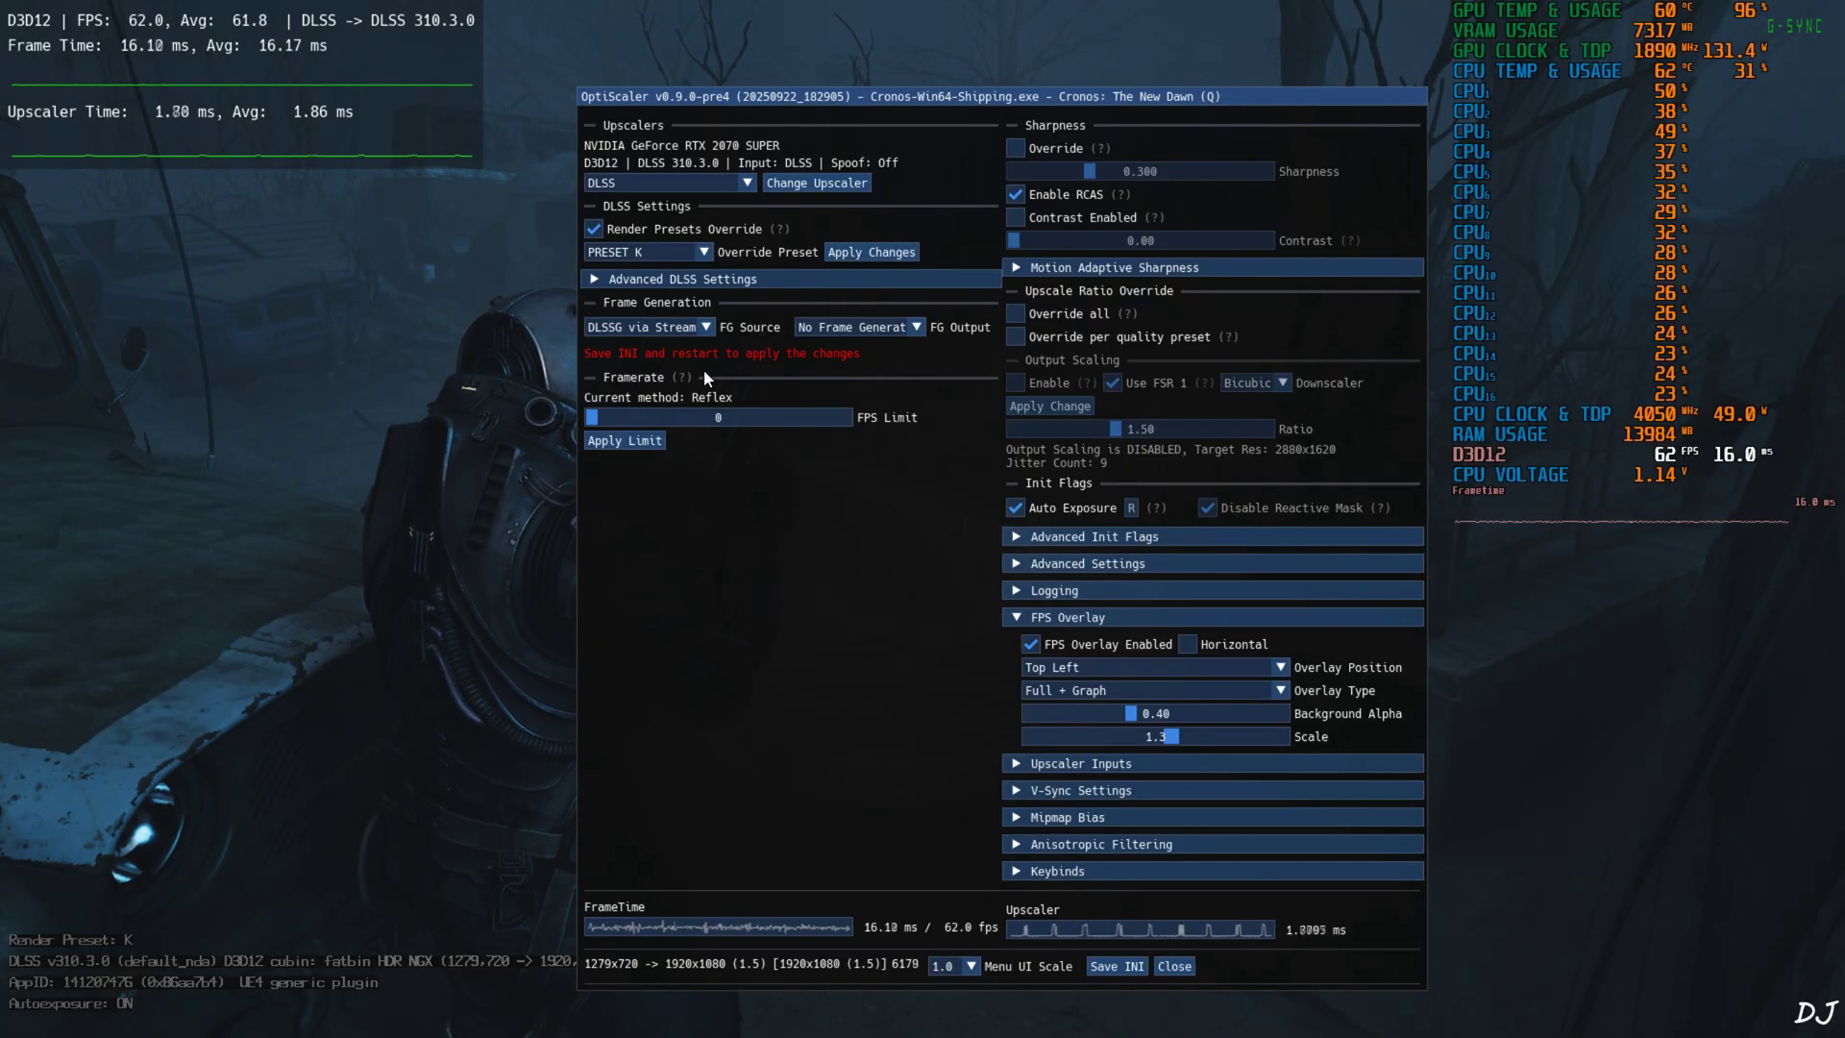
{"action": "left_click", "coordinate": [904, 328]}
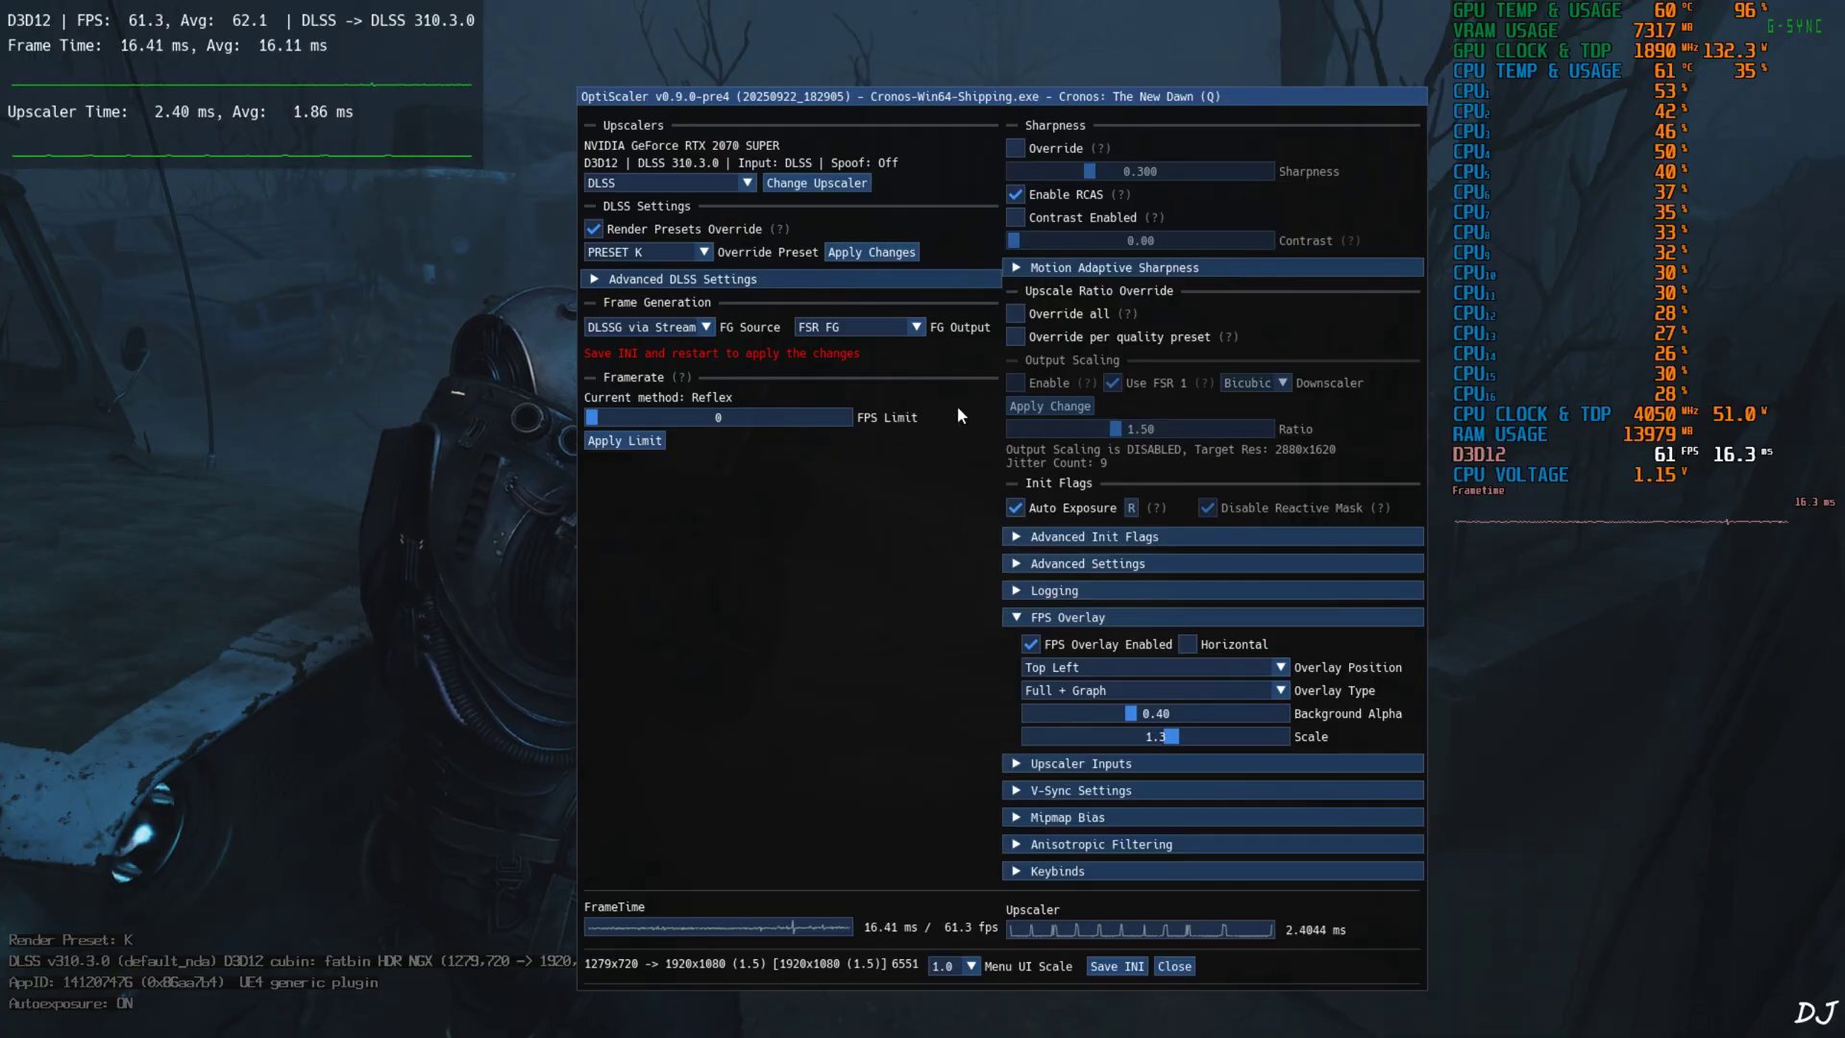
{"action": "left_click", "coordinate": [1174, 965]}
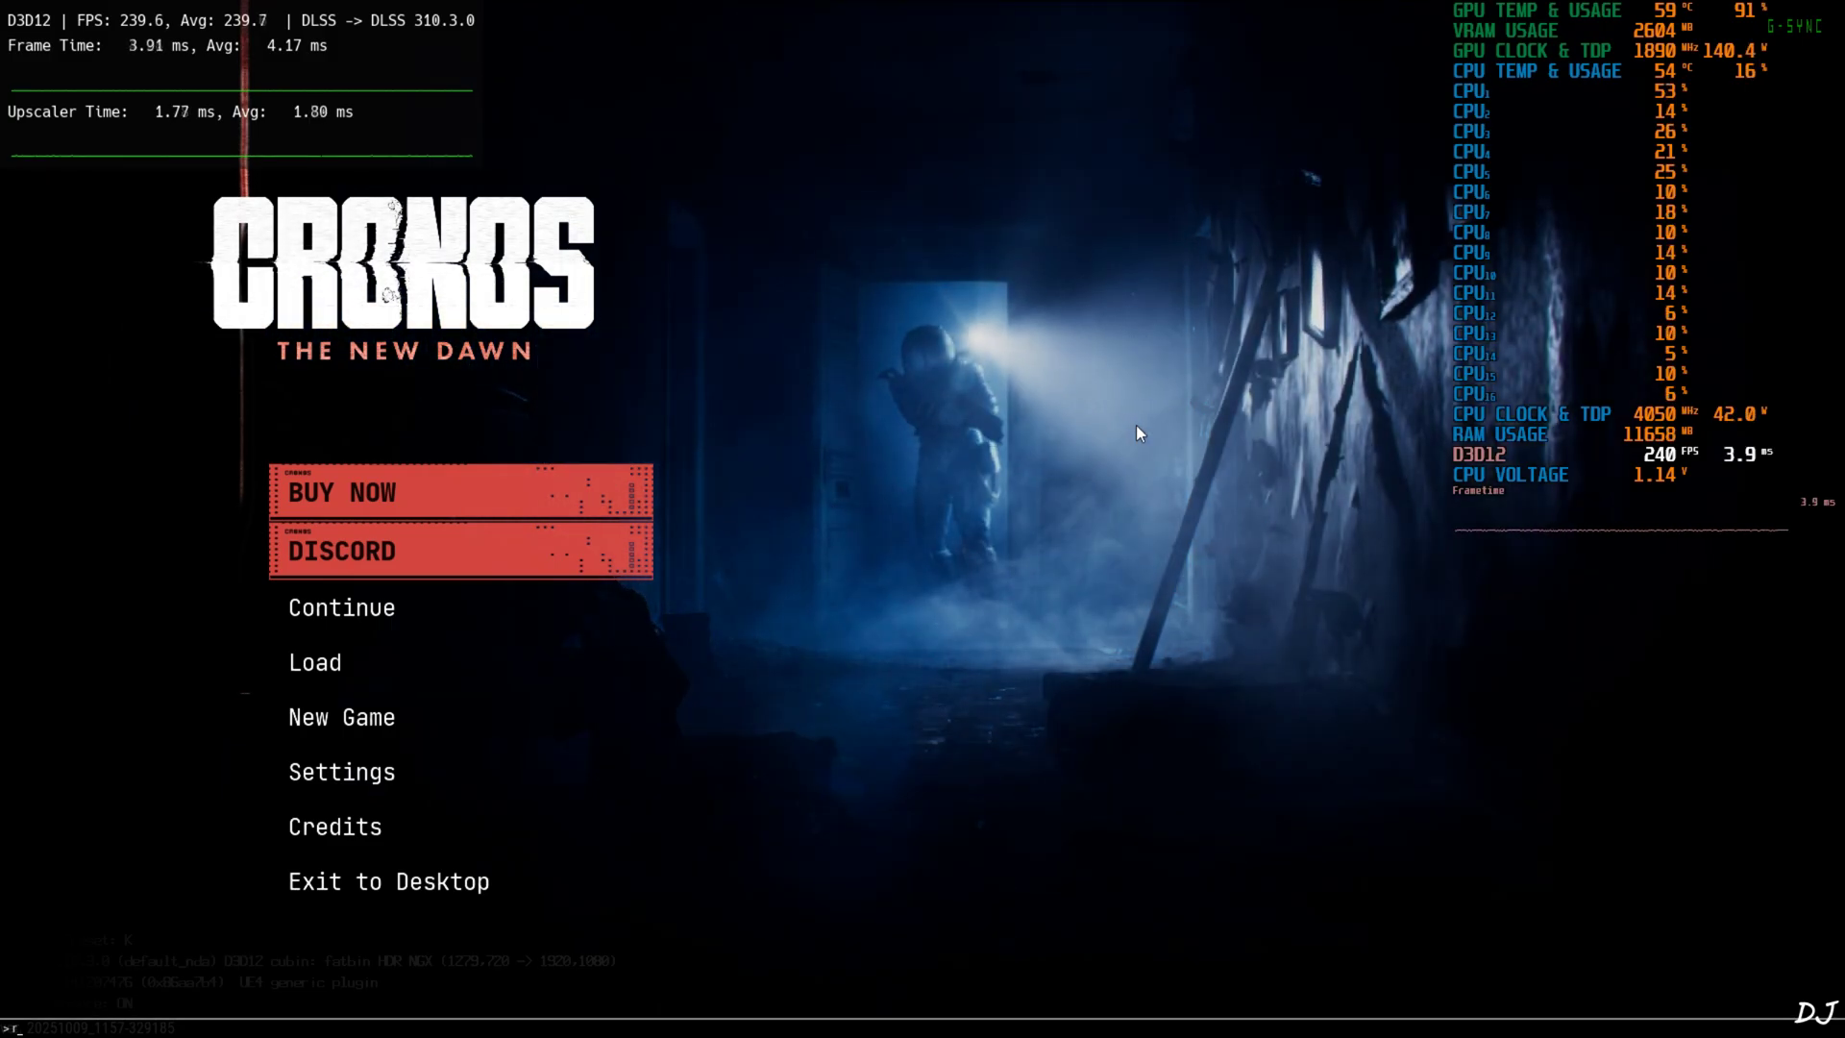
Step: Run r.Streaming.PoolSize 1024 in the in-game console at the main menu after restarting the game
{"action": "type", "text": ".Stream"}
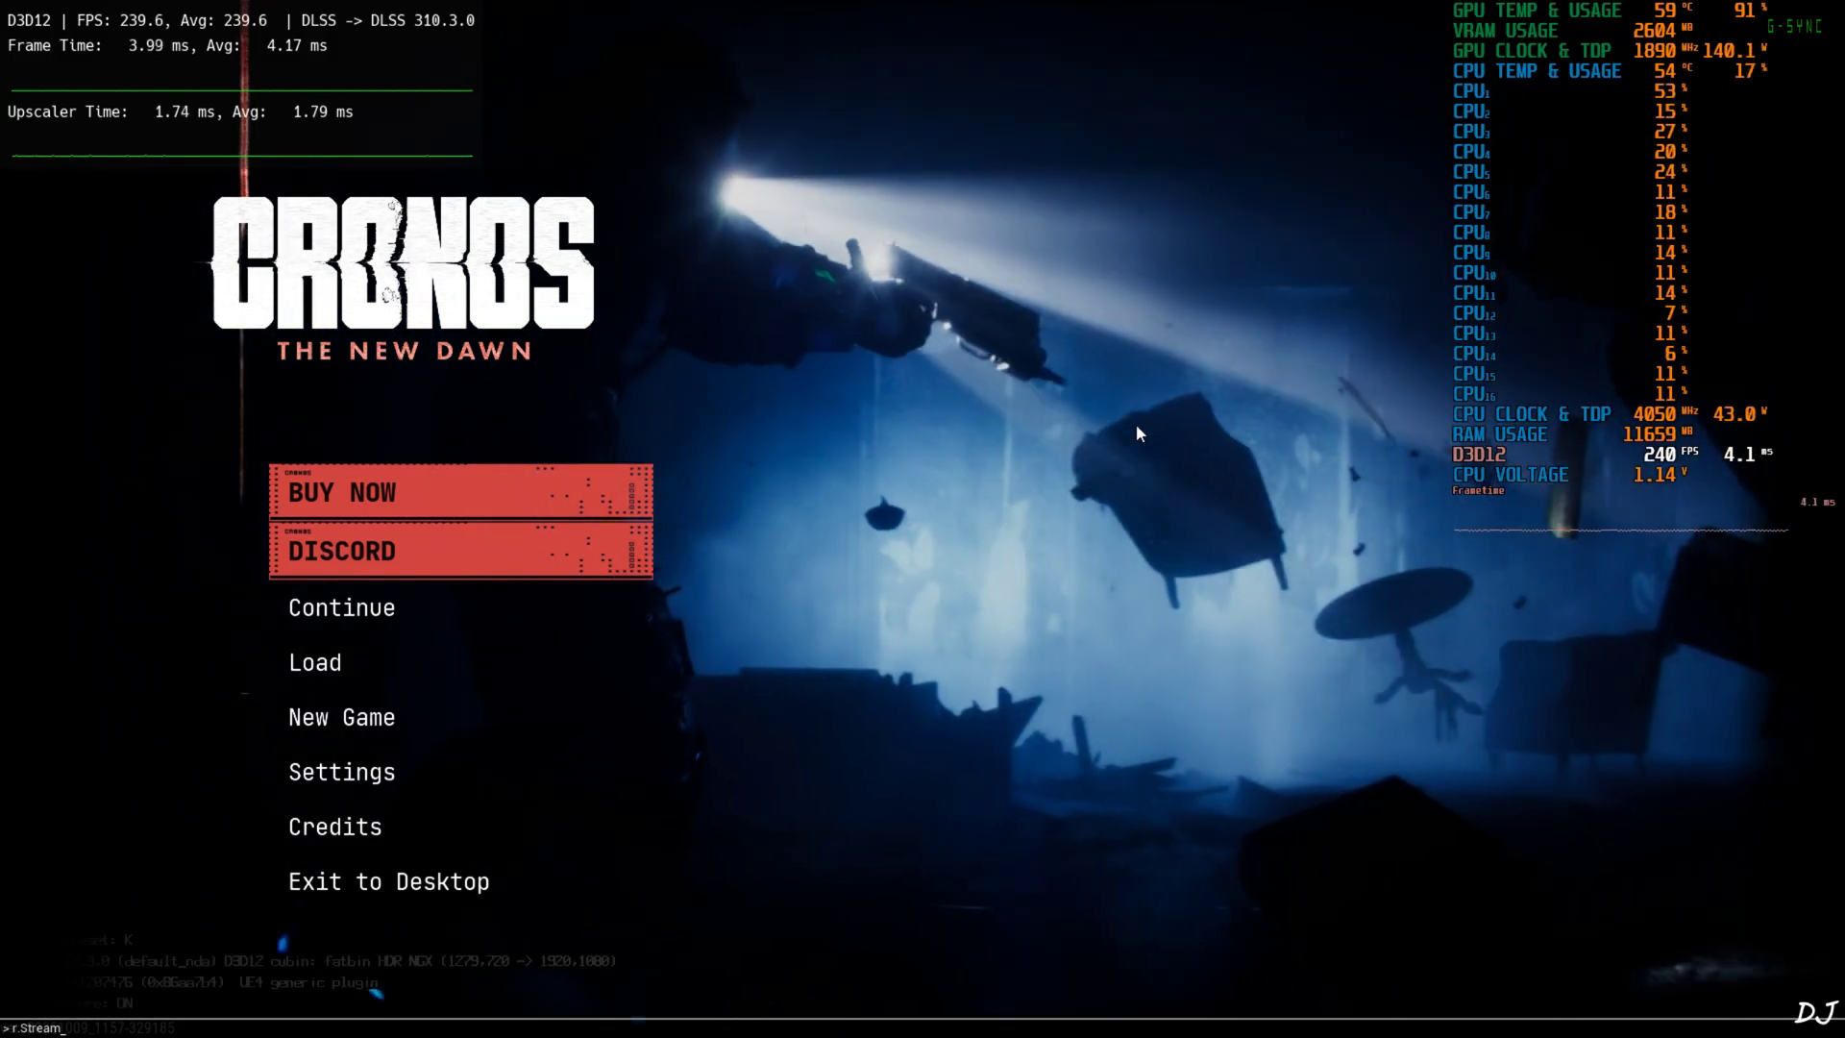
{"action": "type", "text": "ing.Poo"}
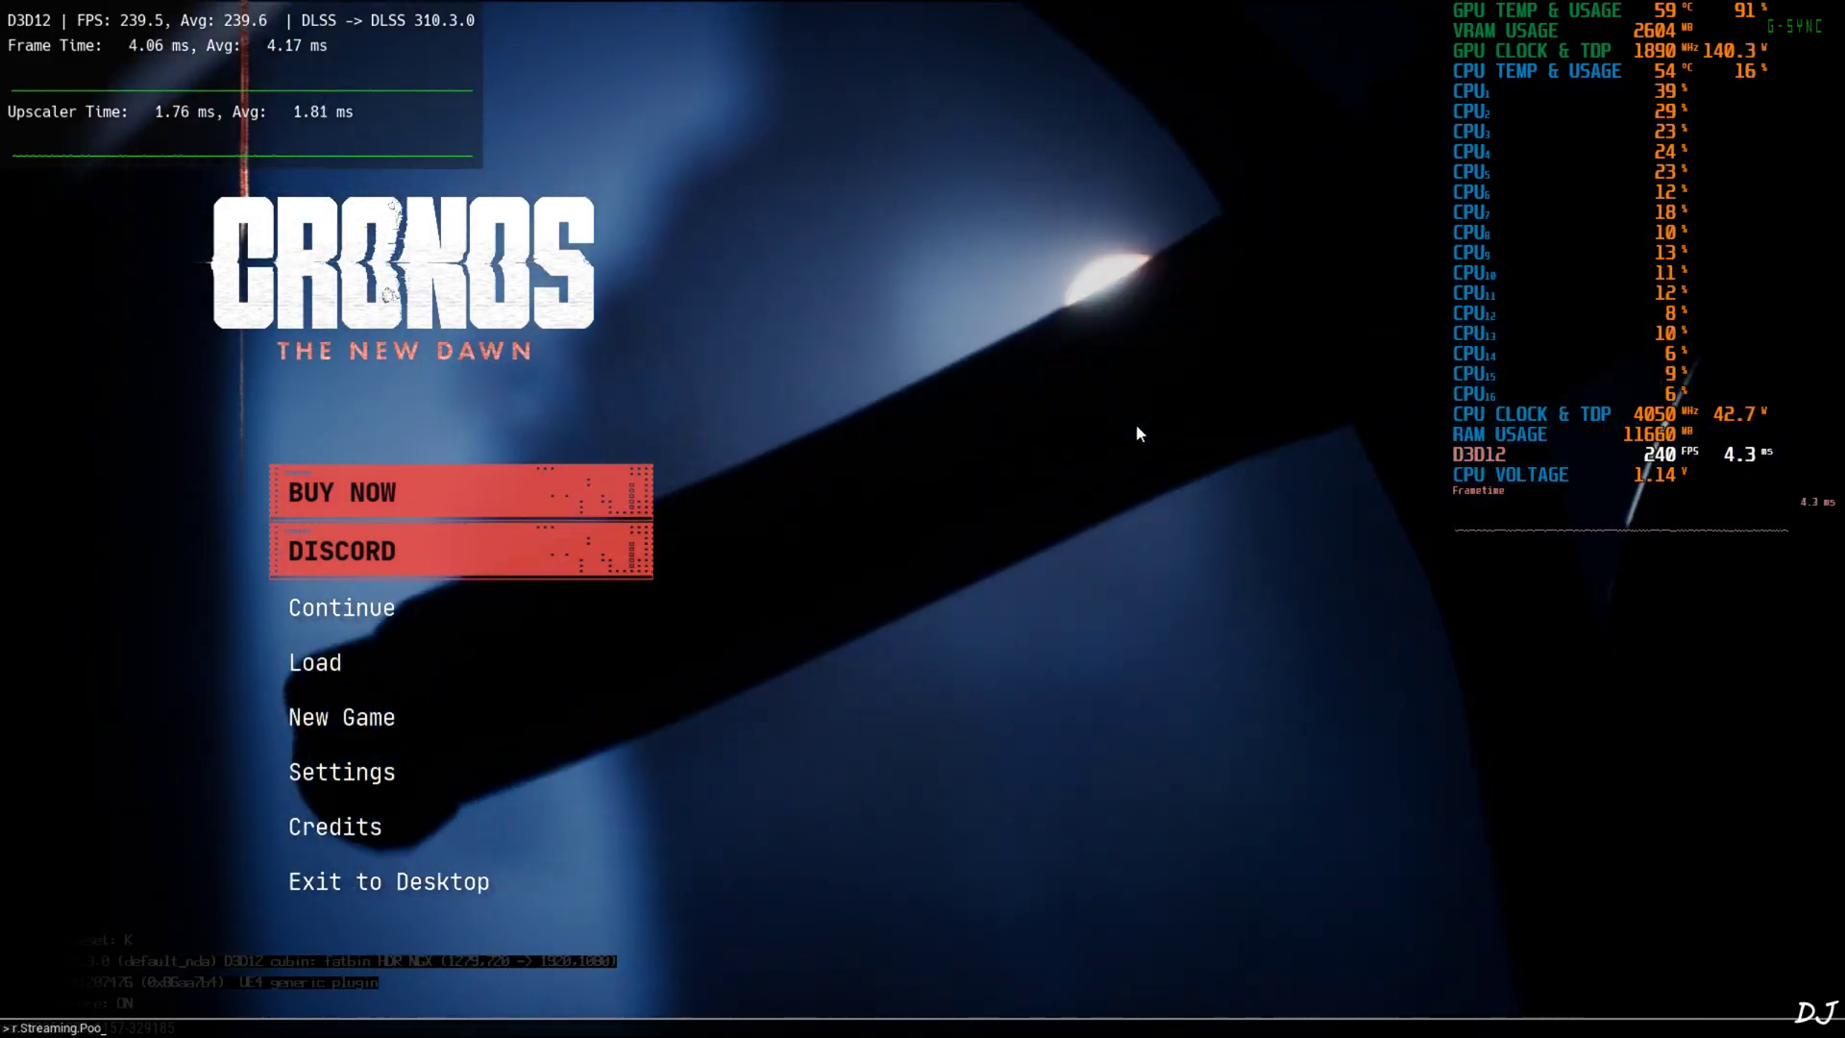
{"action": "type", "text": "lSize 10"}
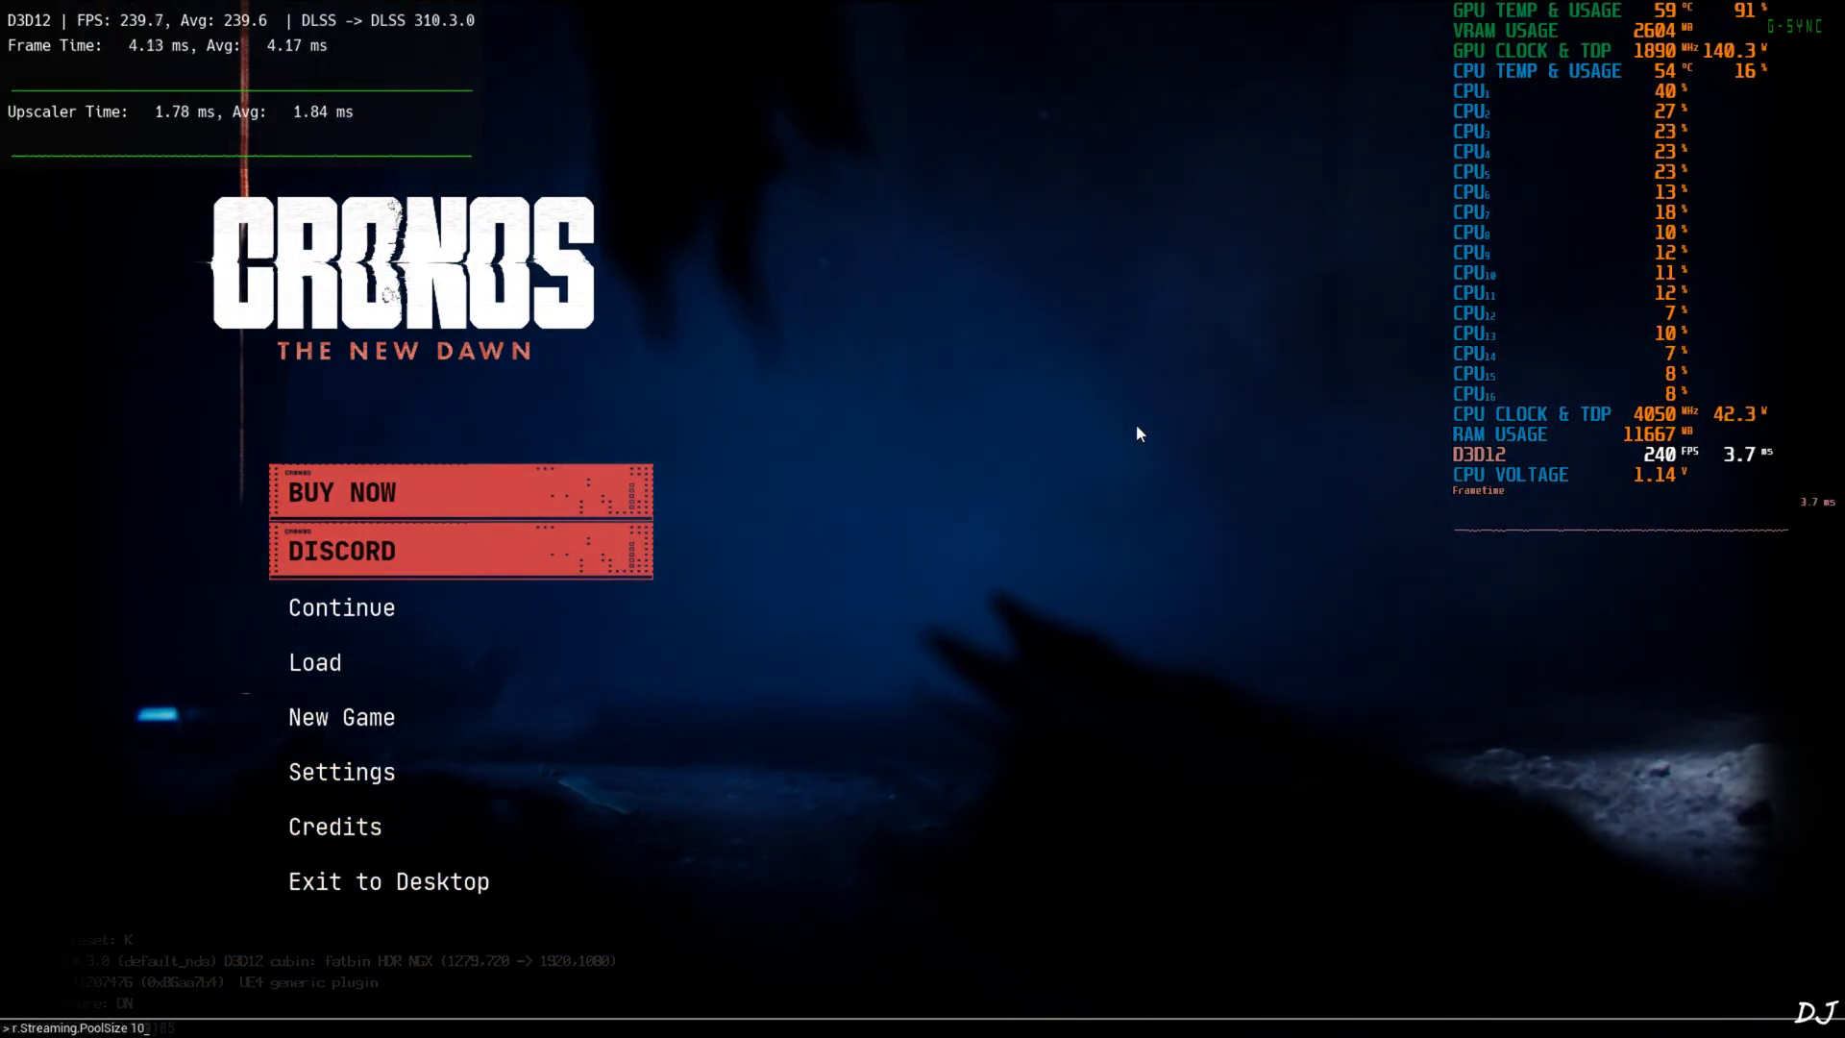
{"action": "type", "text": "24"}
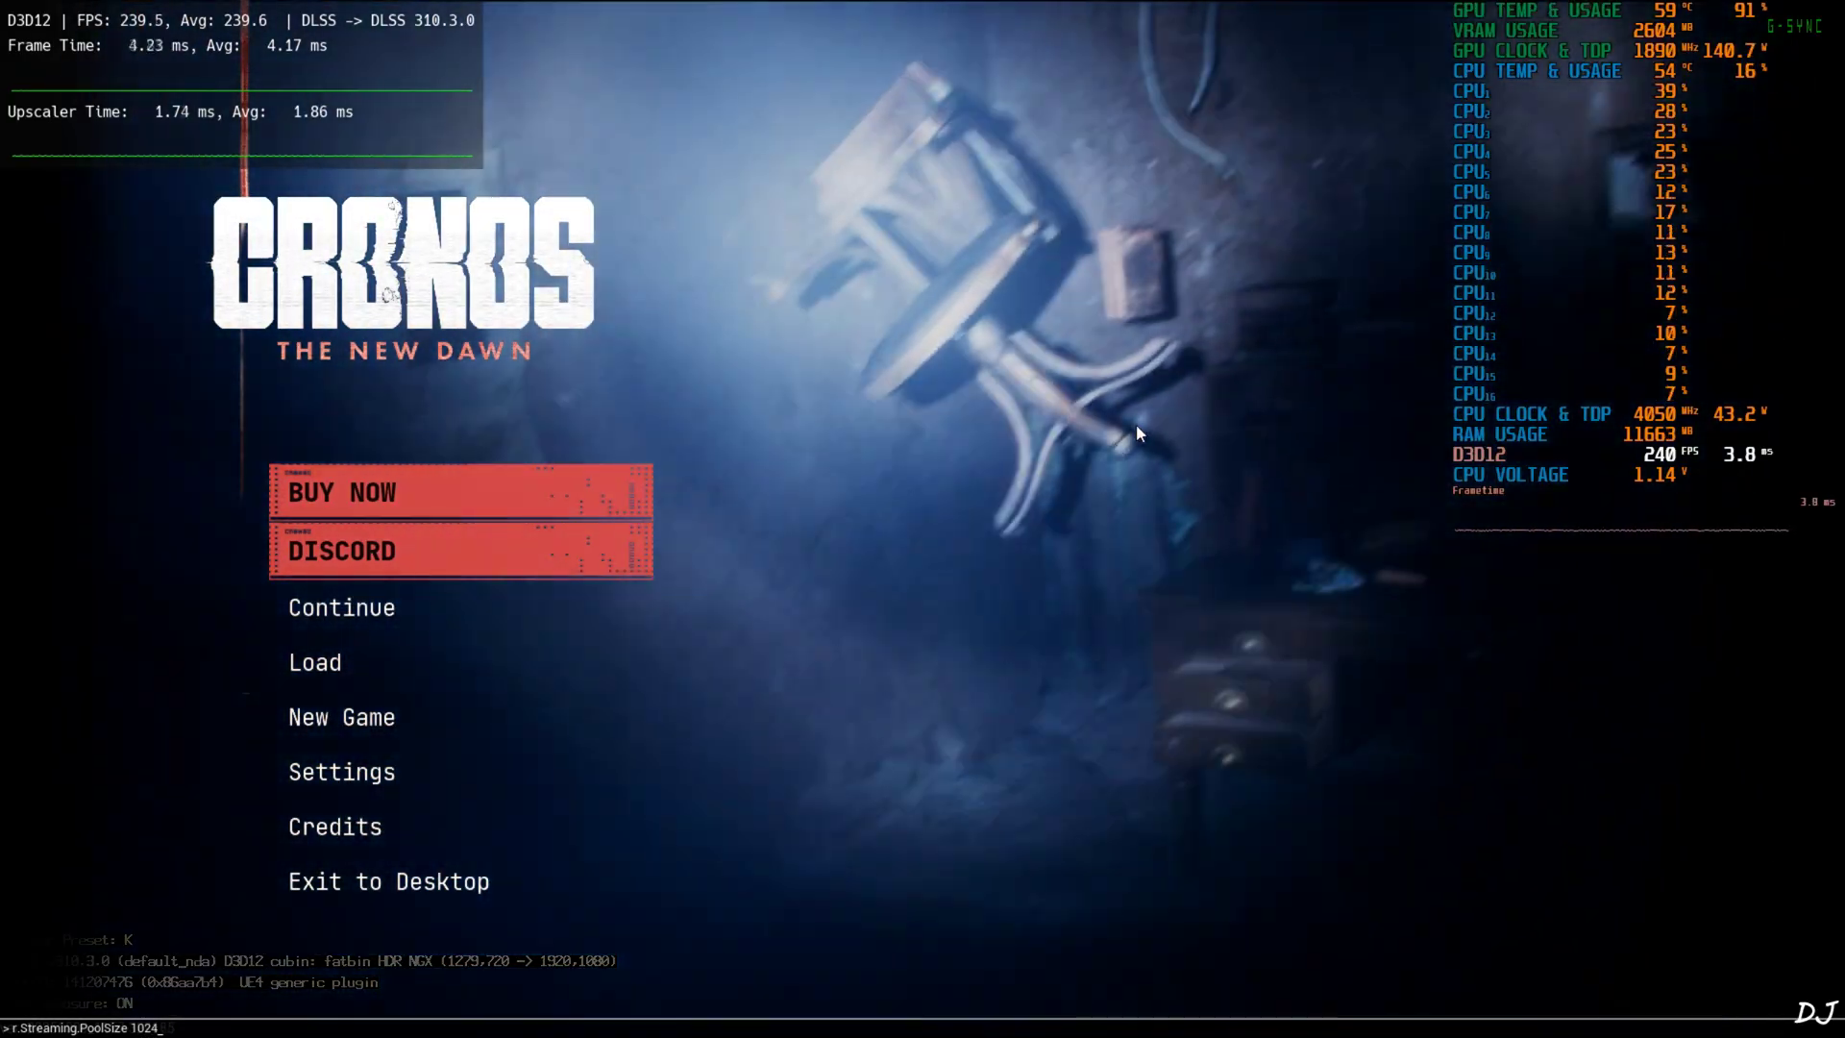
{"action": "key", "text": "Return"}
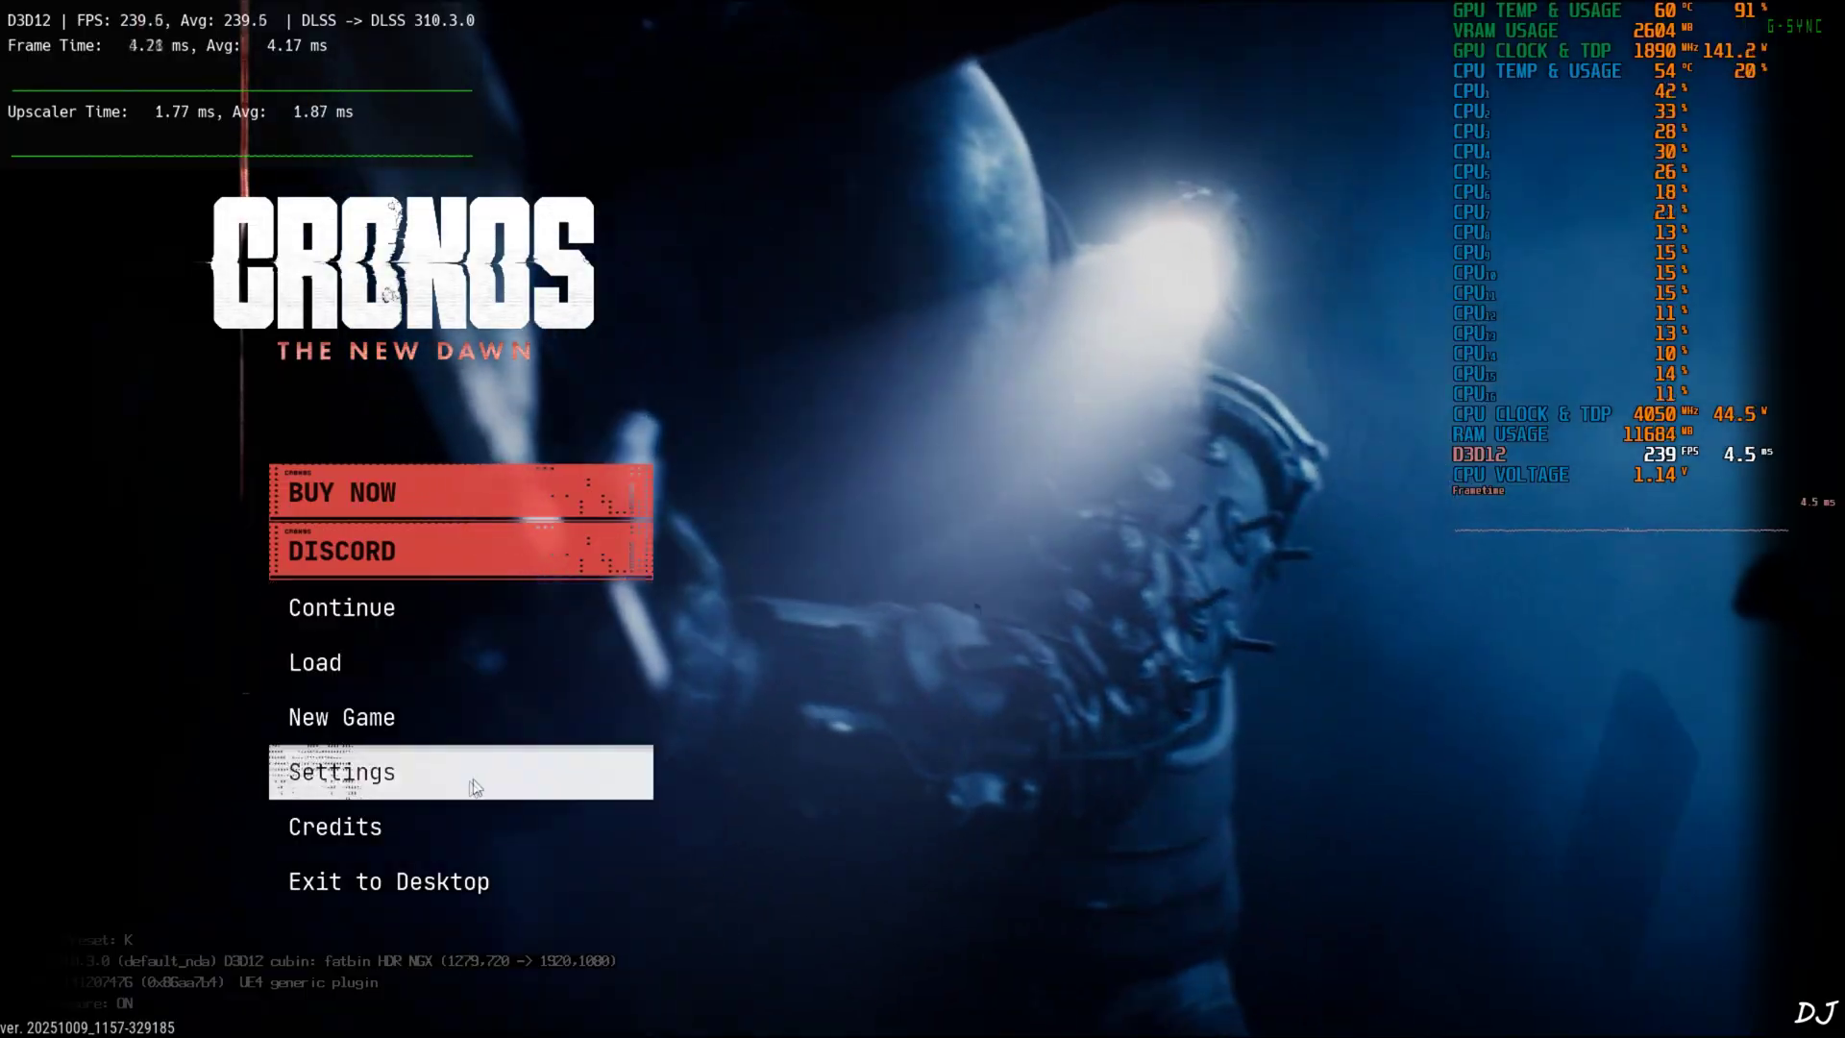
Step: Turn on Frame Generation in the game's display settings
{"action": "left_click", "coordinate": [476, 788]}
{"action": "left_click", "coordinate": [796, 82]}
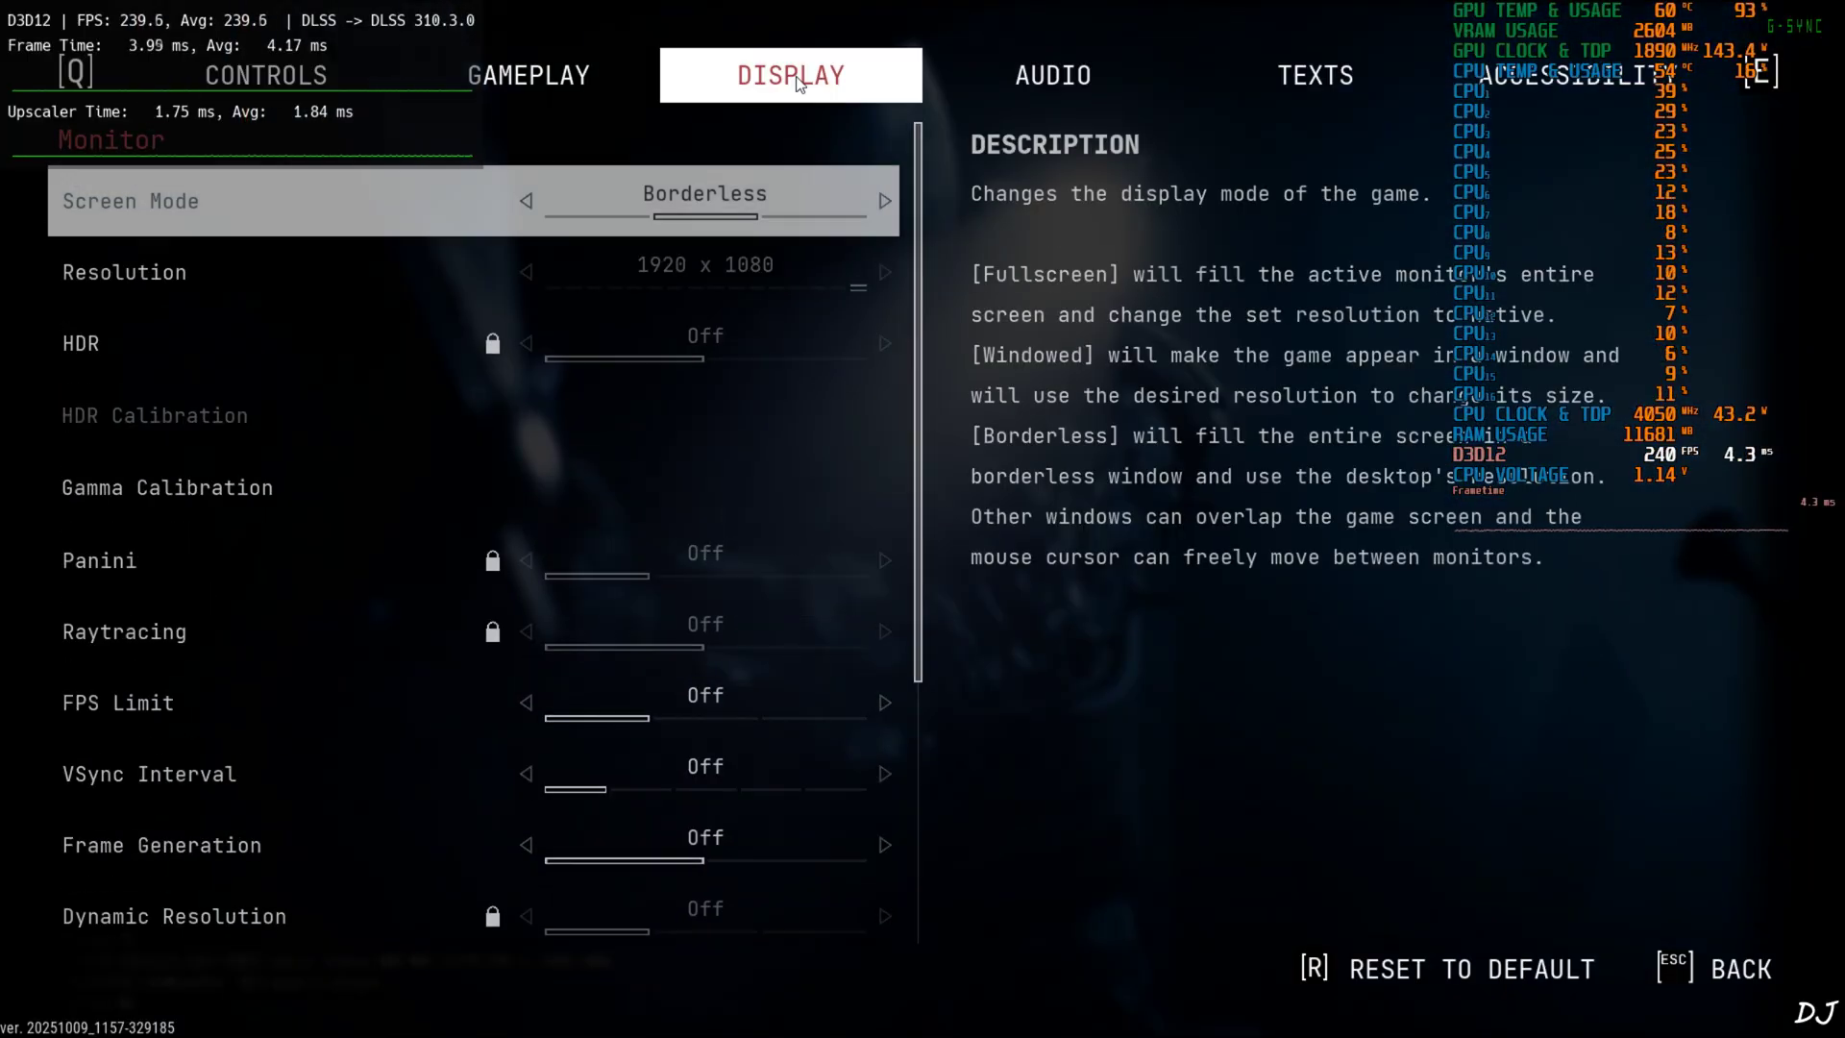
{"action": "scroll", "coordinate": [670, 666], "scroll_direction": "down", "scroll_amount": 3}
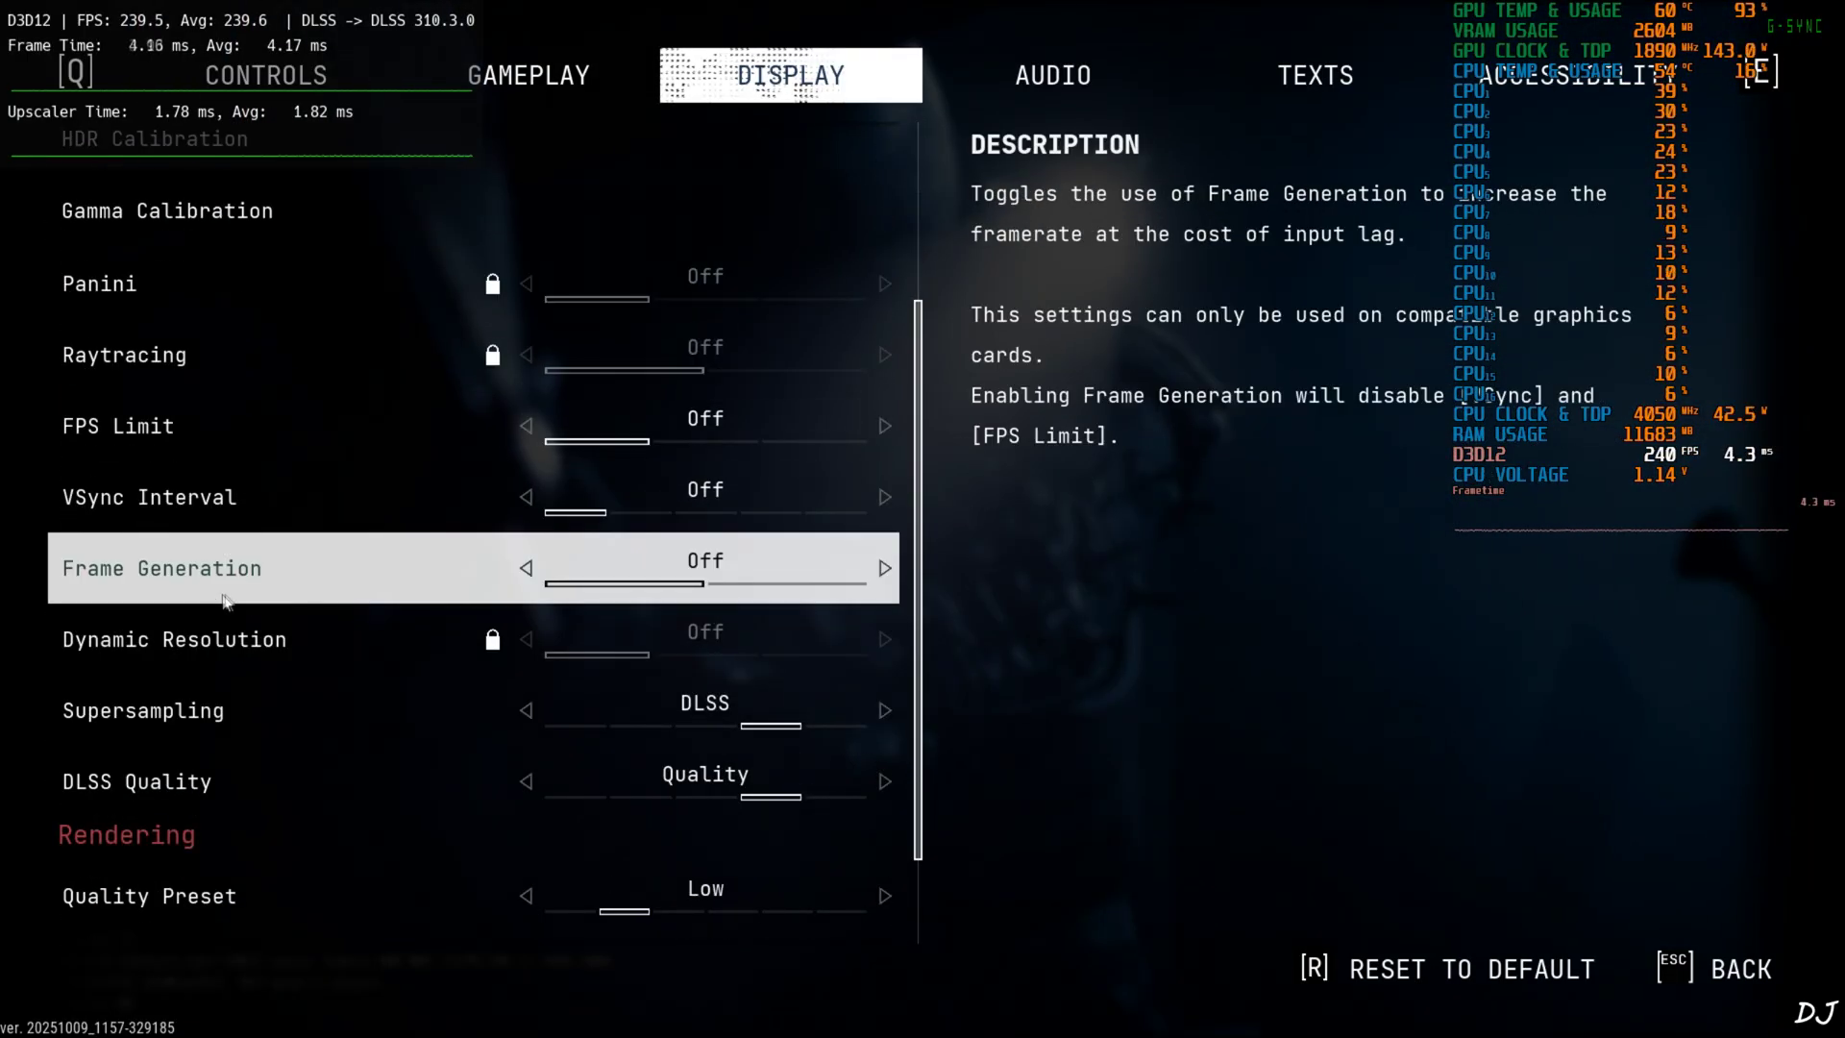
{"action": "left_click", "coordinate": [883, 568]}
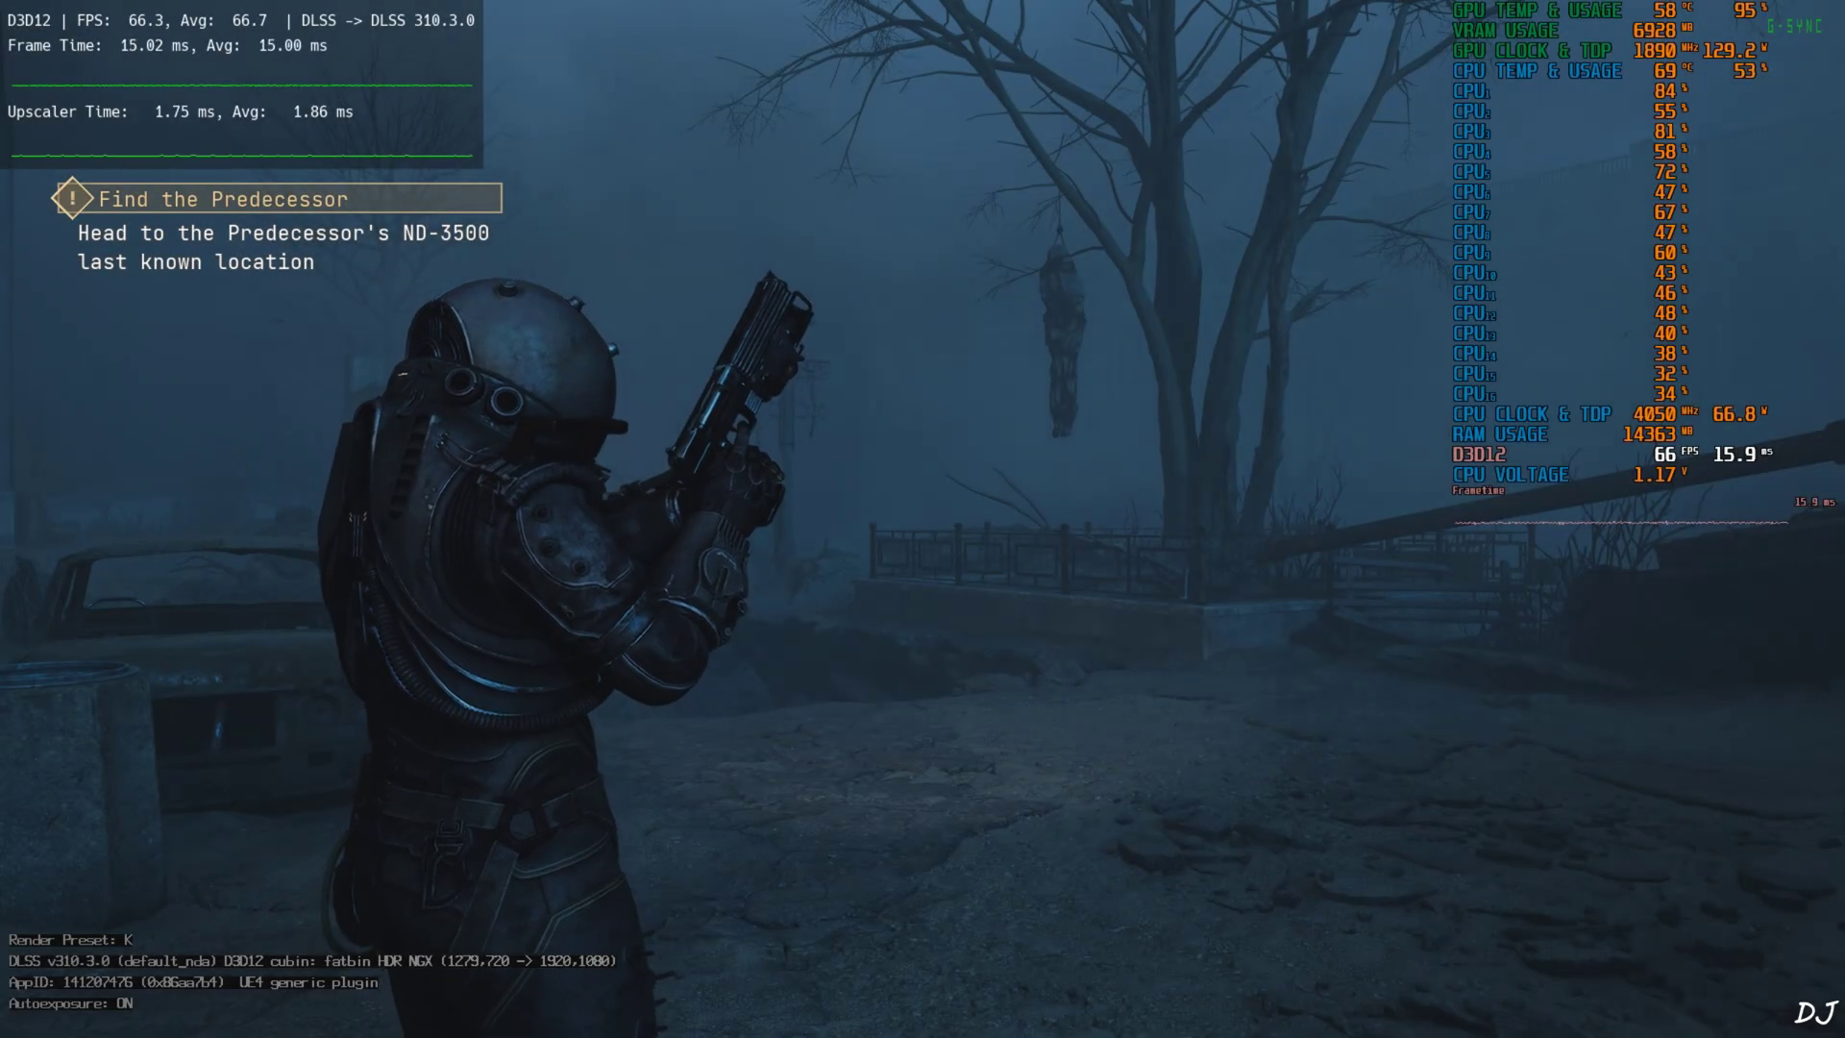
Step: Bring up the OptiScaler overlay during gameplay, enable Allow Async and Debug View for FSR FG, and close the overlay
{"action": "key", "text": "Insert"}
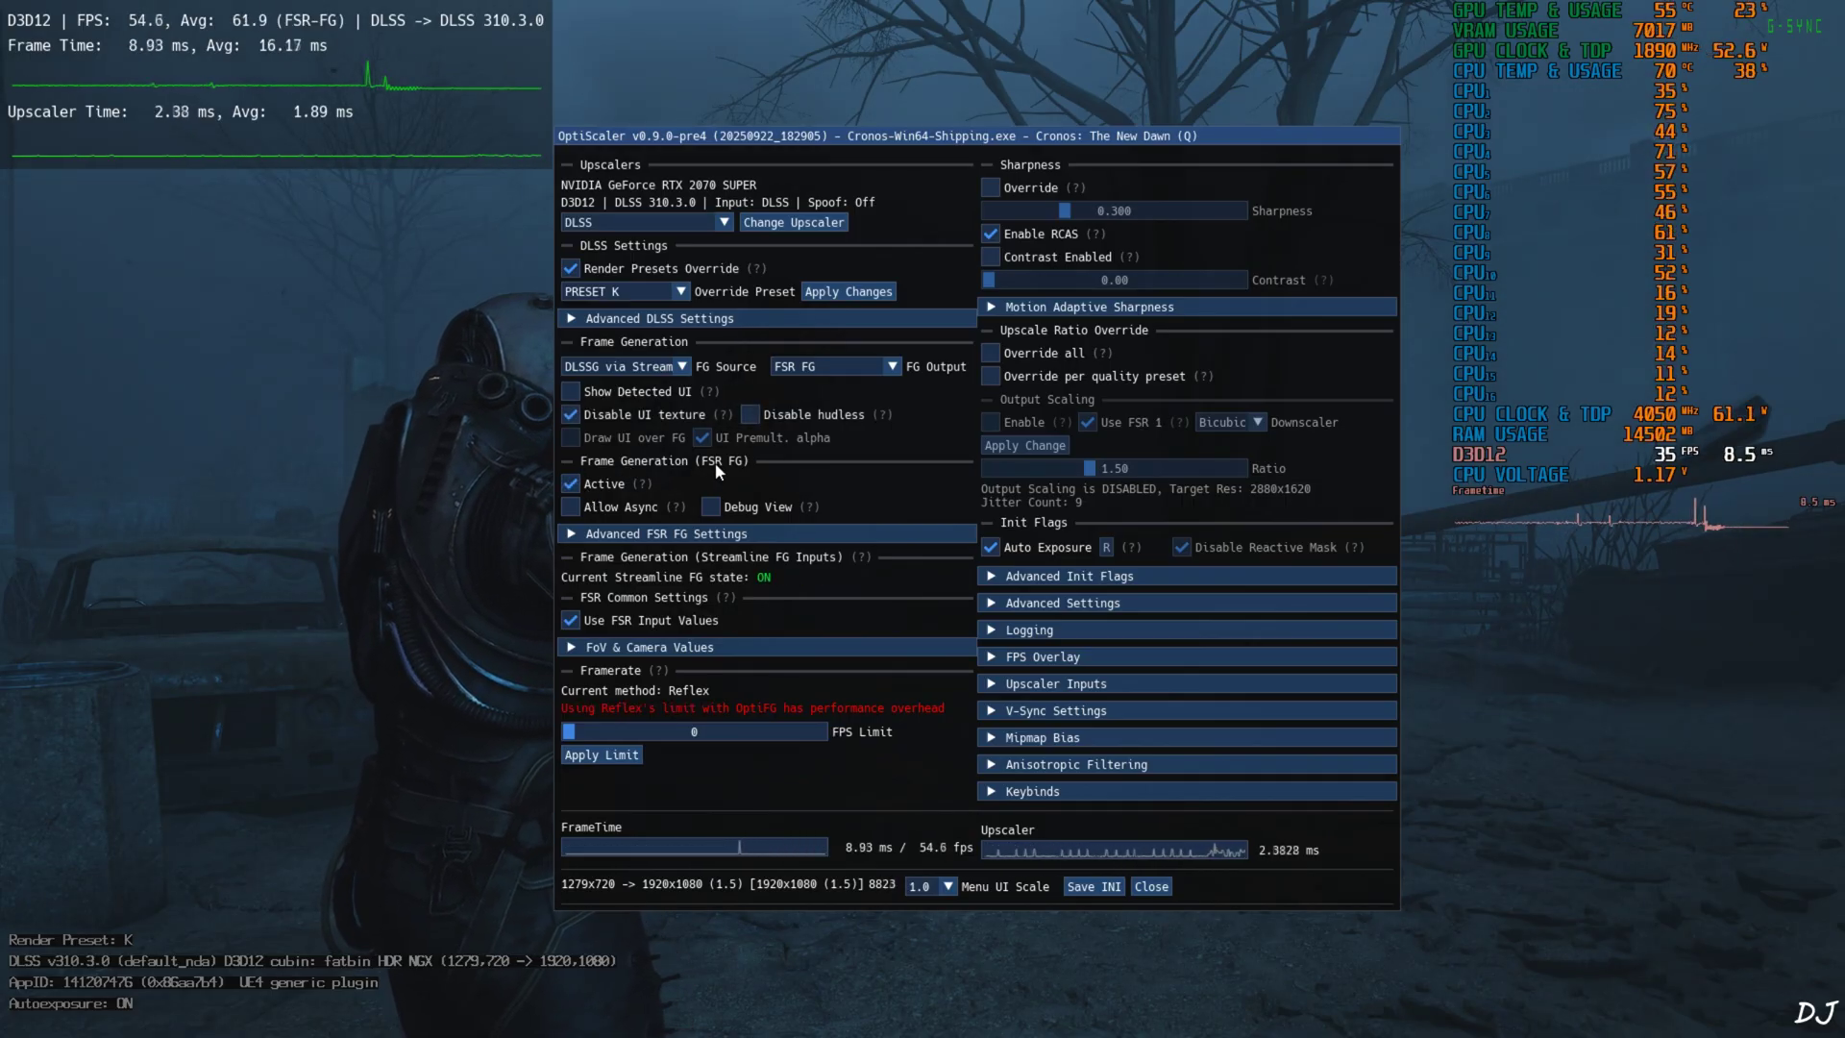
{"action": "left_click", "coordinate": [573, 506]}
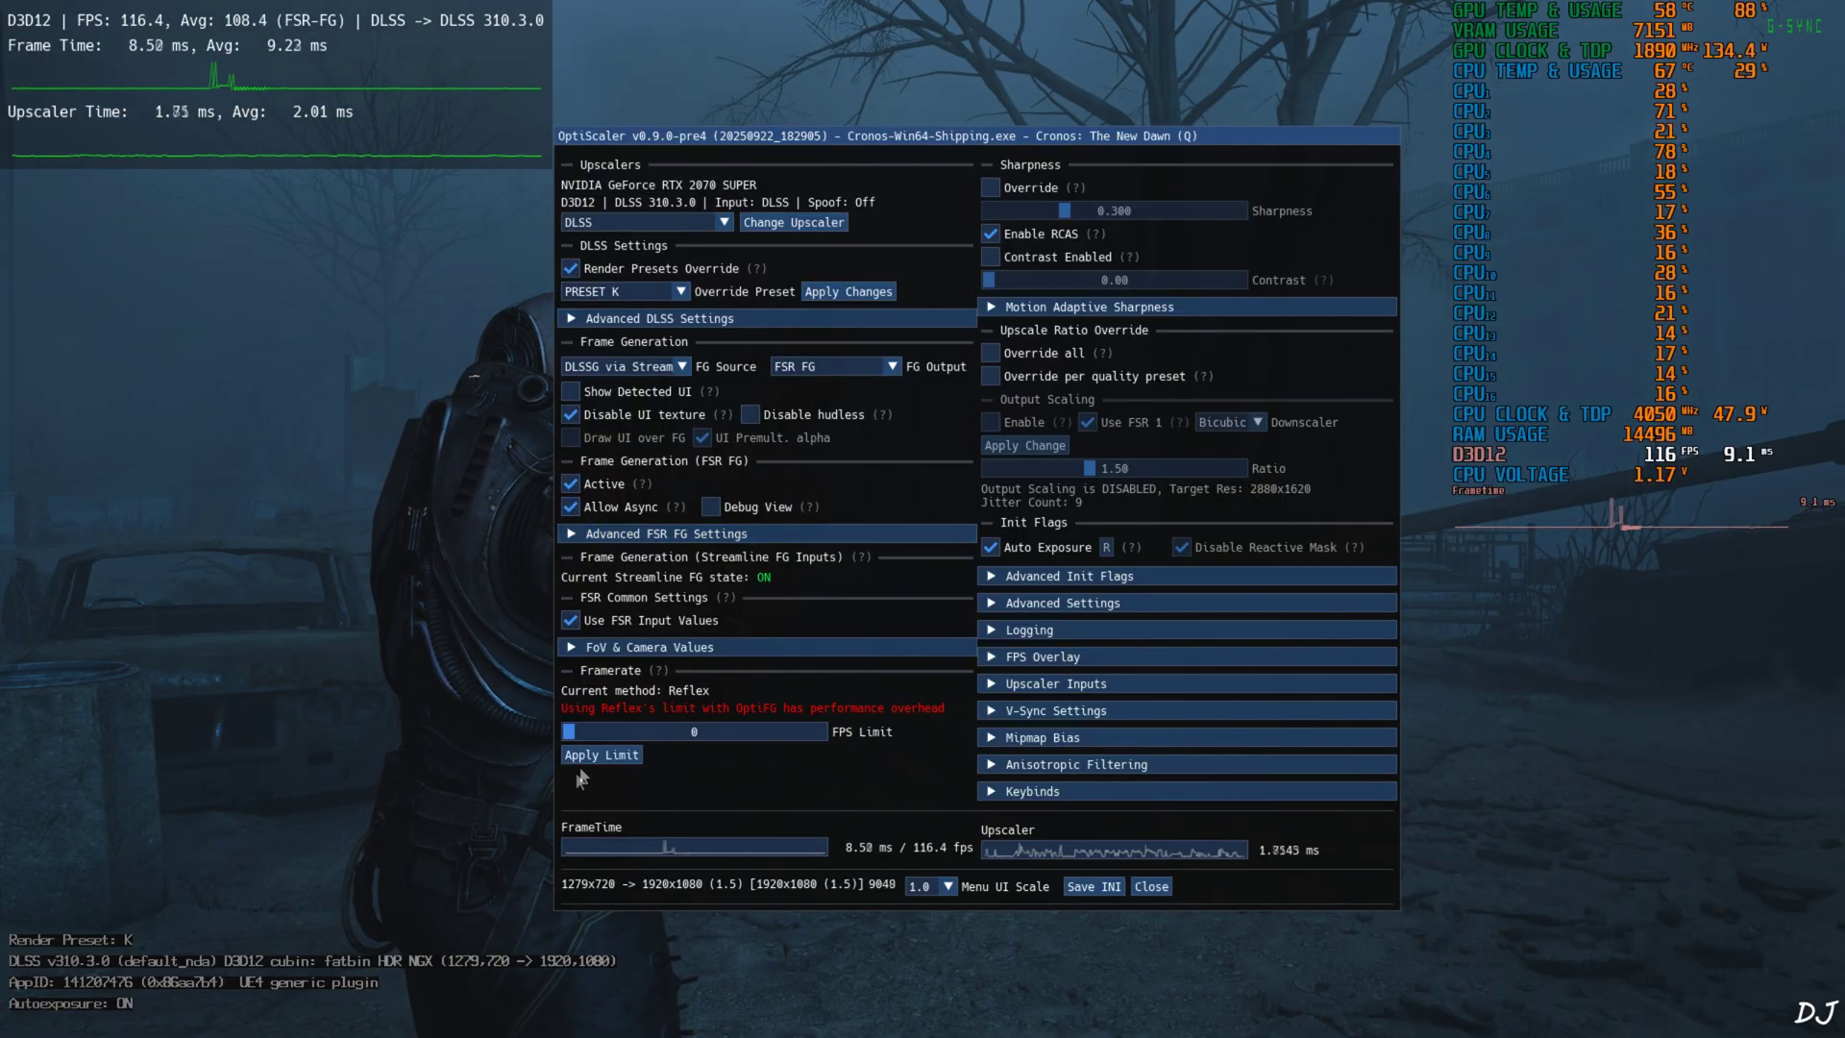
{"action": "left_click", "coordinate": [711, 506]}
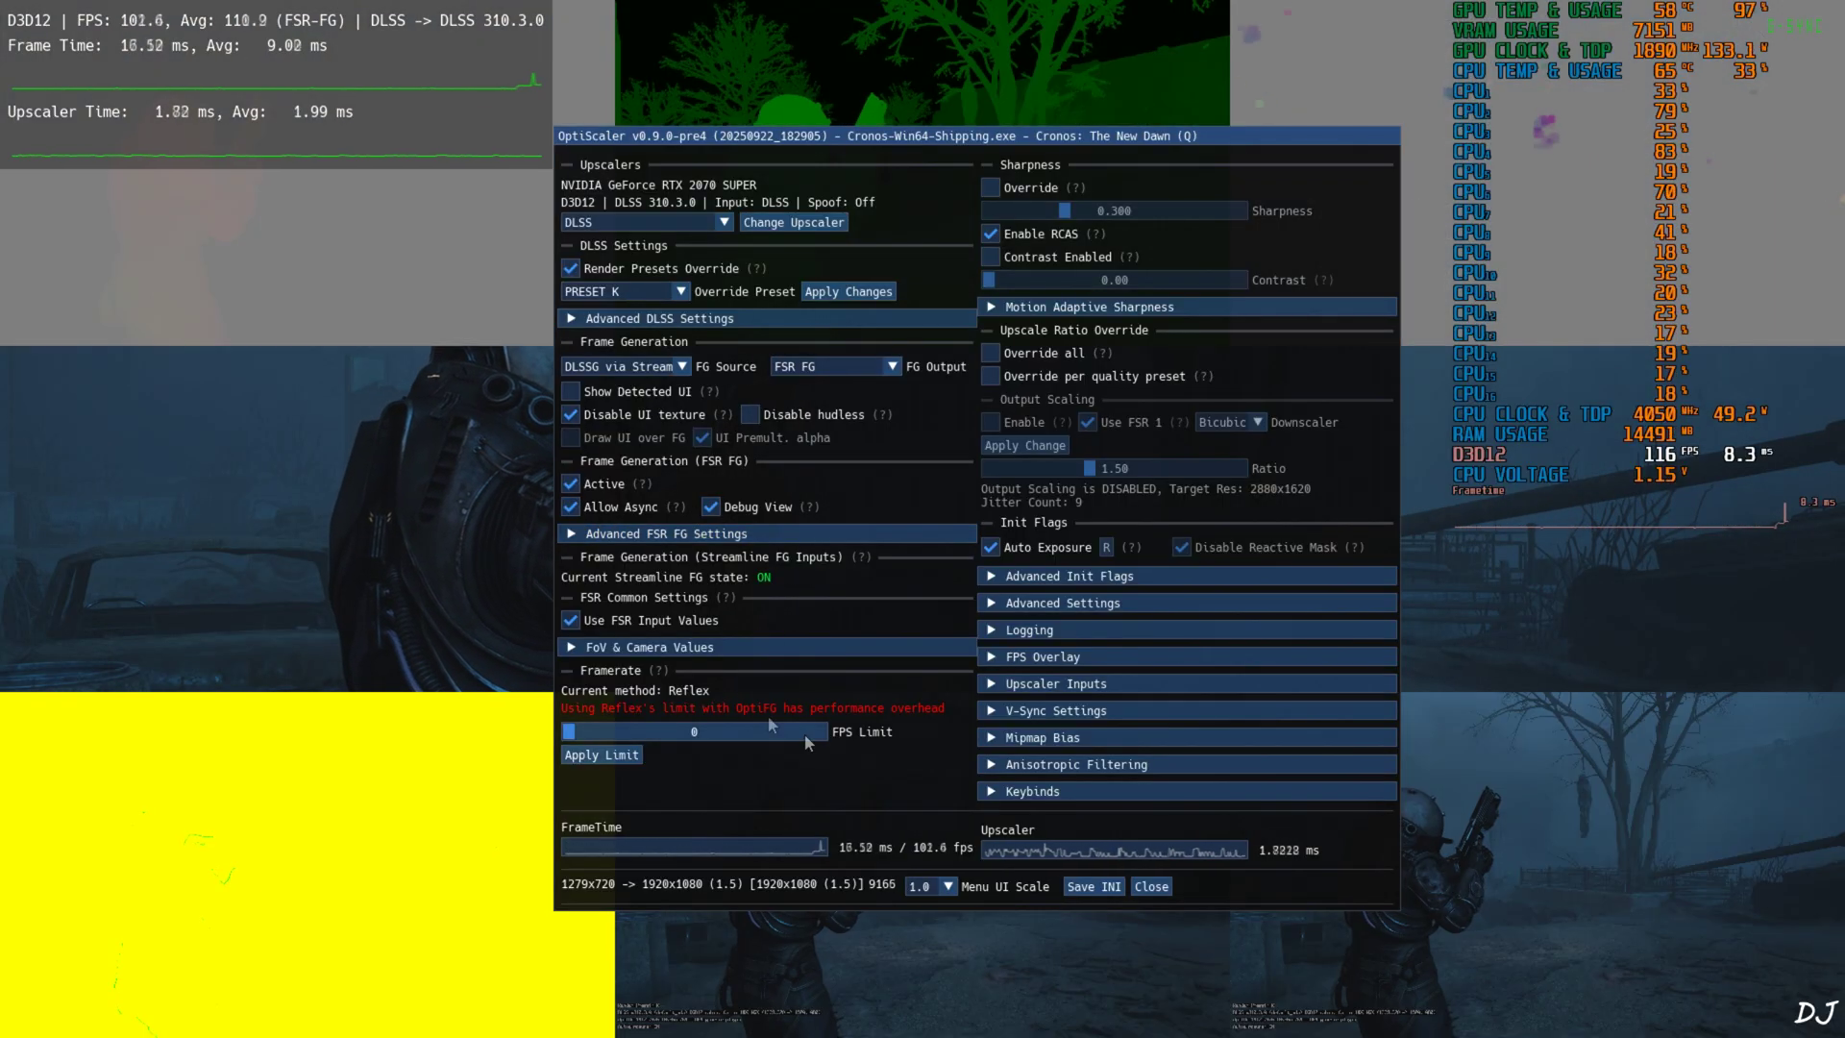
{"action": "left_click", "coordinate": [1150, 886]}
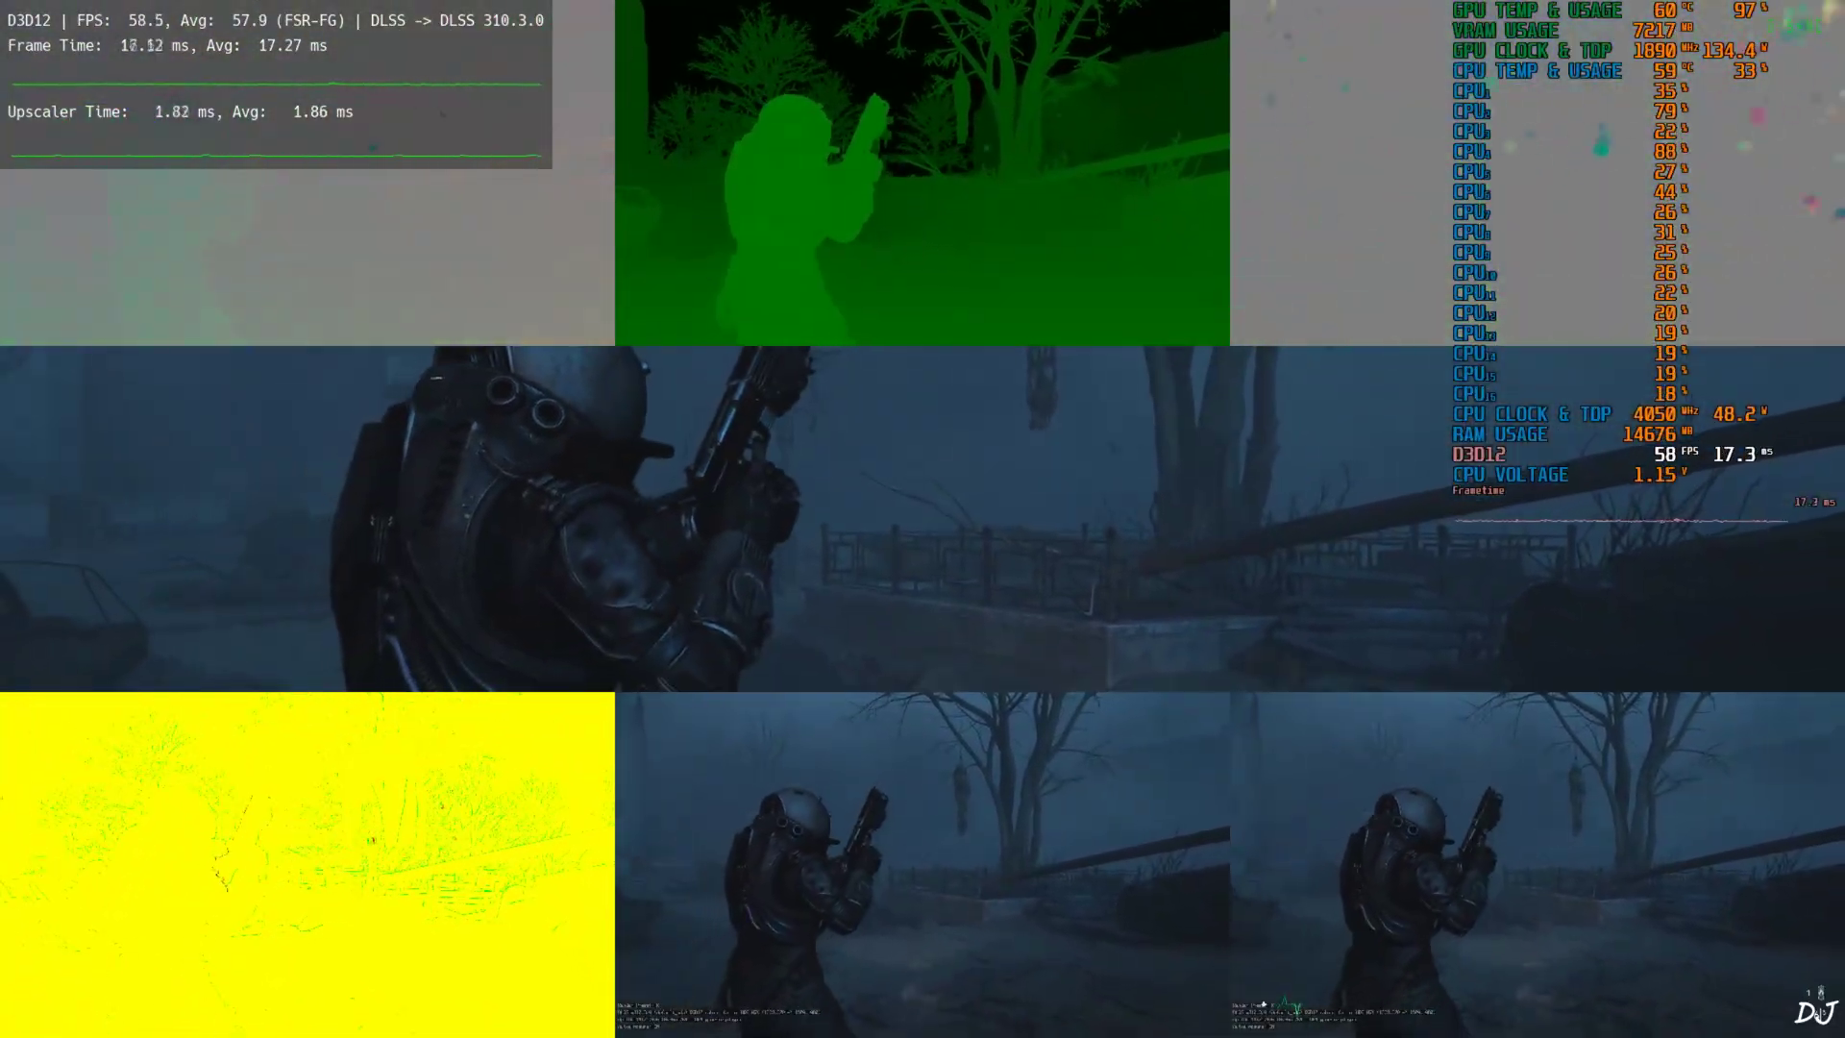
Step: Reopen the OptiScaler overlay, disable the FSR FG Debug View and close the overlay
{"action": "key", "text": "Insert"}
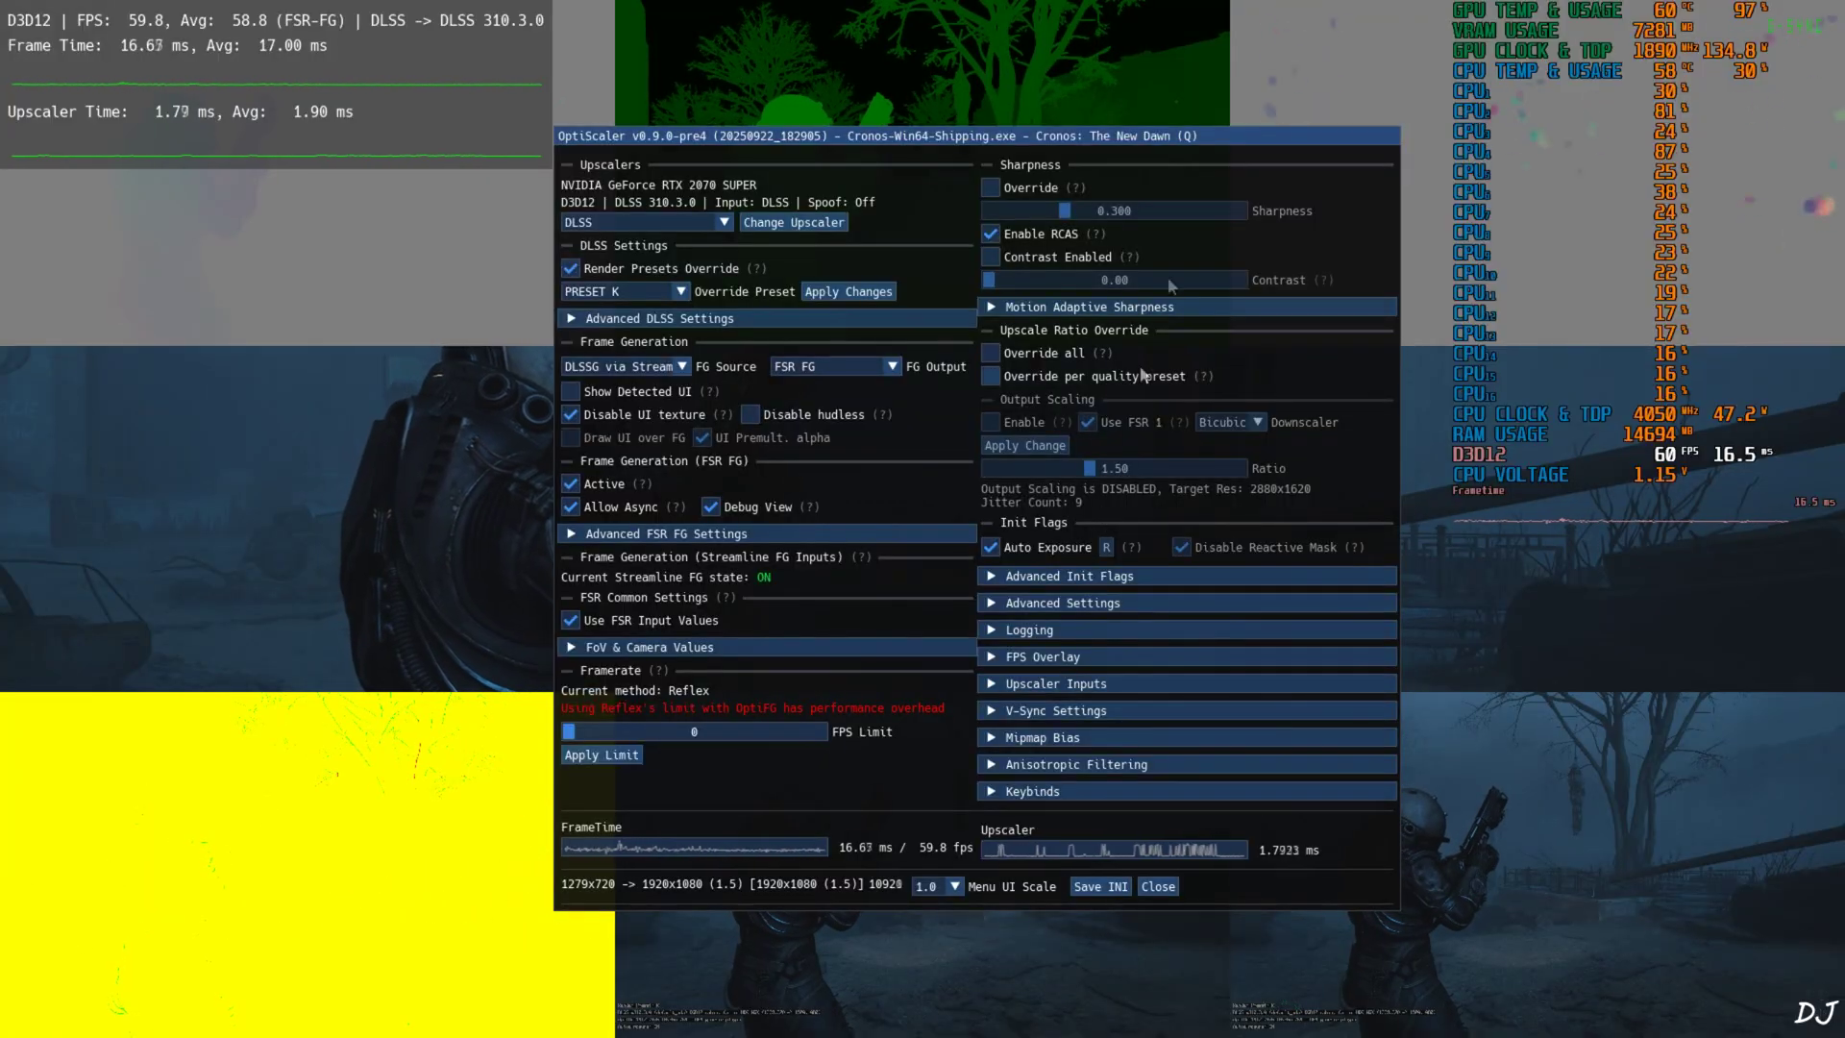
{"action": "left_click", "coordinate": [746, 514]}
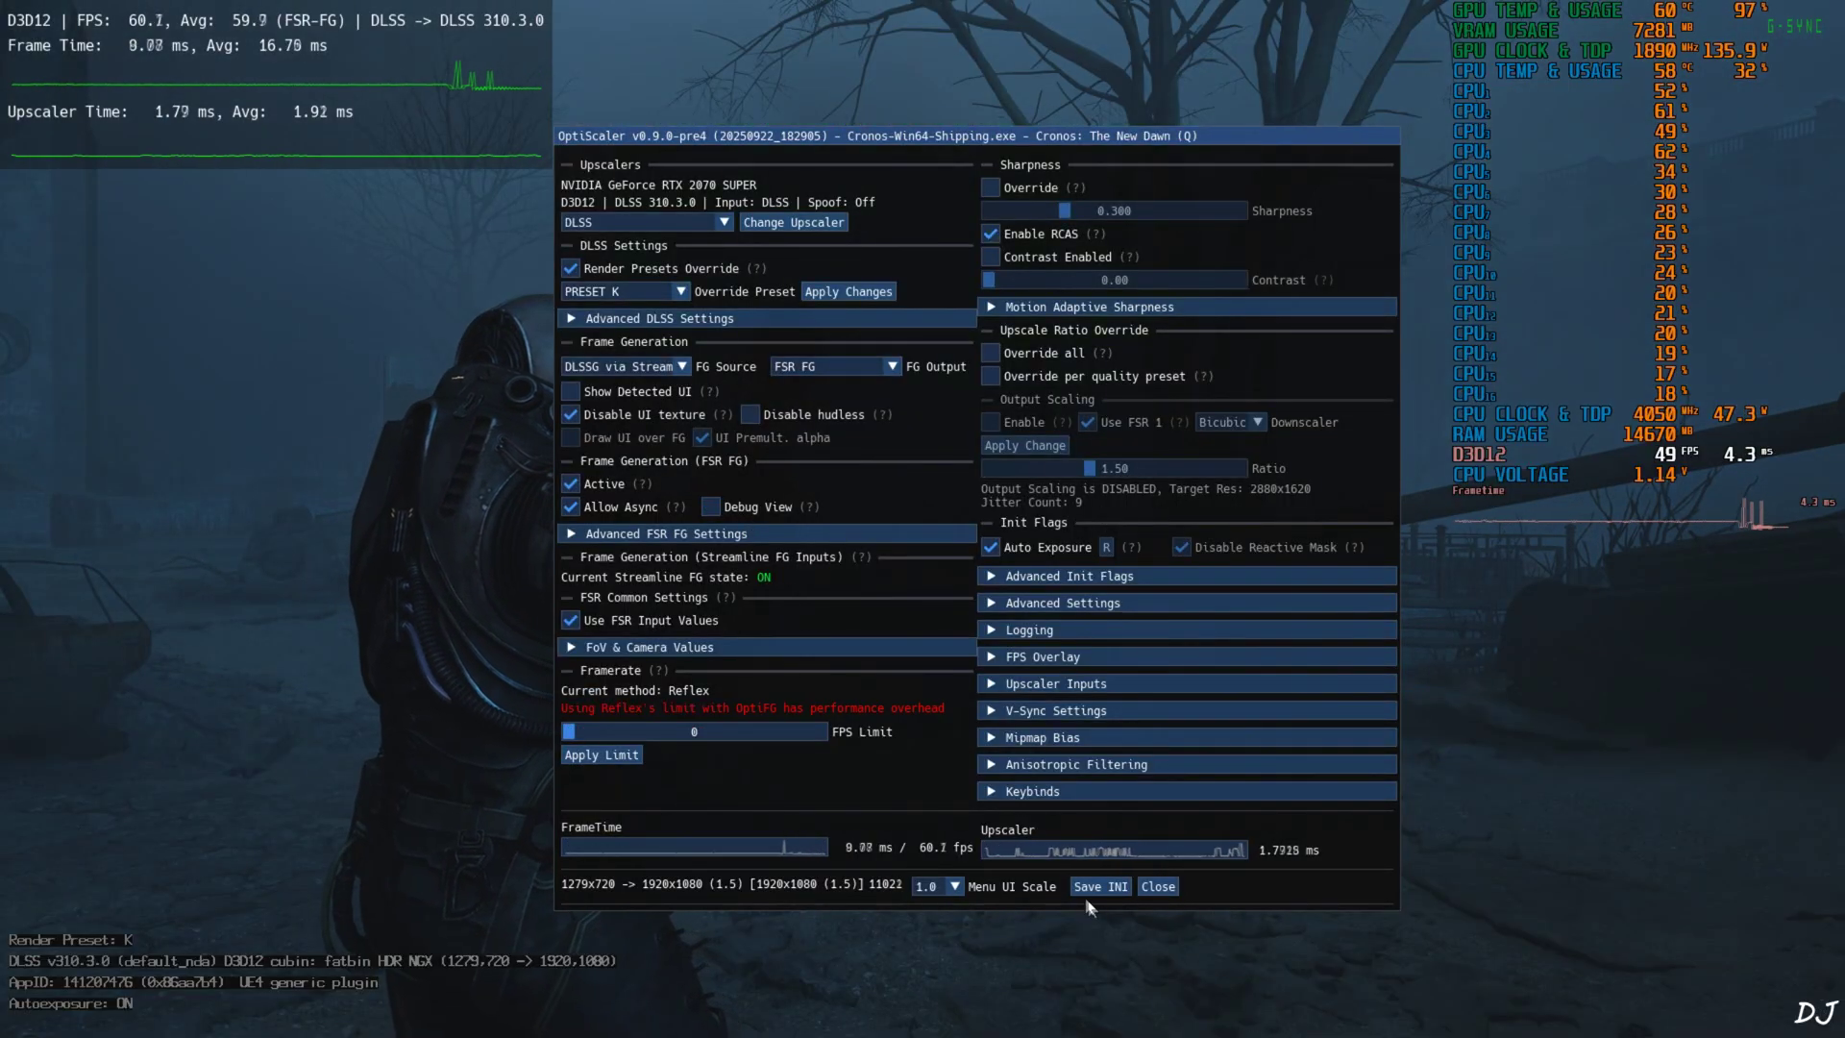
{"action": "left_click", "coordinate": [1158, 886]}
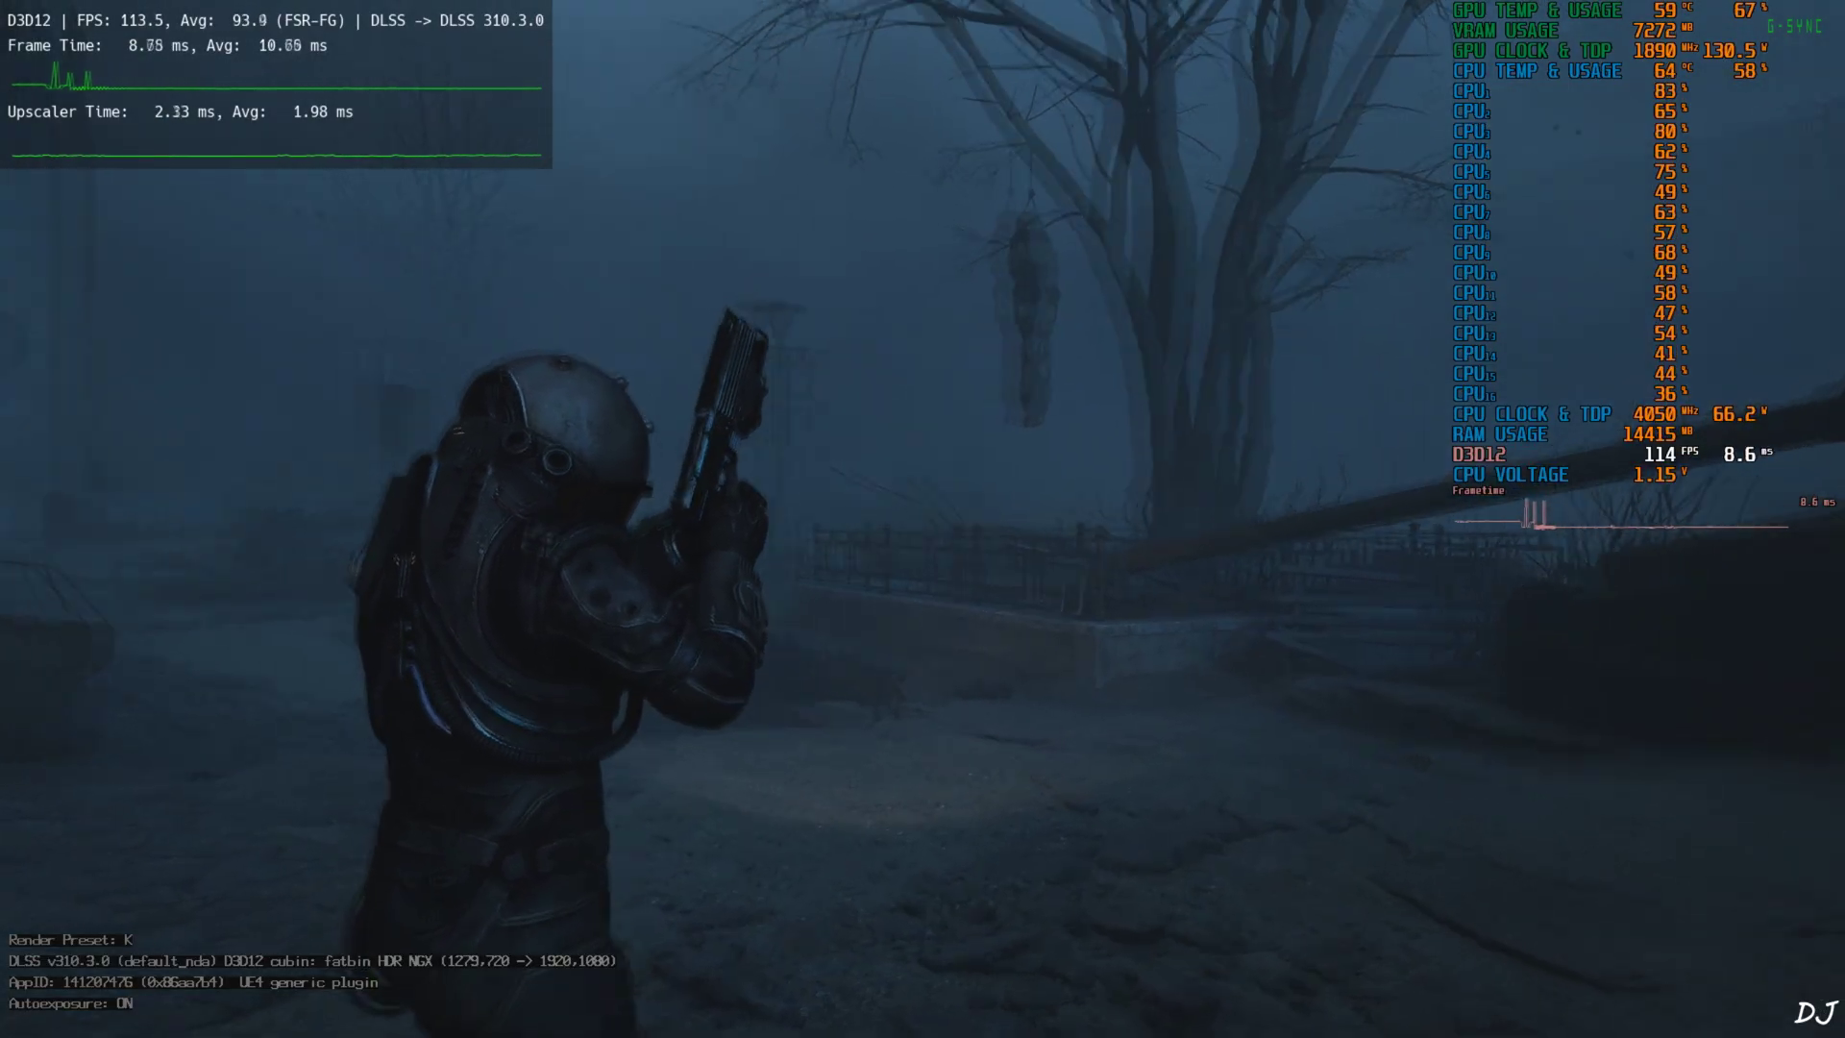
Step: Aim and fire the weapon near the fenced tree to check gameplay with FSR frame generation active
{"action": "right_click", "coordinate": [922, 519]}
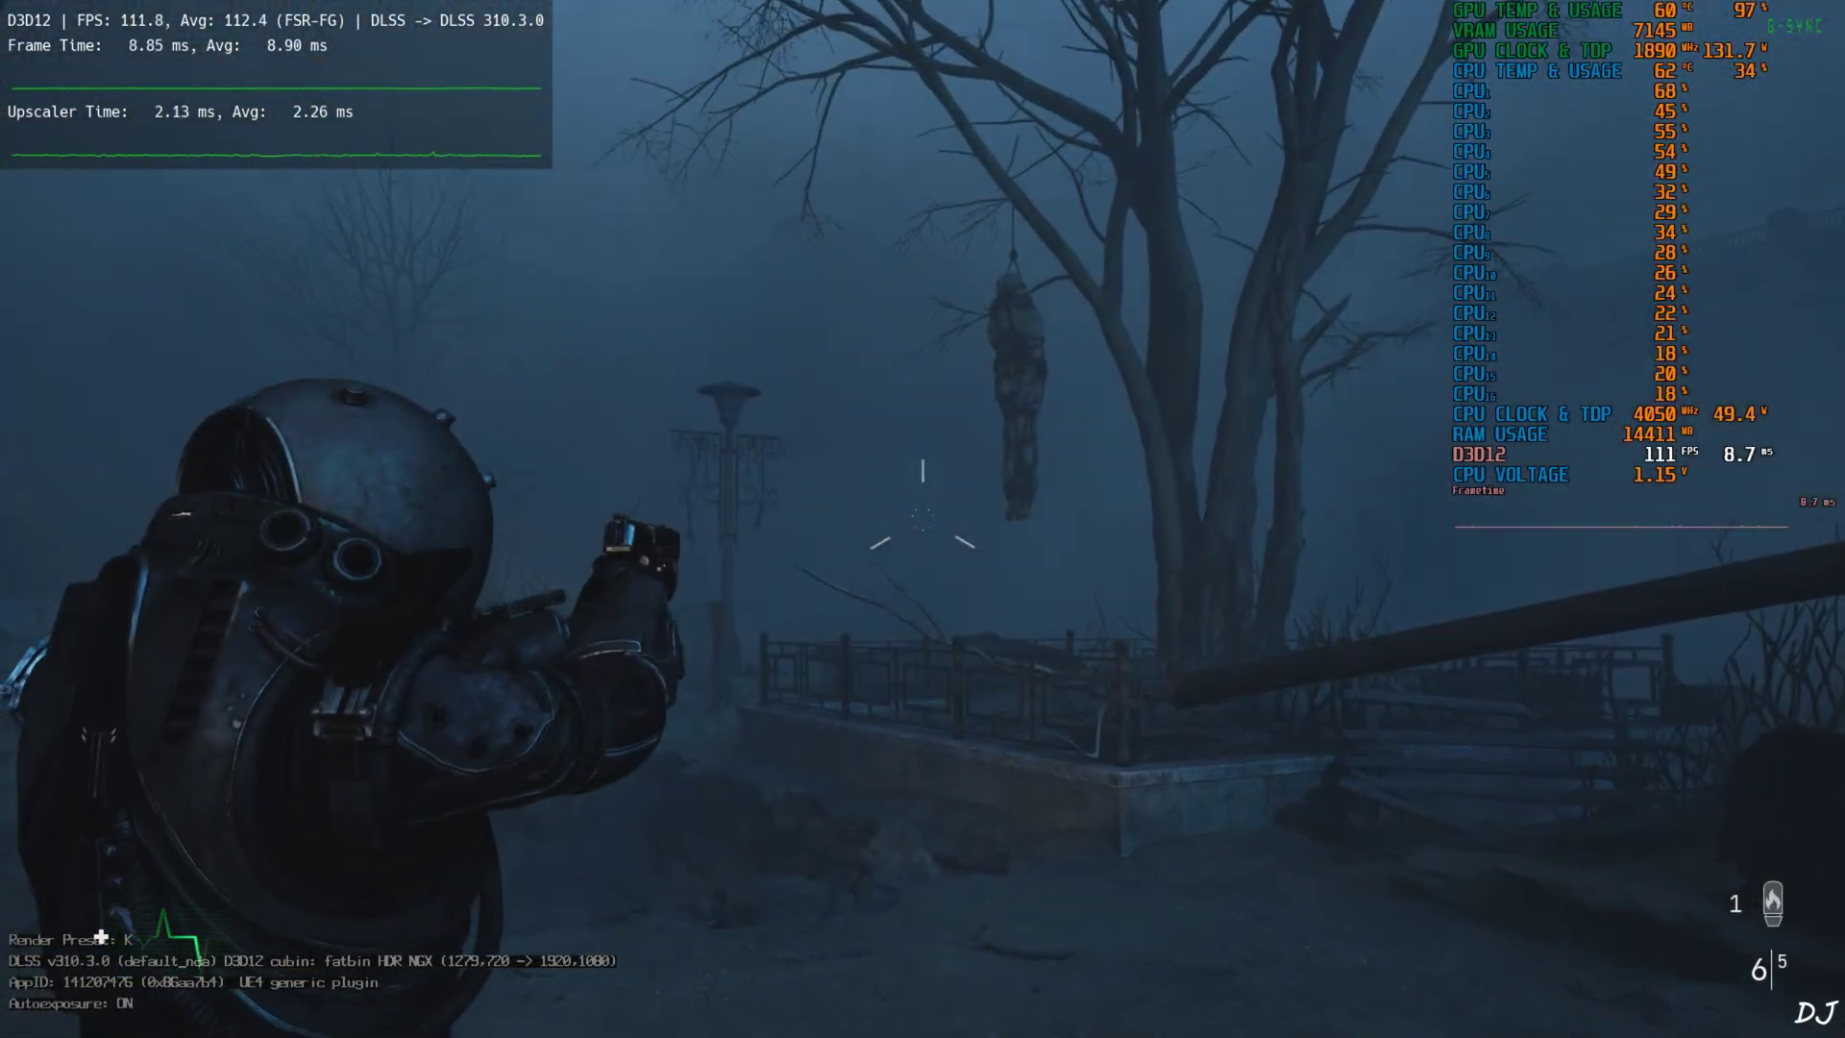
{"action": "left_click", "coordinate": [923, 518]}
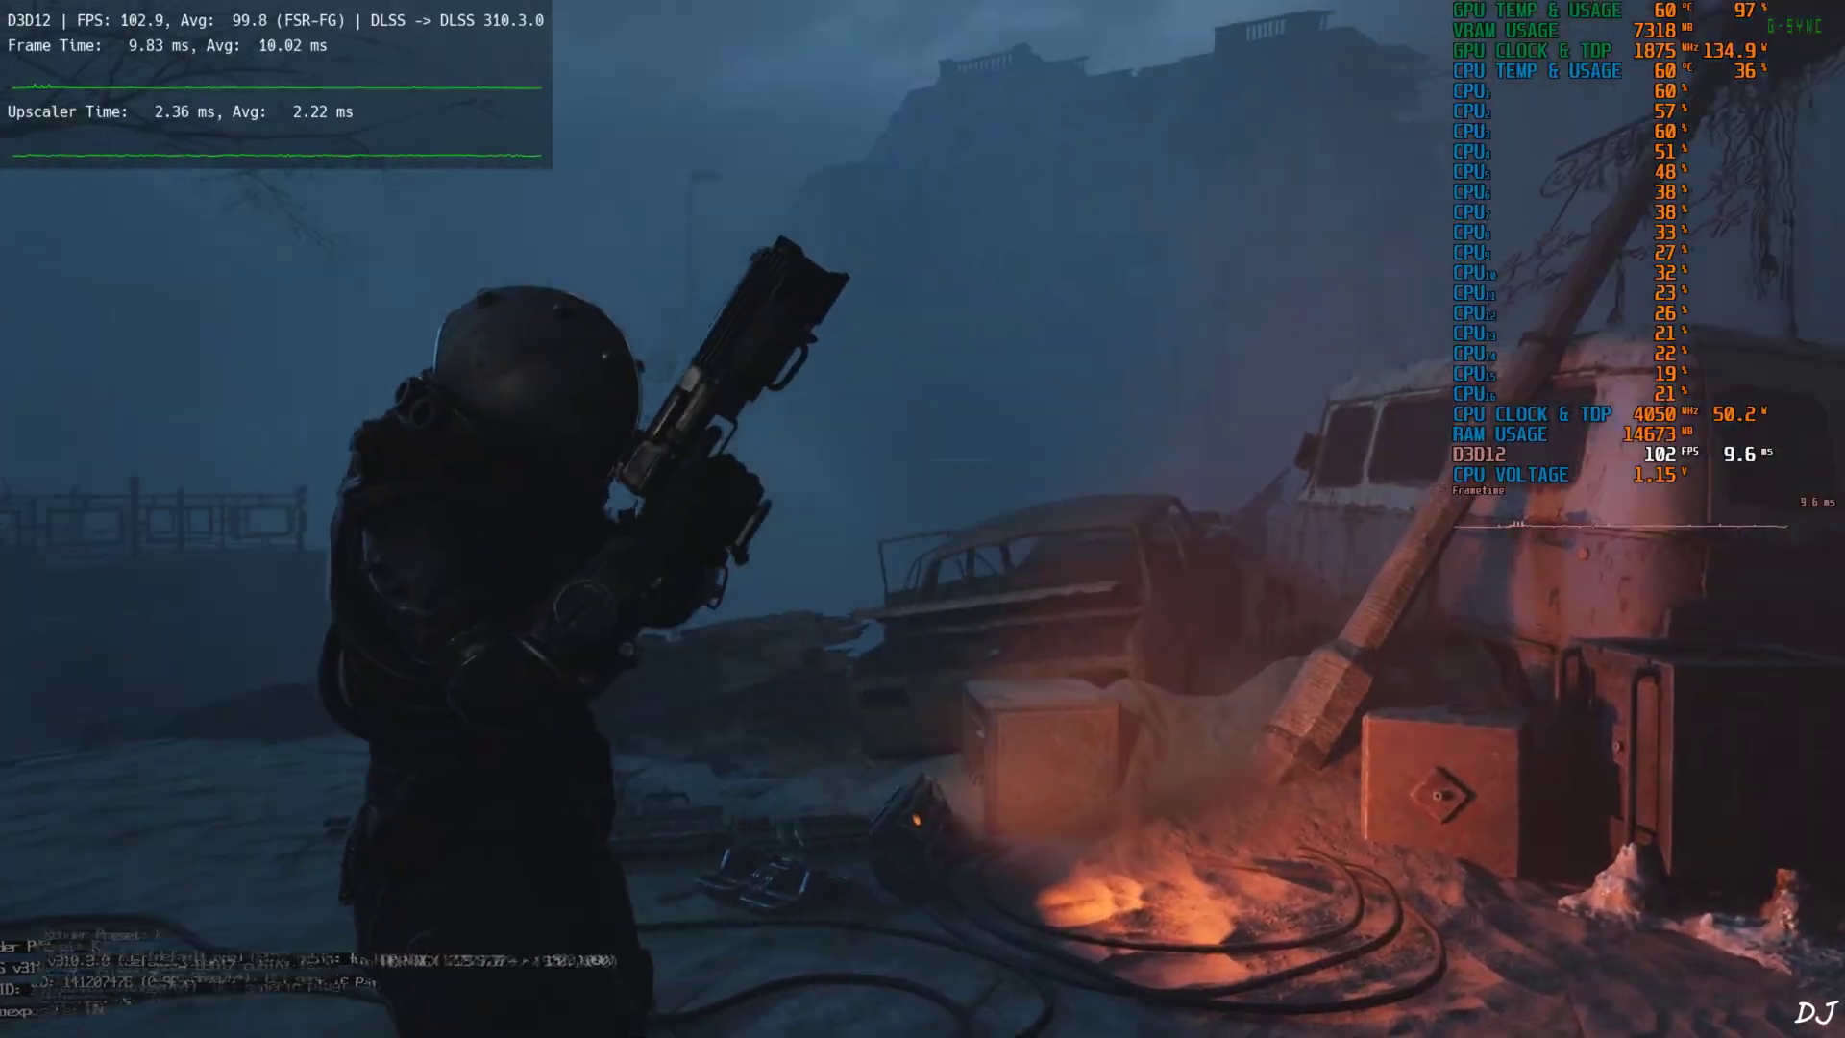
Step: Bring up the OptiScaler overlay, deactivate FSR FG, set the FG Output to XeFG and close the overlay
{"action": "key", "text": "Insert"}
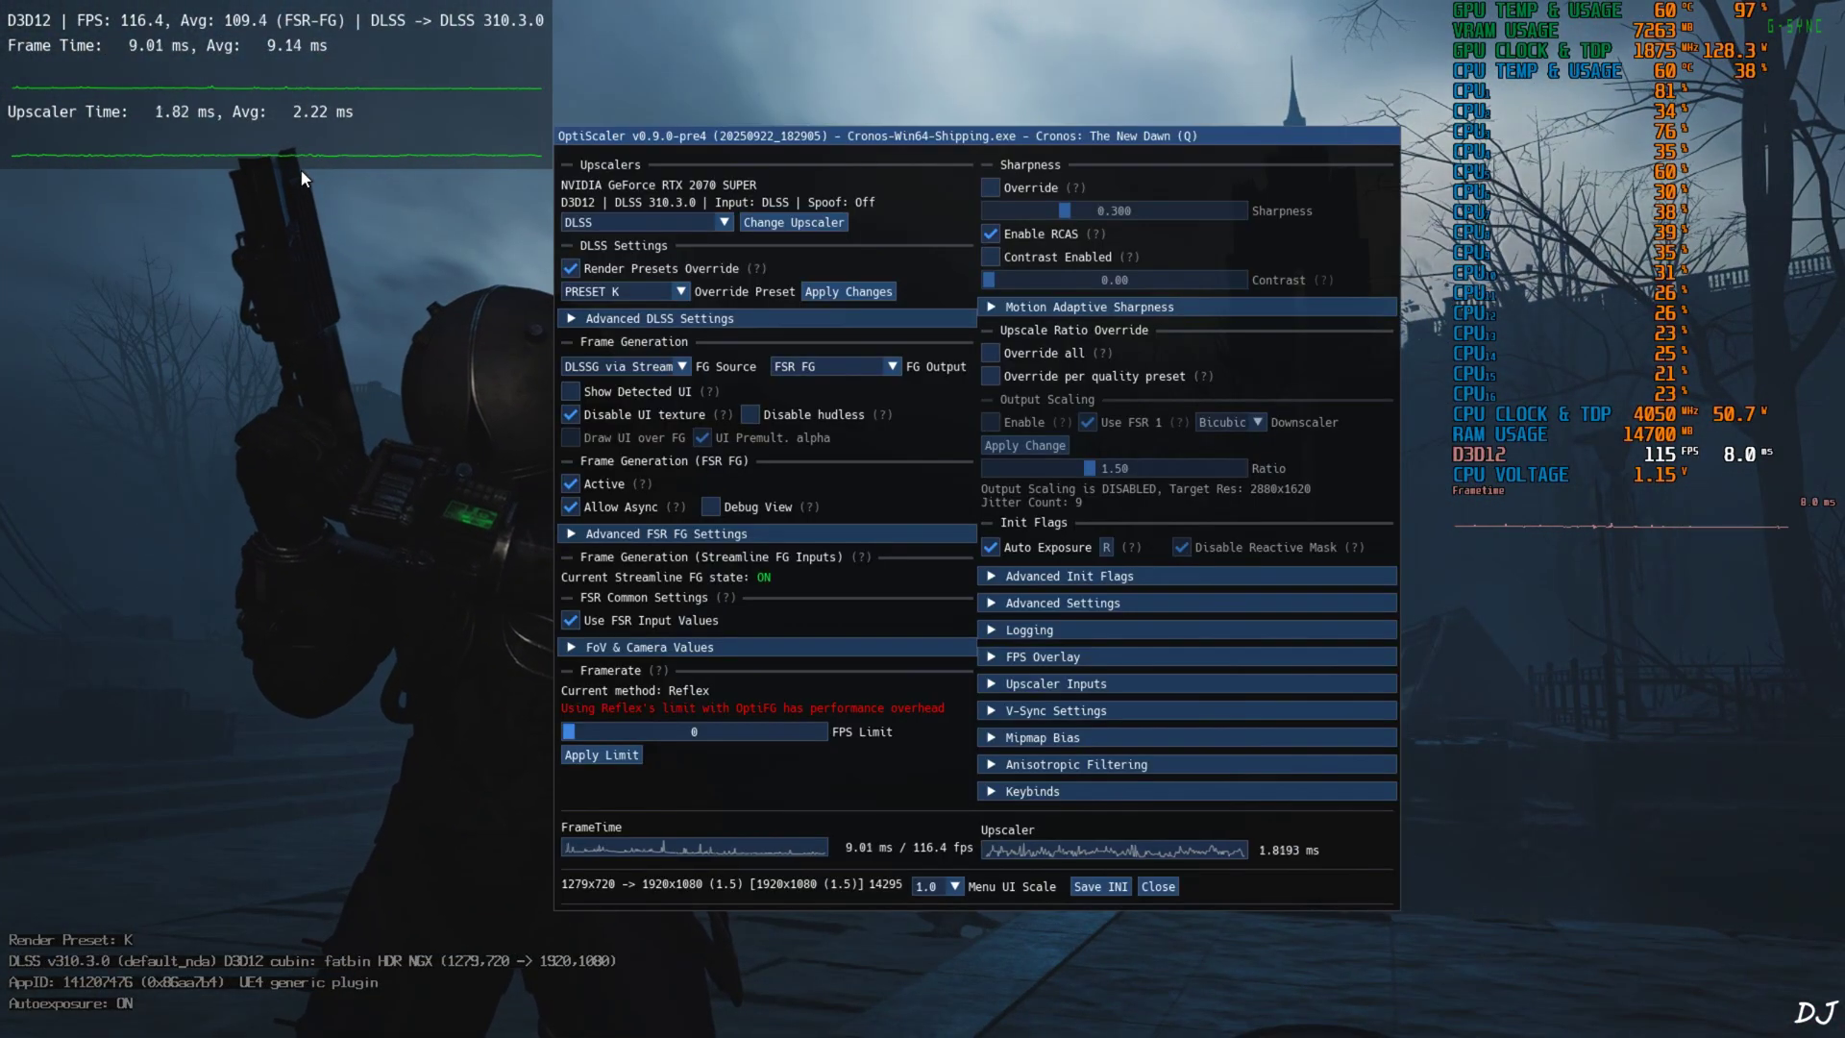
{"action": "left_click", "coordinate": [571, 483]}
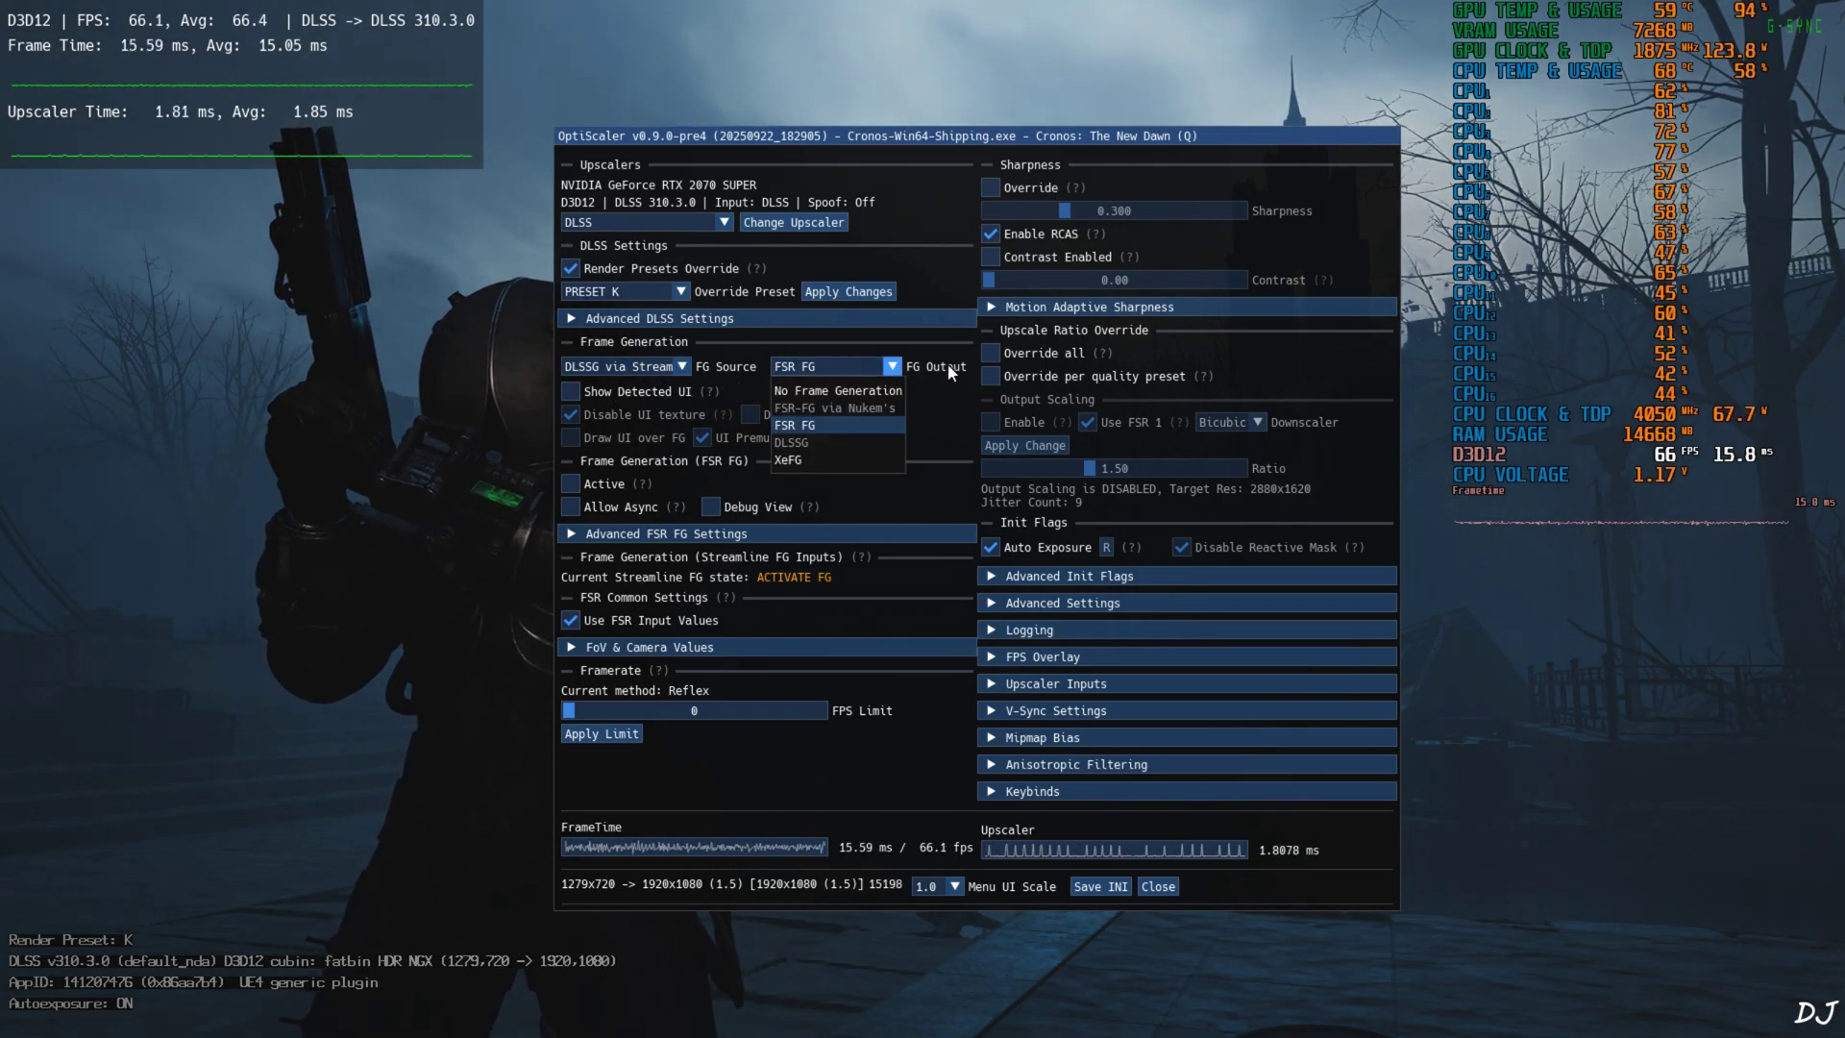
{"action": "left_click", "coordinate": [804, 458]}
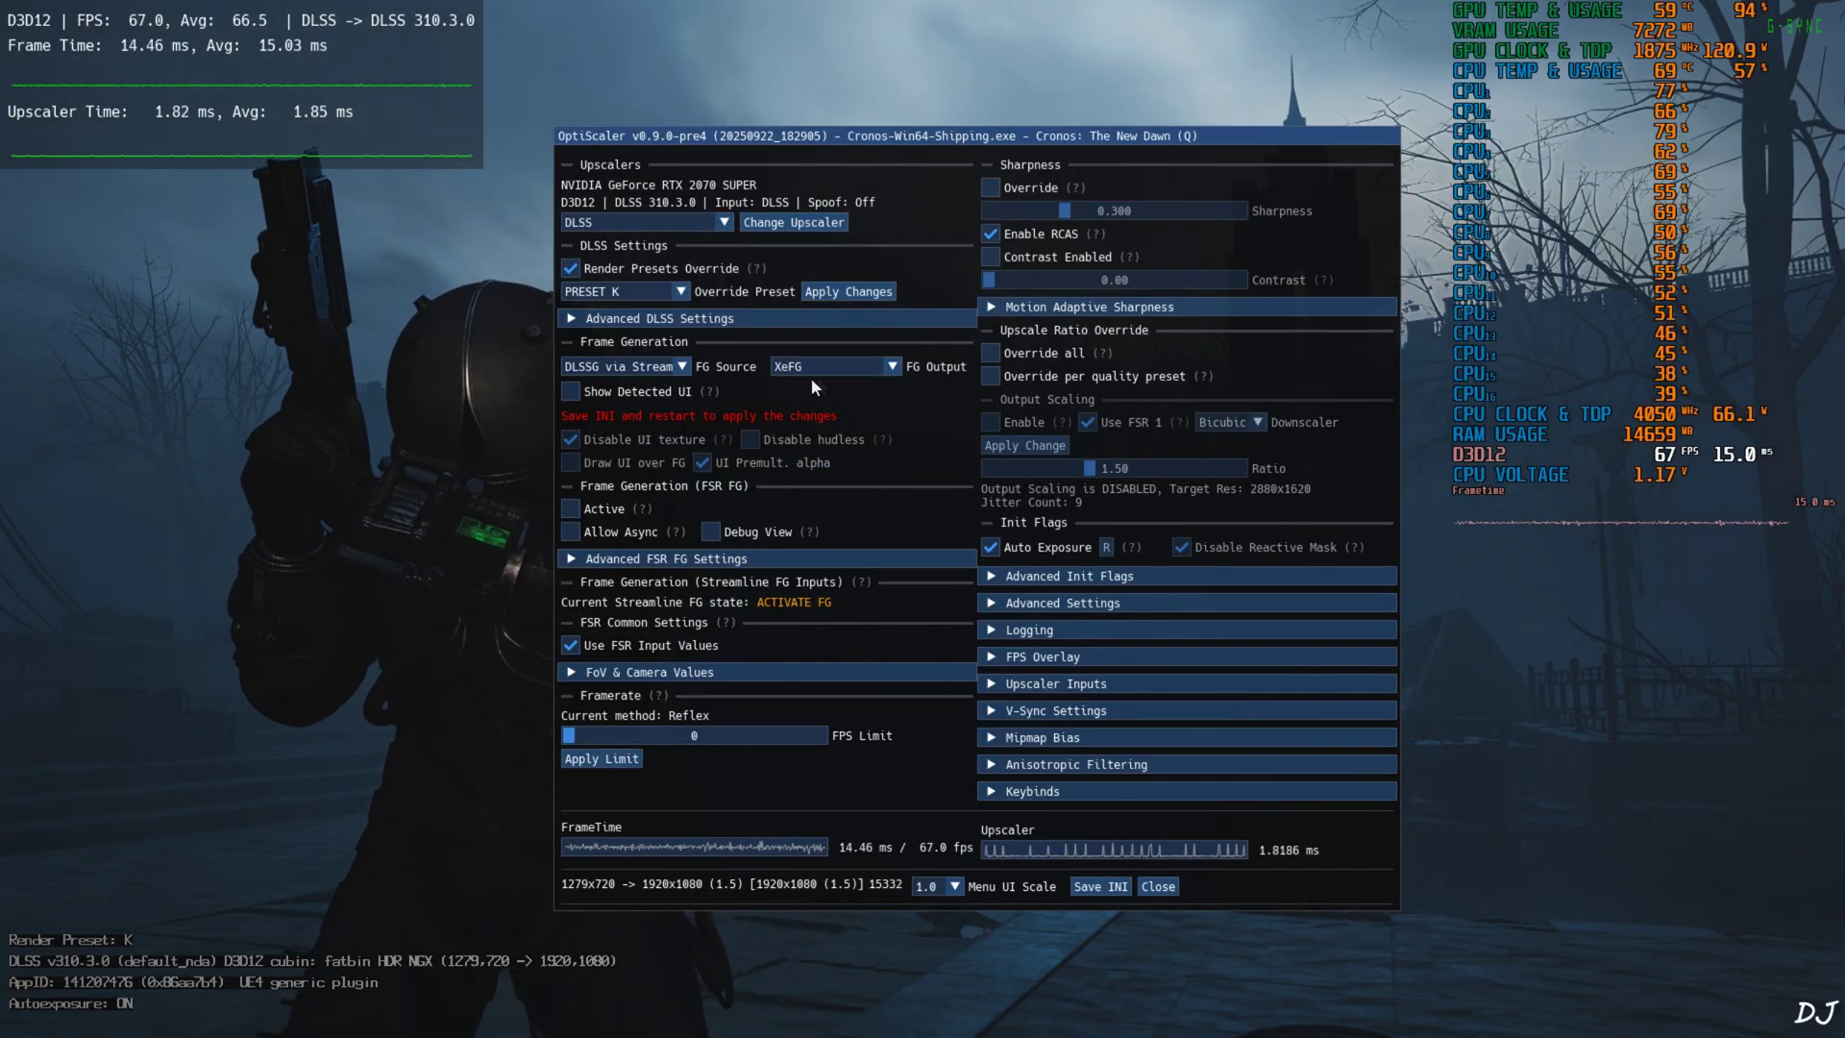
{"action": "left_click", "coordinate": [1158, 886]}
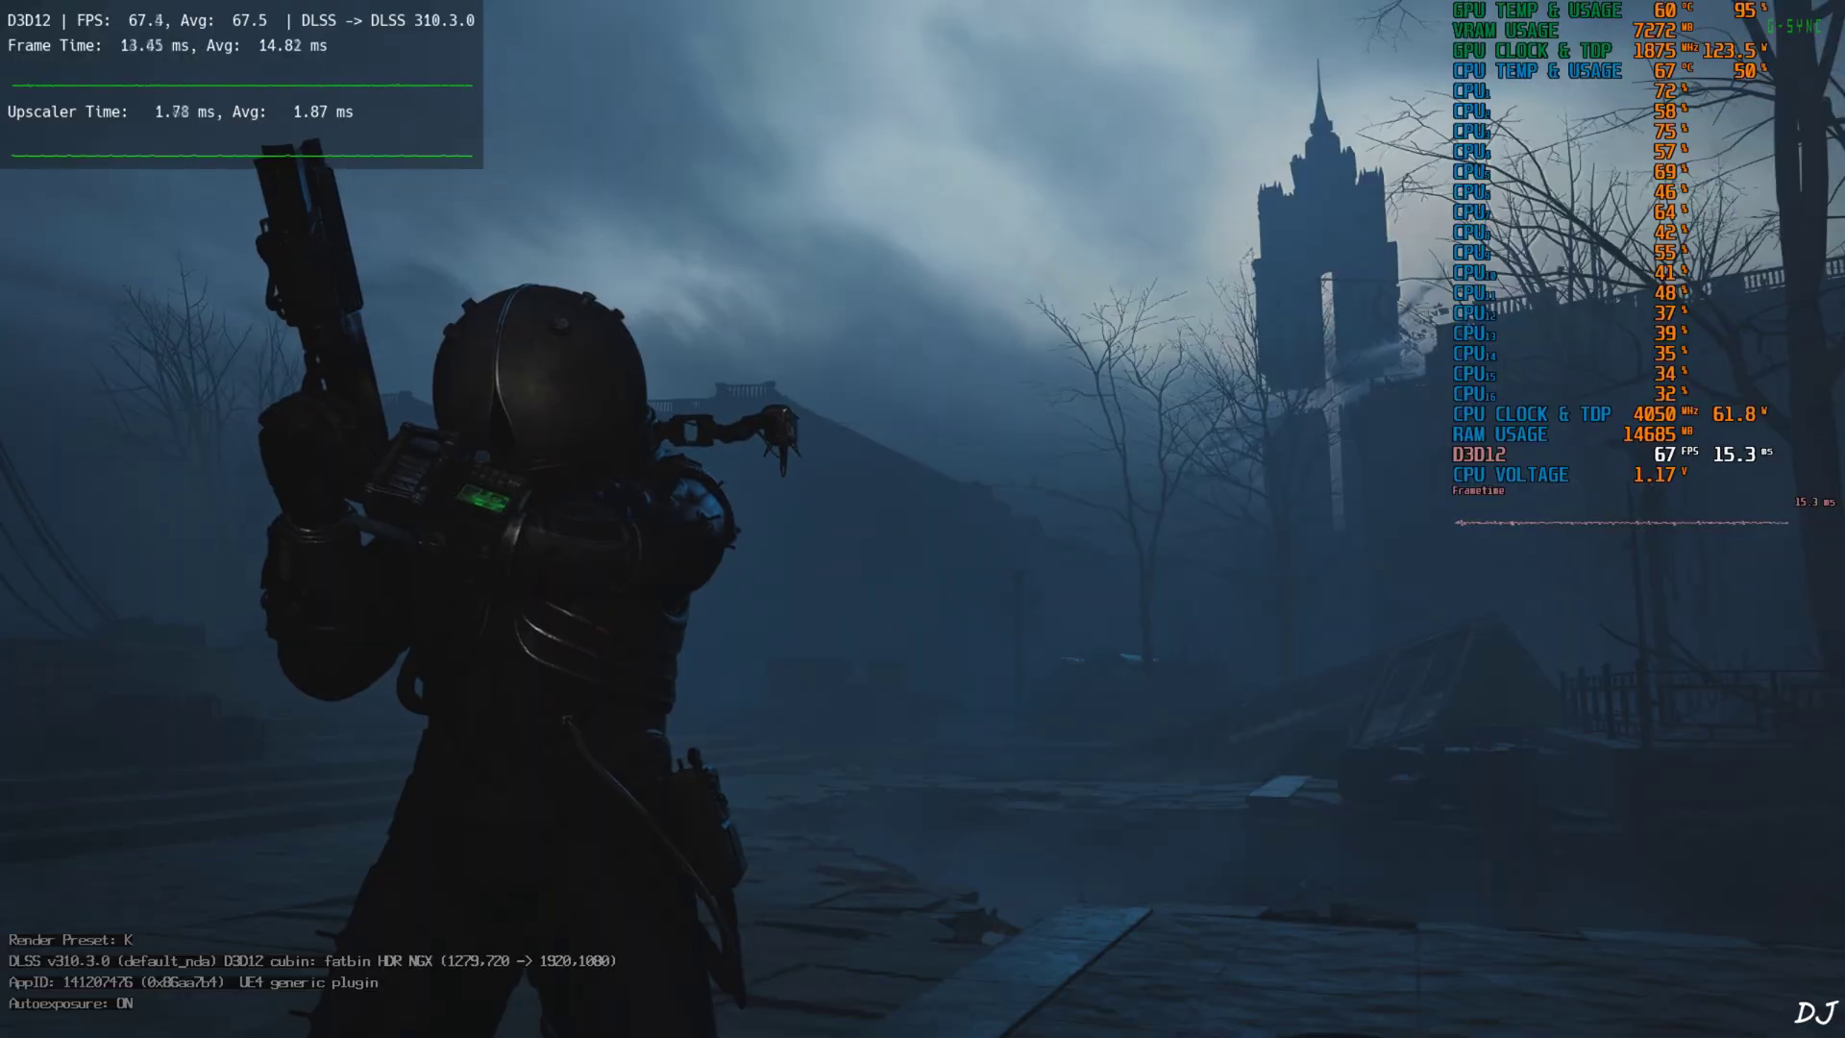
Step: Quit and restart the game, and run r.Streaming.PoolSize 1024 in the main menu's console
{"action": "key", "text": "alt+F4"}
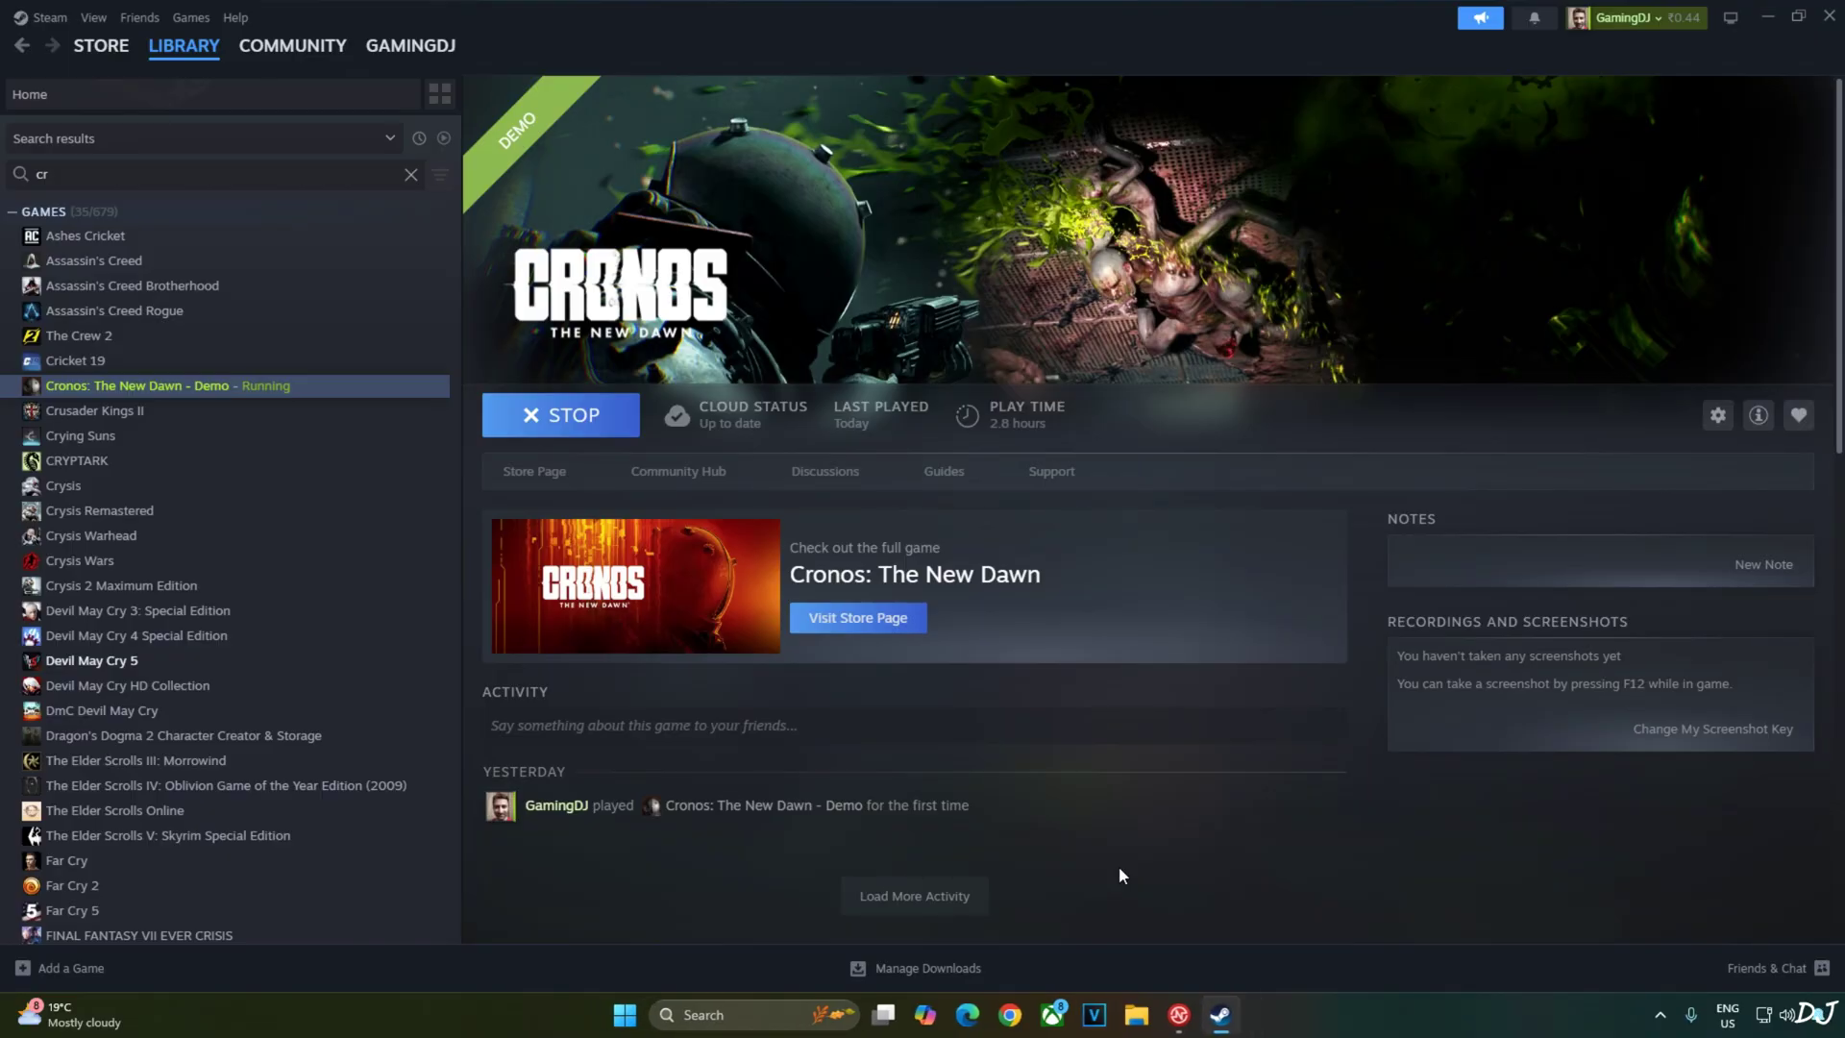
{"action": "key", "text": "alt+Tab"}
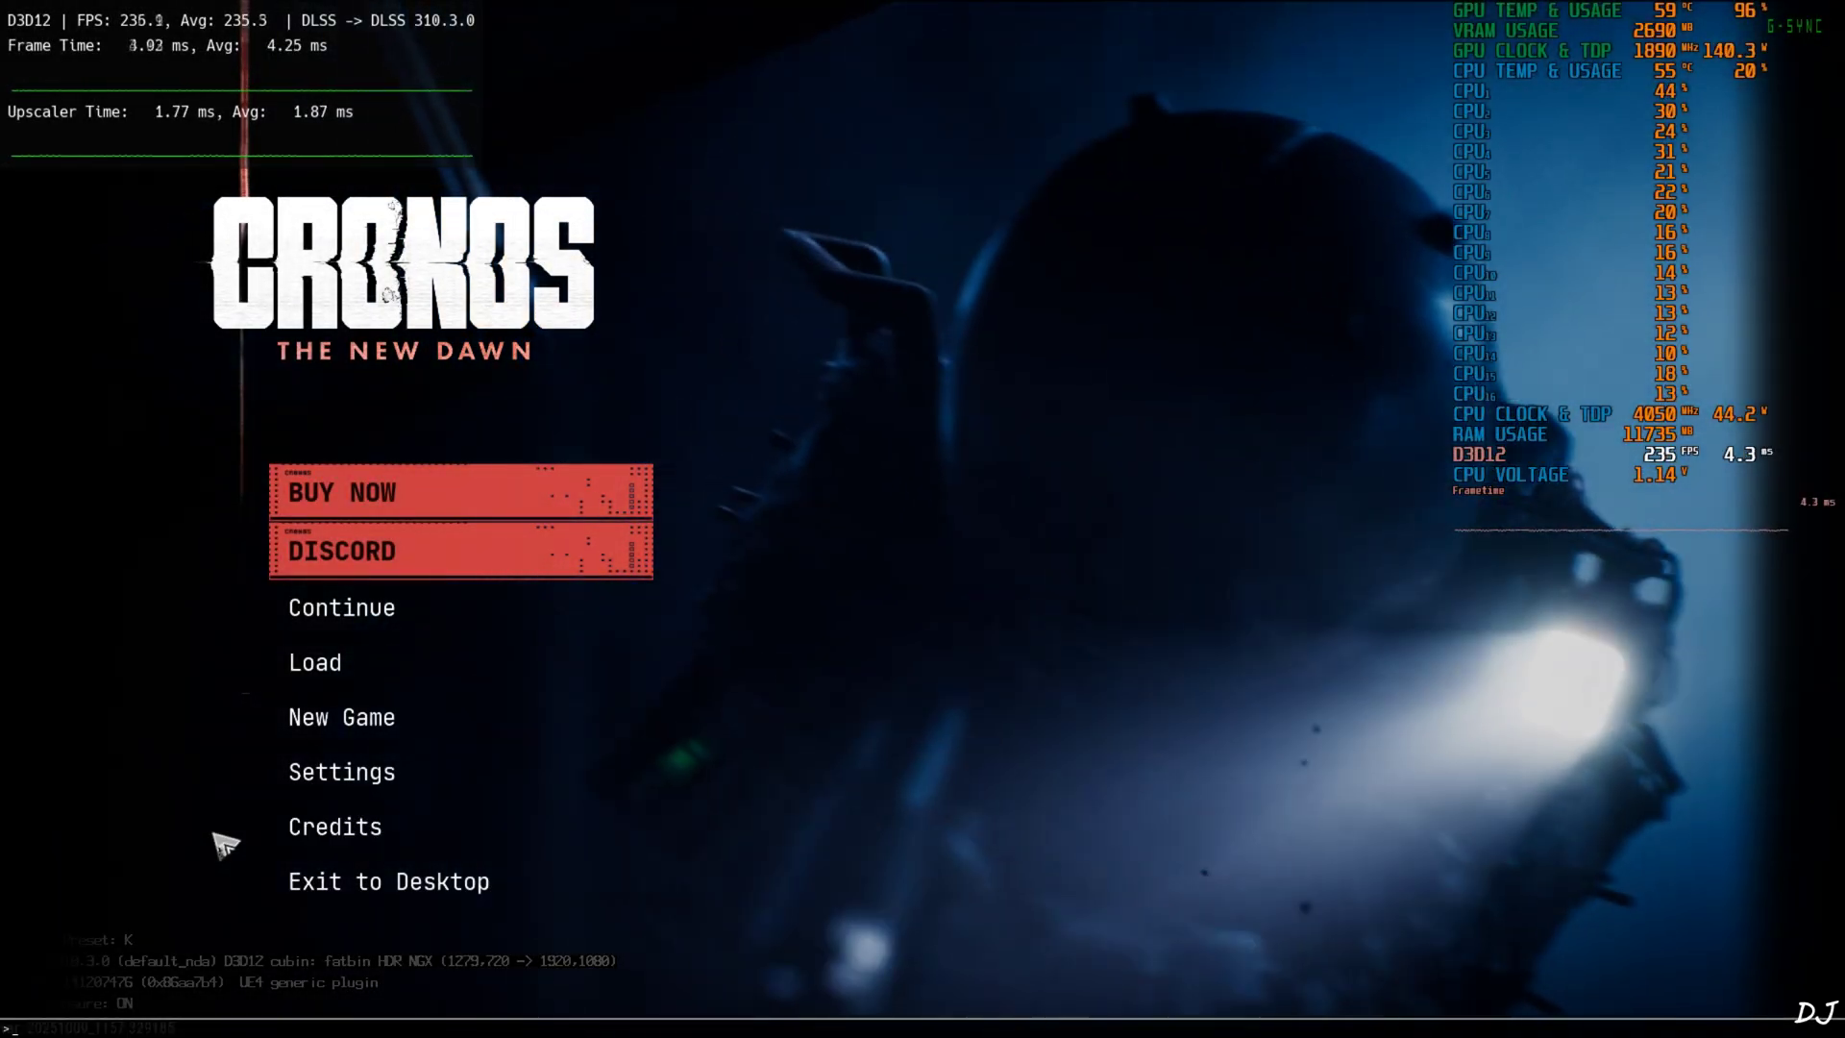
{"action": "type", "text": "r."}
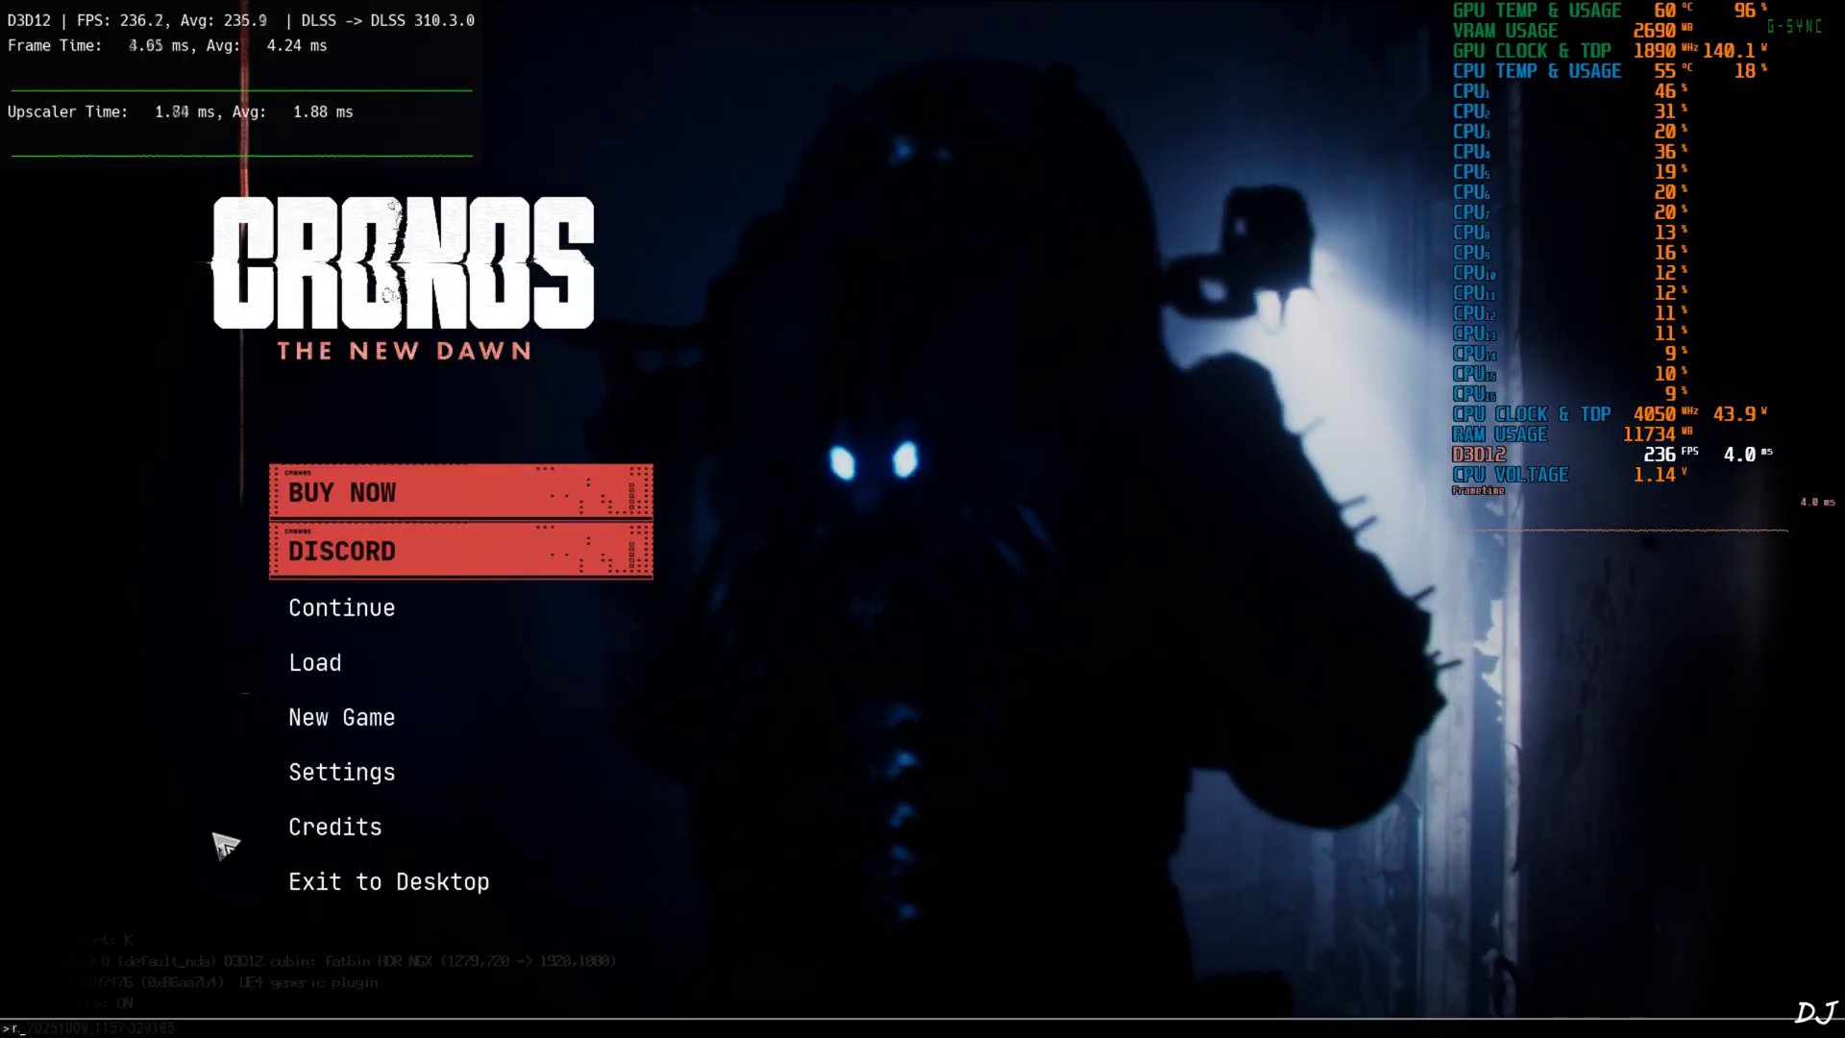
{"action": "type", "text": "Streaming.PoolSize 1024"}
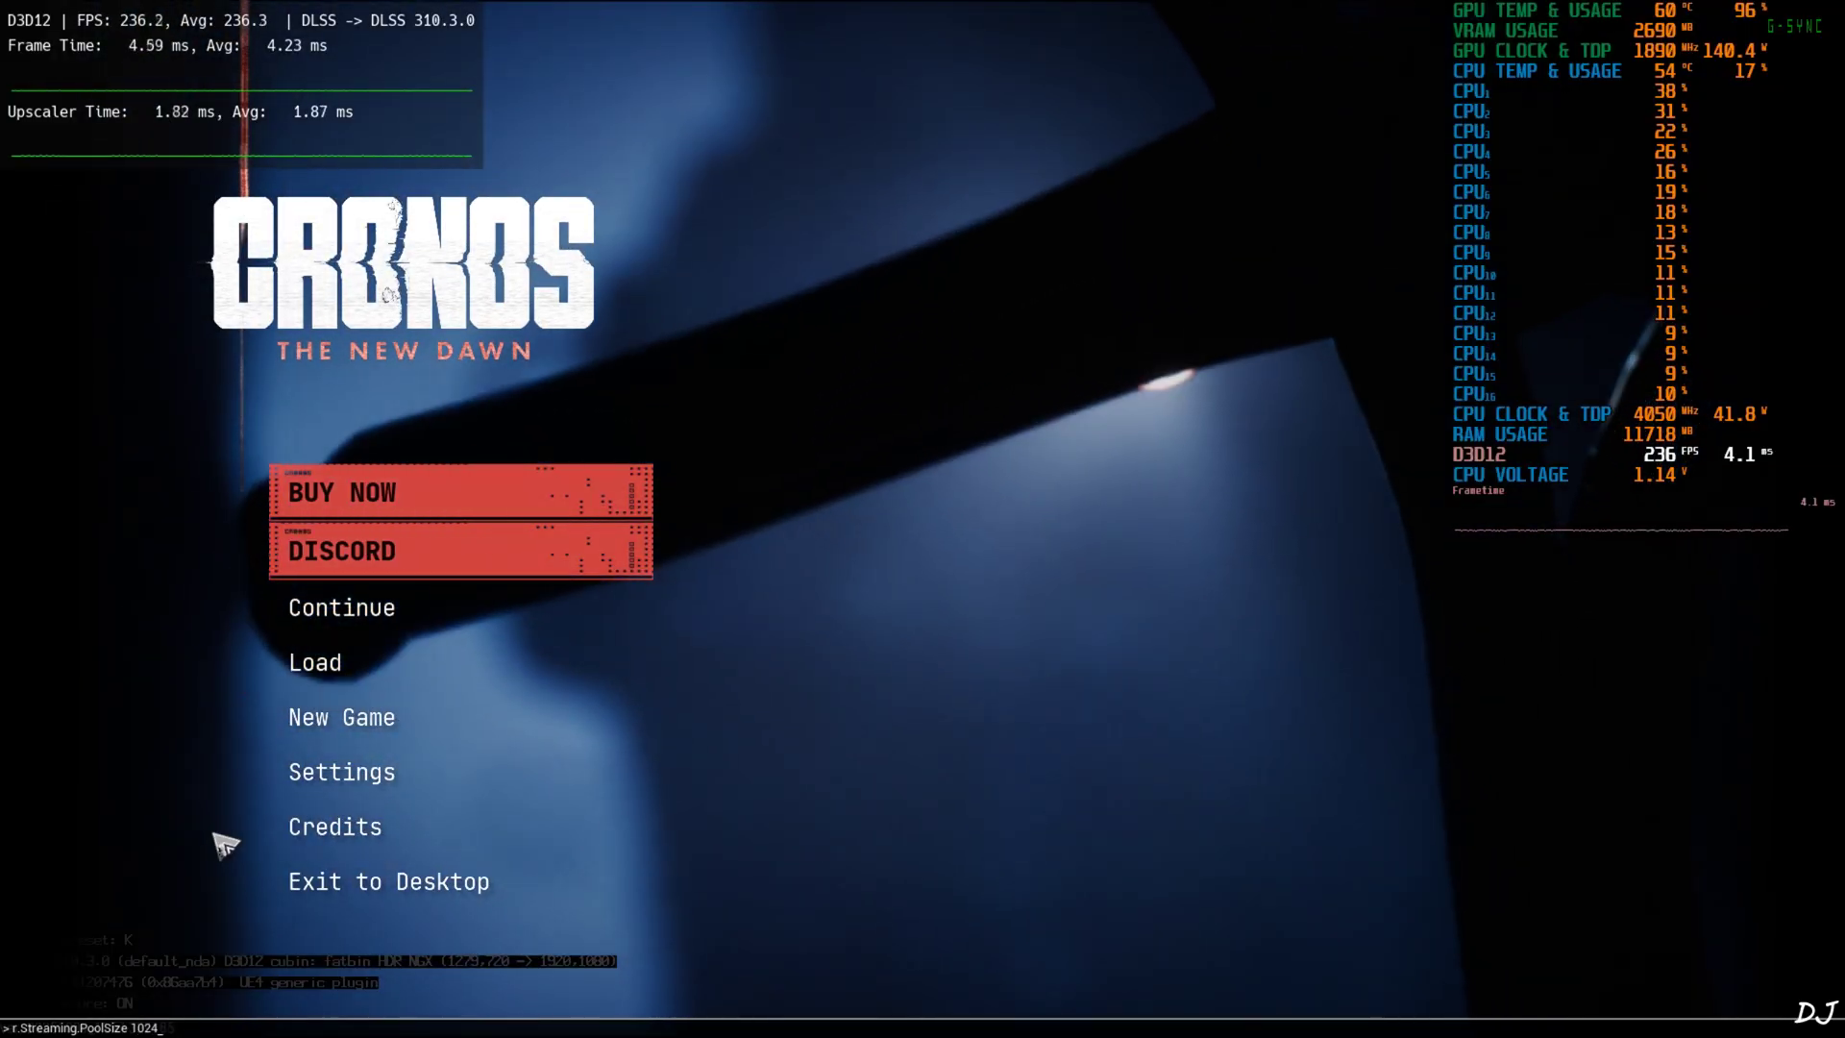
{"action": "key", "text": "Return"}
Step: Check the Frame Generation and Supersampling options in the game's display settings
{"action": "left_click", "coordinate": [423, 775]}
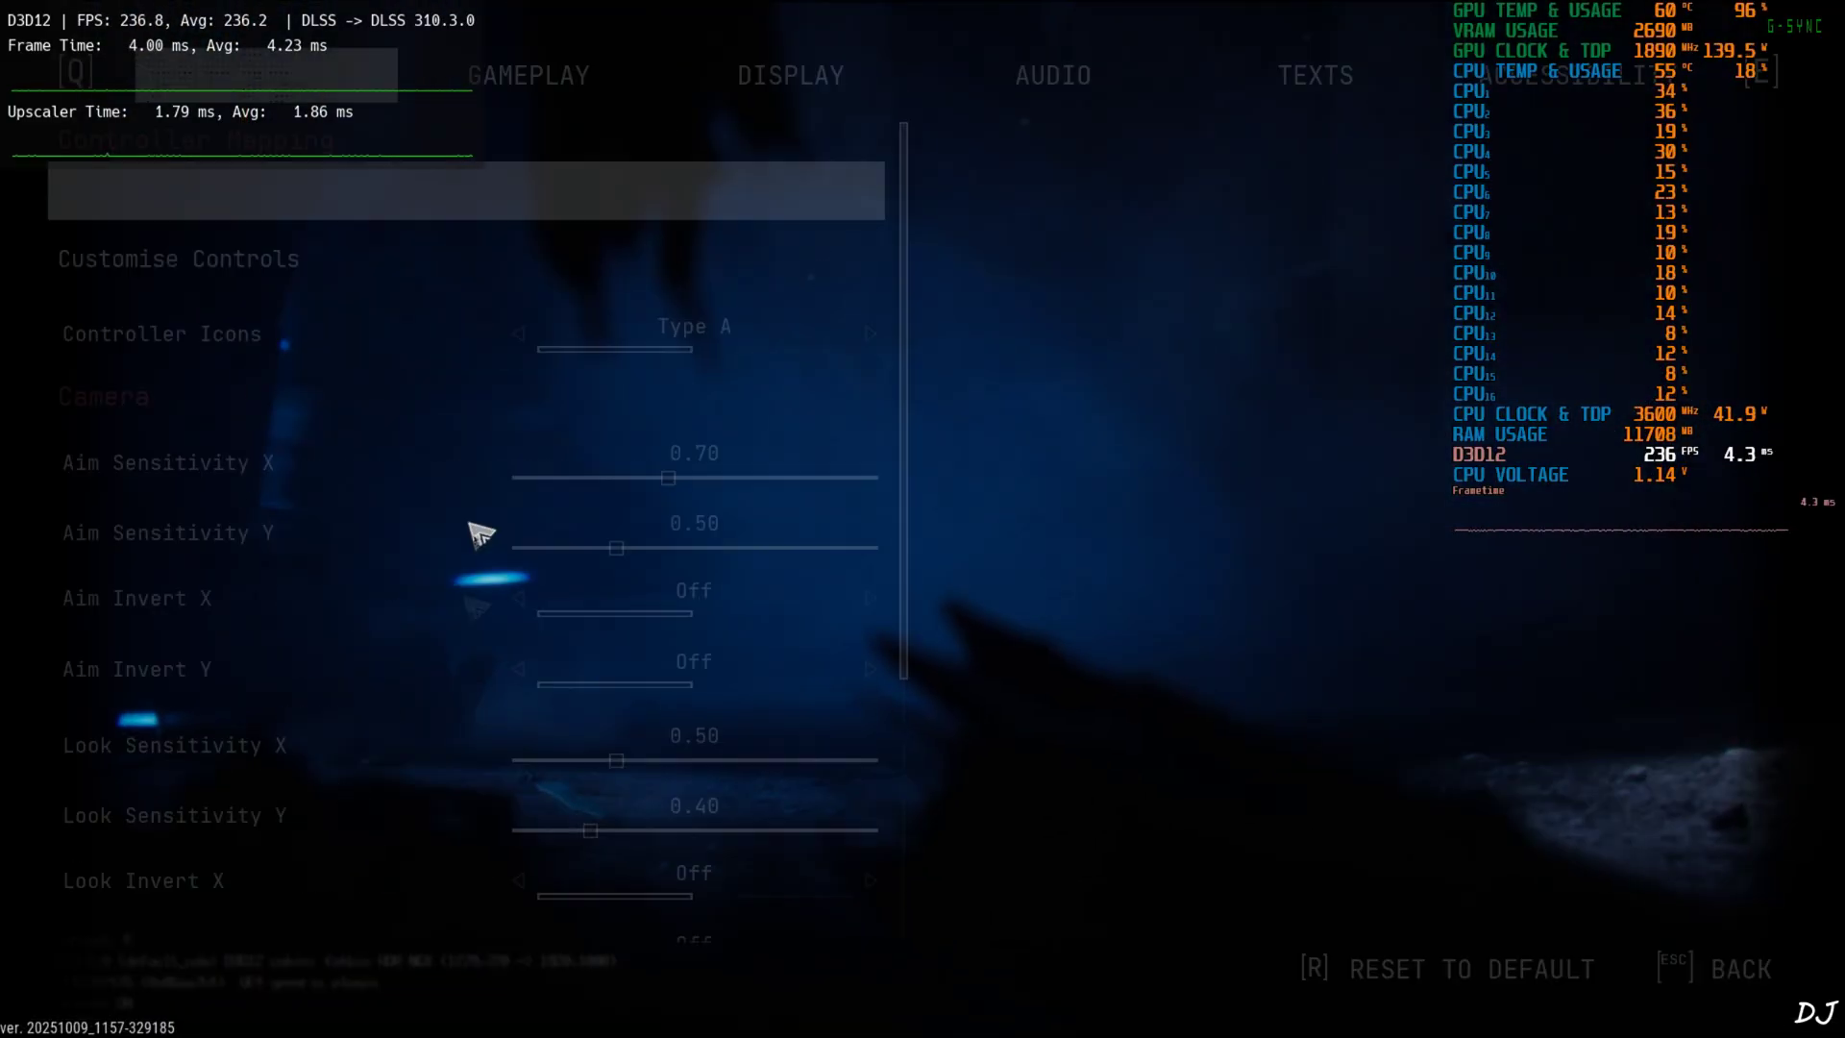
{"action": "left_click", "coordinate": [802, 77]}
{"action": "scroll", "coordinate": [624, 560], "scroll_direction": "down", "scroll_amount": 1}
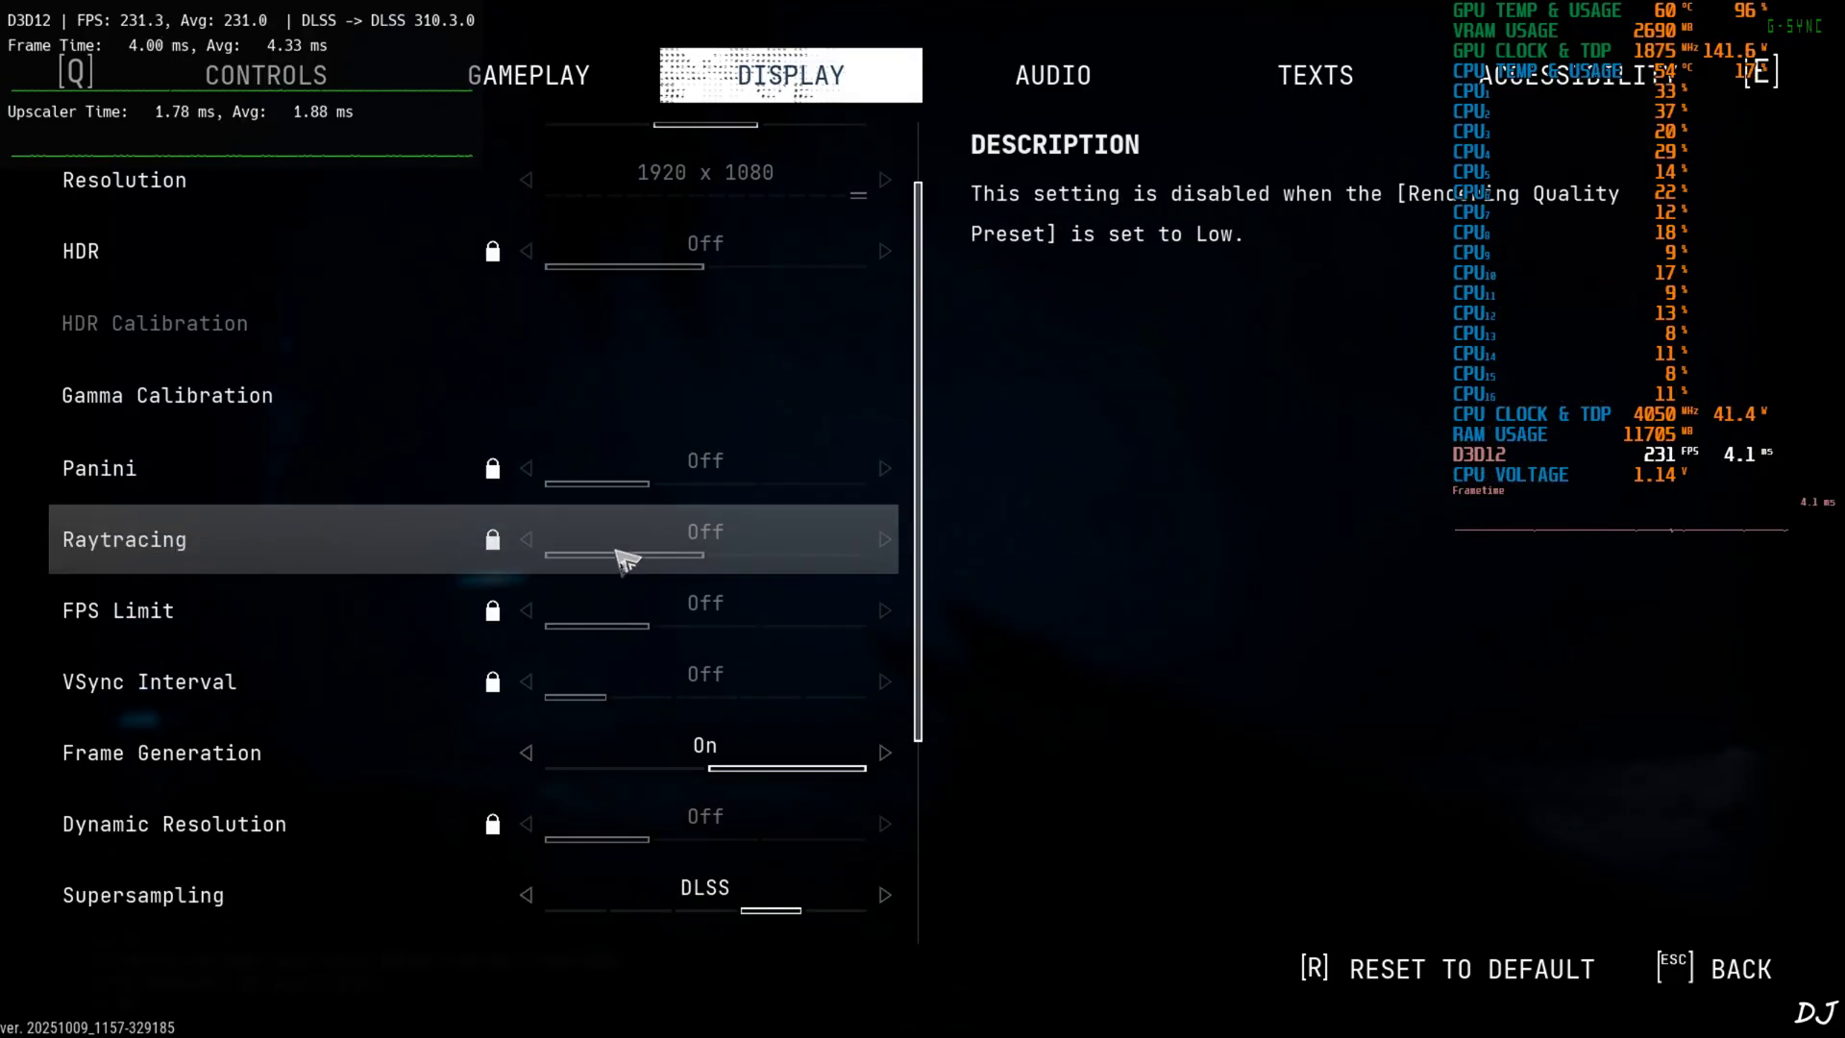
{"action": "scroll", "coordinate": [688, 682], "scroll_direction": "down", "scroll_amount": 1}
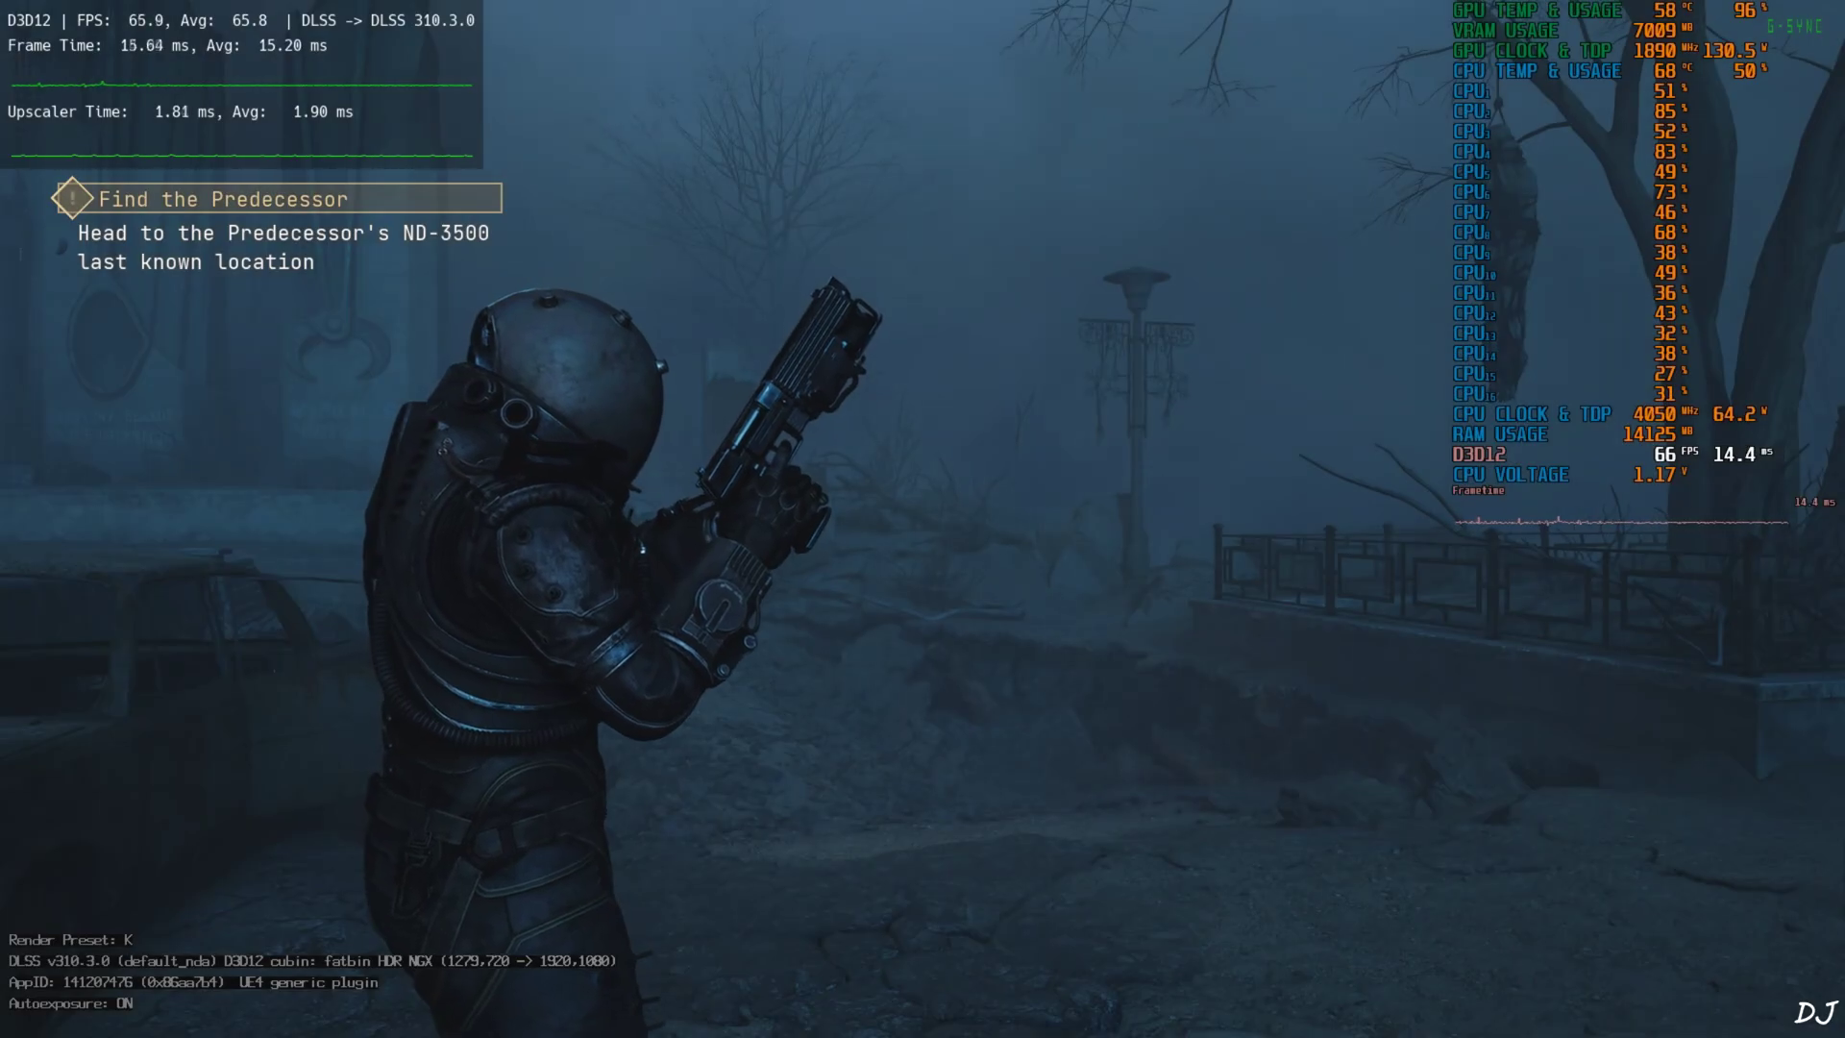
Step: Bring up the OptiScaler overlay during gameplay, enable Active and Debug View for XeFG, and close the overlay
{"action": "key", "text": "Insert"}
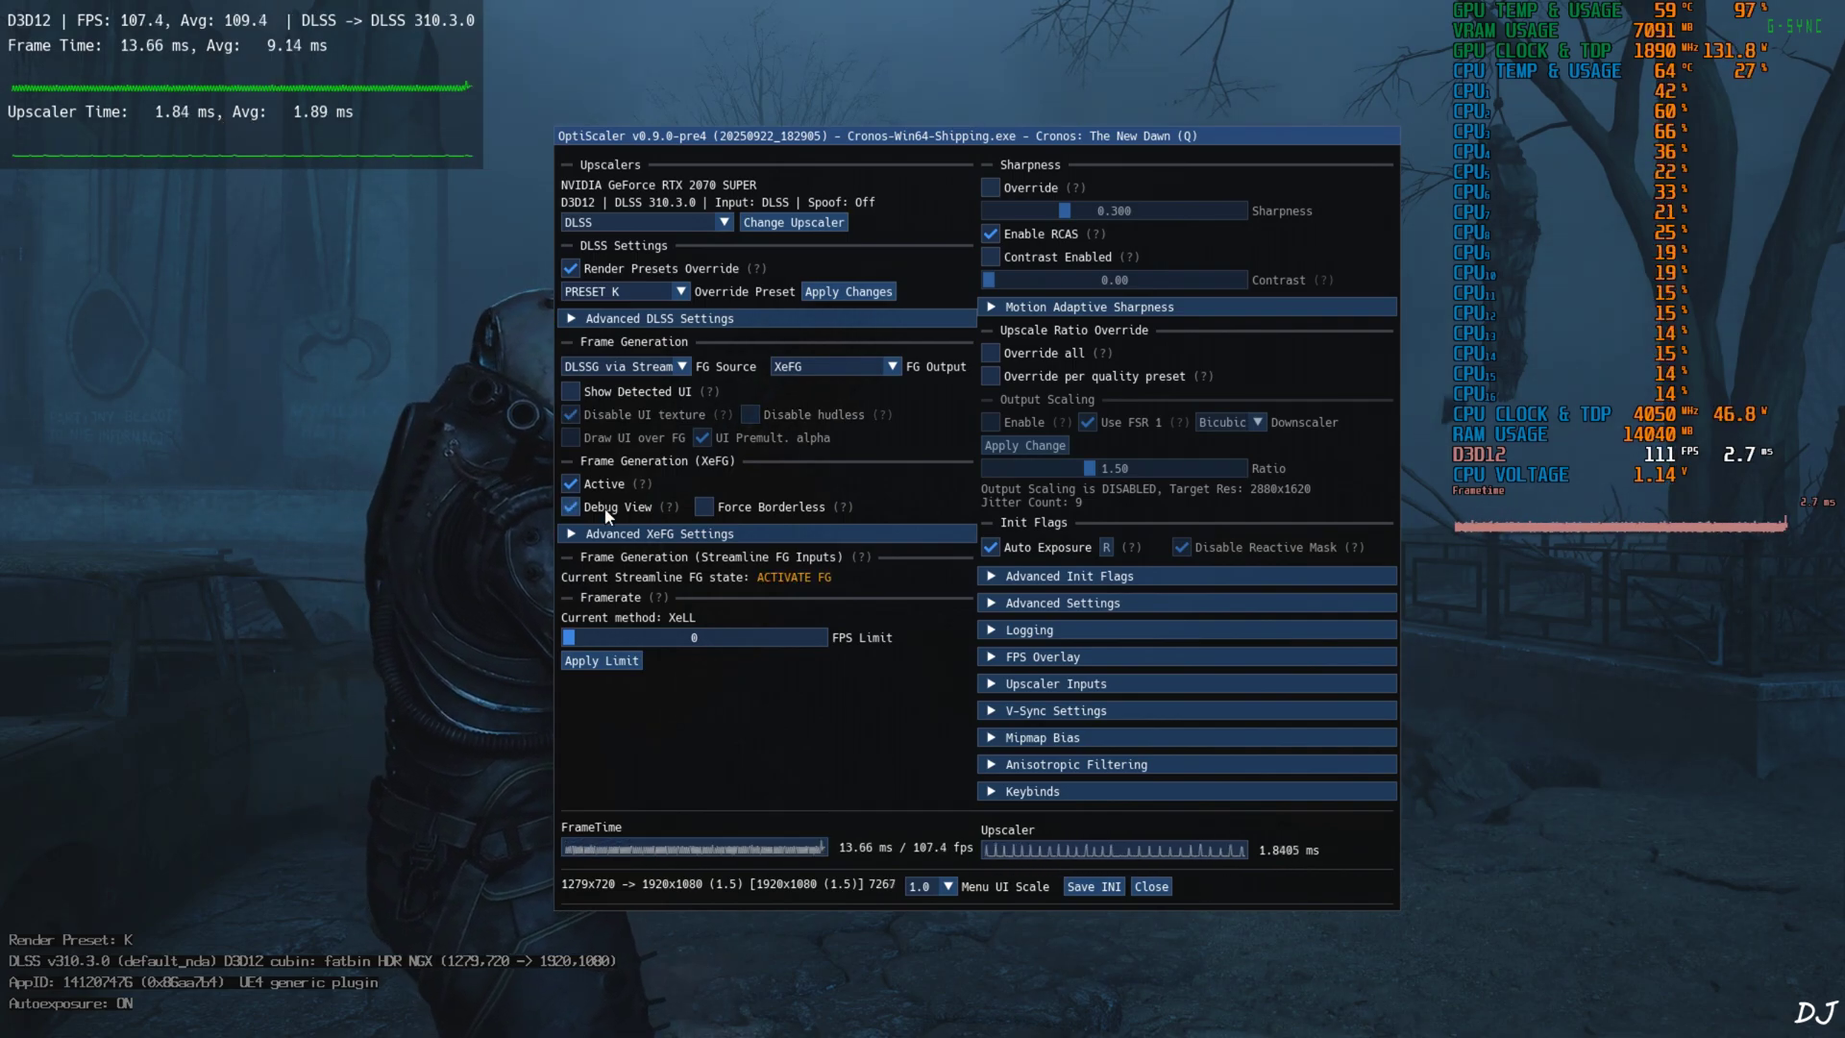
{"action": "left_click", "coordinate": [1151, 885]}
{"action": "key", "text": "w"}
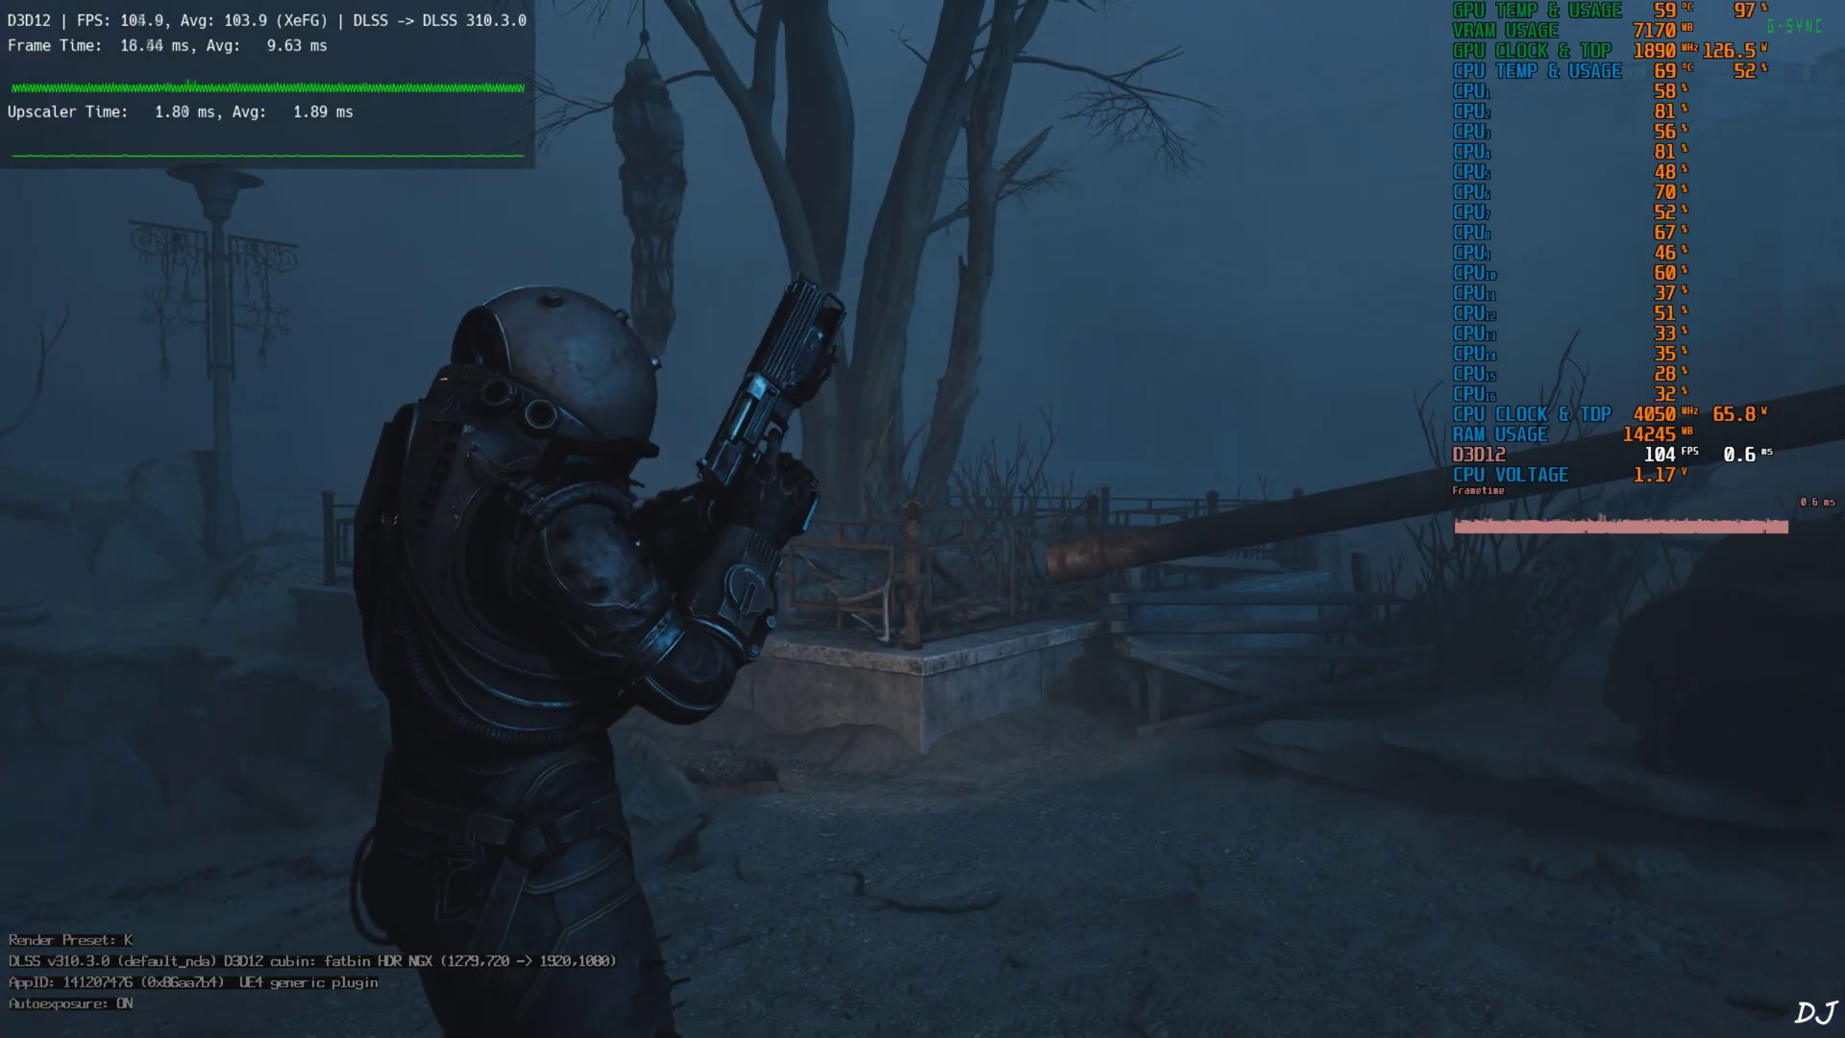
Step: Reopen the OptiScaler overlay, disable the XeFG Debug View and close the overlay
{"action": "key", "text": "Insert"}
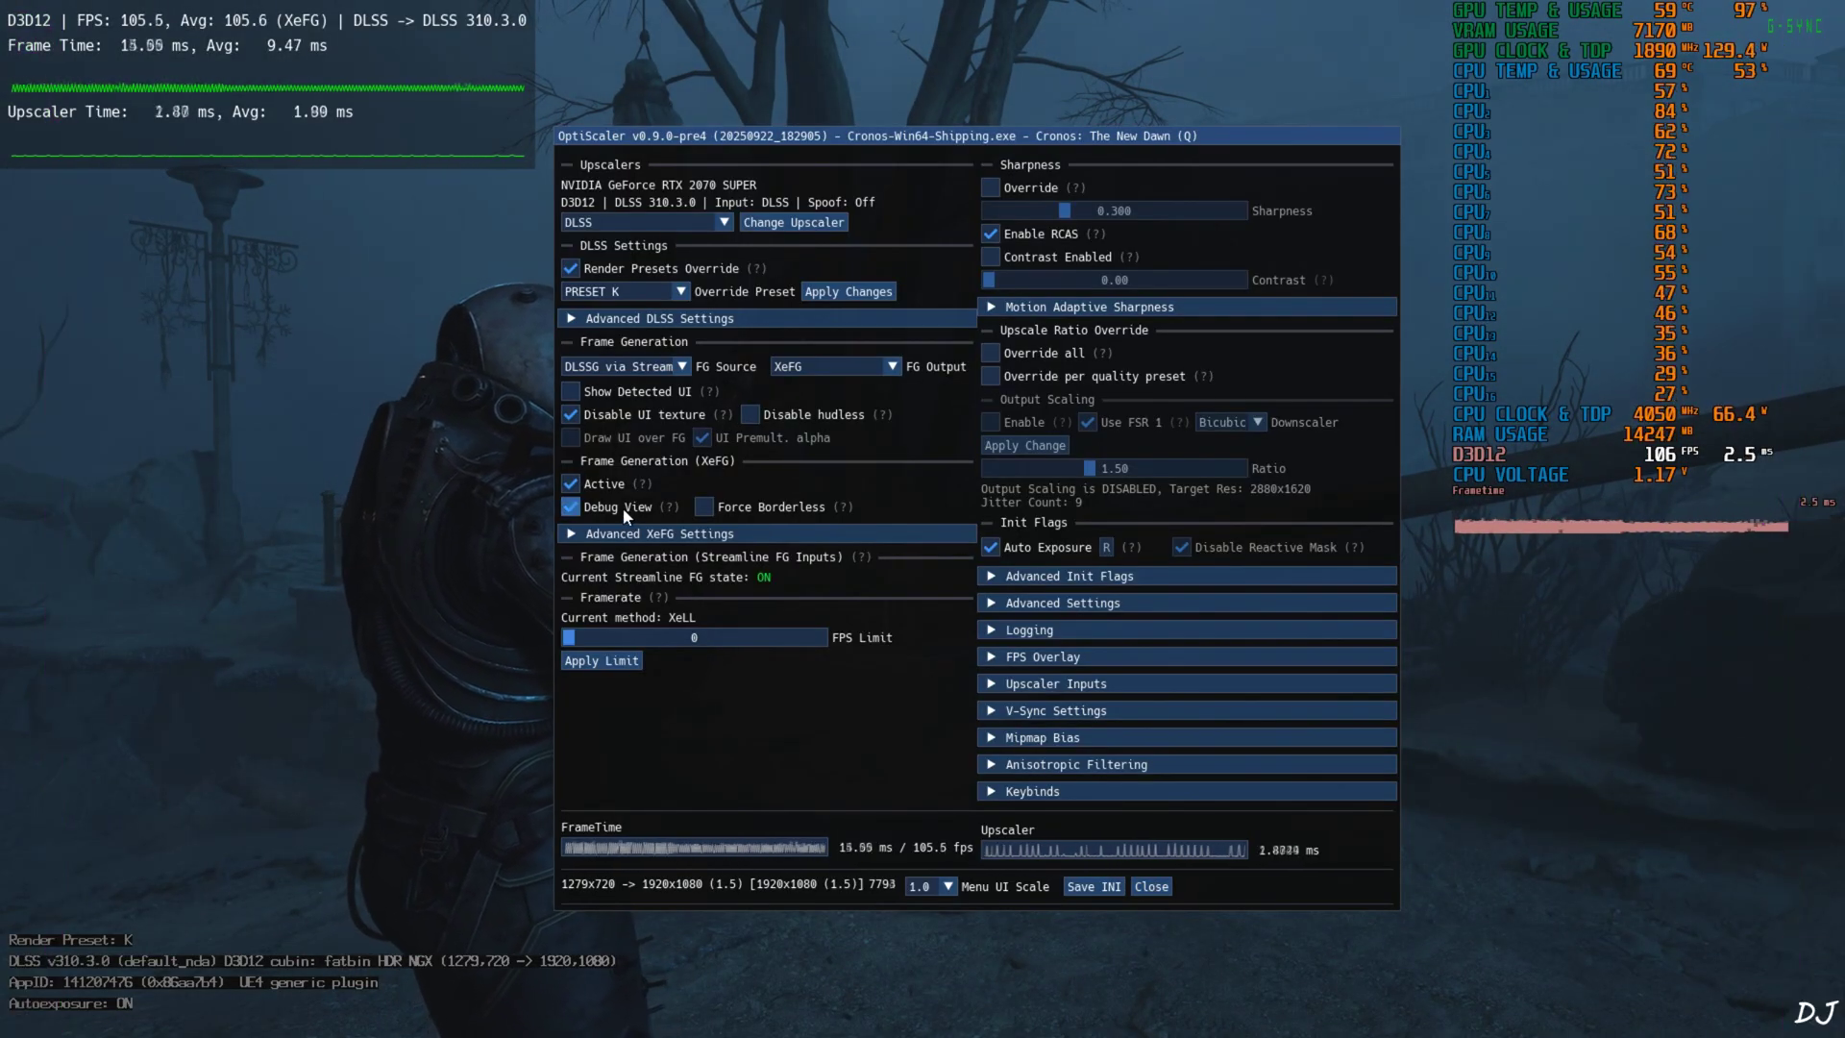
{"action": "left_click", "coordinate": [1151, 886]}
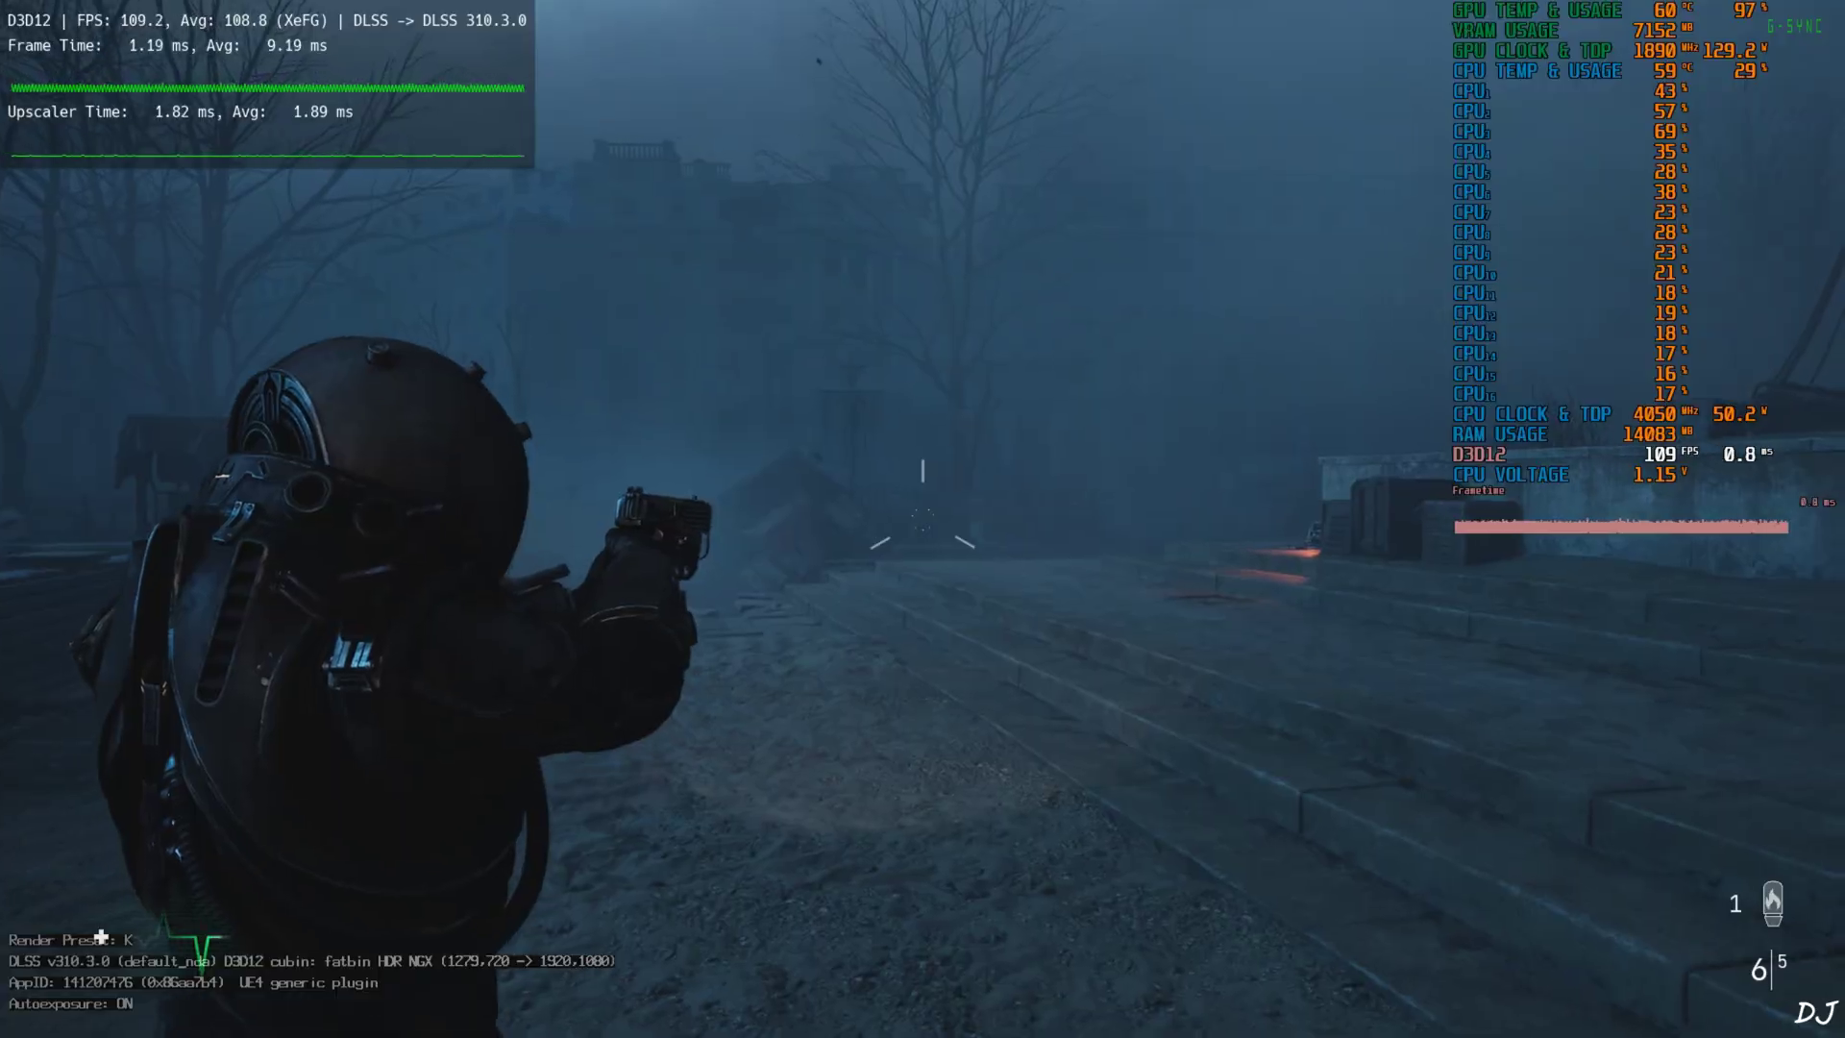
Step: Walk and aim past the stone steps, metal lockers and wrecked vans to check performance with XeFG frame generation
{"action": "key", "text": "w"}
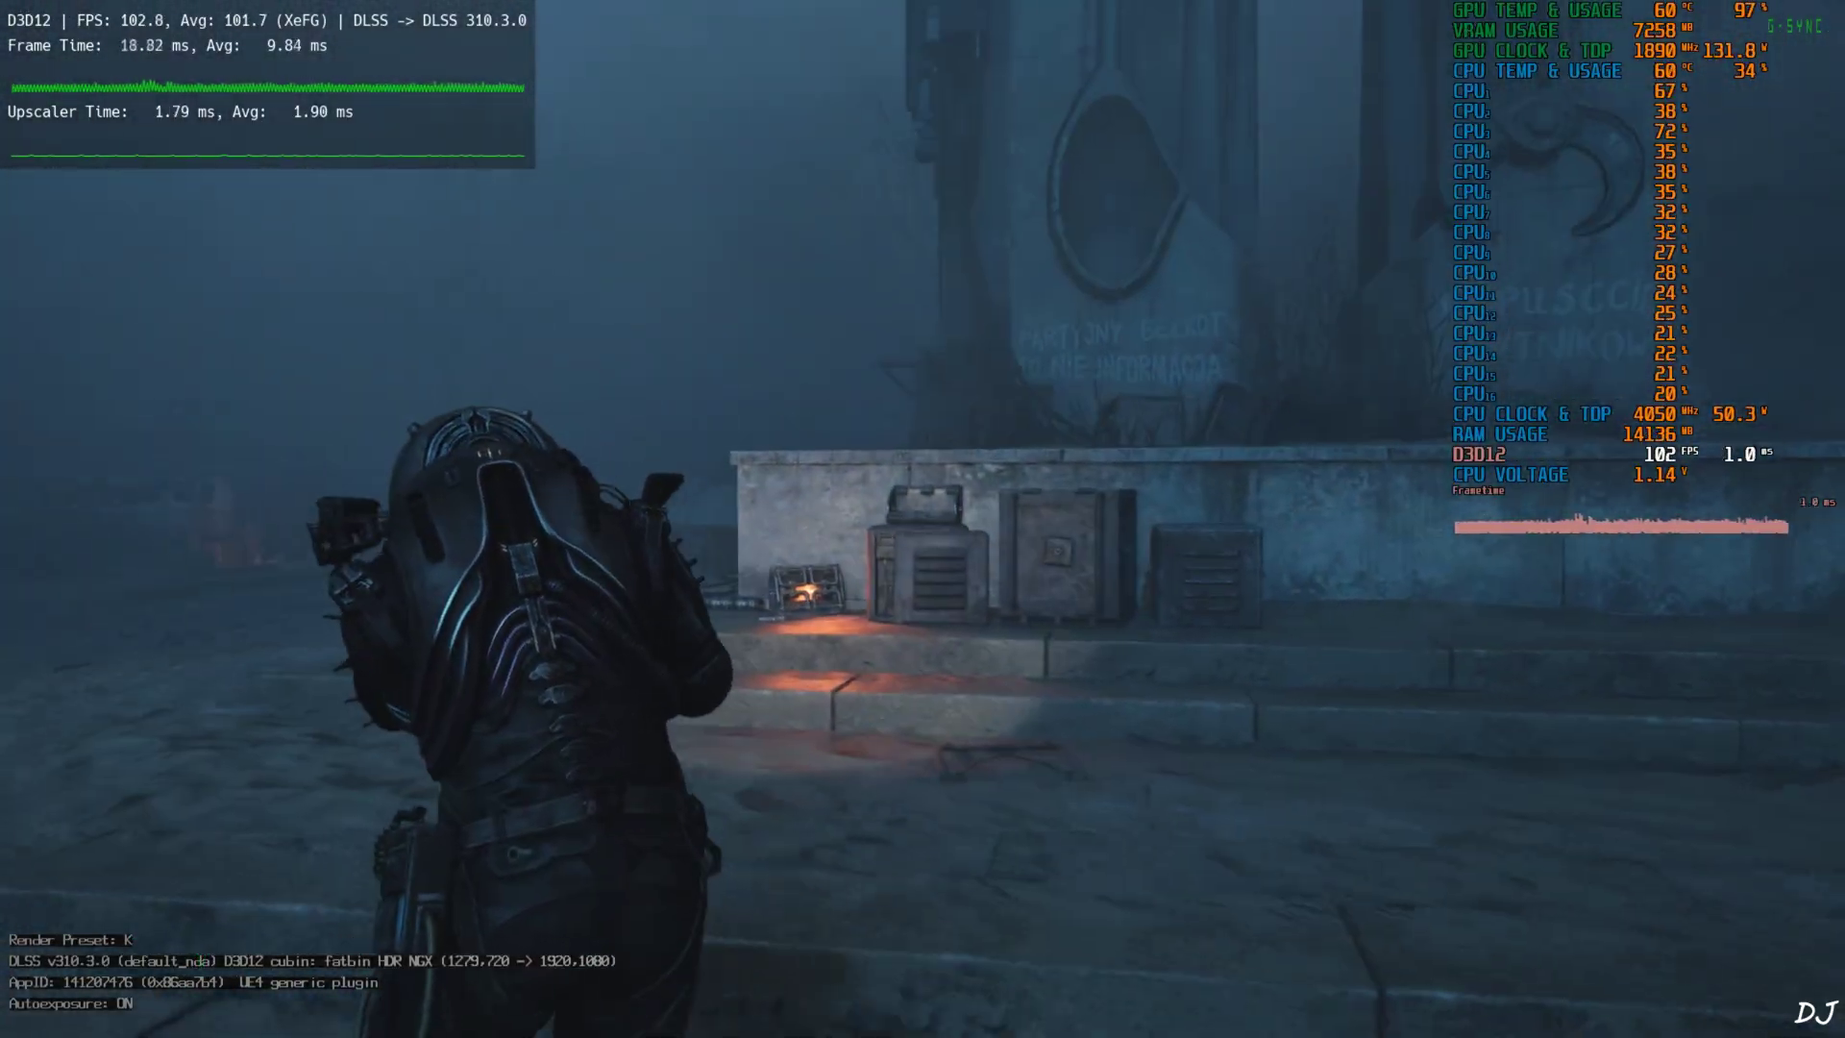
{"action": "right_click", "coordinate": [922, 519]}
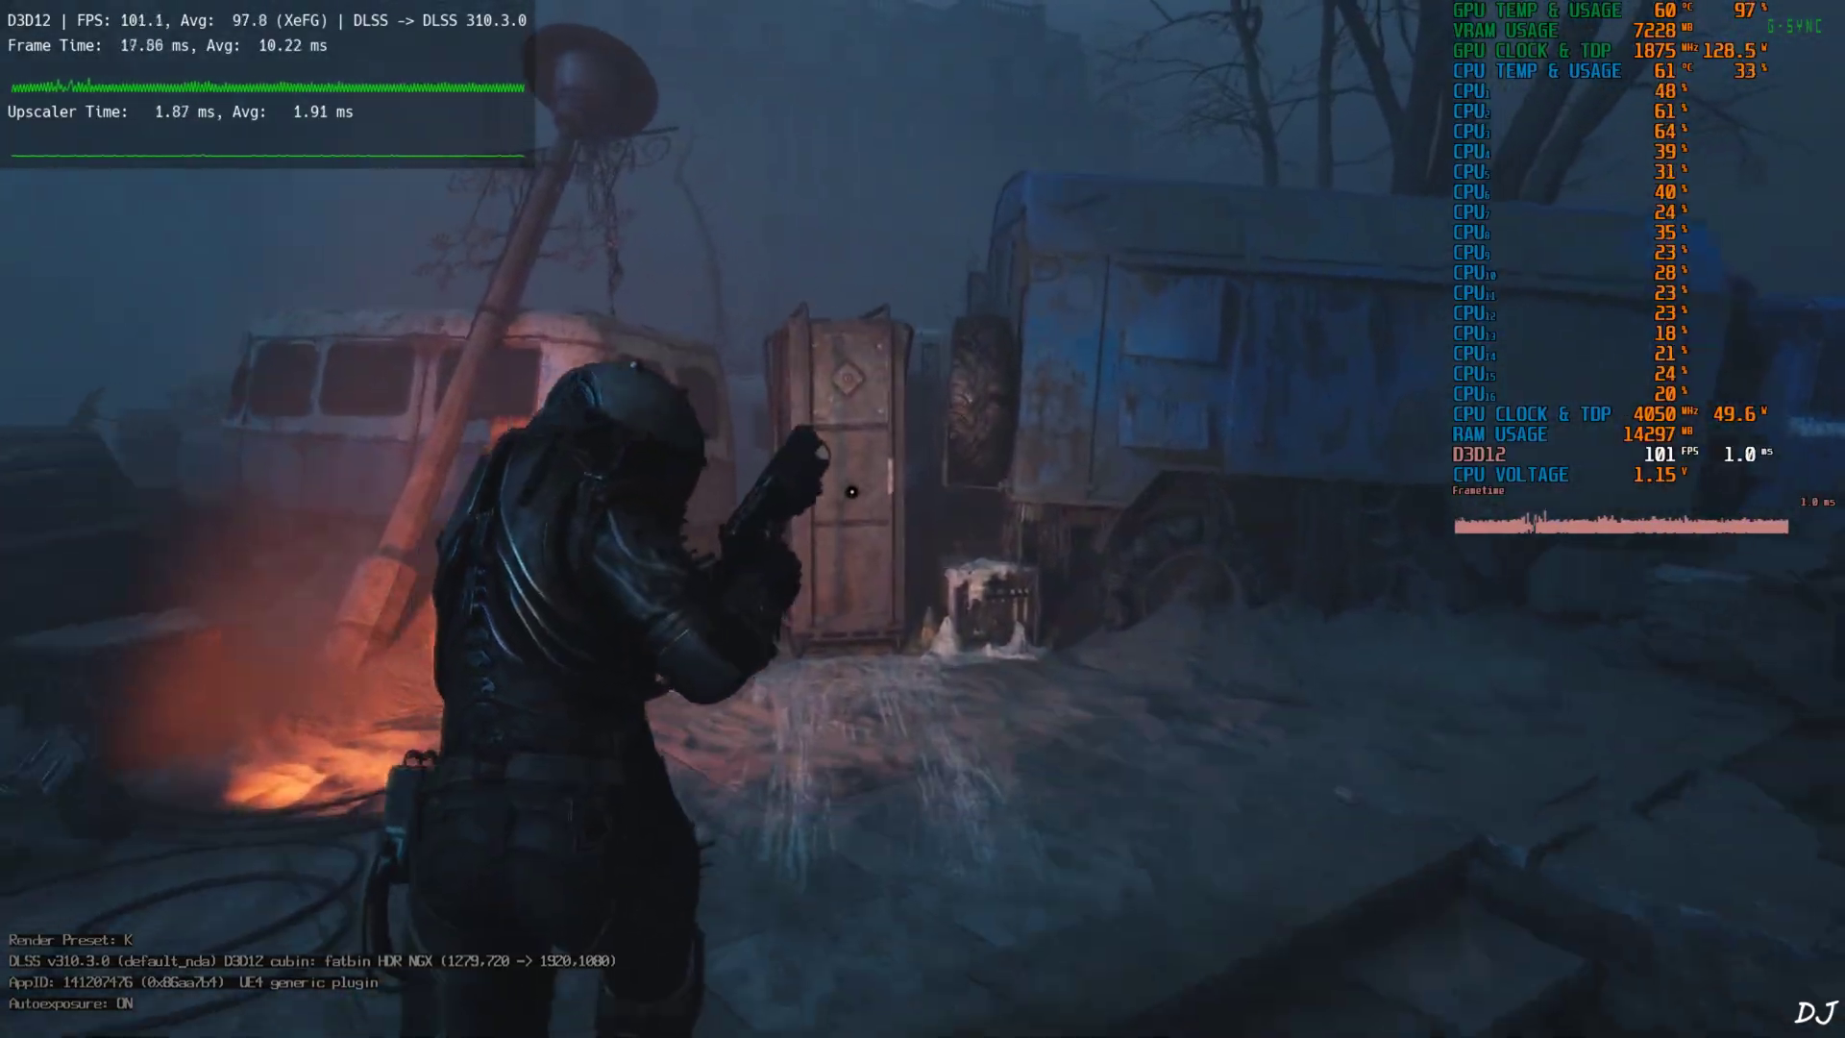
{"action": "key", "text": "w"}
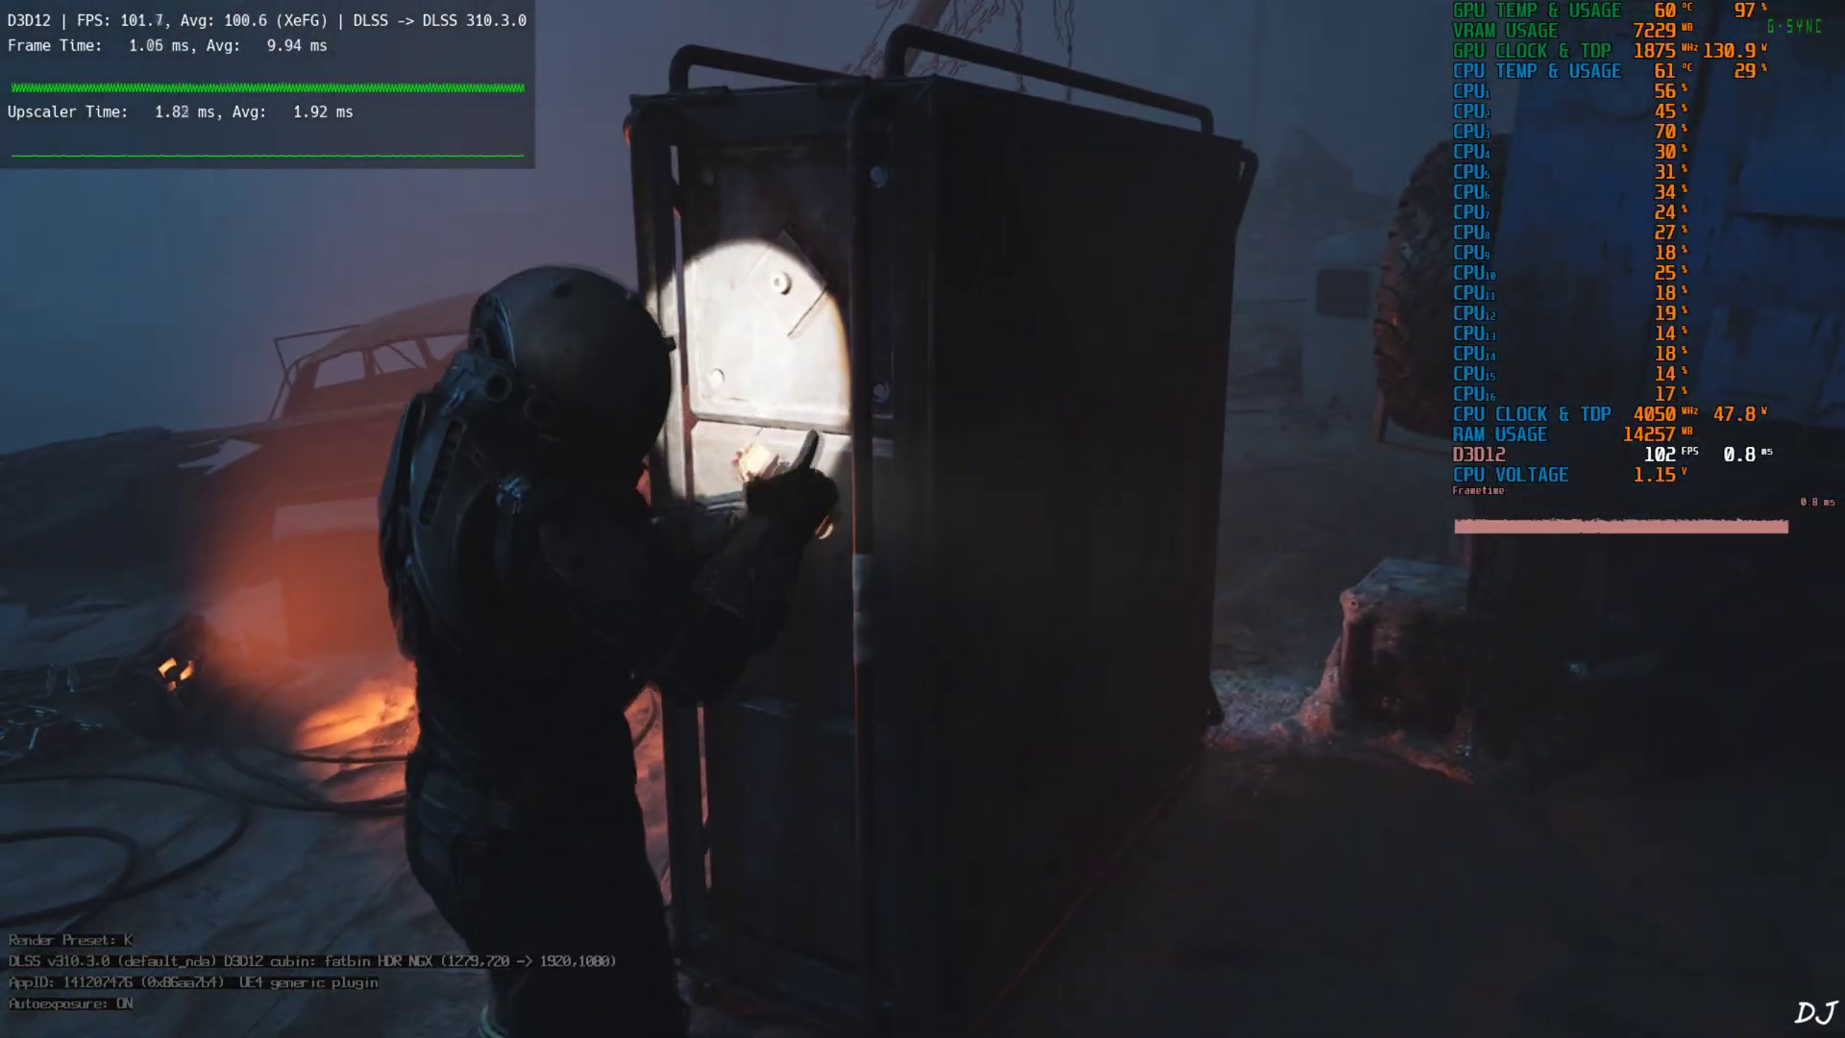
{"action": "right_click", "coordinate": [922, 518]}
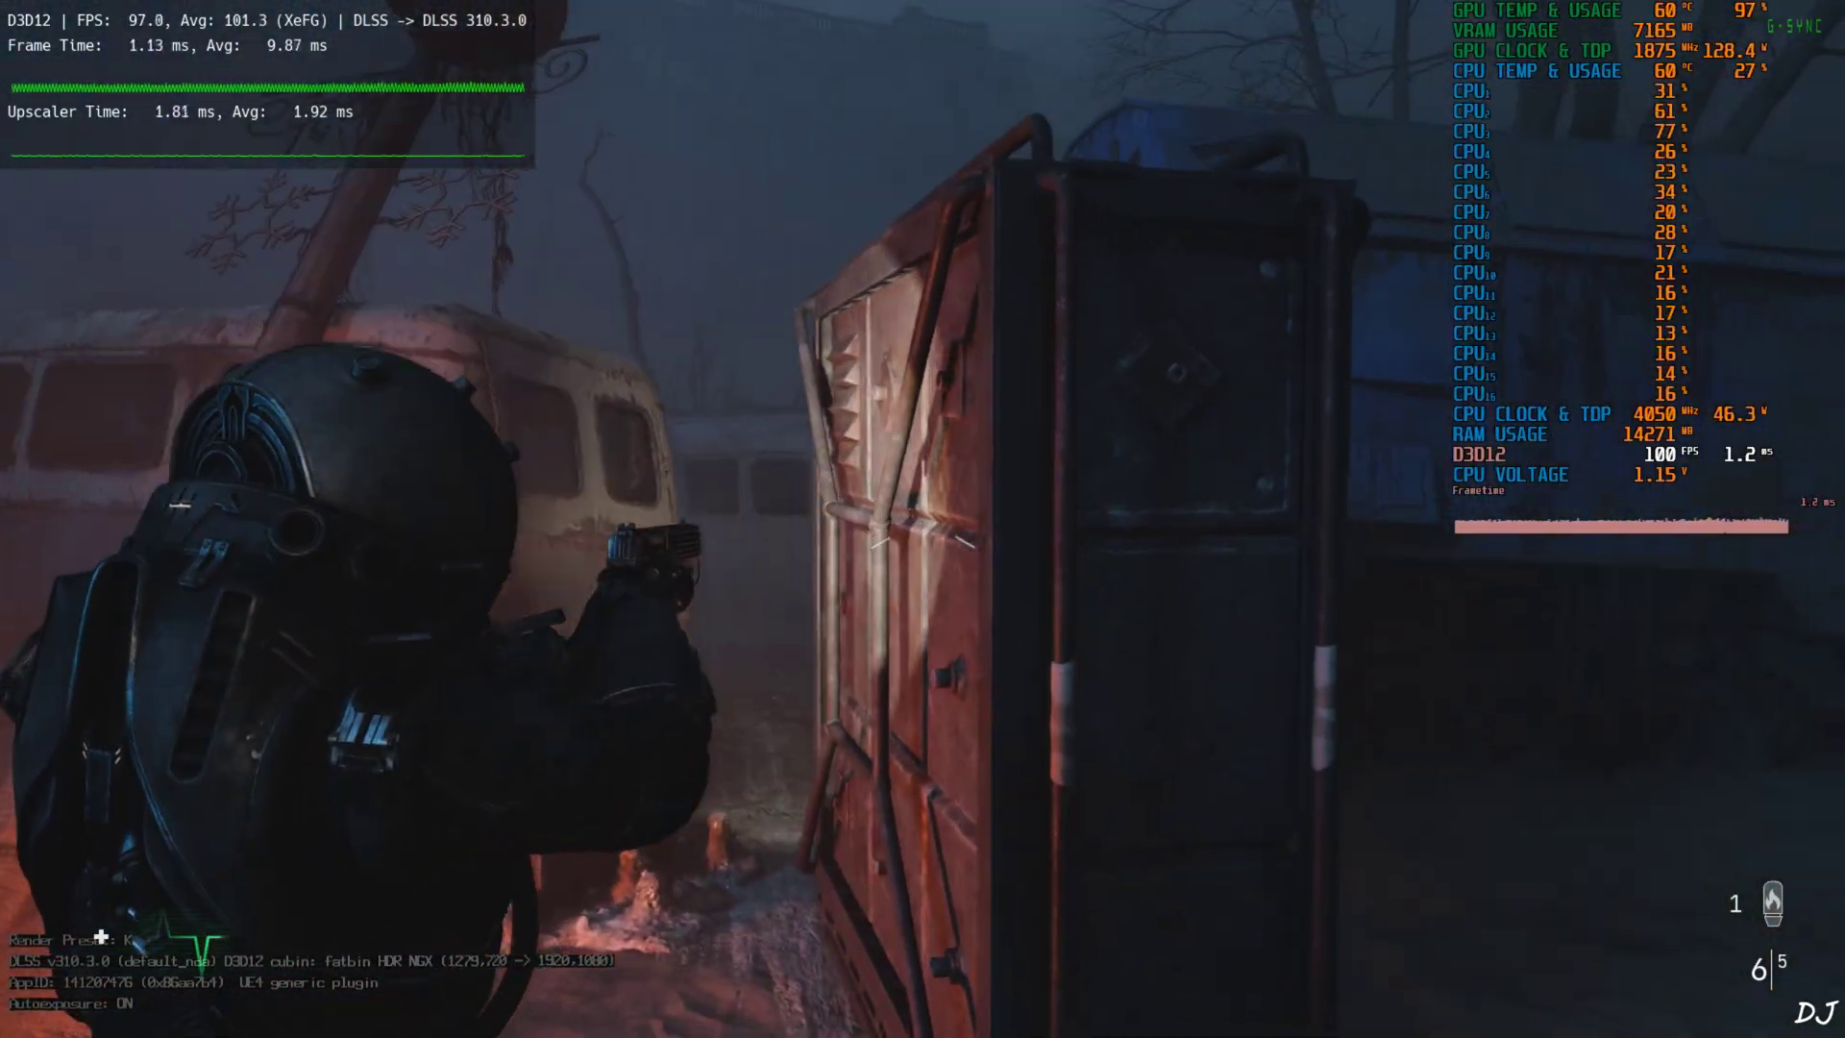
{"action": "key", "text": "w"}
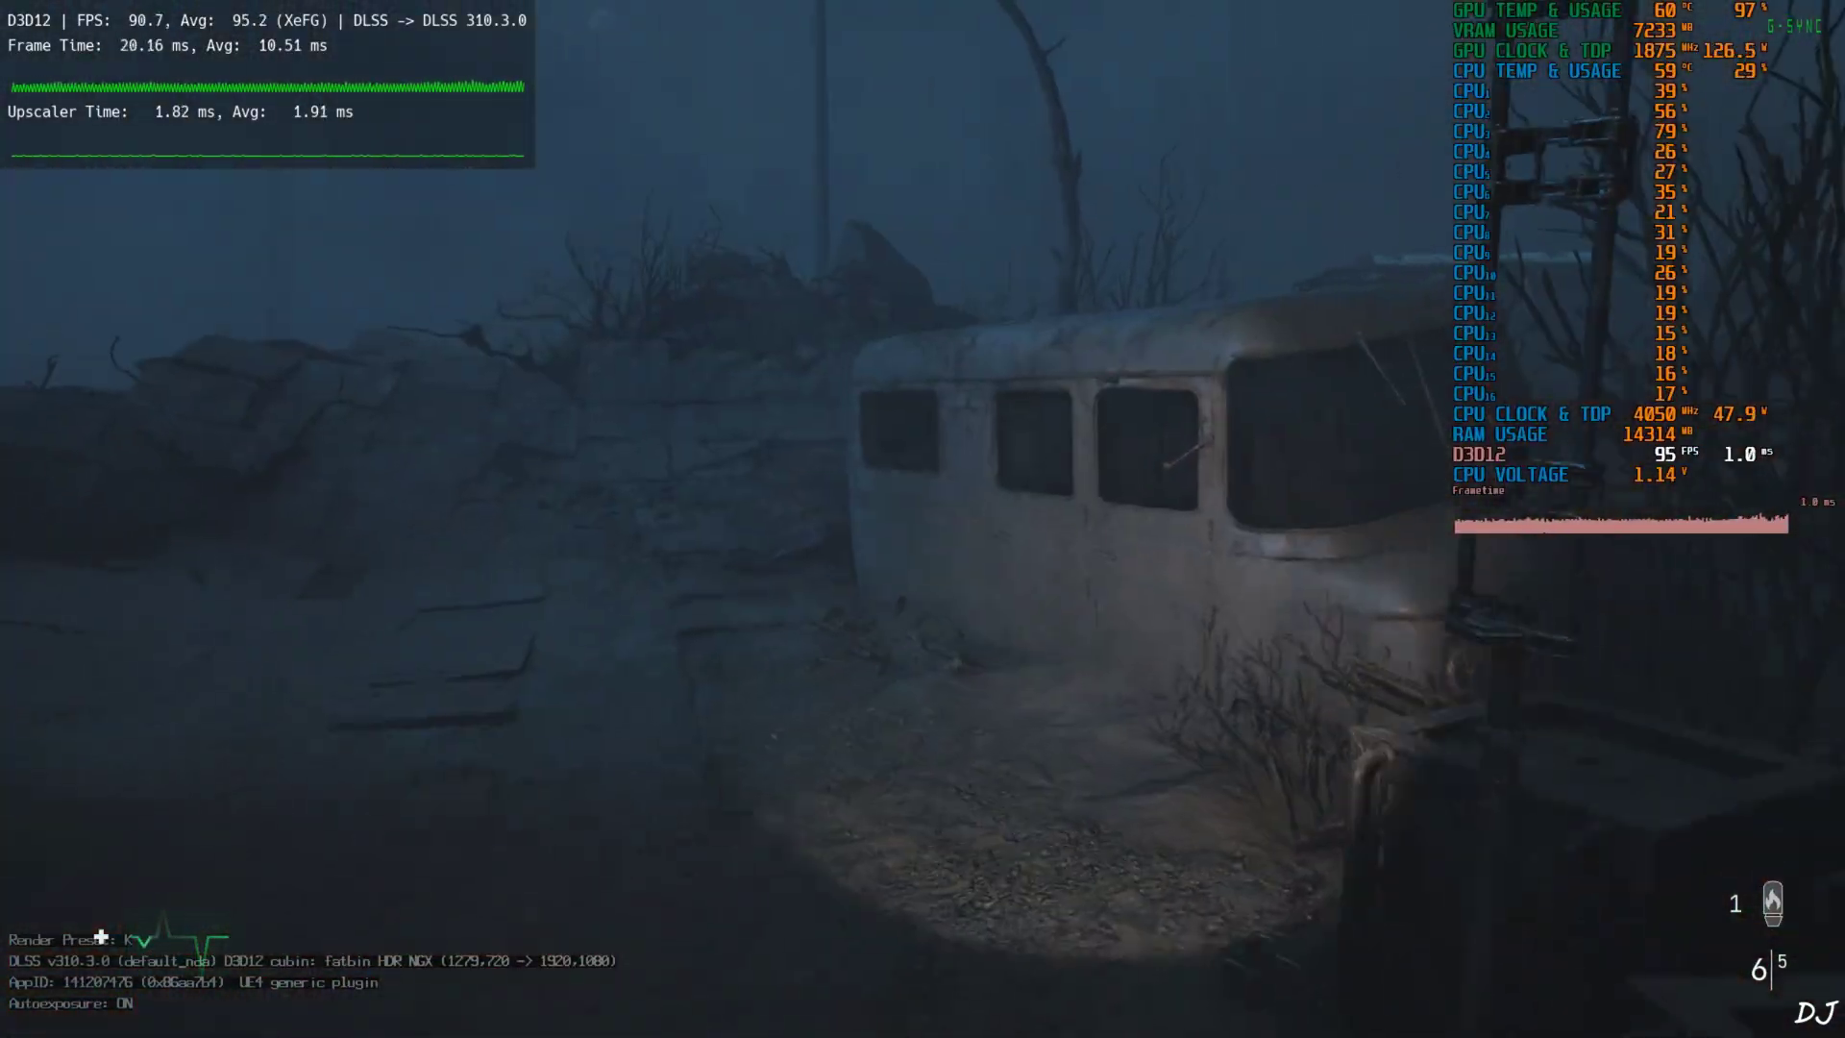
{"action": "key", "text": "w"}
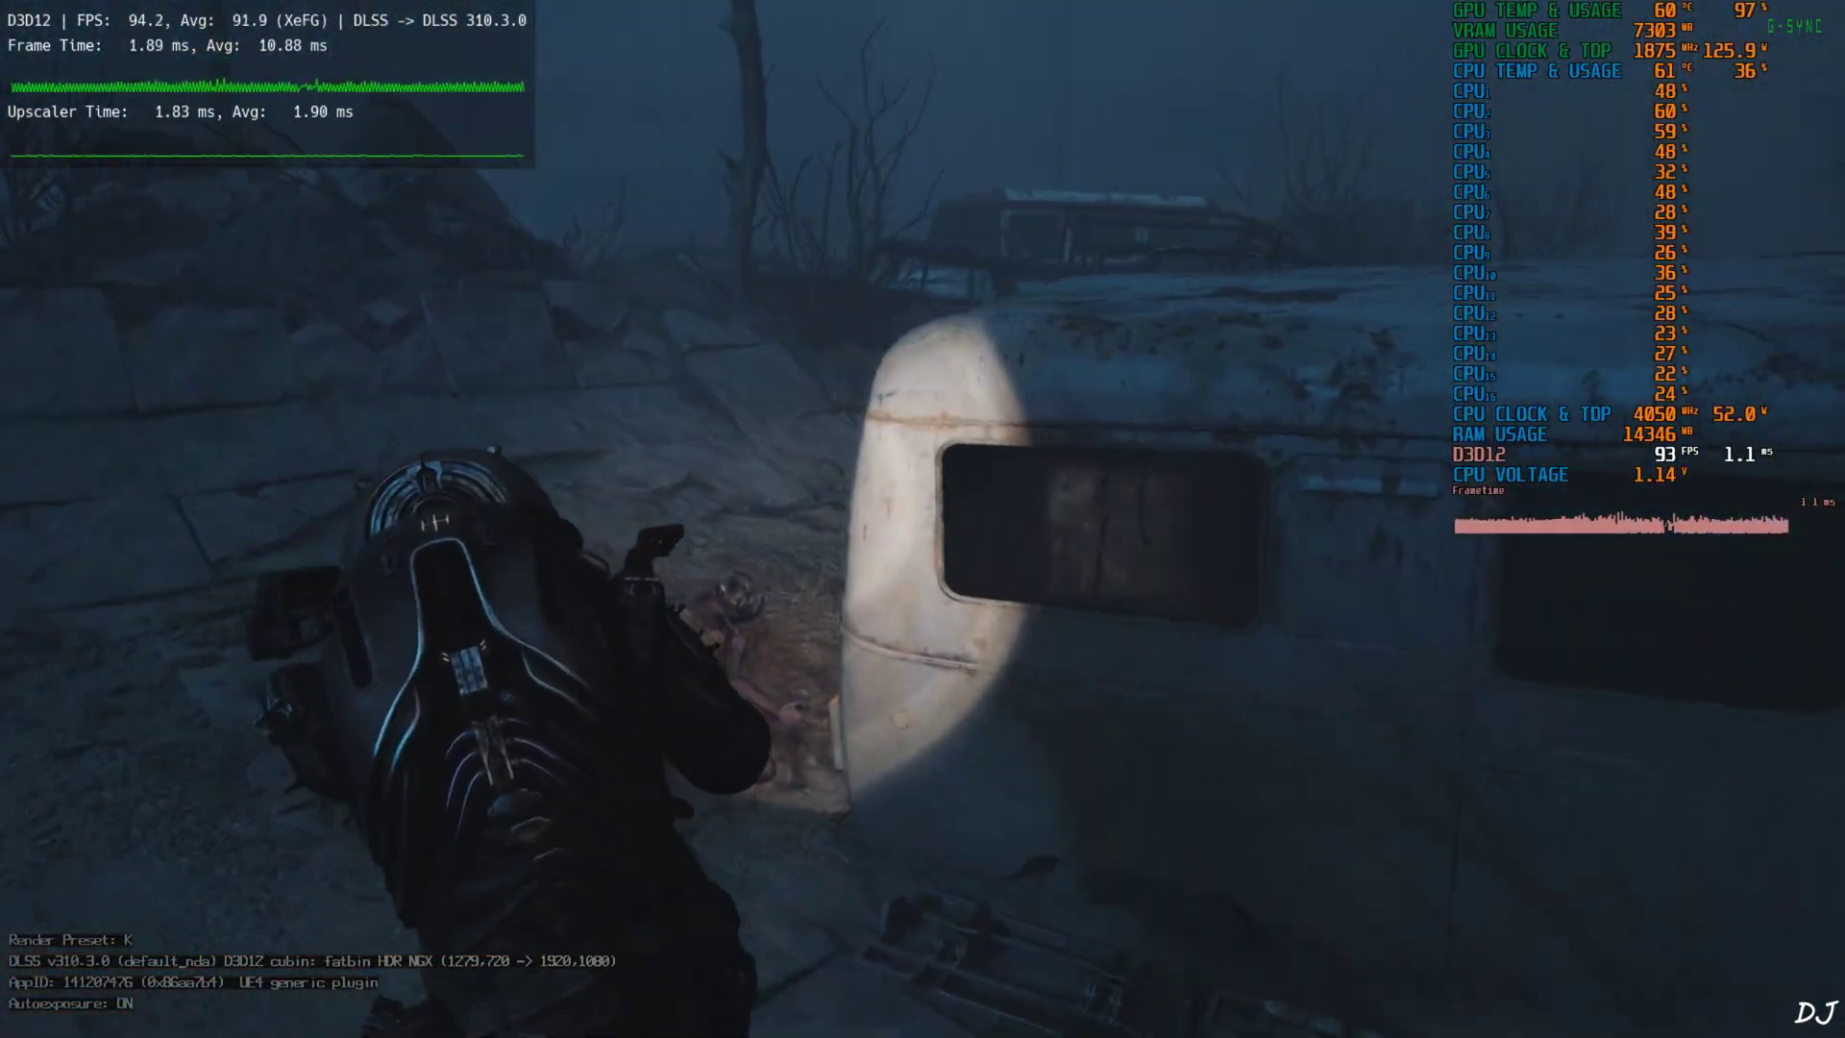
{"action": "key", "text": "w"}
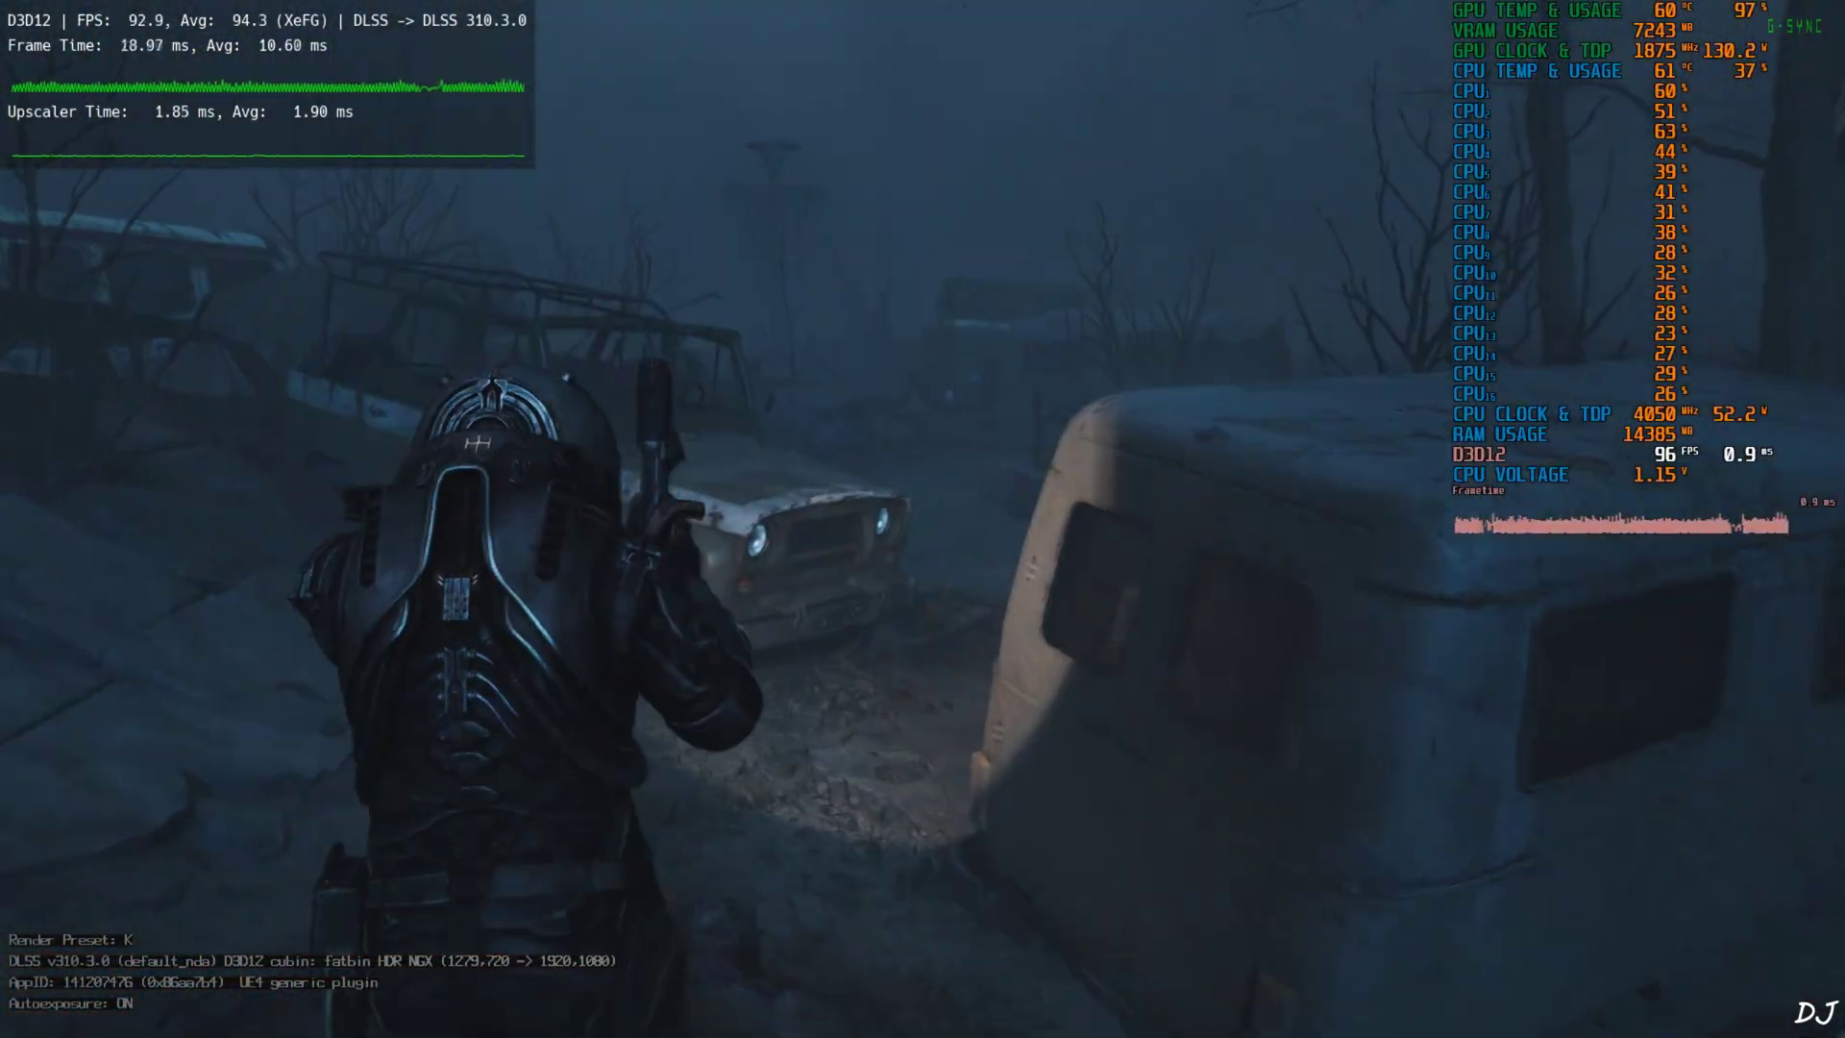
{"action": "key", "text": "w"}
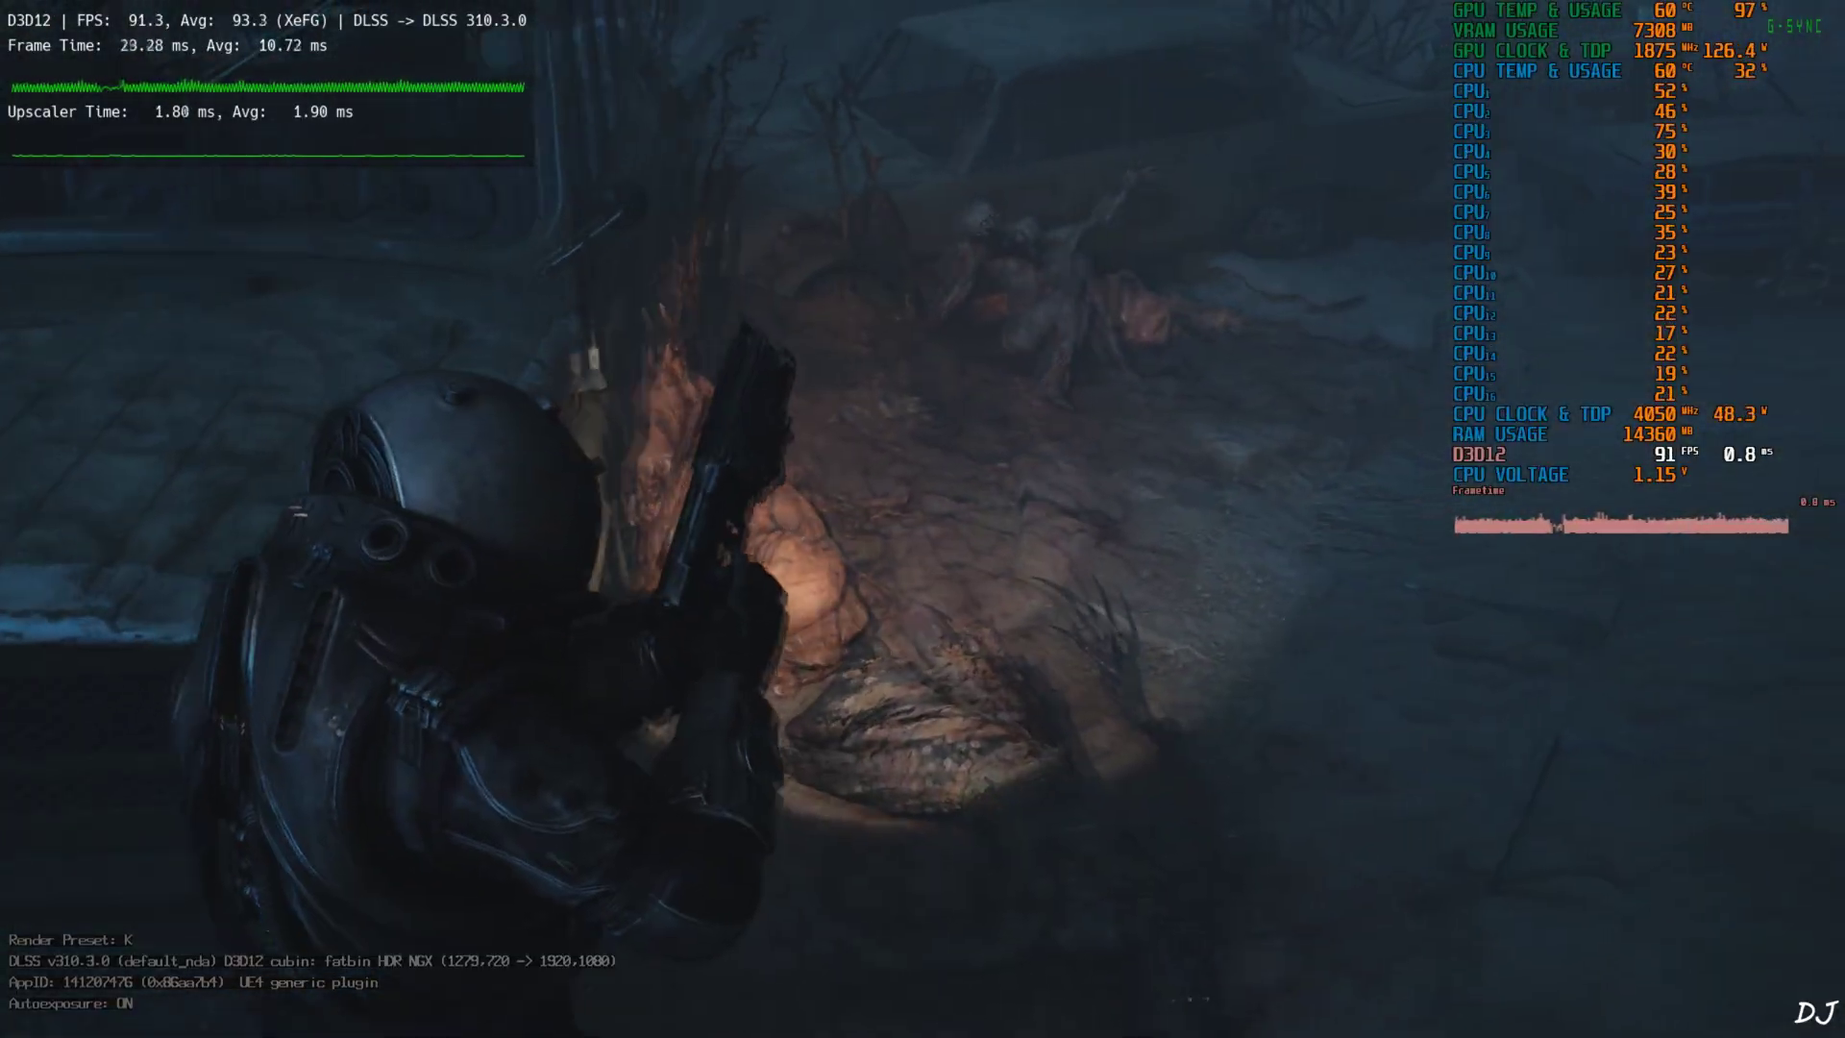
{"action": "key", "text": "w"}
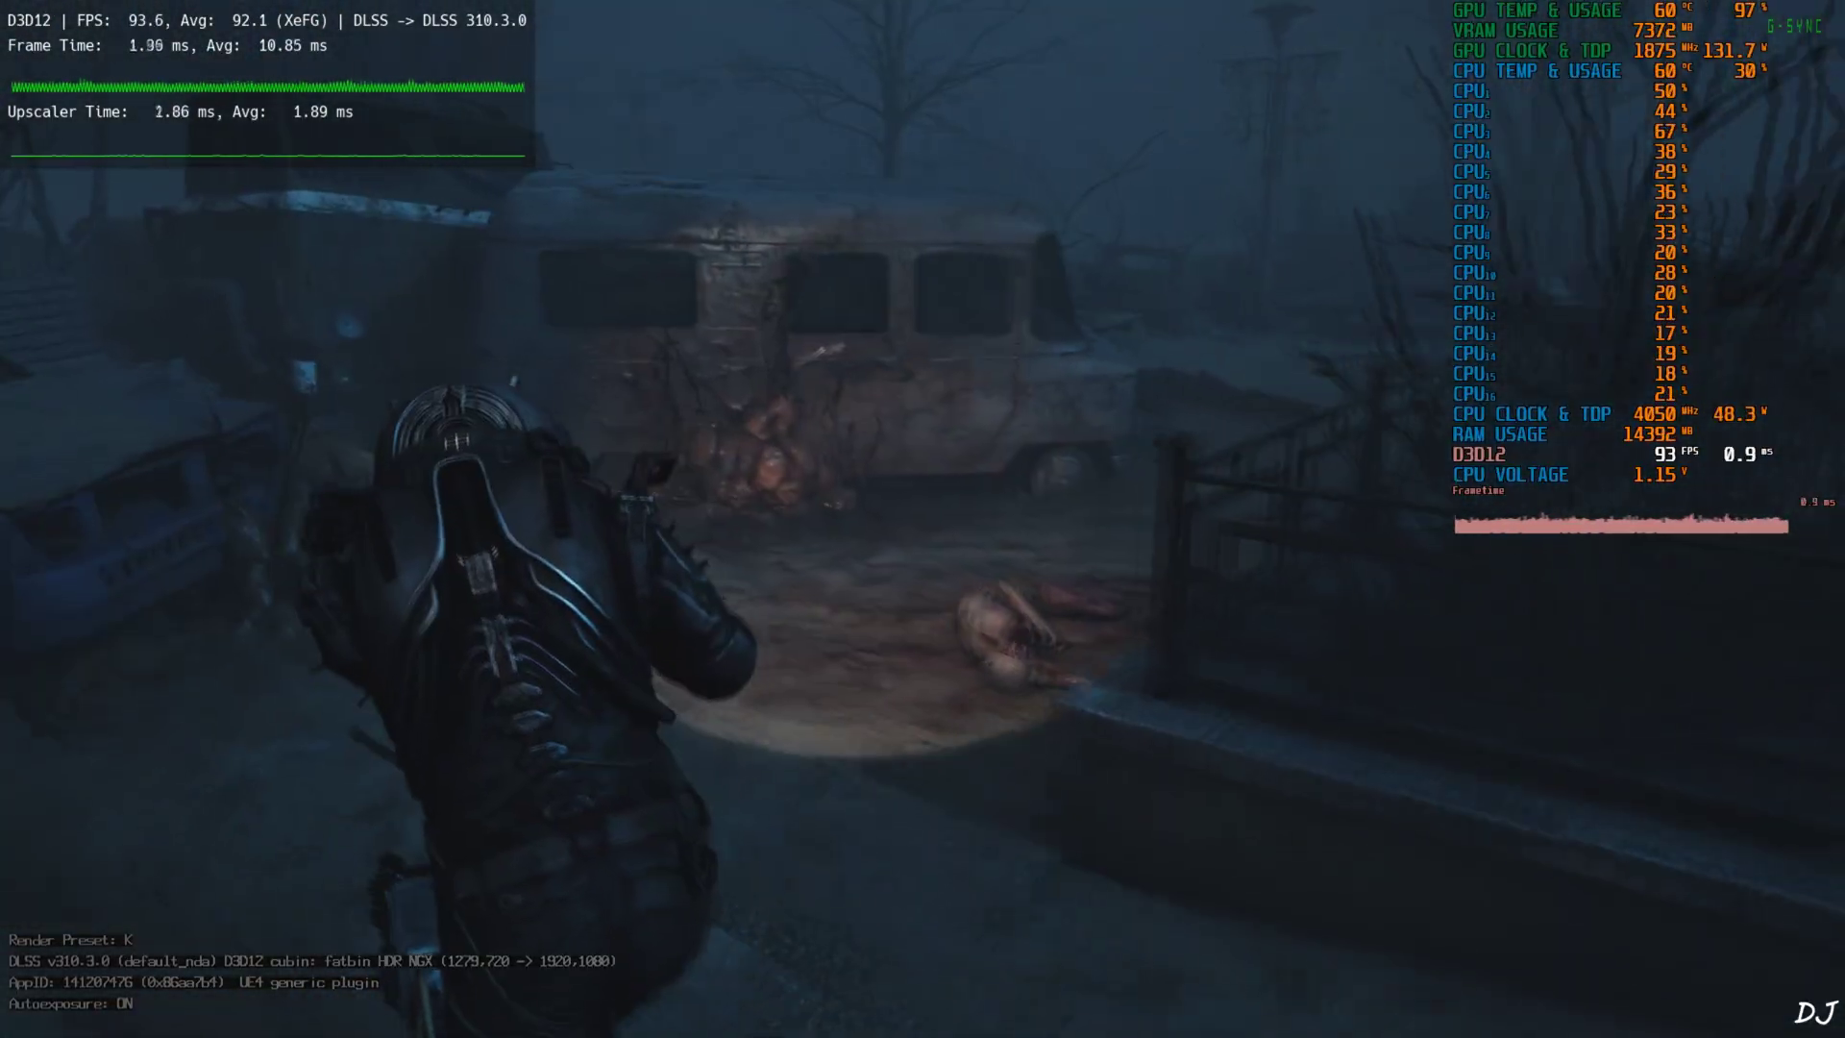
{"action": "key", "text": "w"}
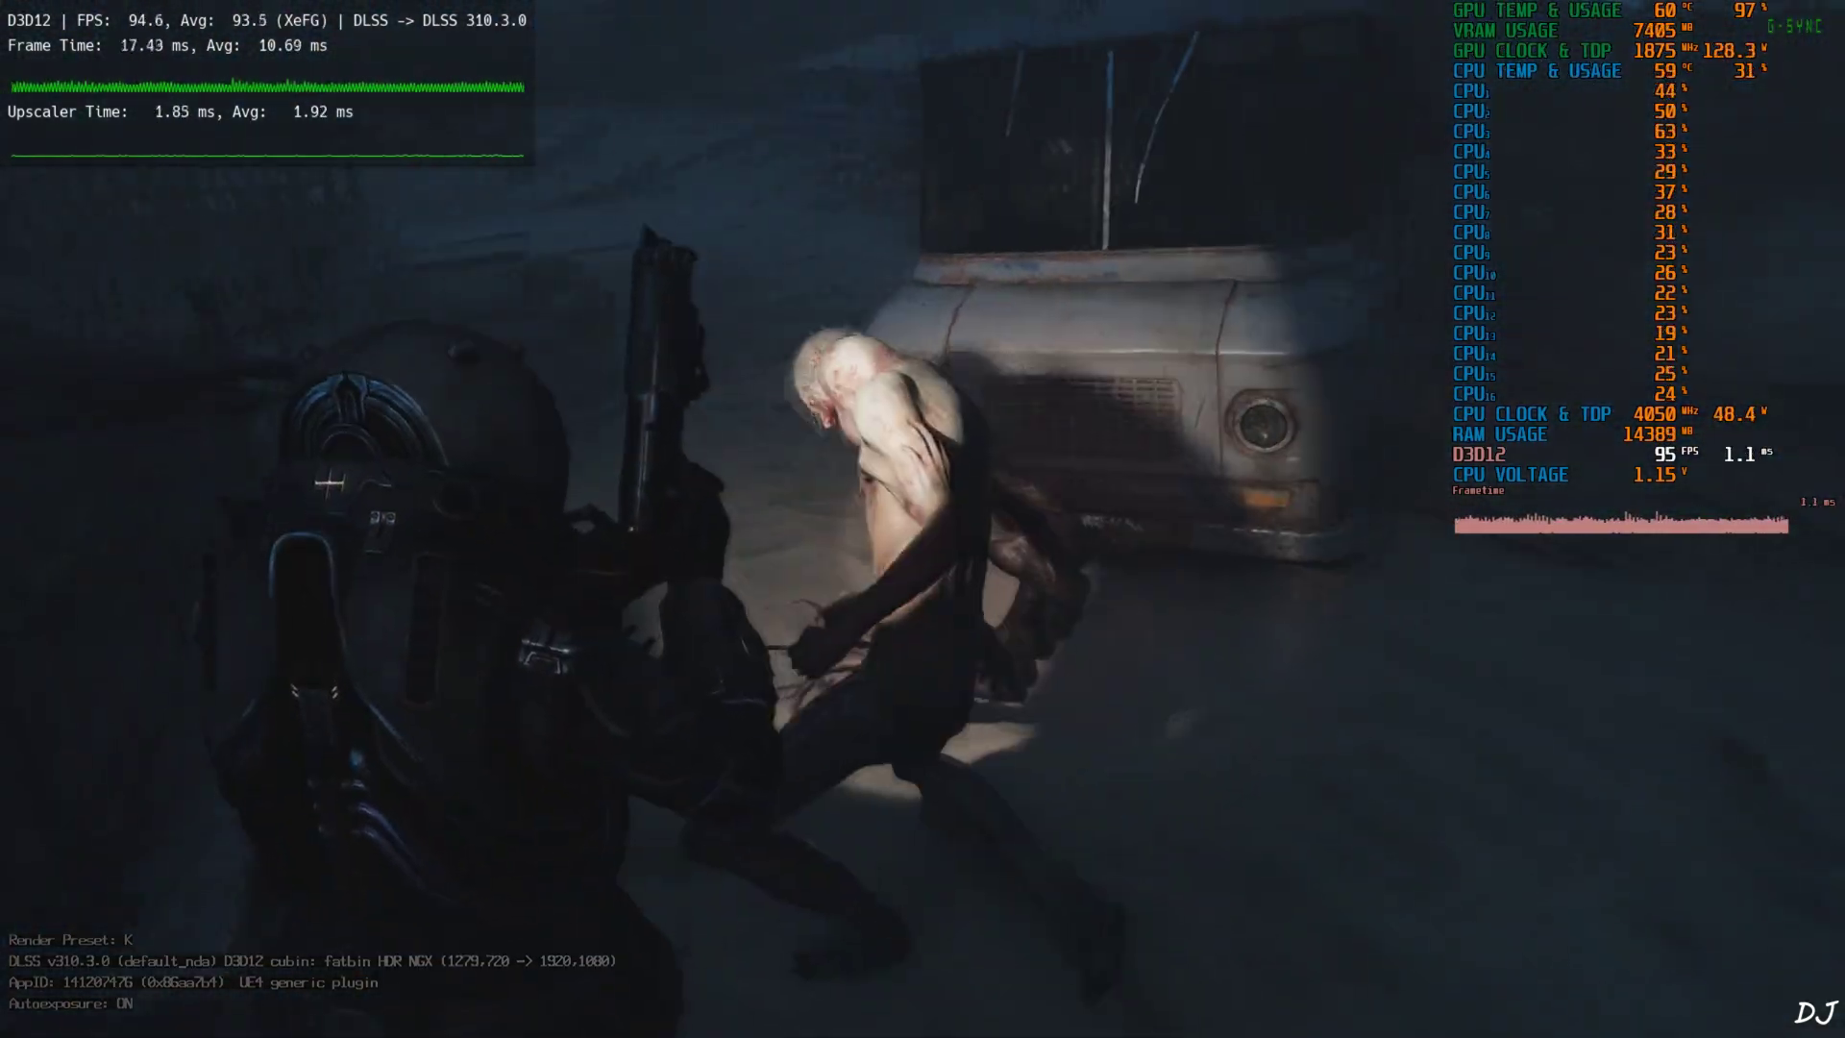
Step: Set the creature near the van on fire and shoot it to check XeFG frame generation during combat
{"action": "key", "text": "g"}
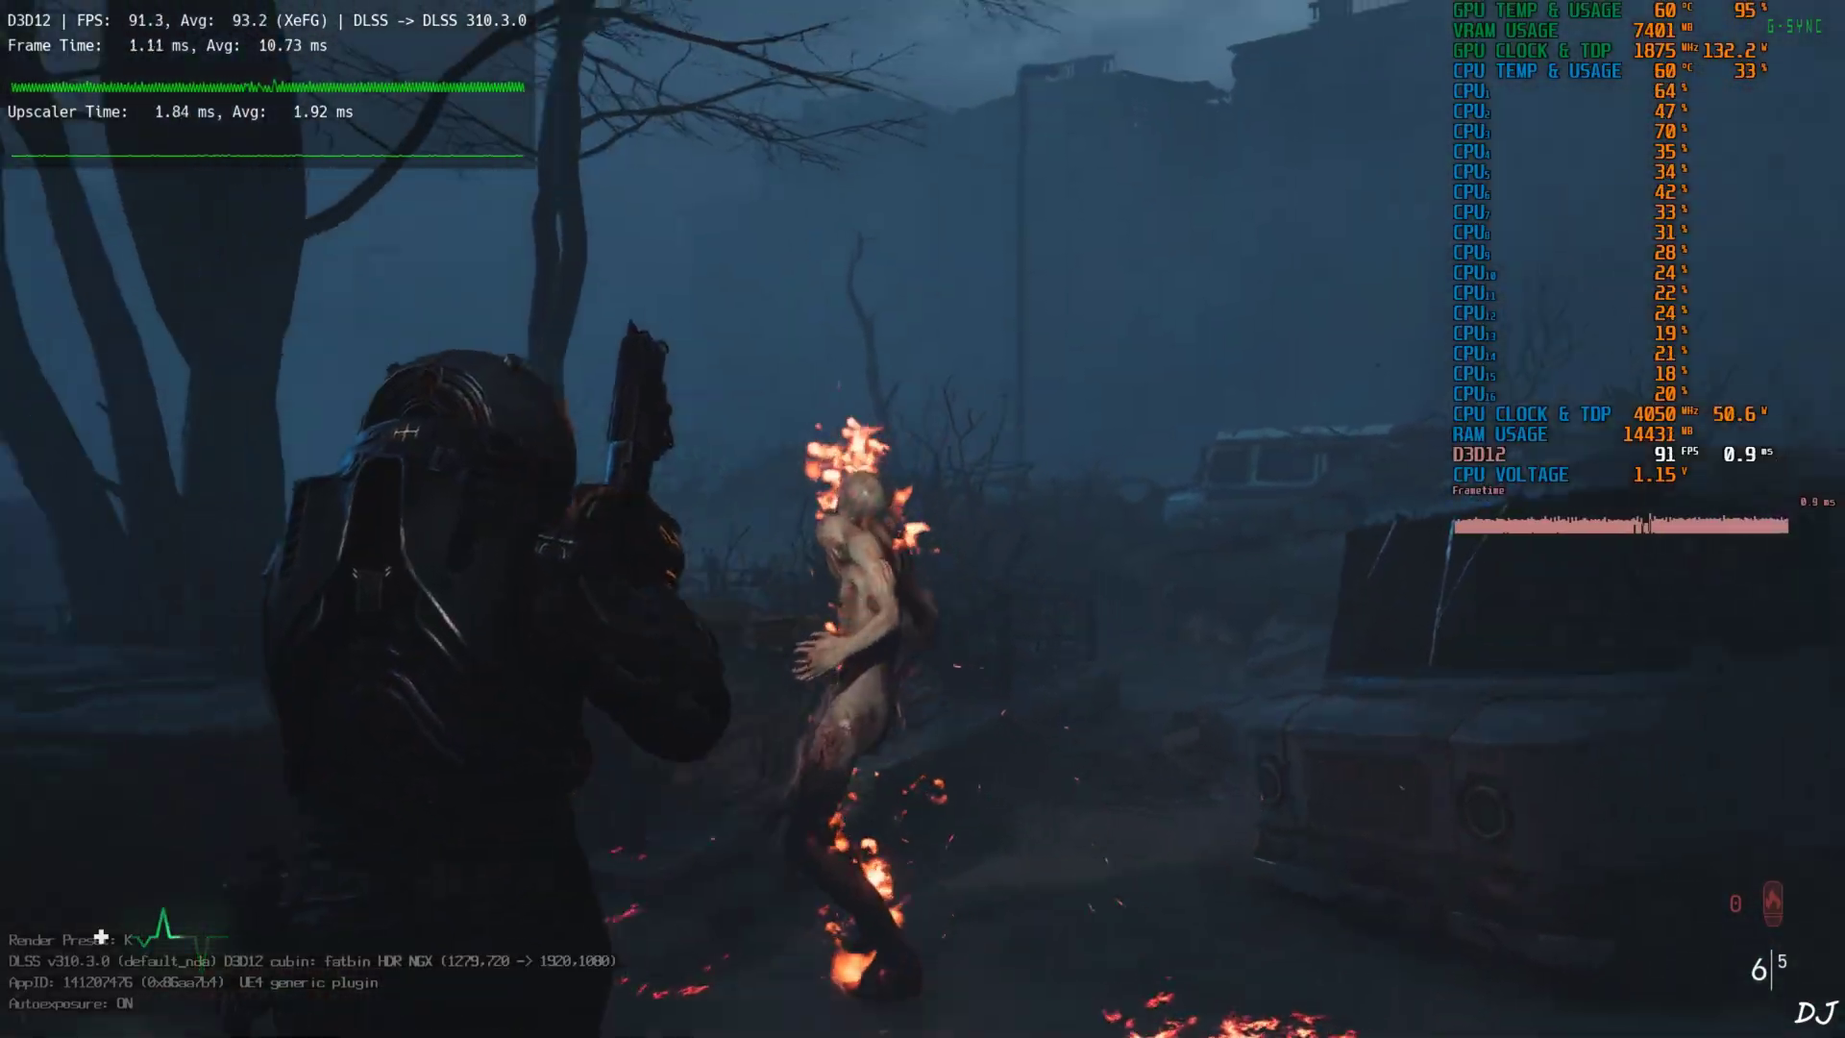
{"action": "left_click", "coordinate": [922, 518]}
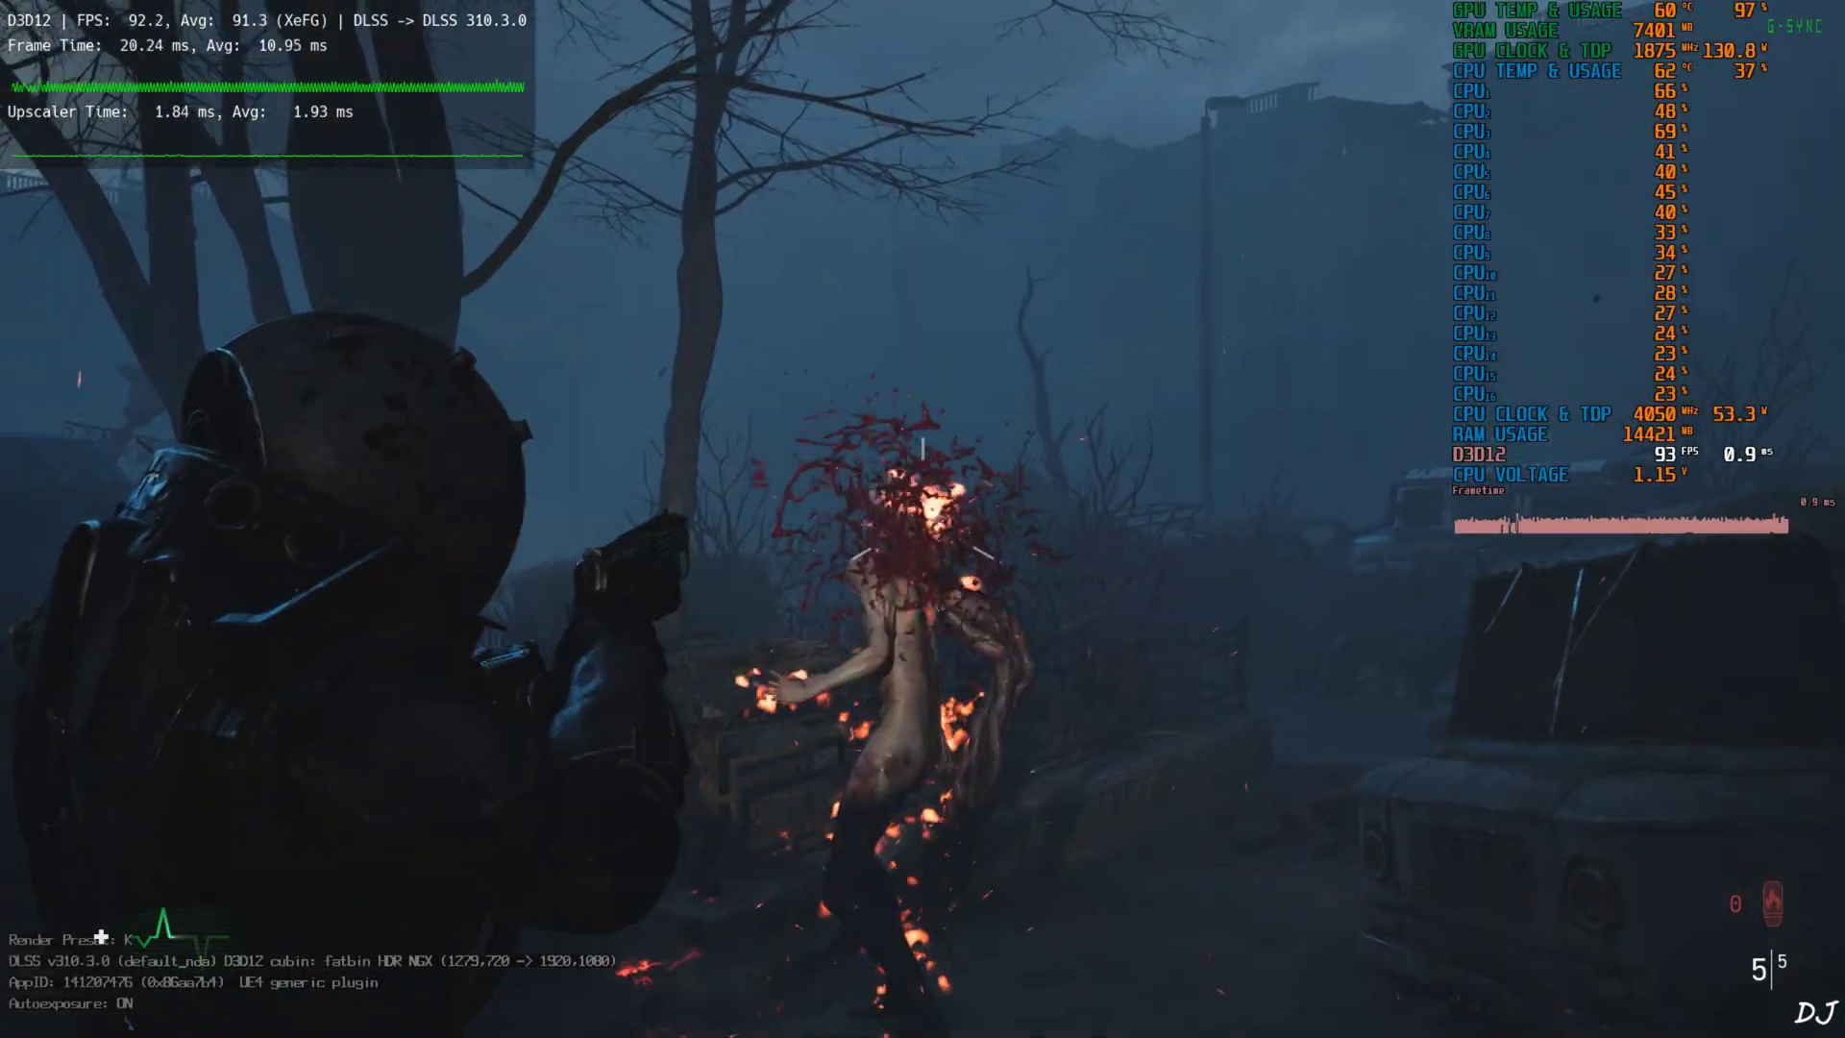
{"action": "left_click", "coordinate": [101, 937]}
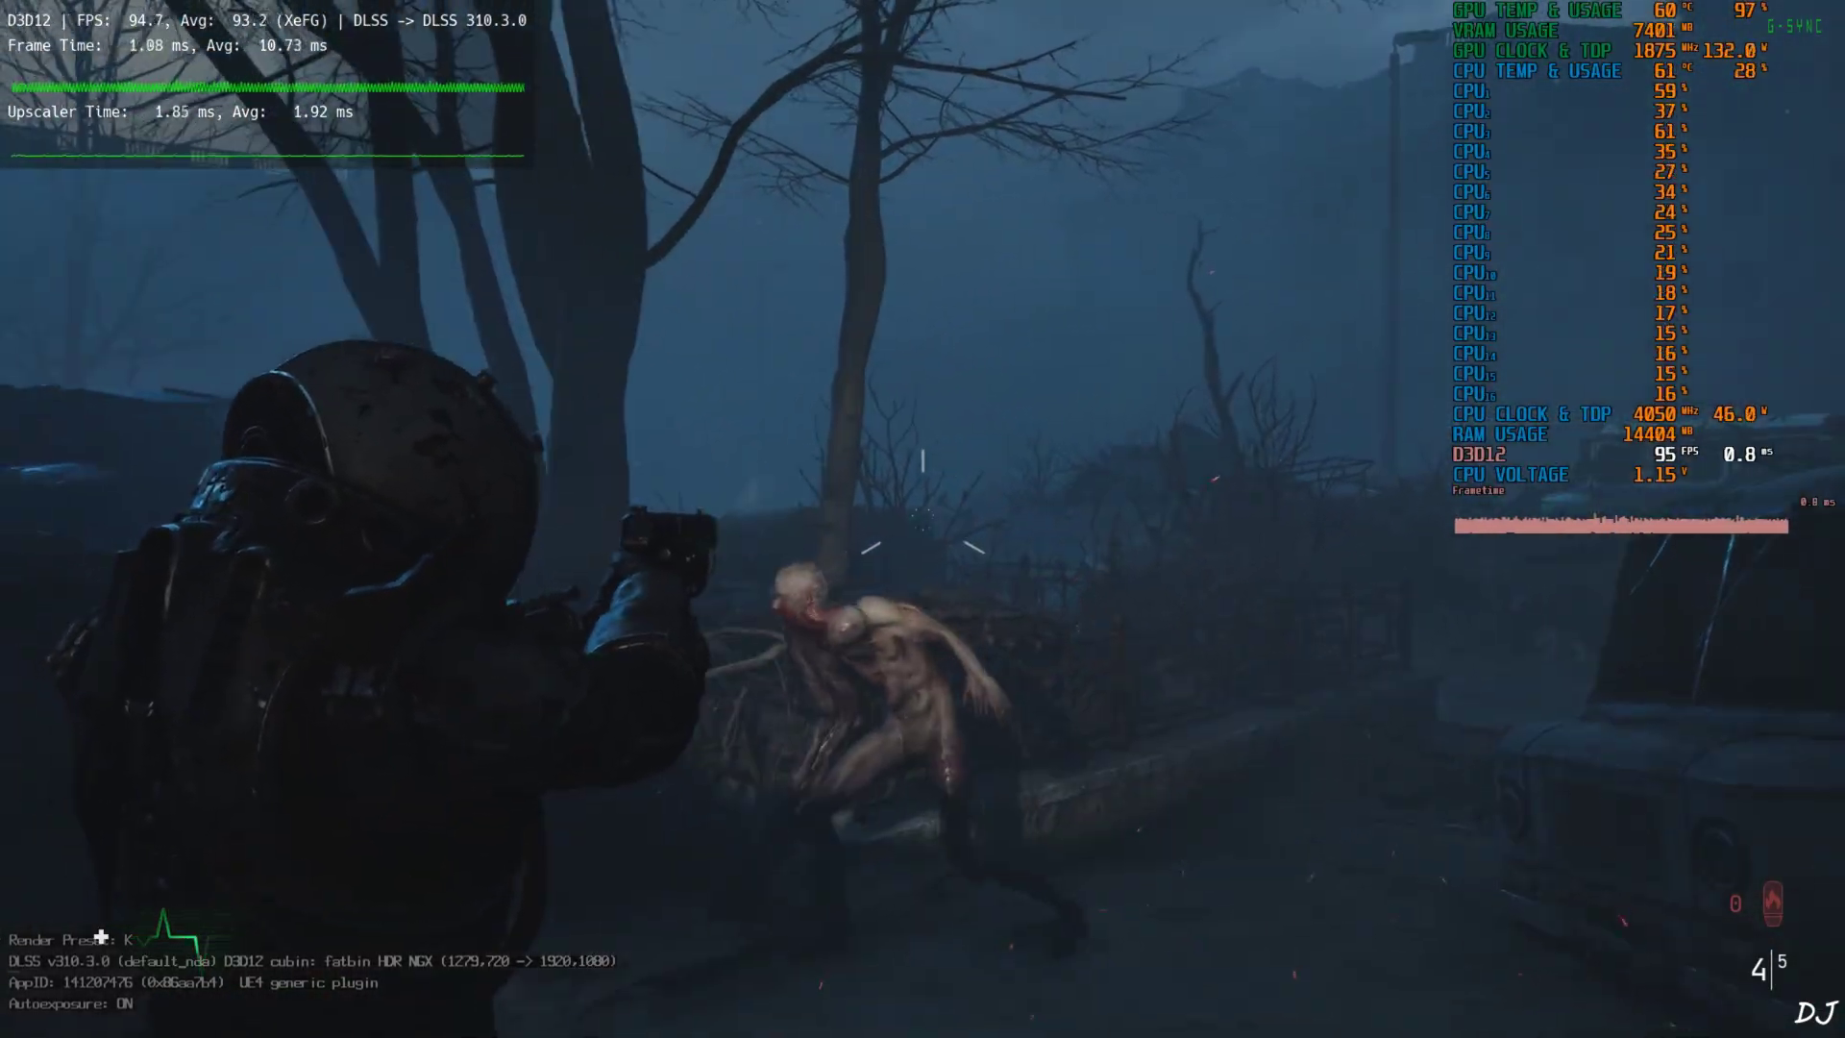
{"action": "left_click", "coordinate": [101, 936]}
{"action": "left_click", "coordinate": [100, 937]}
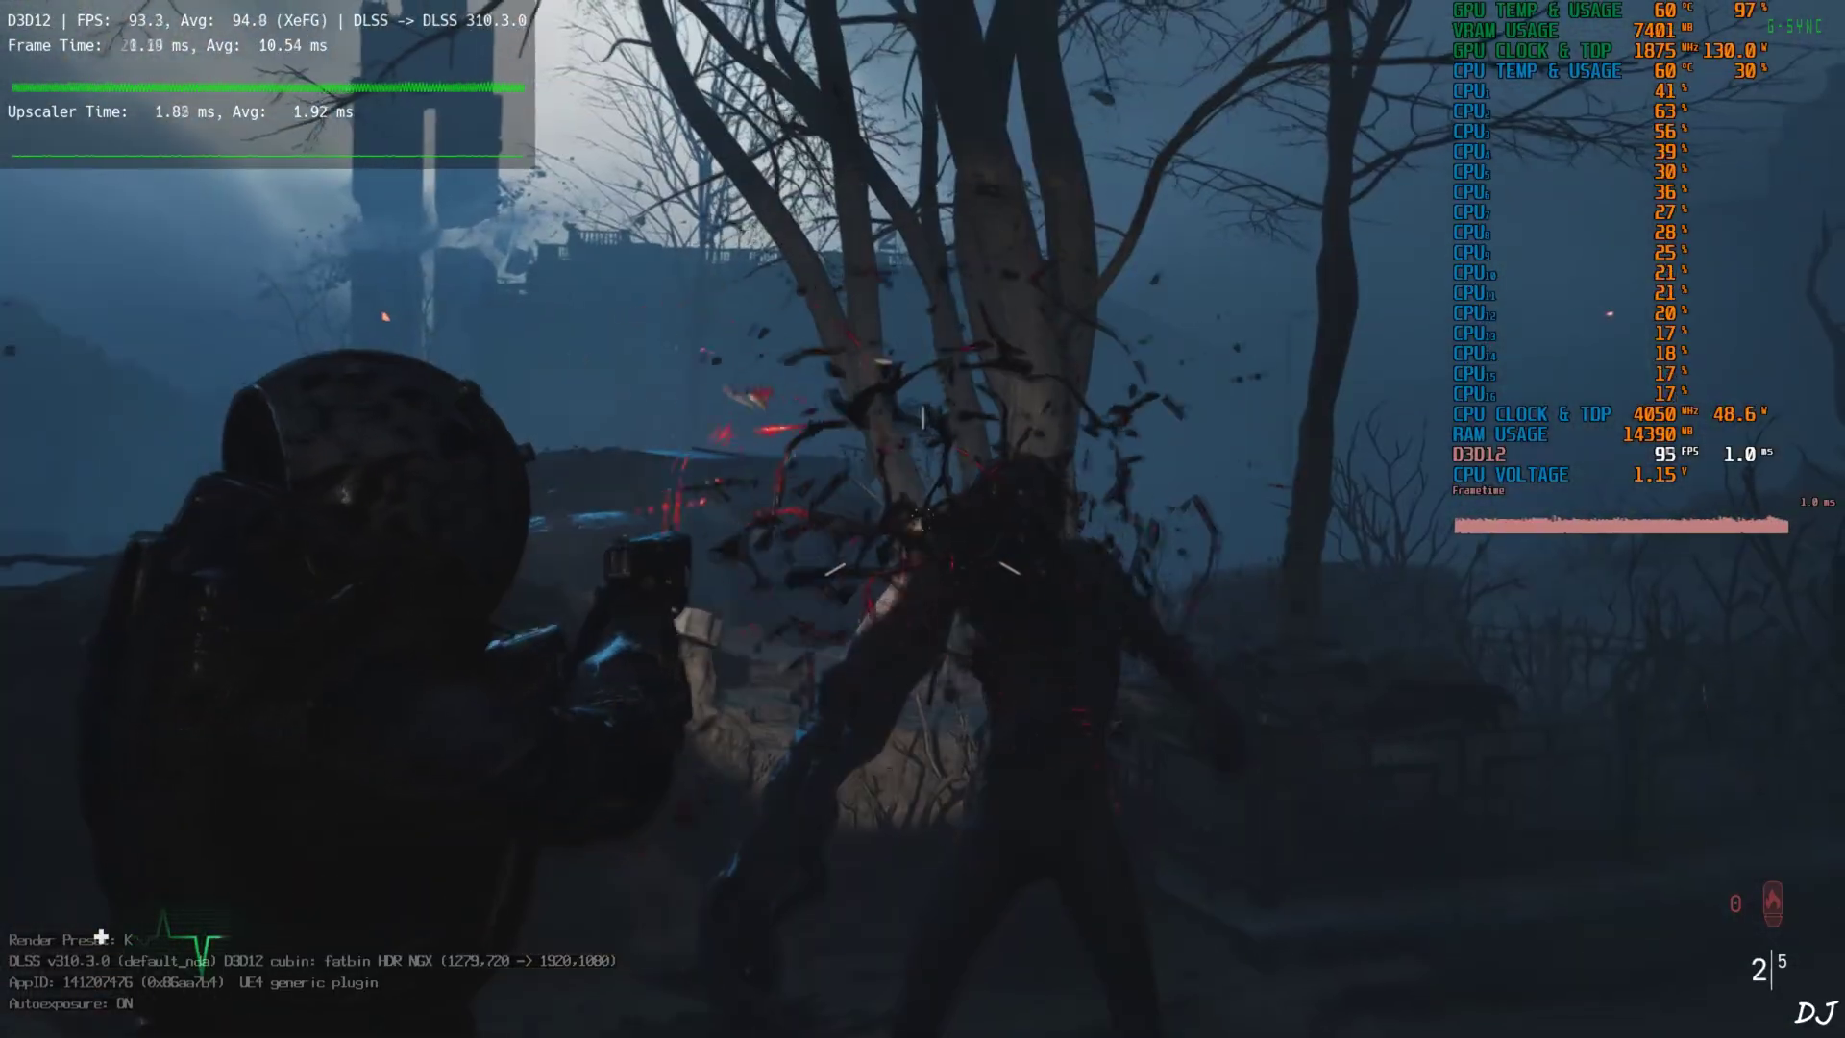
{"action": "left_click", "coordinate": [101, 937]}
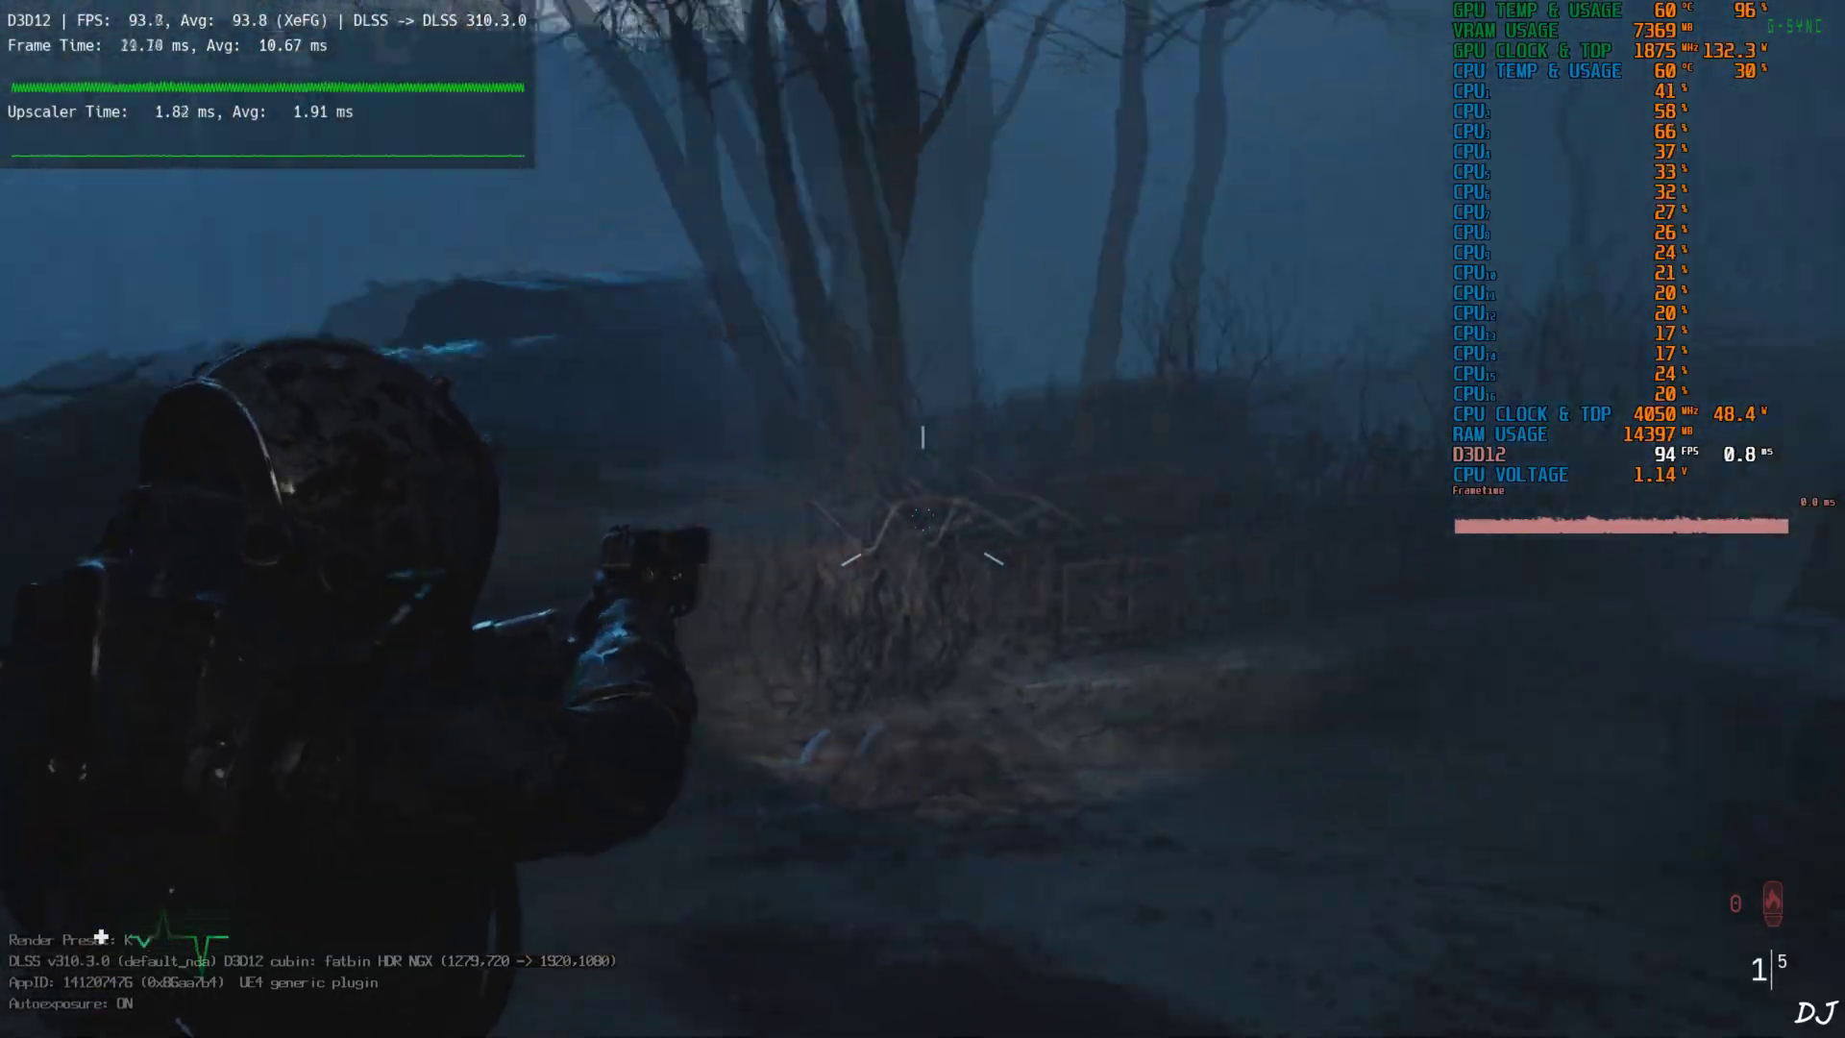
{"action": "key", "text": "w"}
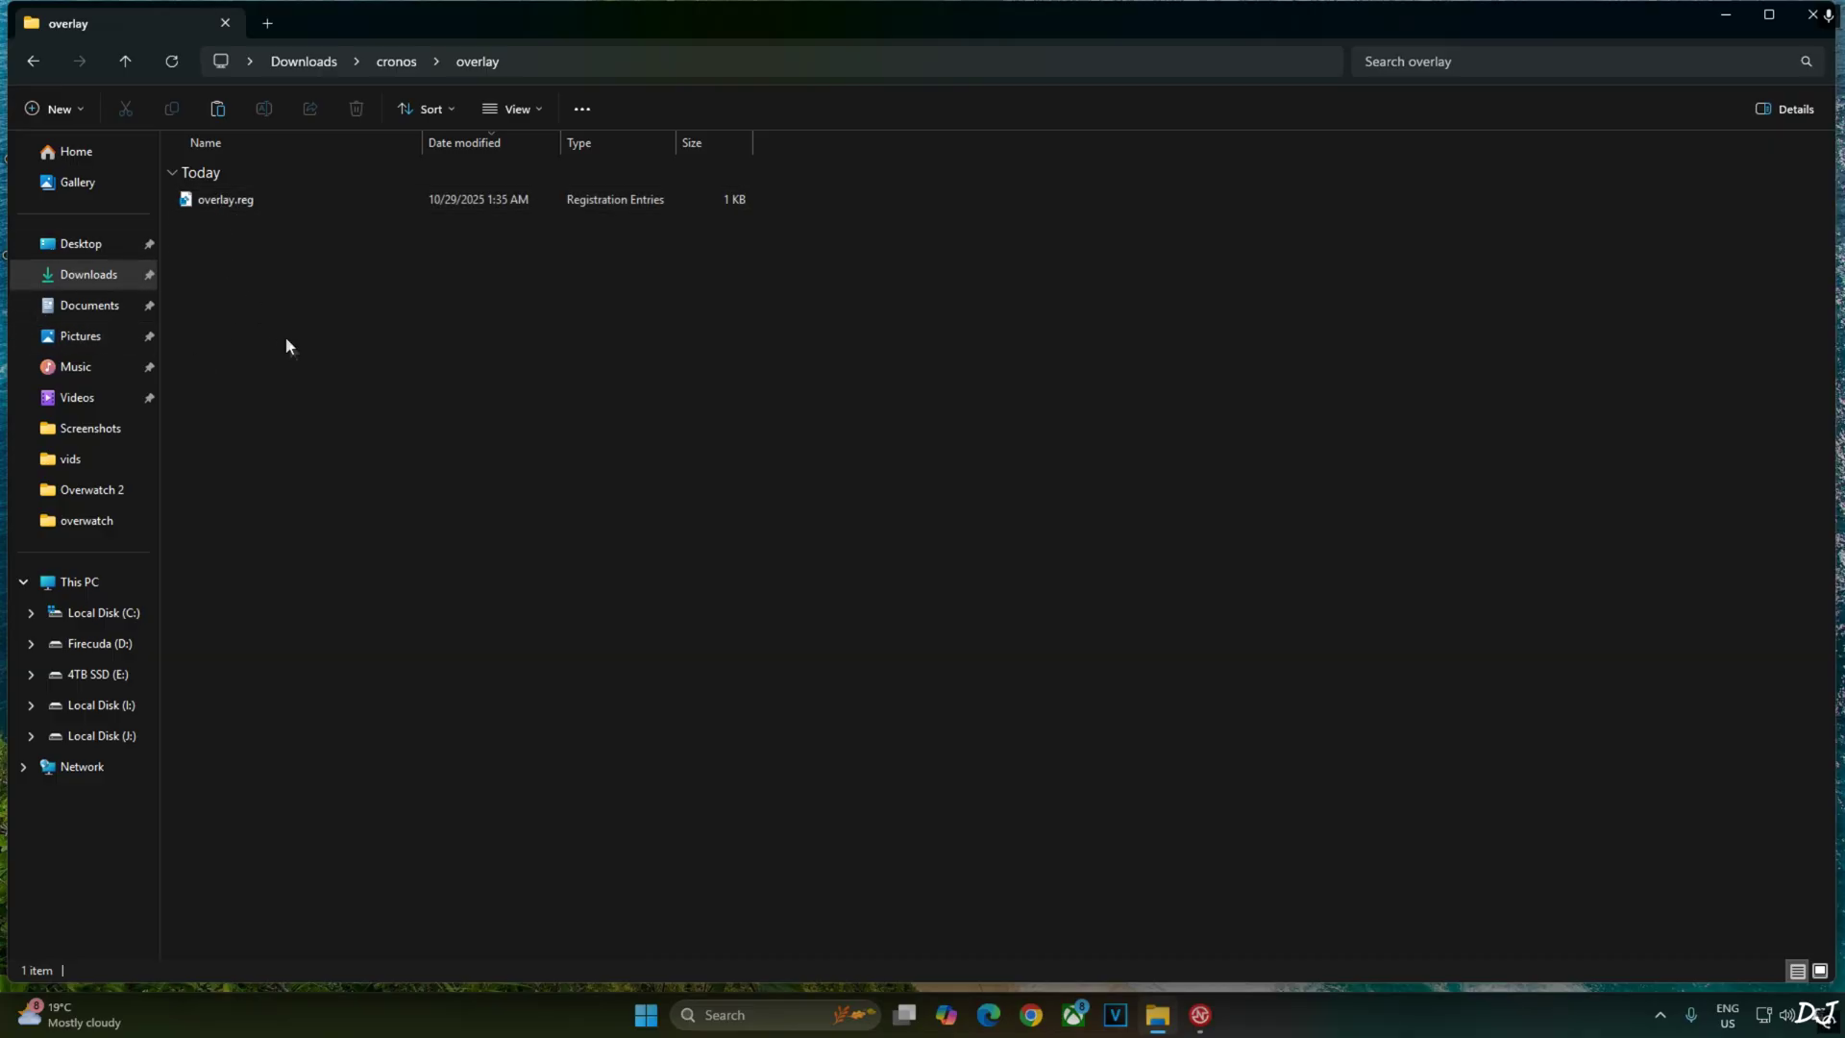
Step: Open overlay.reg in Notepad, set ShowDlssIndicator to dword:00000000, save the file and close Notepad
{"action": "right_click", "coordinate": [217, 204]}
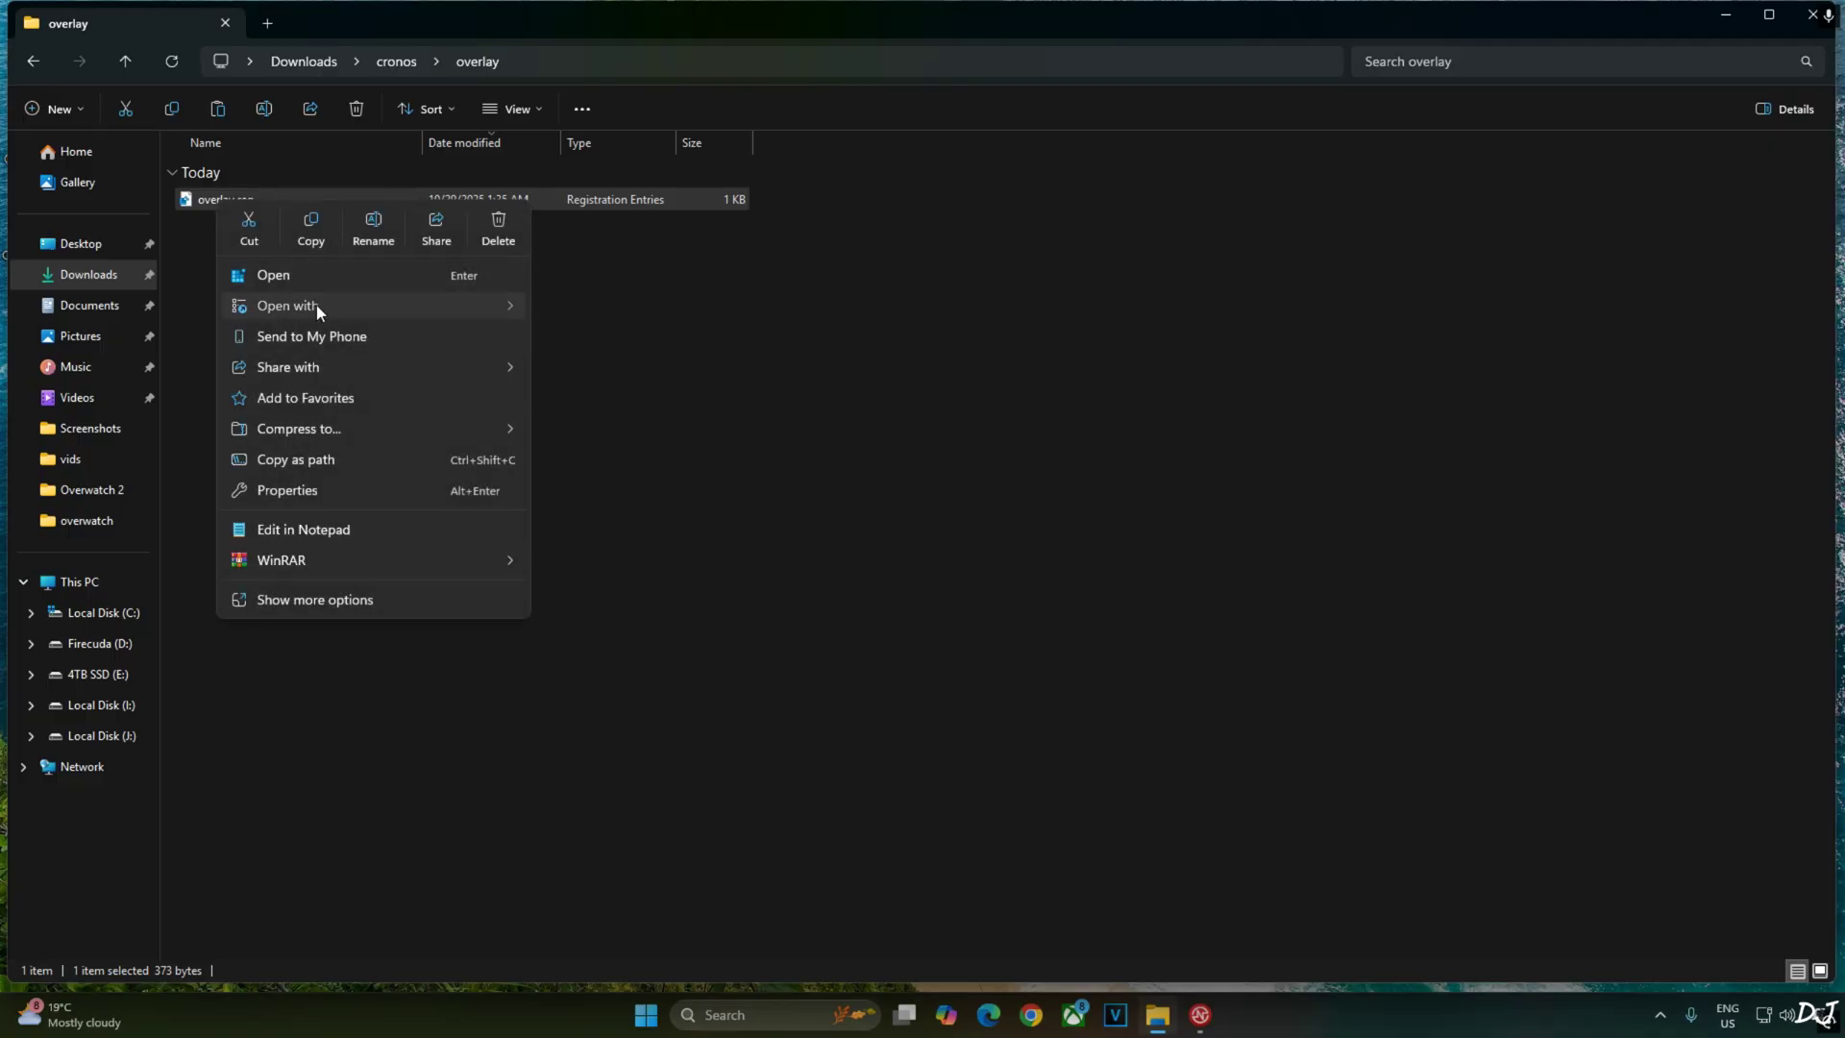
{"action": "left_click", "coordinate": [615, 317]}
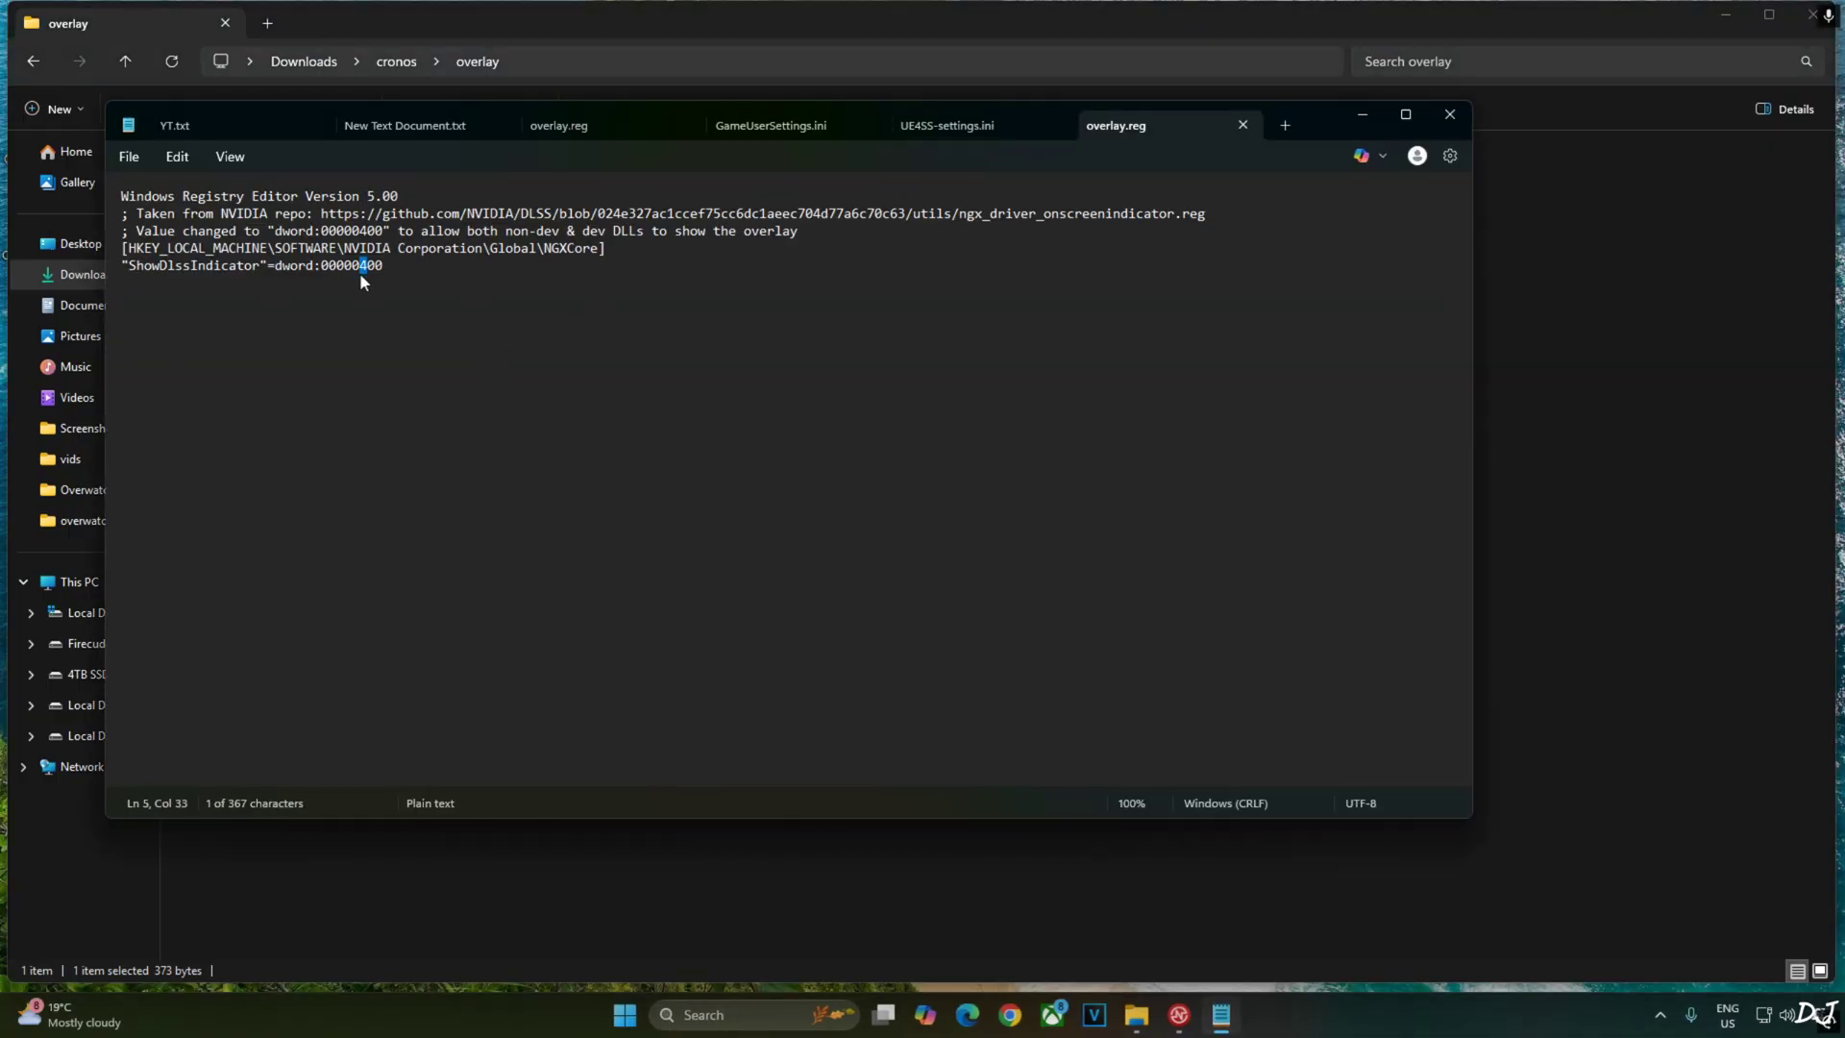
{"action": "left_click", "coordinate": [129, 155]}
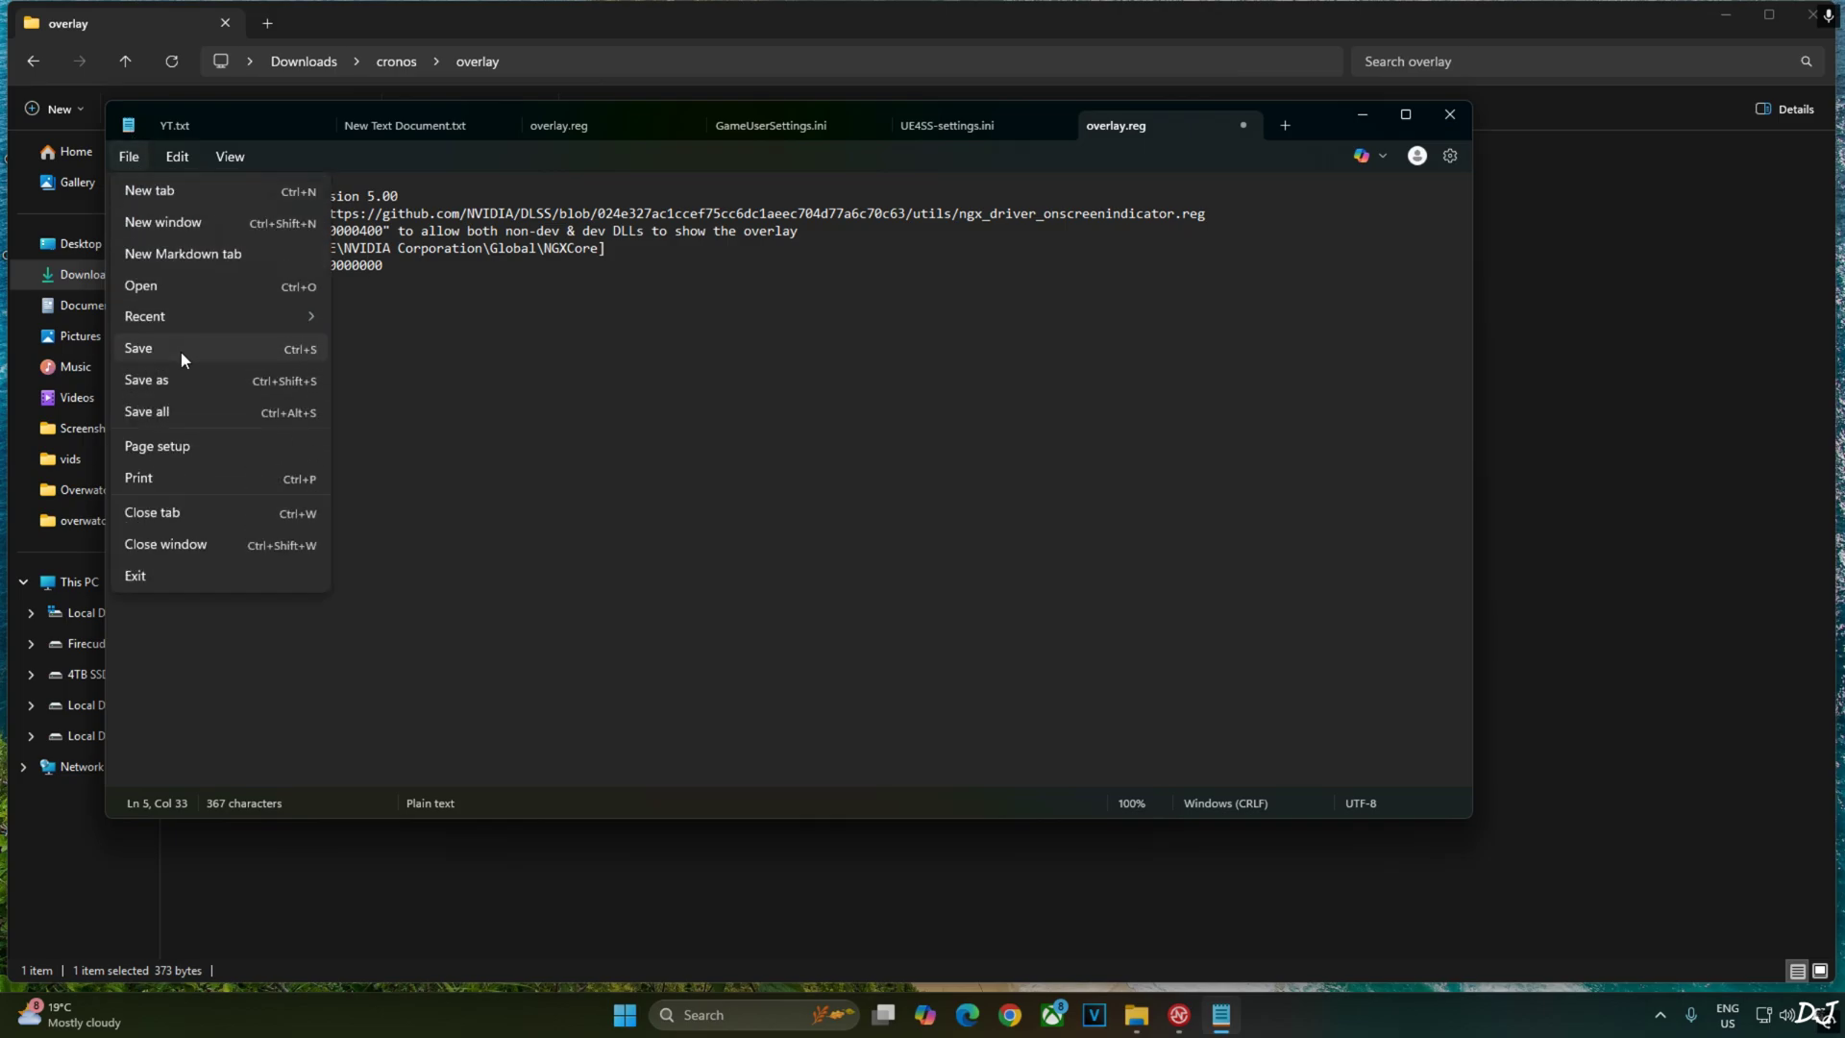
{"action": "left_click", "coordinate": [182, 353]}
{"action": "left_click", "coordinate": [1450, 115]}
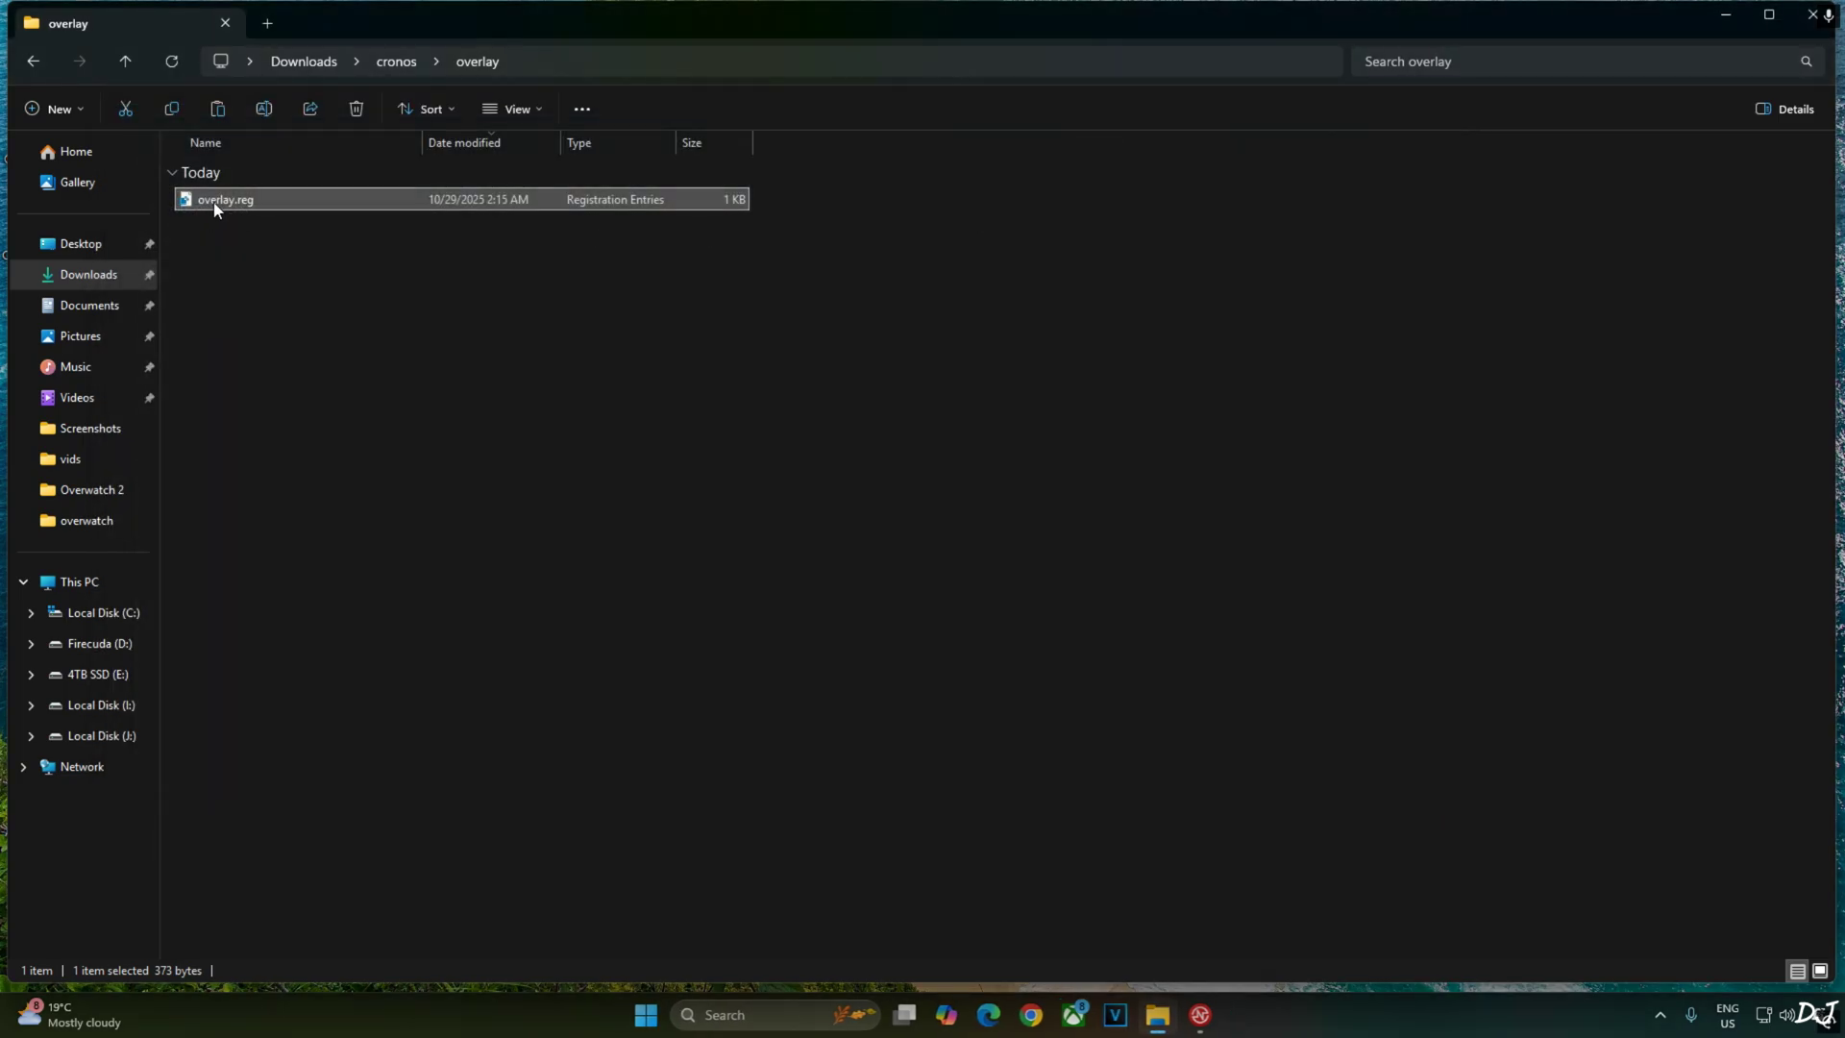